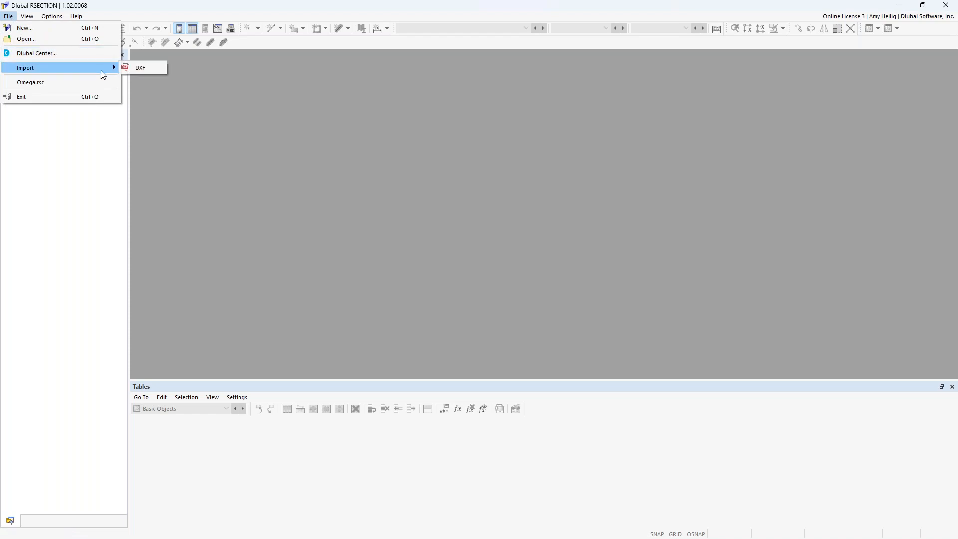
Step: Import the Omega DXF file as a new section model
{"action": "left_click", "coordinate": [135, 68]}
{"action": "left_click", "coordinate": [172, 108]}
{"action": "left_click", "coordinate": [394, 294]}
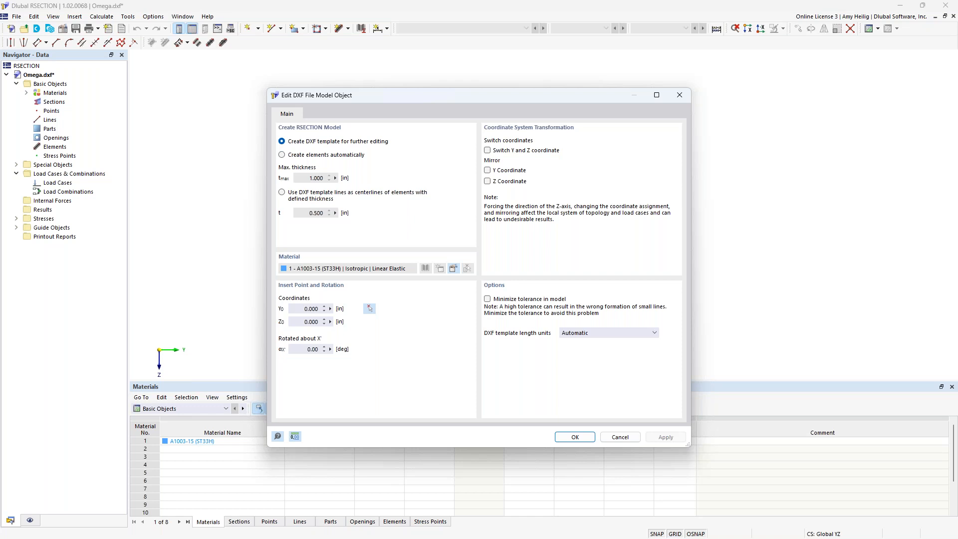
Step: Use the DXF template lines as centerlines of elements with a defined thickness of 0.25 in
{"action": "left_click", "coordinate": [282, 194]}
{"action": "left_click", "coordinate": [308, 214]}
{"action": "left_click_drag", "start_coordinate": [308, 215], "coordinate": [339, 221]}
{"action": "type", "text": "0."}
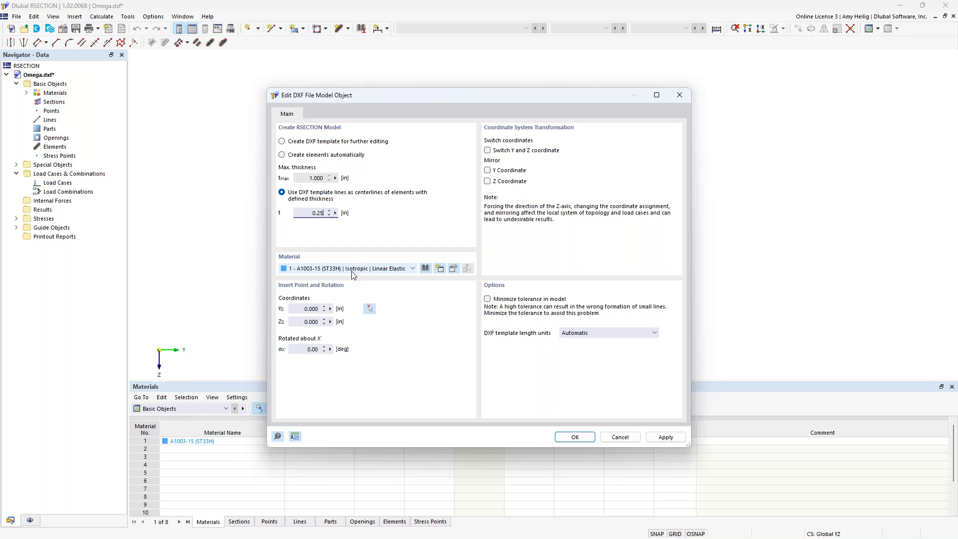
Step: Assign the AISI S100-16 steel A1003-15 (ST33H) from the material library to the imported section
{"action": "left_click", "coordinate": [426, 268]}
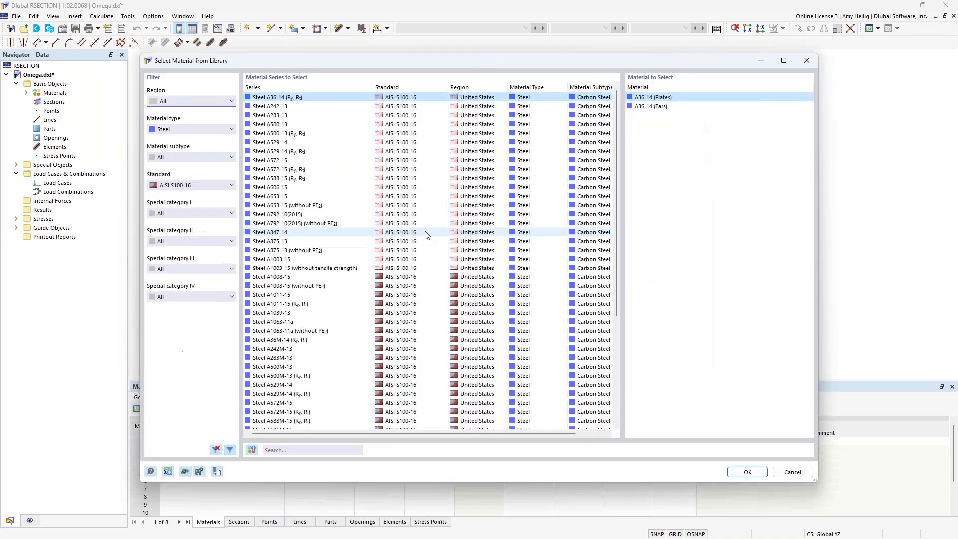
{"action": "left_click", "coordinate": [177, 131]}
{"action": "left_click", "coordinate": [177, 131]}
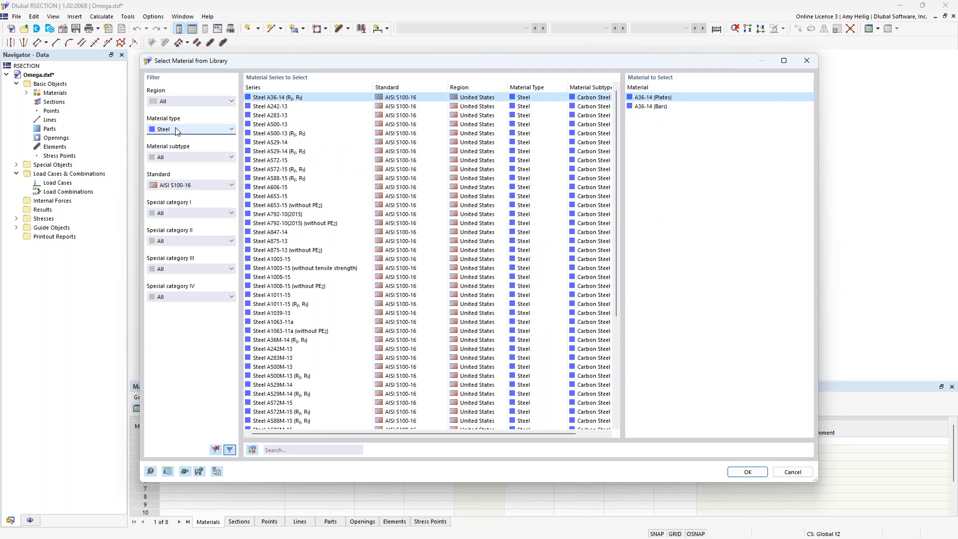
{"action": "left_click", "coordinate": [184, 186]}
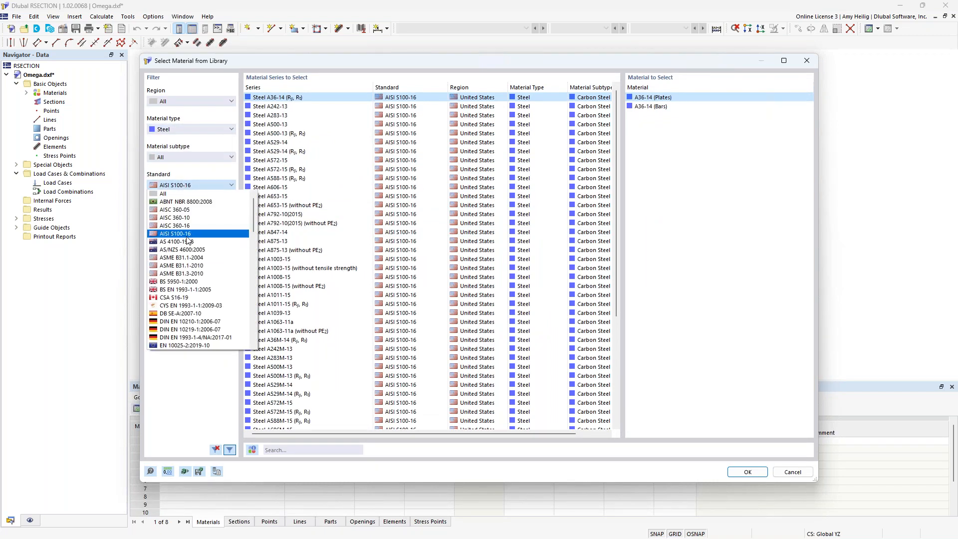
{"action": "left_click", "coordinate": [193, 386]}
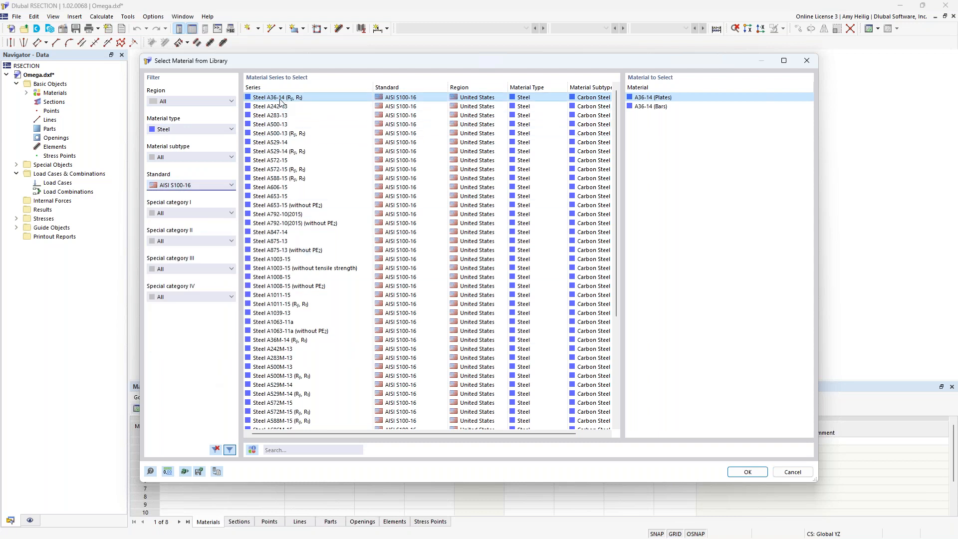
{"action": "left_click", "coordinate": [280, 124]}
{"action": "left_click", "coordinate": [279, 161]}
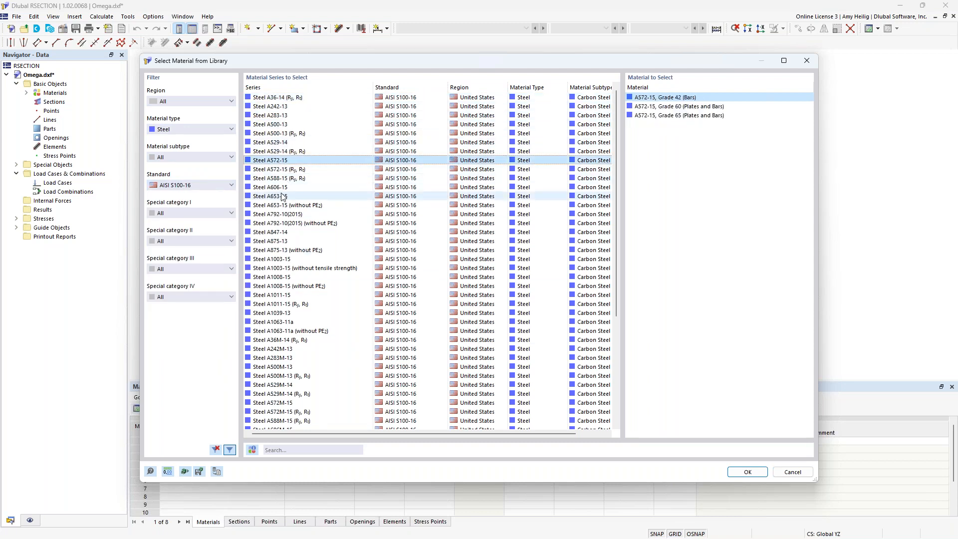
{"action": "left_click", "coordinate": [282, 197]}
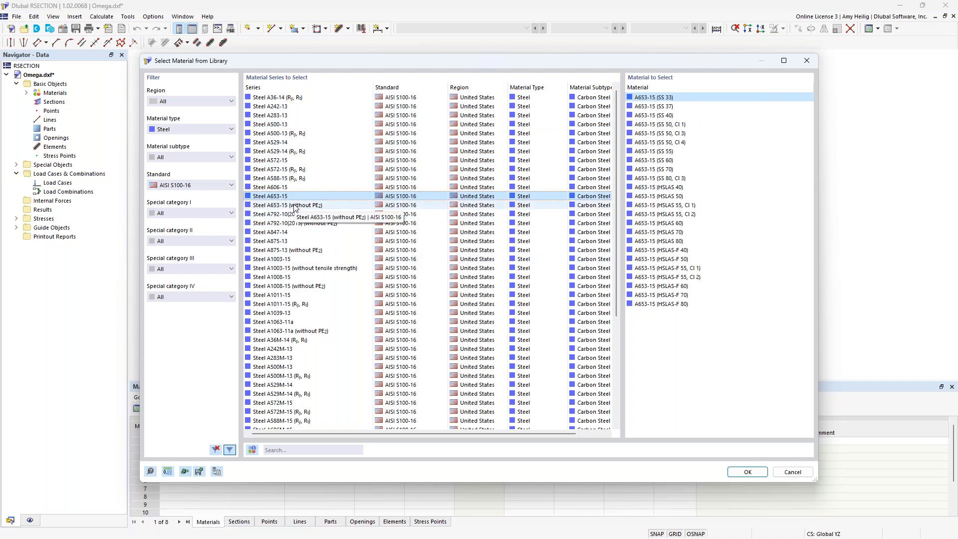
{"action": "left_click", "coordinate": [288, 259]}
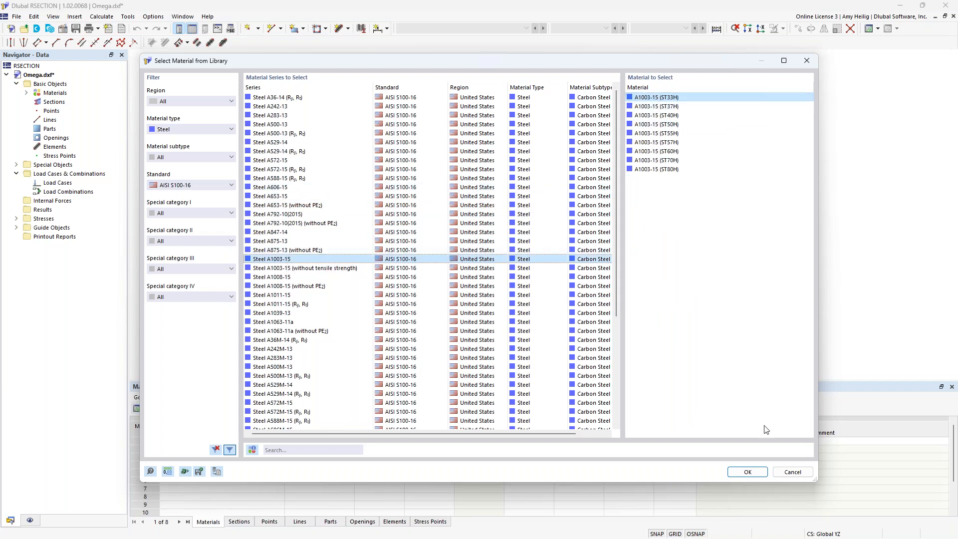
{"action": "left_click", "coordinate": [748, 472]}
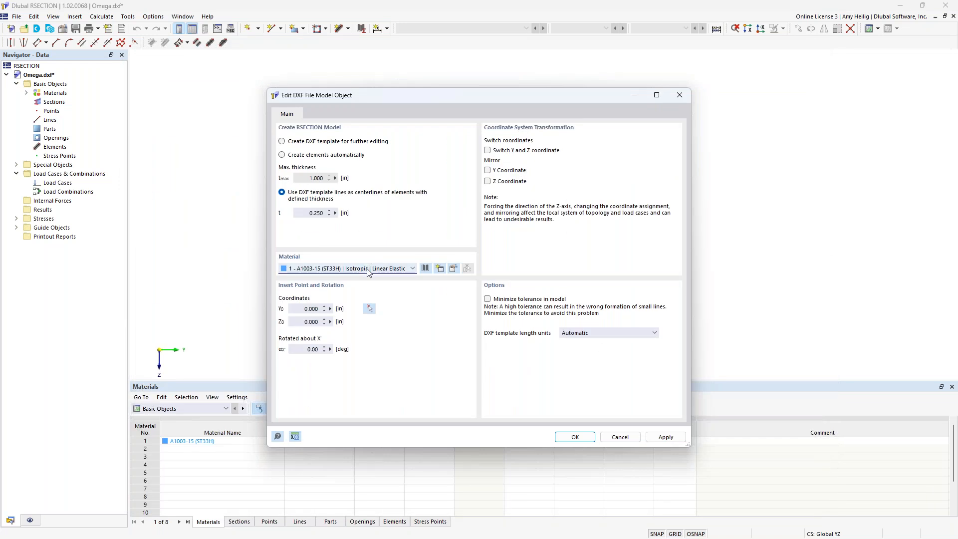
Step: Generate the section with these DXF import settings and close the import log
{"action": "left_click", "coordinate": [577, 437]}
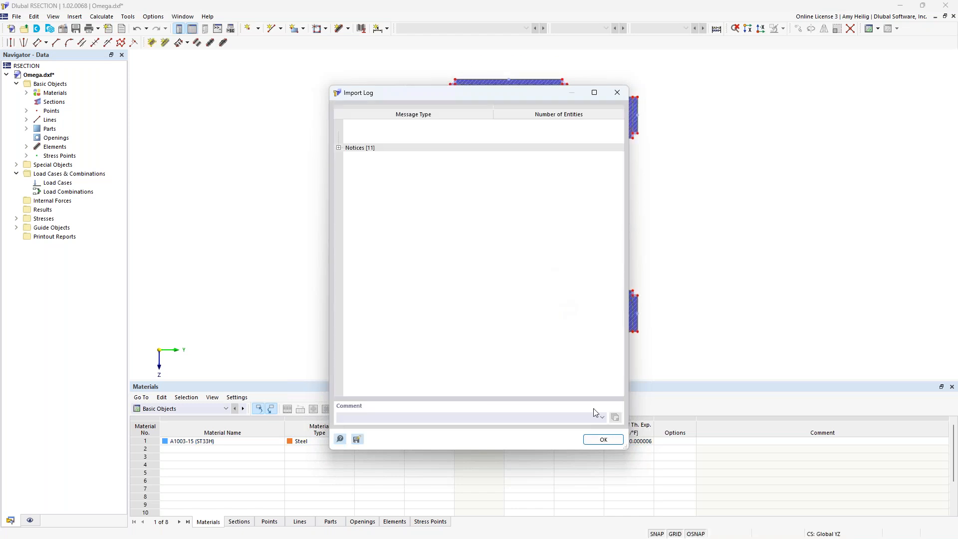
{"action": "left_click", "coordinate": [604, 441]}
{"action": "middle_click_drag", "start_coordinate": [661, 259], "coordinate": [622, 248]}
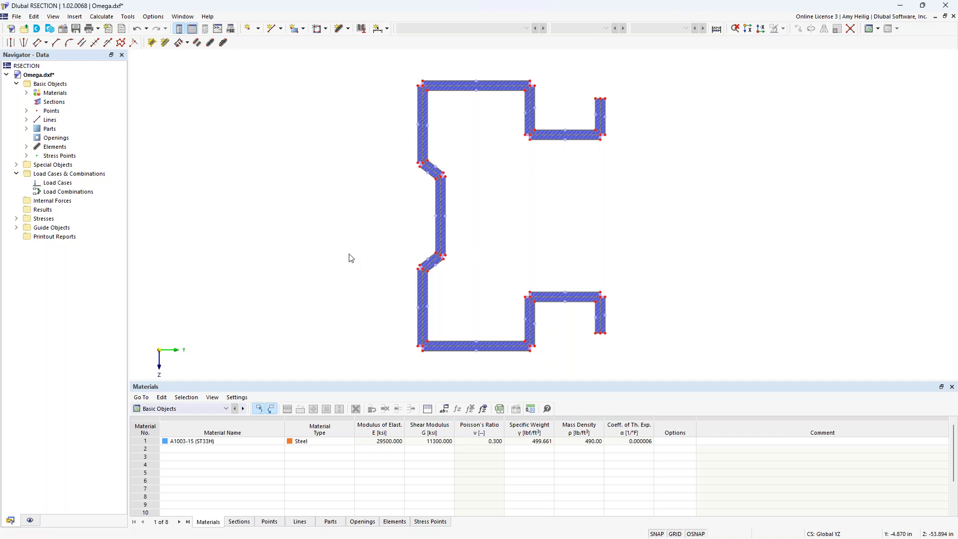
Step: Hide the elements to view the parts alone, and switch the model display to elements without parts
{"action": "left_click", "coordinate": [31, 520]}
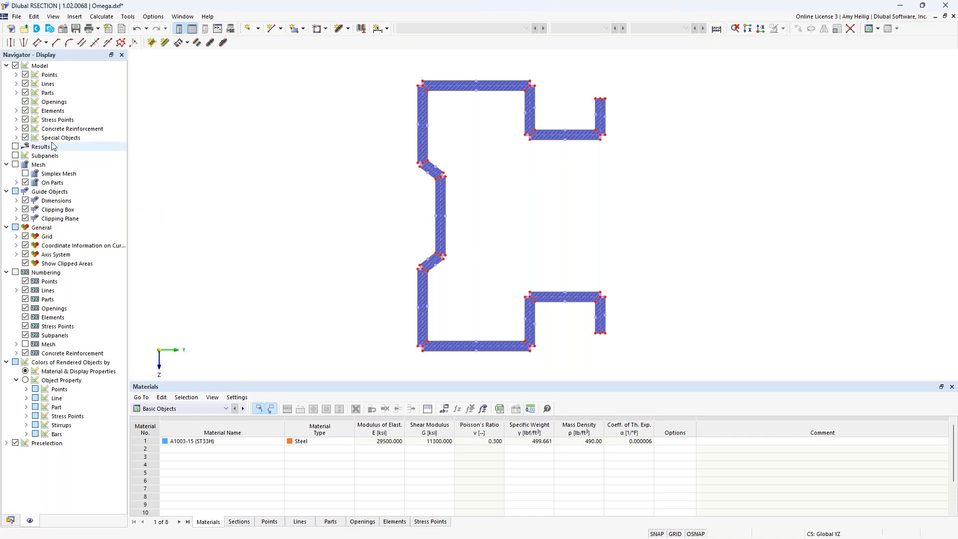
{"action": "left_click", "coordinate": [25, 111]}
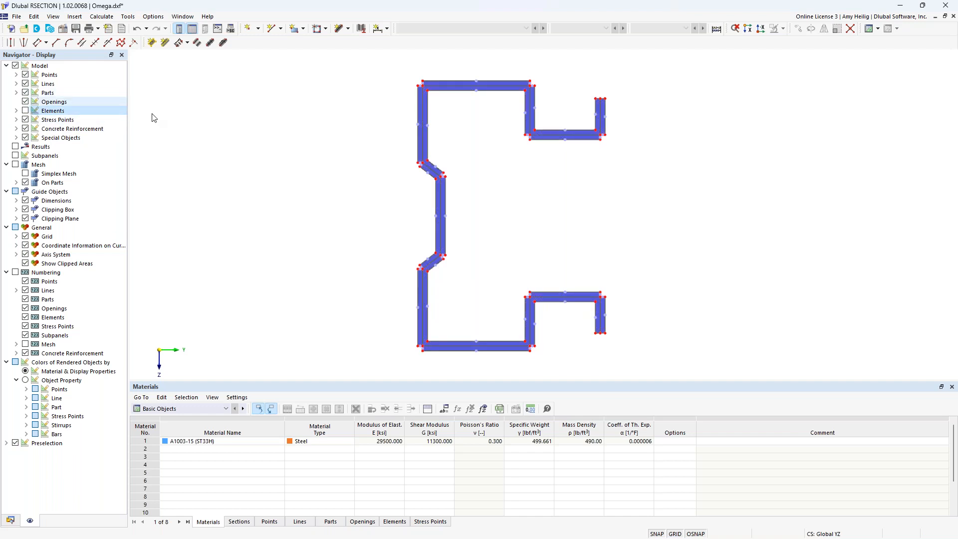
{"action": "scroll", "coordinate": [417, 305], "scroll_direction": "up", "scroll_amount": 2}
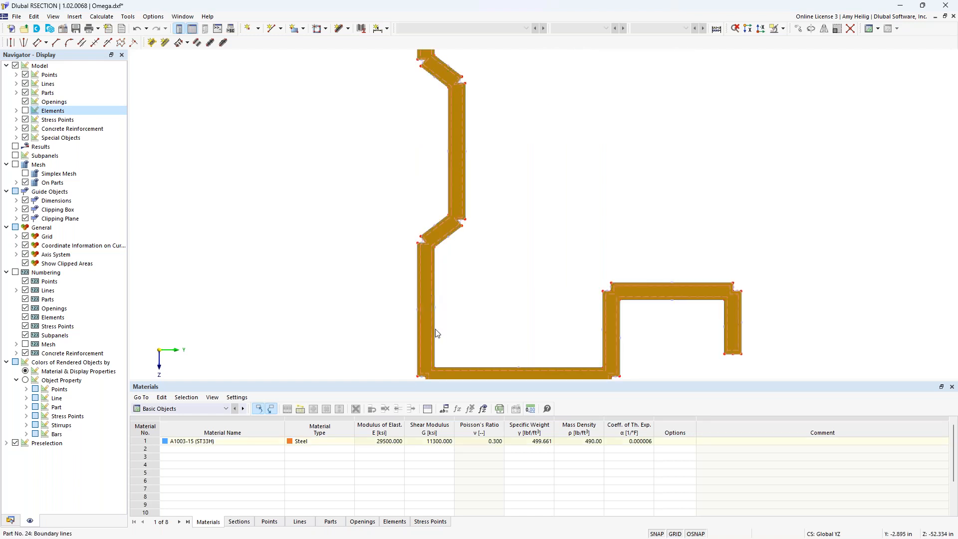
{"action": "scroll", "coordinate": [622, 255], "scroll_direction": "down", "scroll_amount": 3}
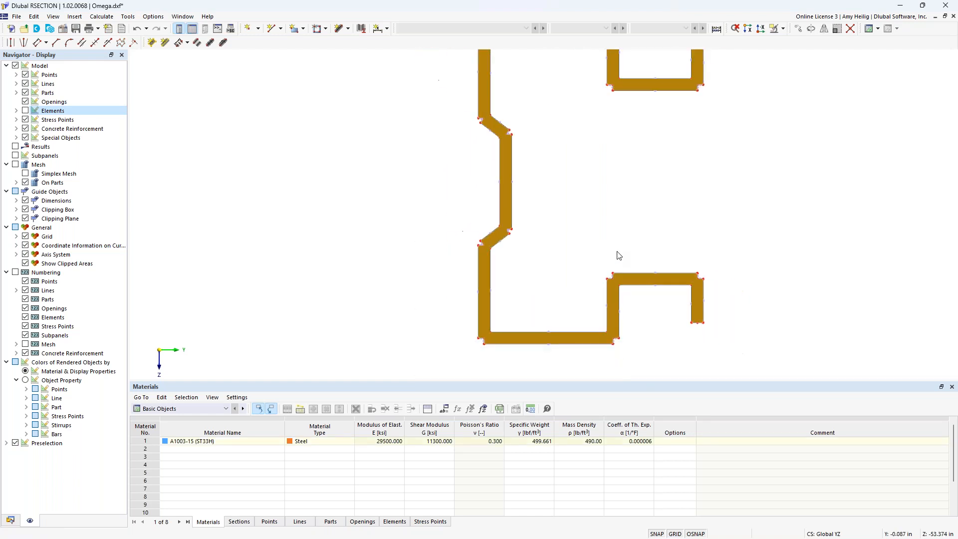
{"action": "middle_click_drag", "start_coordinate": [618, 254], "coordinate": [517, 249]}
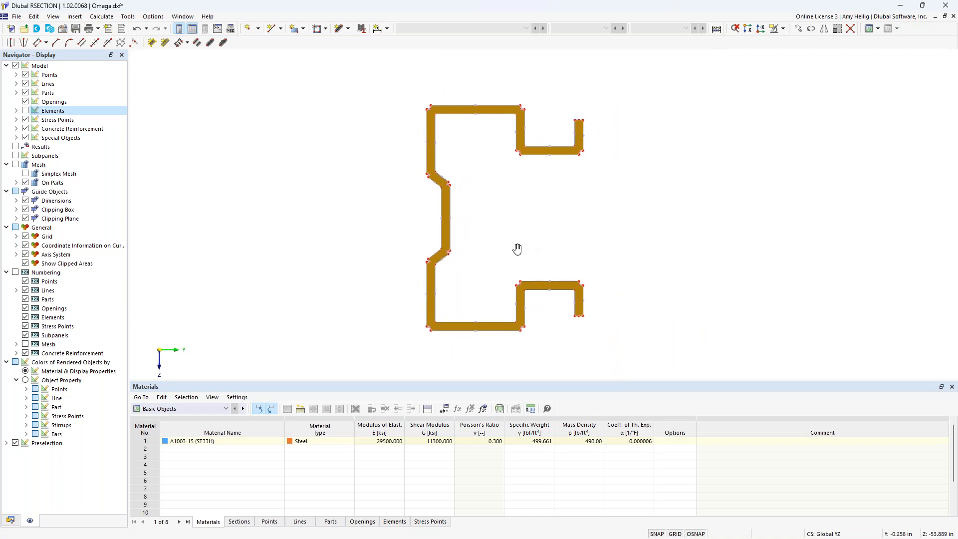
{"action": "left_click", "coordinate": [25, 92]}
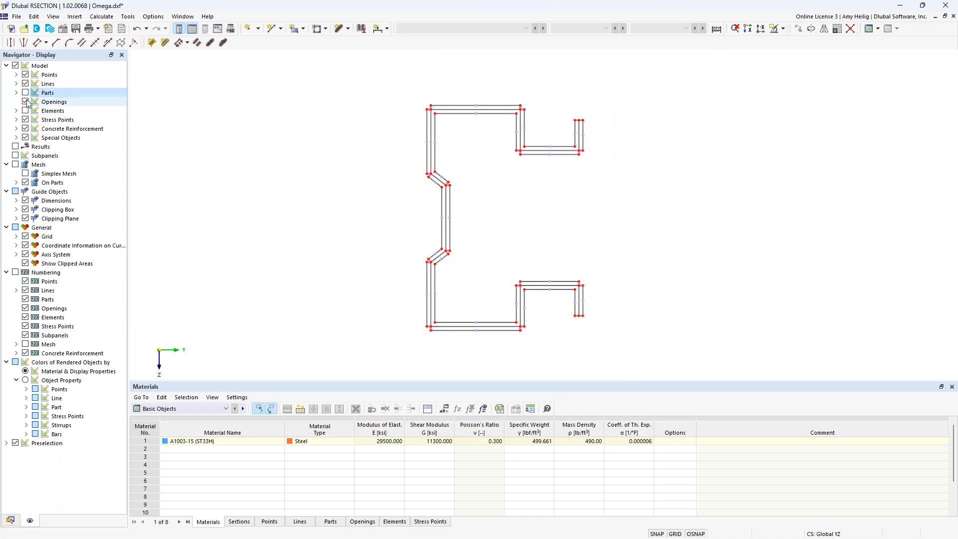
{"action": "left_click", "coordinate": [26, 111]}
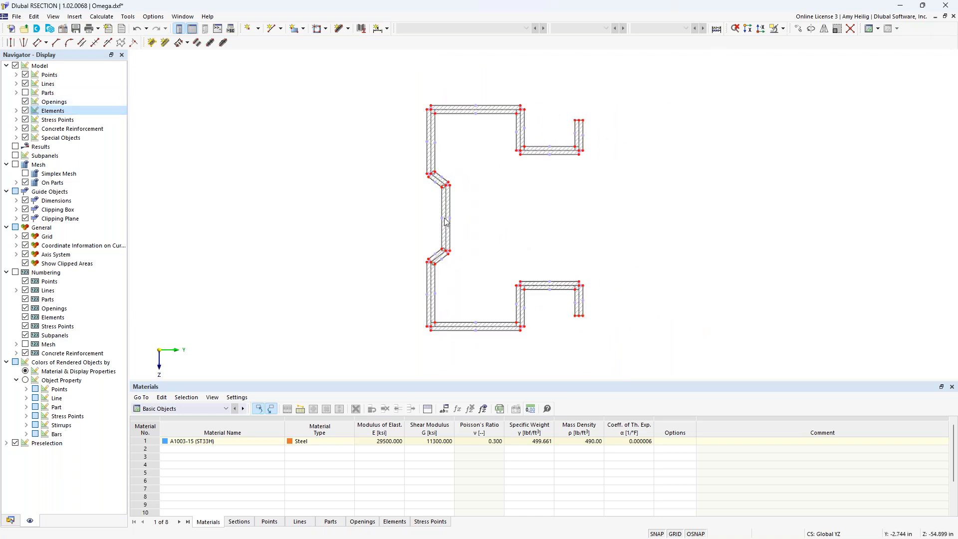
Step: Review the properties of the upper vertical web element without editing it, and turn the parts display back on
{"action": "left_click_drag", "start_coordinate": [464, 228], "coordinate": [422, 205]}
{"action": "left_click_drag", "start_coordinate": [449, 152], "coordinate": [408, 137]}
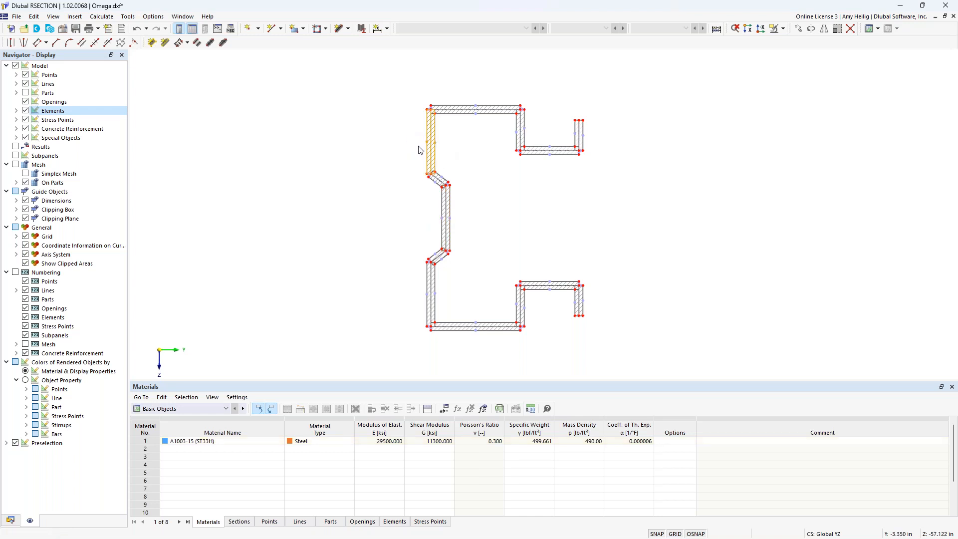
{"action": "scroll", "coordinate": [419, 150], "scroll_direction": "up", "scroll_amount": 1}
{"action": "right_click", "coordinate": [435, 151]}
{"action": "mouse_move", "coordinate": [470, 167]}
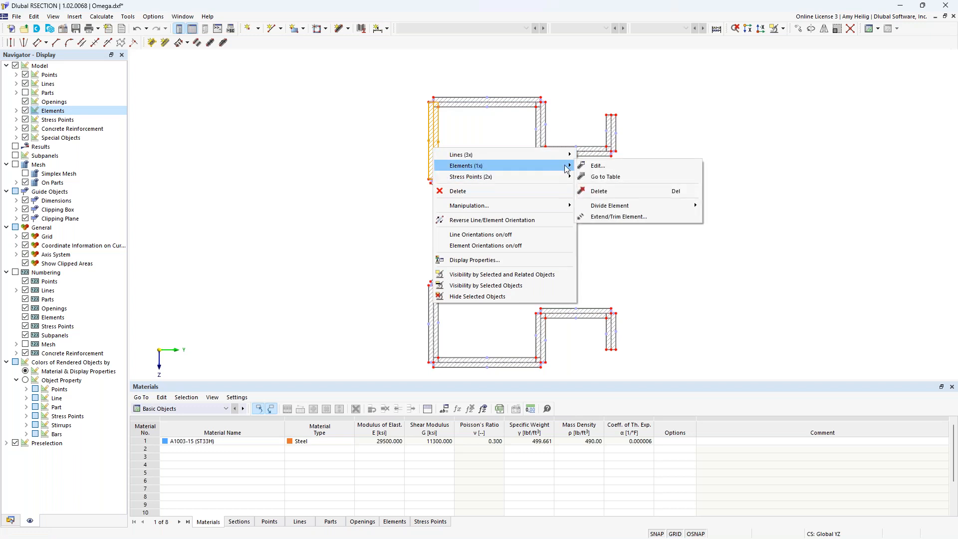
{"action": "left_click", "coordinate": [596, 166]}
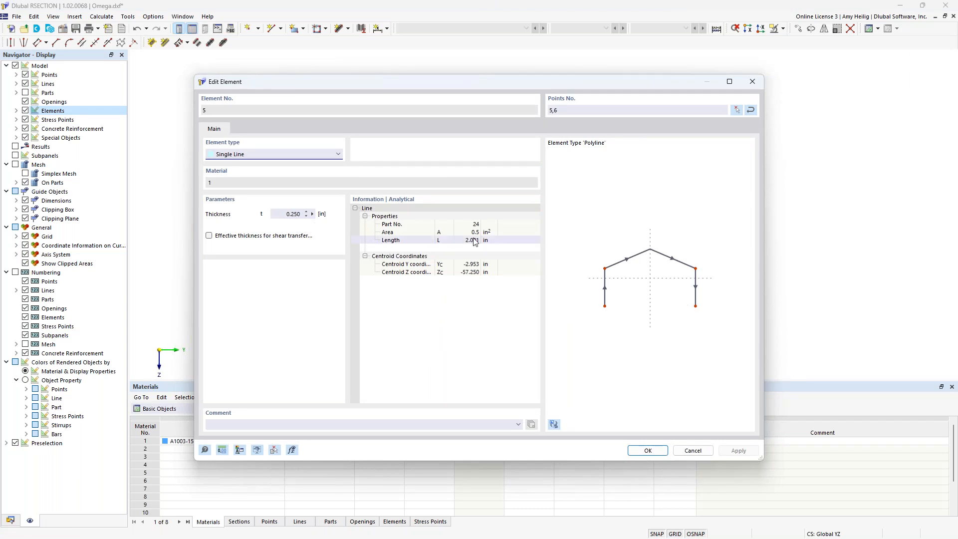
{"action": "left_click", "coordinate": [694, 451]}
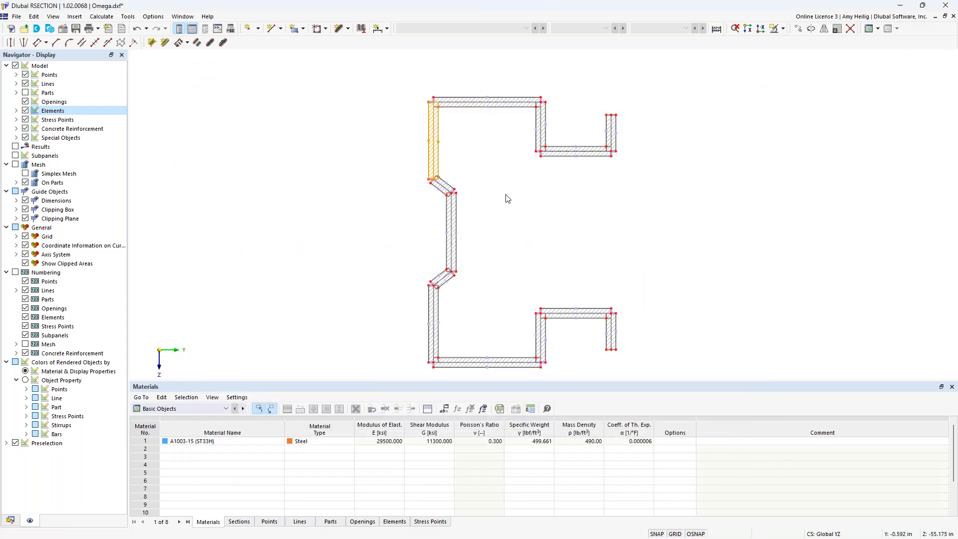
{"action": "left_click", "coordinate": [25, 94]}
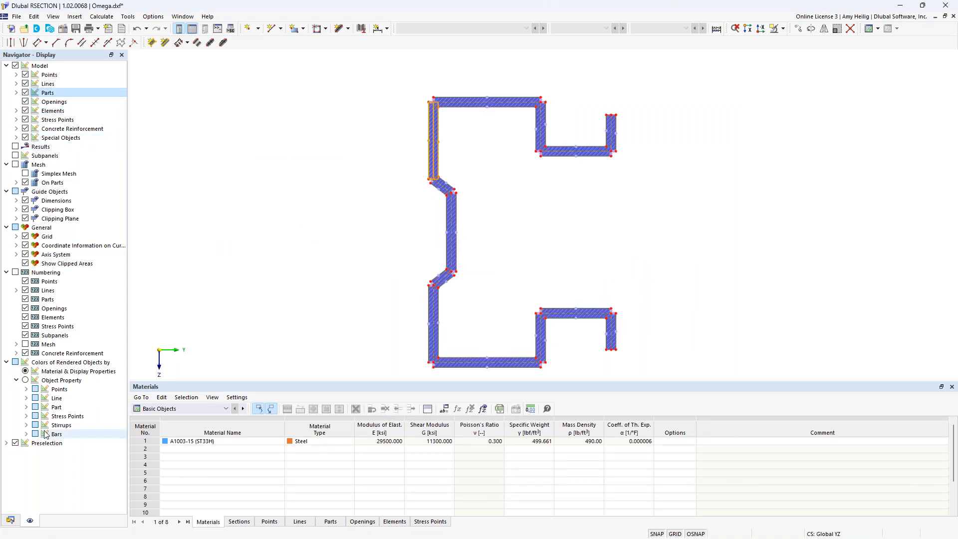
Step: Set the model's analysis method to Thin-Walled Analysis and its manufacturing type to Cold formed in the base data
{"action": "left_click", "coordinate": [10, 520]}
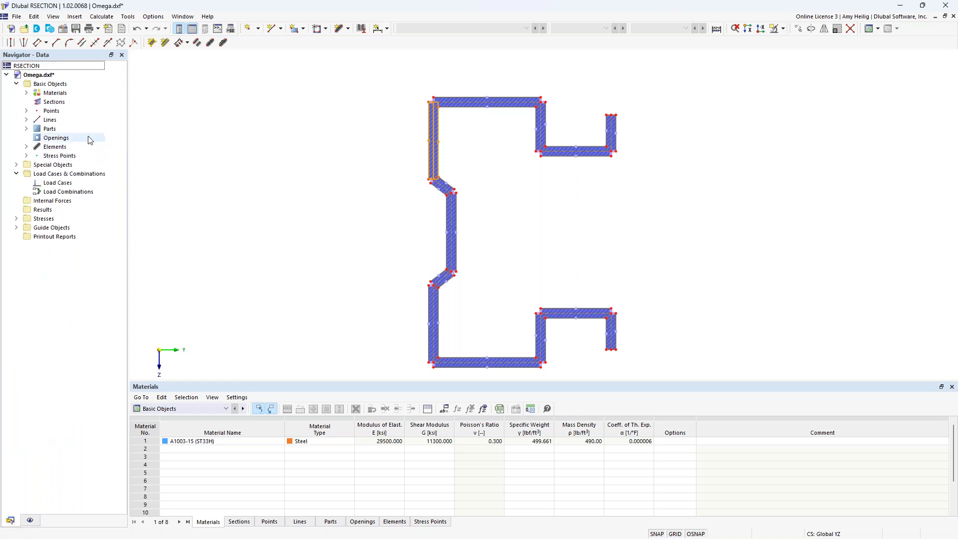
{"action": "right_click", "coordinate": [47, 75]}
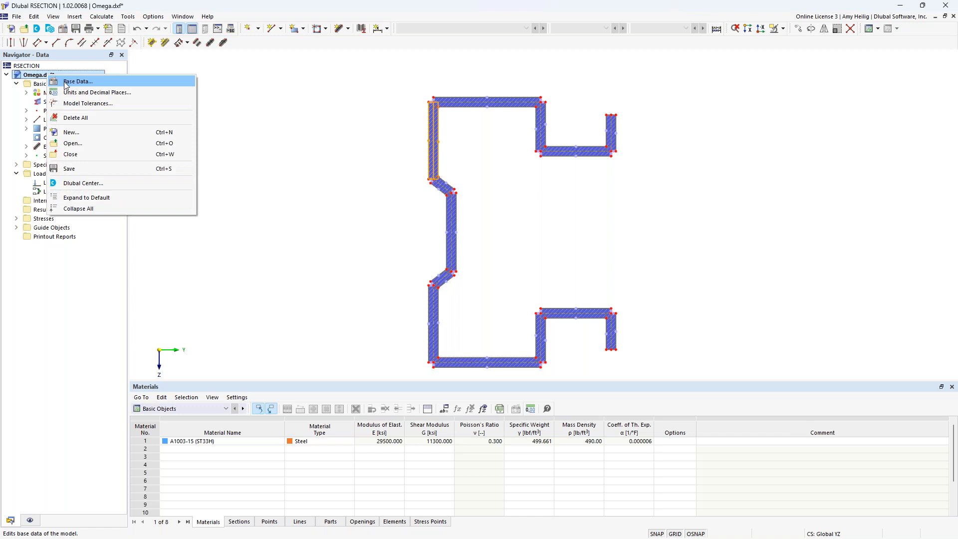
{"action": "left_click", "coordinate": [66, 83]}
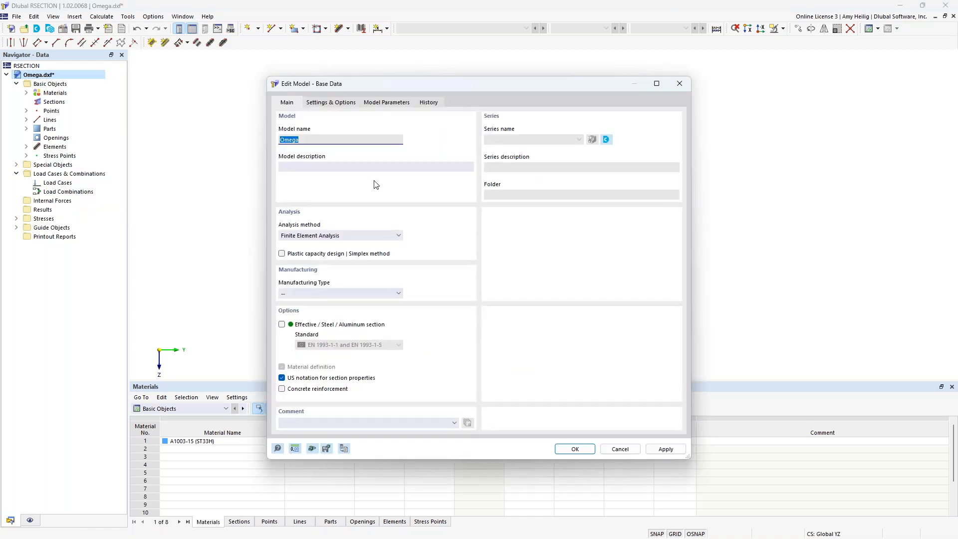
{"action": "left_click", "coordinate": [350, 237]}
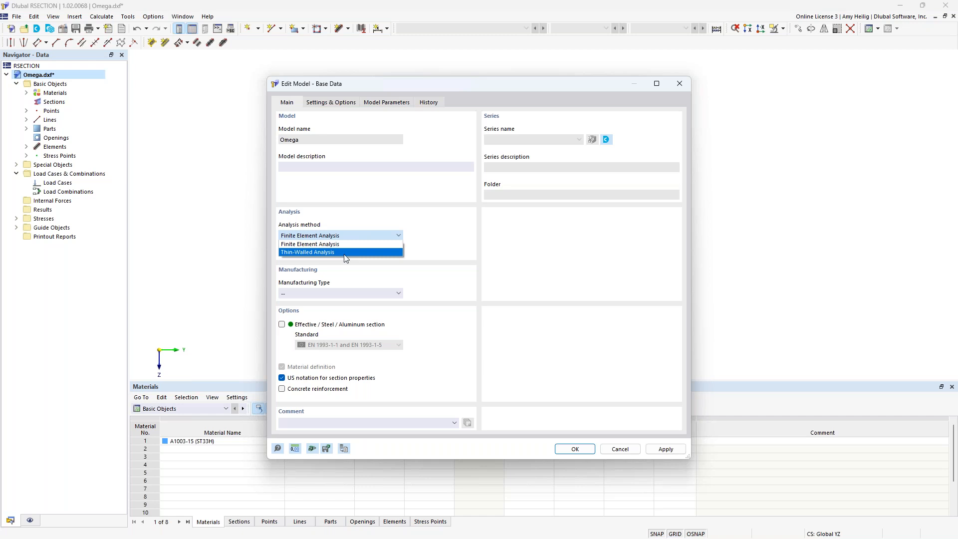
{"action": "left_click", "coordinate": [345, 253]}
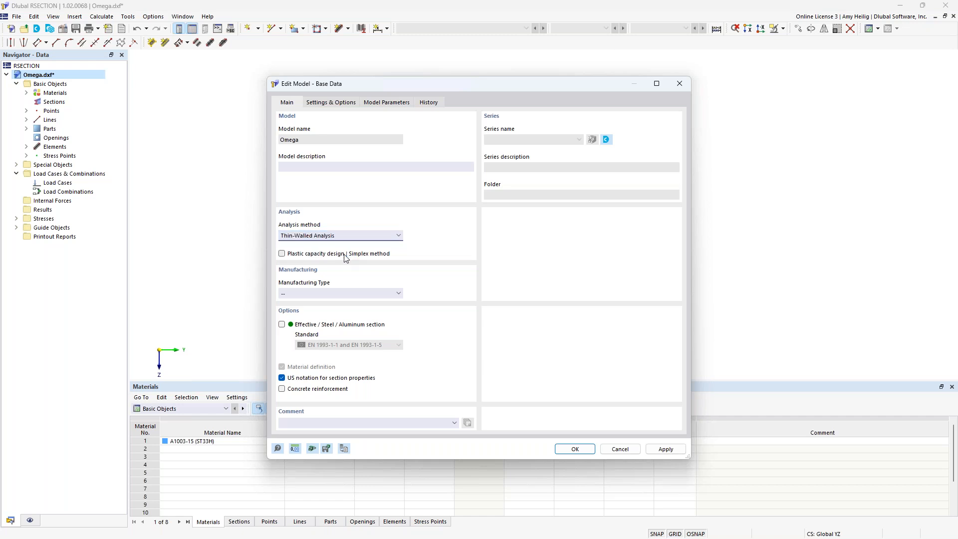
{"action": "left_click", "coordinate": [352, 293]}
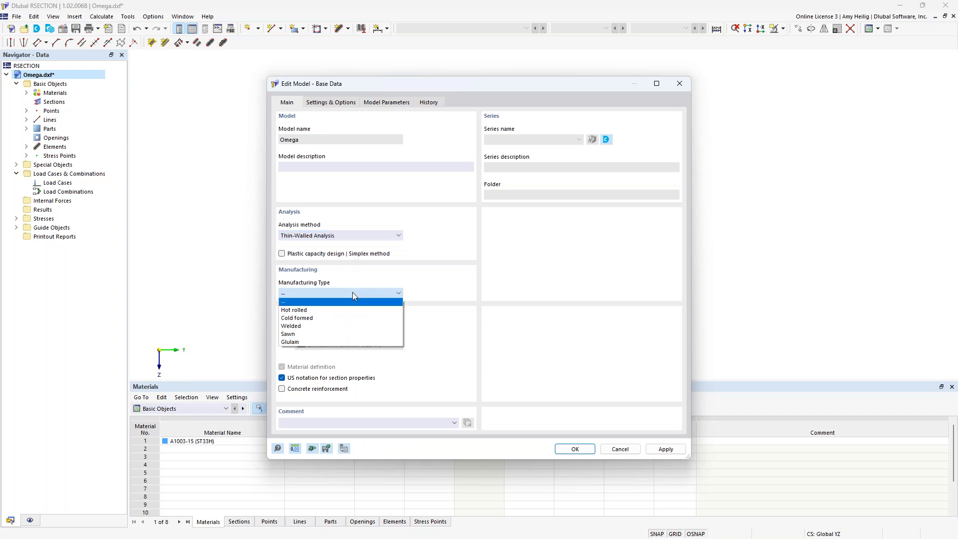
{"action": "left_click", "coordinate": [337, 320]}
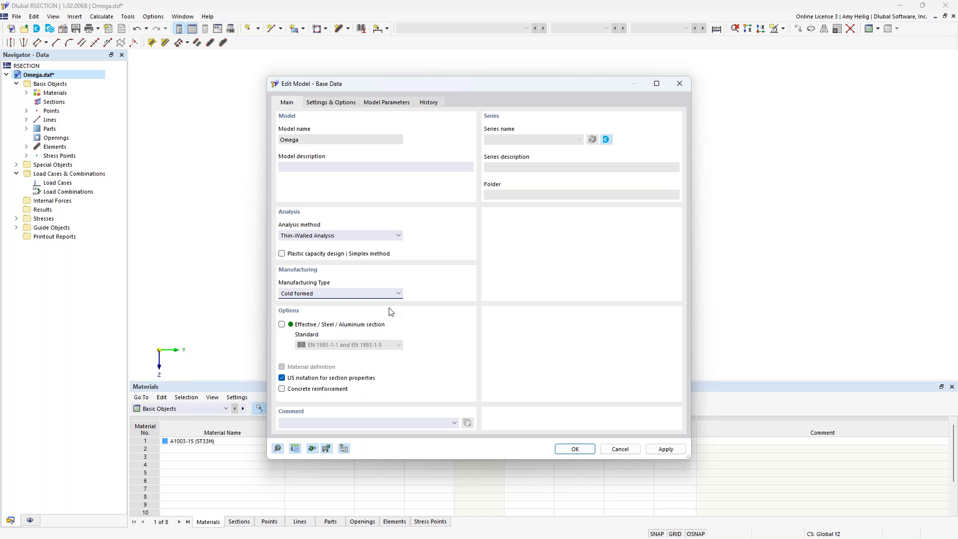
{"action": "left_click", "coordinate": [573, 449]}
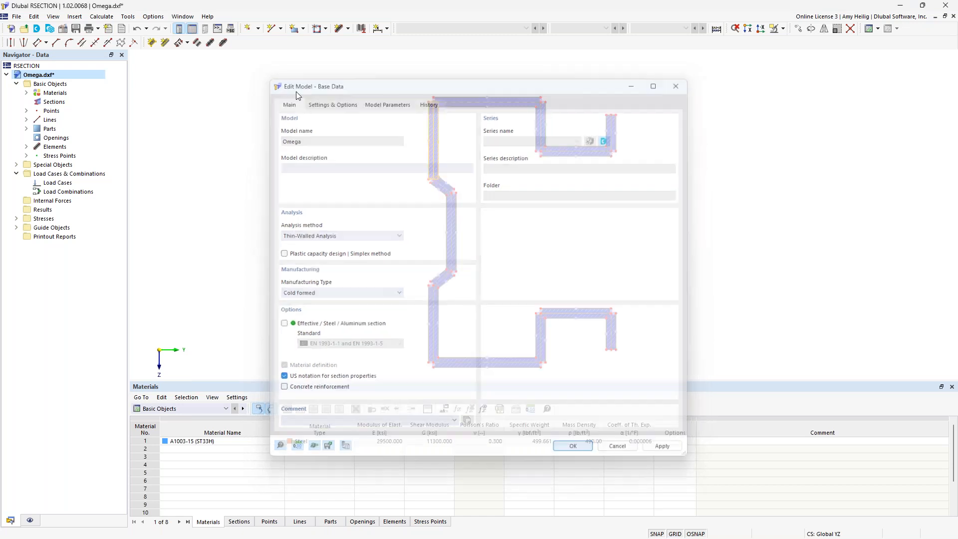
Step: Run the full calculation of the section and enlarge the section properties results table
{"action": "left_click", "coordinate": [101, 16]}
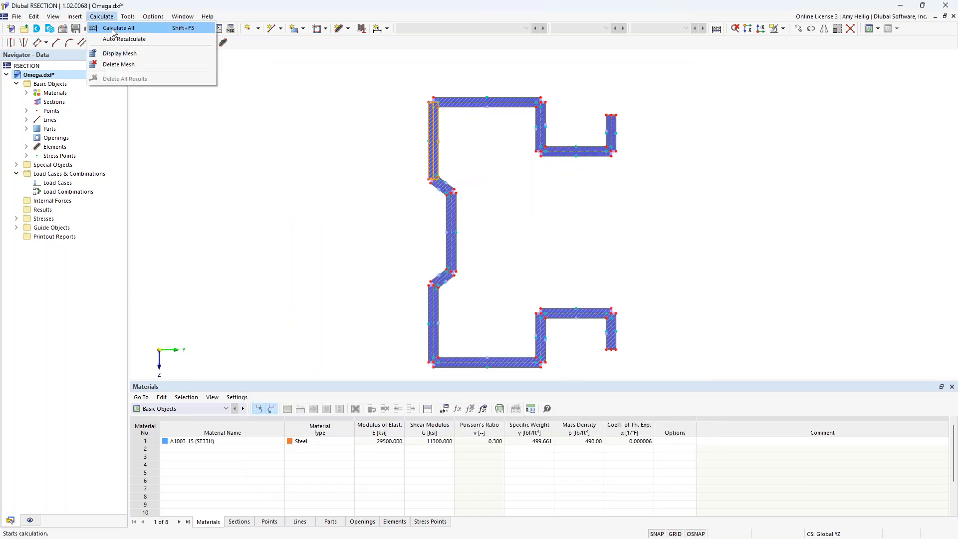
{"action": "left_click", "coordinate": [113, 30]}
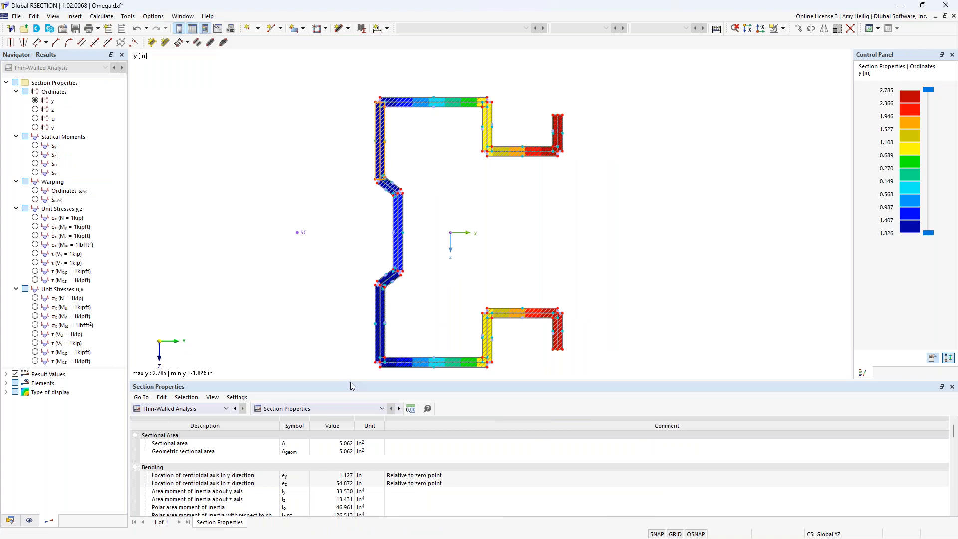
{"action": "left_click_drag", "start_coordinate": [351, 382], "coordinate": [351, 357]}
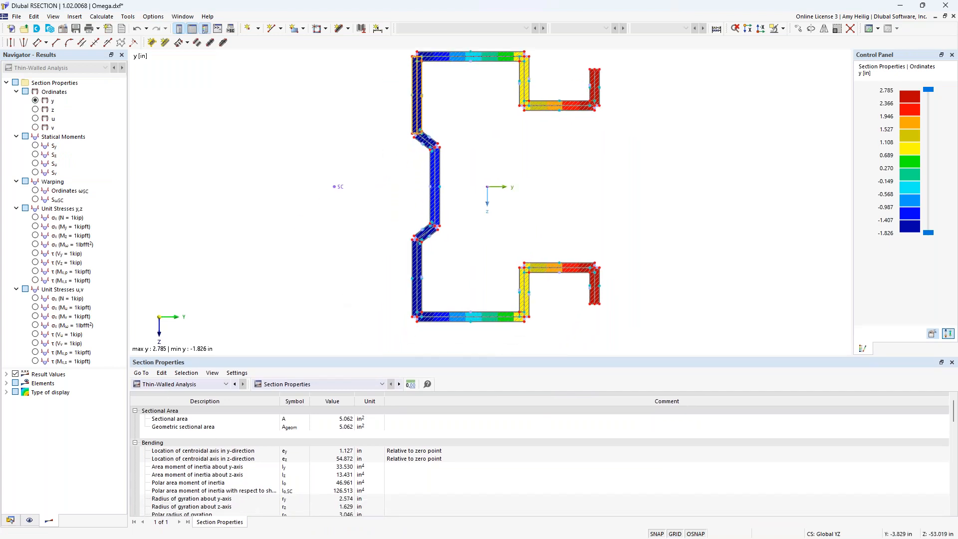
Step: Enlarge the section properties table further and review its bending, shear and torsion values
{"action": "left_click_drag", "start_coordinate": [377, 355], "coordinate": [369, 307]}
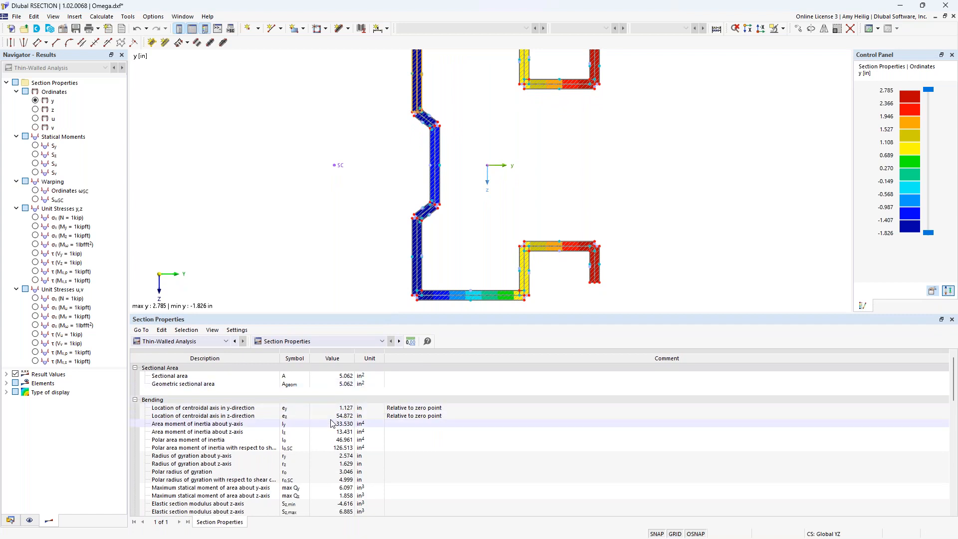
{"action": "scroll", "coordinate": [331, 429], "scroll_direction": "down", "scroll_amount": 2}
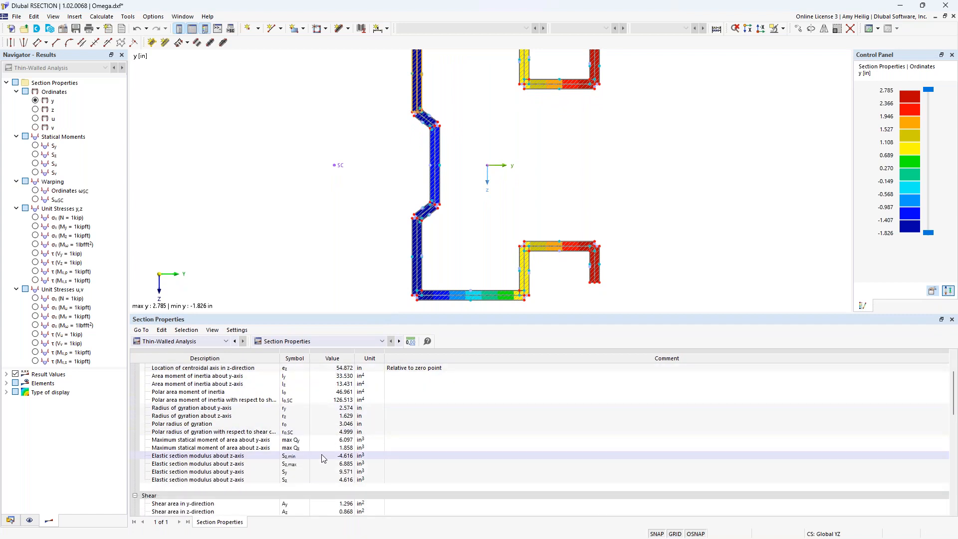
{"action": "scroll", "coordinate": [324, 458], "scroll_direction": "down", "scroll_amount": 2}
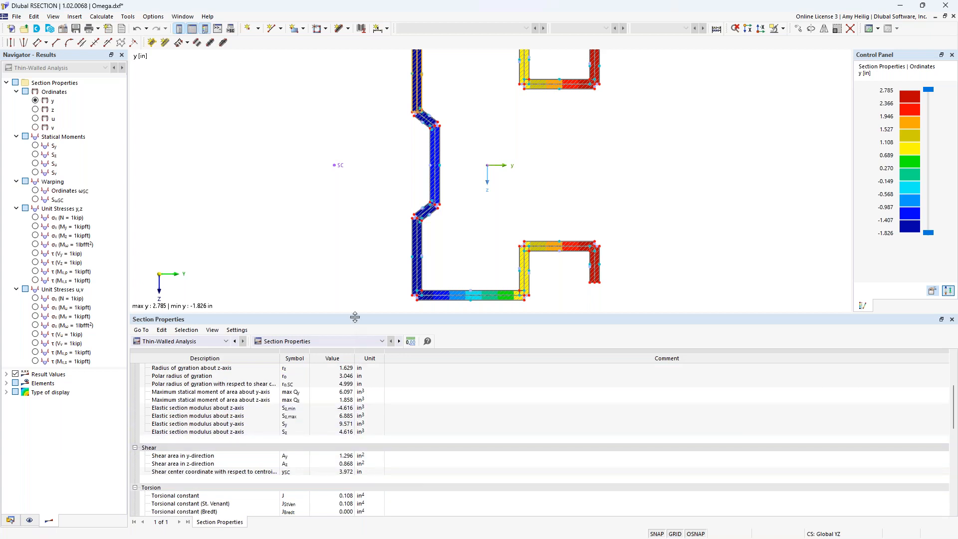
Step: Shrink the results table and display the section's unit stresses σx for N = 1 kip, followed by My = 1 kipft
{"action": "left_click_drag", "start_coordinate": [352, 315], "coordinate": [355, 407]}
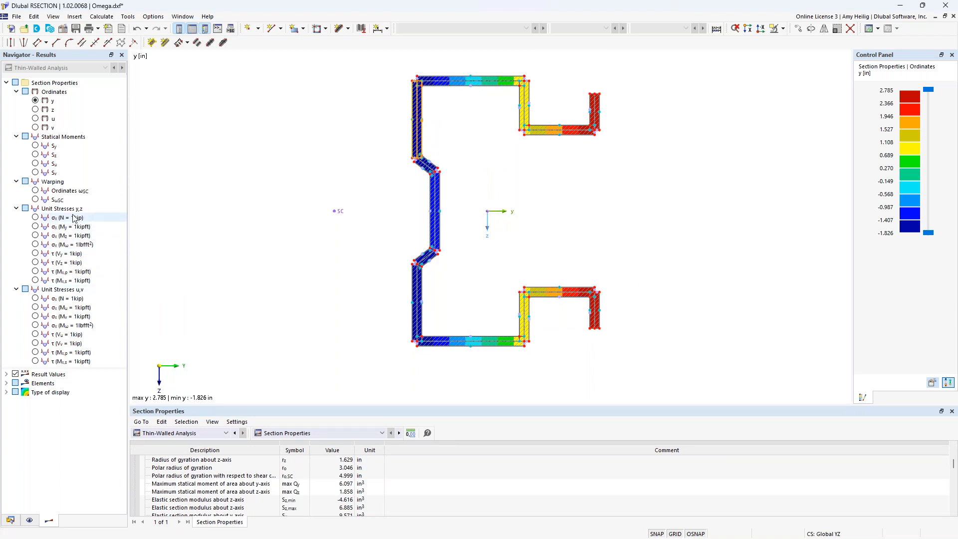
{"action": "left_click", "coordinate": [35, 218]}
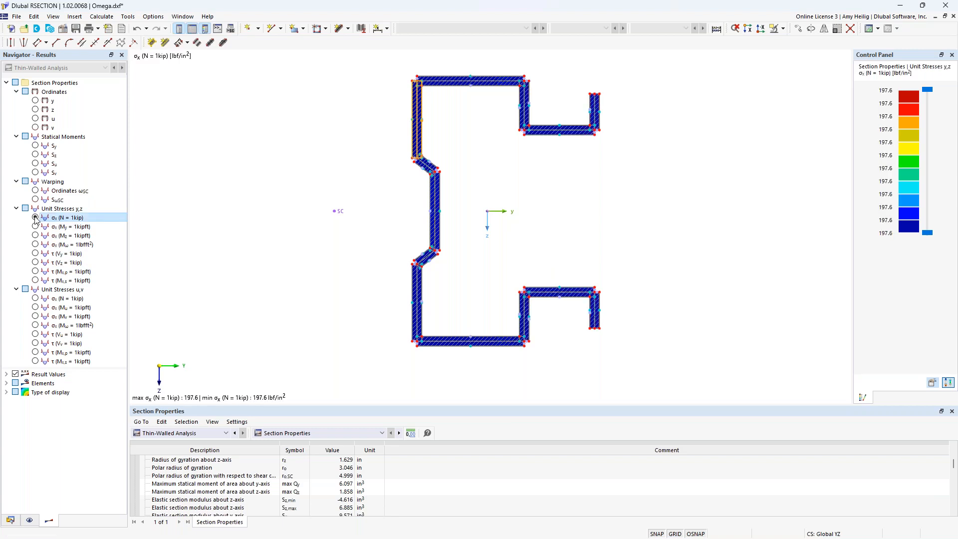
{"action": "left_click", "coordinate": [36, 227]}
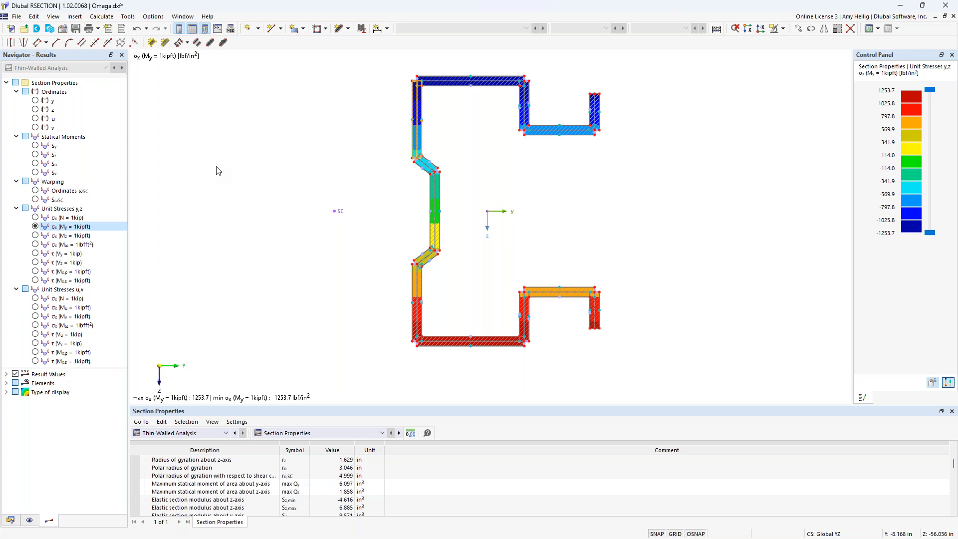
Step: Switch to the AISI S100 - Start model in RFEM and examine the add-ons and standards in its base data
{"action": "key", "text": "super+Tab"}
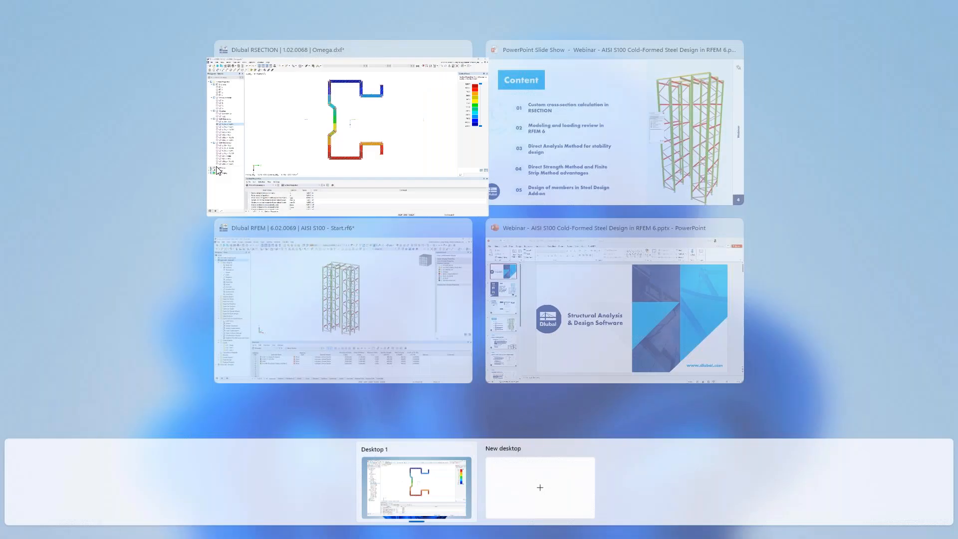
{"action": "left_click", "coordinate": [289, 292]}
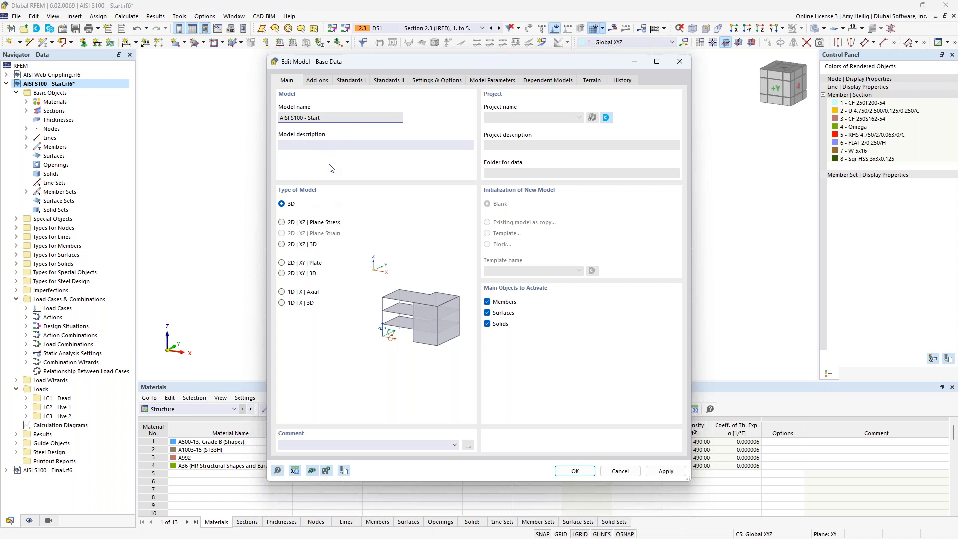
{"action": "left_click", "coordinate": [318, 81]}
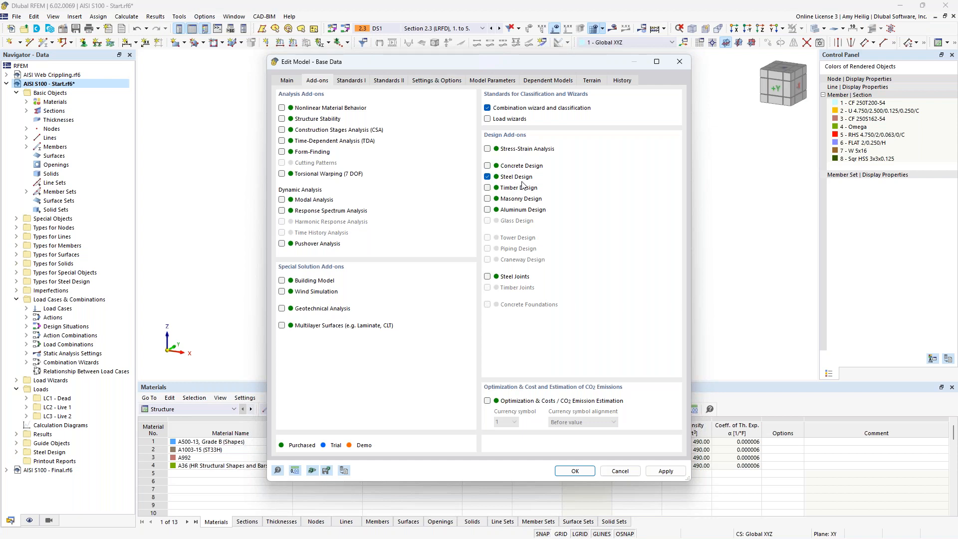
{"action": "left_click", "coordinate": [351, 81]}
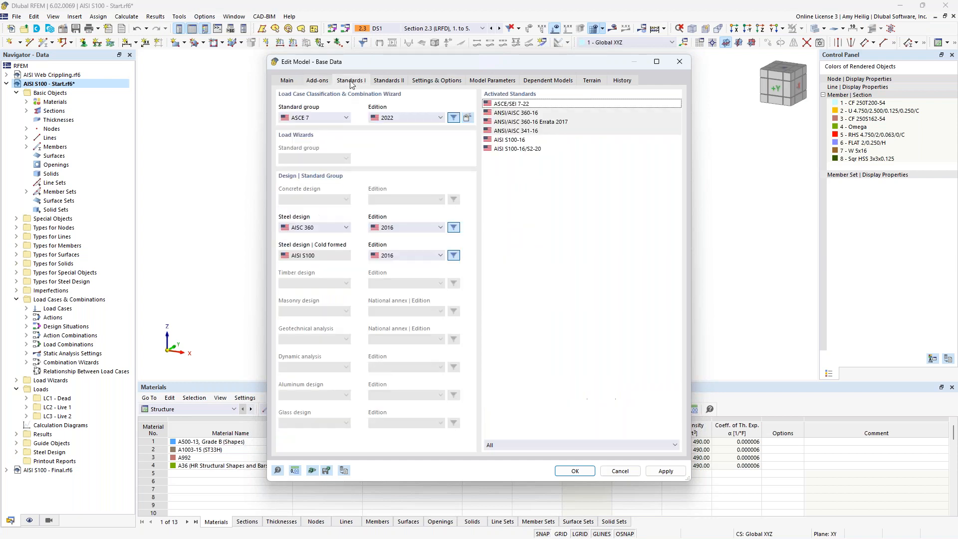
Step: Review the available load combination standard groups and ASCE 7 editions, selecting the 2022 edition
{"action": "left_click", "coordinate": [346, 118]}
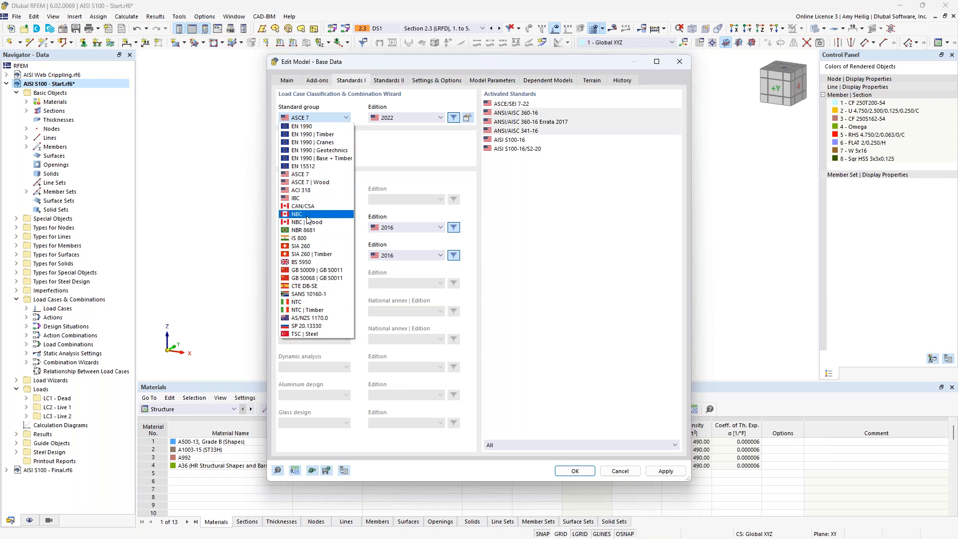
{"action": "left_click", "coordinate": [394, 171]}
{"action": "left_click", "coordinate": [397, 119]}
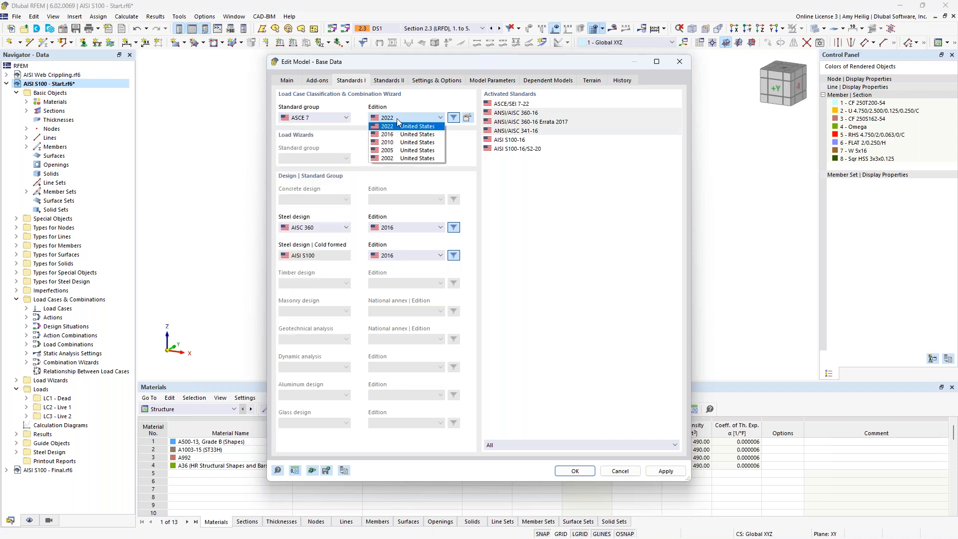
{"action": "left_click", "coordinate": [400, 127]}
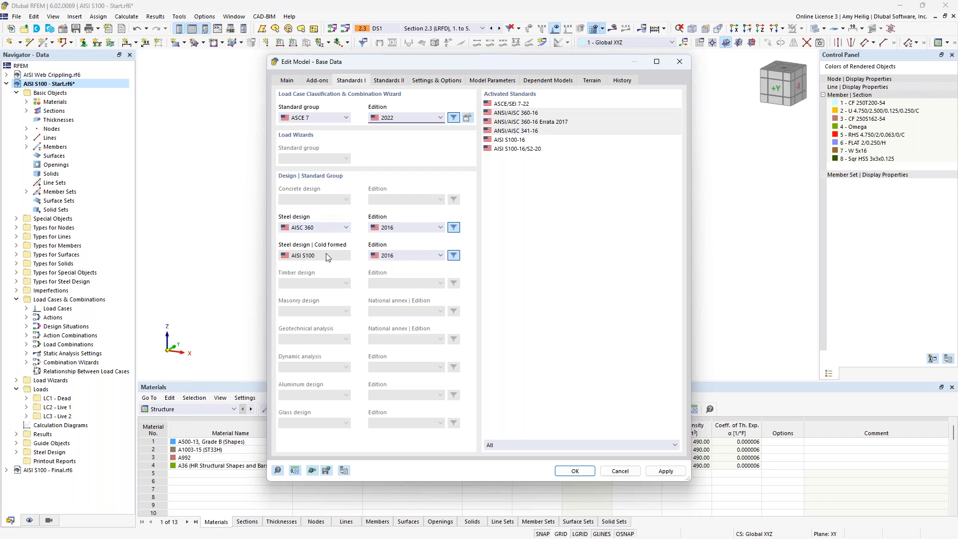
Step: Try CSA S16 as the steel design standard, switch back to AISC 360, and close the base data without saving
{"action": "left_click", "coordinate": [325, 228]}
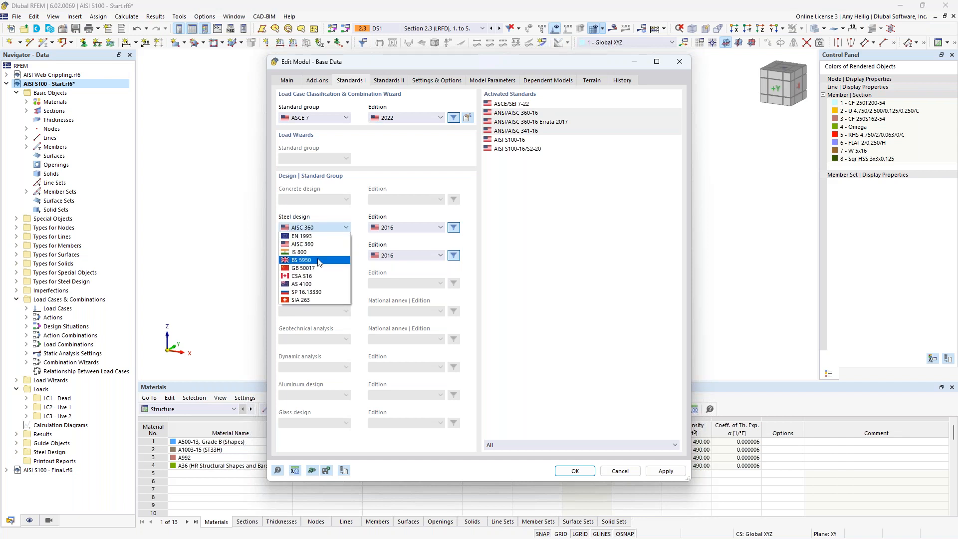
{"action": "left_click", "coordinate": [313, 278]}
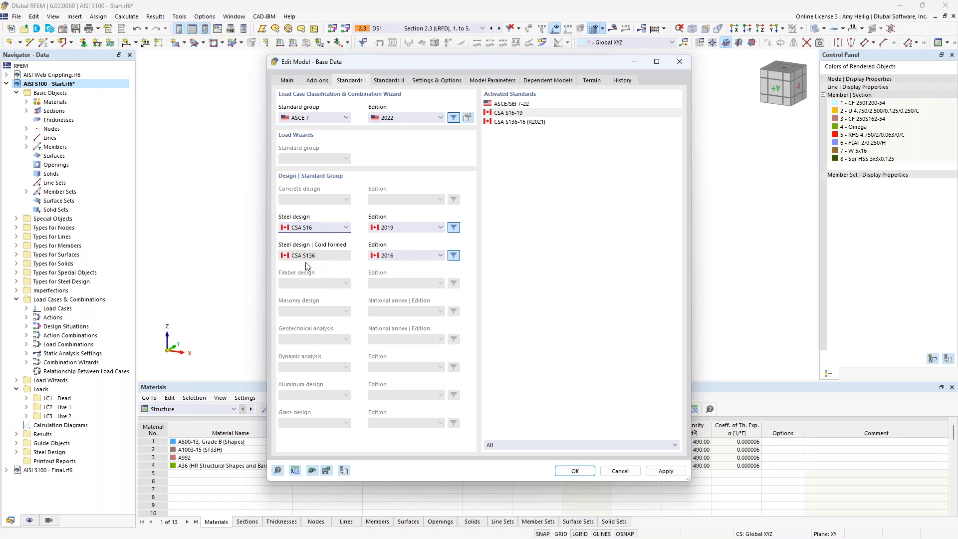
{"action": "left_click", "coordinate": [319, 229]}
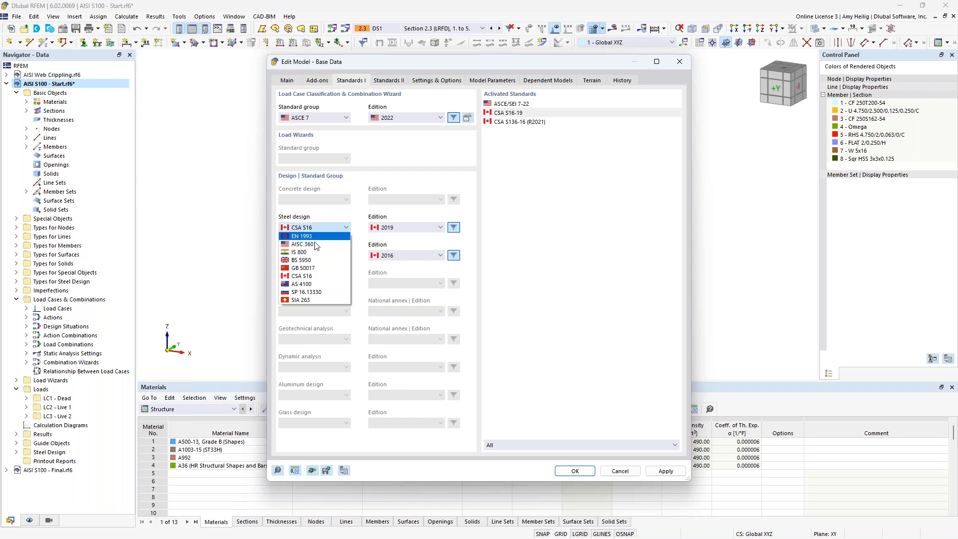
{"action": "left_click", "coordinate": [315, 245]}
{"action": "left_click", "coordinate": [621, 472]}
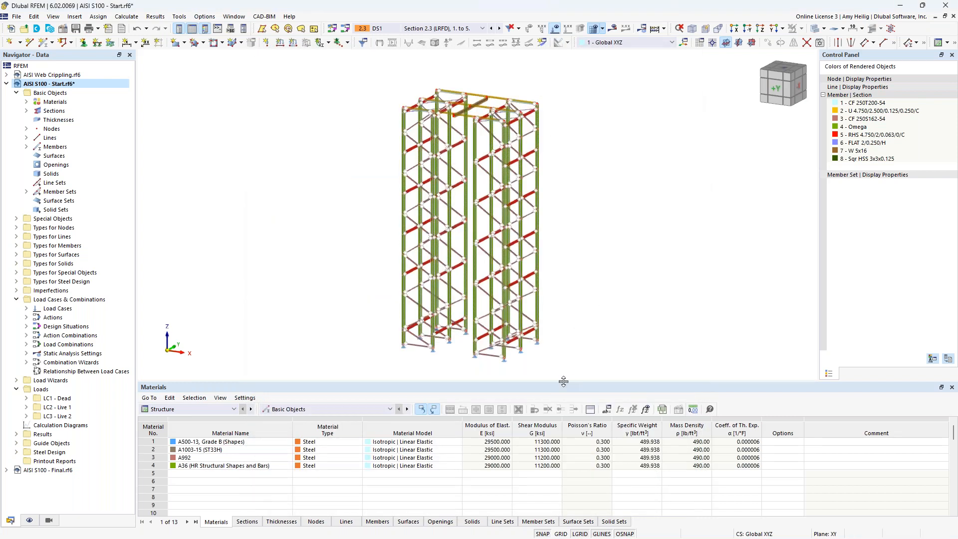
Step: Reduce the materials table's height and enlarge the rack model in the work area
{"action": "left_click_drag", "start_coordinate": [563, 381], "coordinate": [564, 418]}
{"action": "scroll", "coordinate": [560, 338], "scroll_direction": "up", "scroll_amount": 2}
{"action": "scroll", "coordinate": [592, 343], "scroll_direction": "down", "scroll_amount": 1}
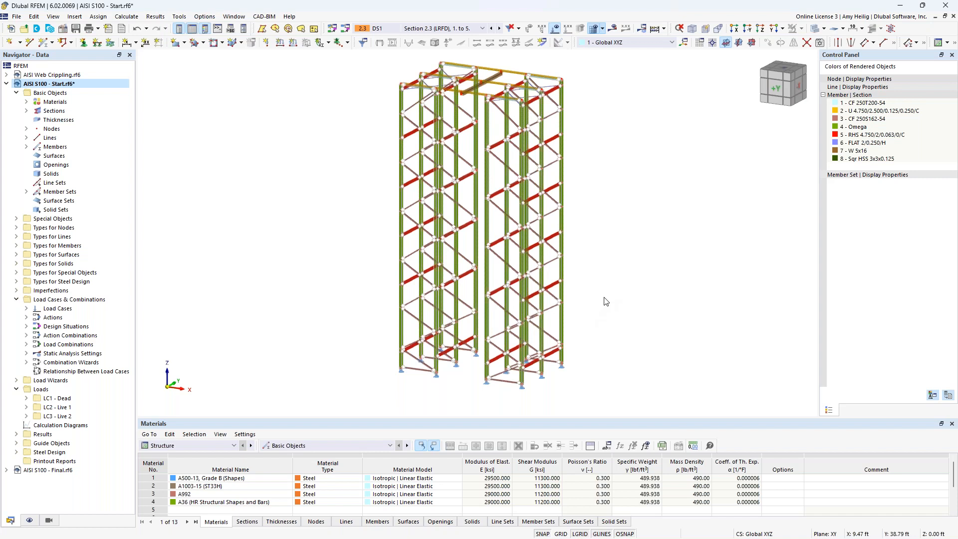
Step: Open the model's sections for editing and review CF 250T200-54, U 4.750/2.500/0.125/0.250/C, CF 250S162-54 and Omega
{"action": "left_click", "coordinate": [26, 110]}
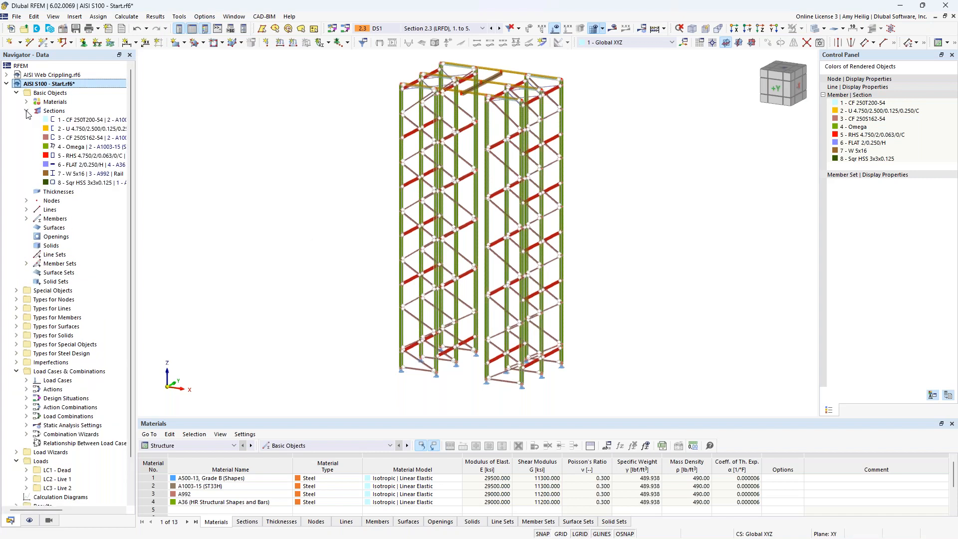
{"action": "right_click", "coordinate": [55, 114]}
{"action": "left_click", "coordinate": [82, 124]}
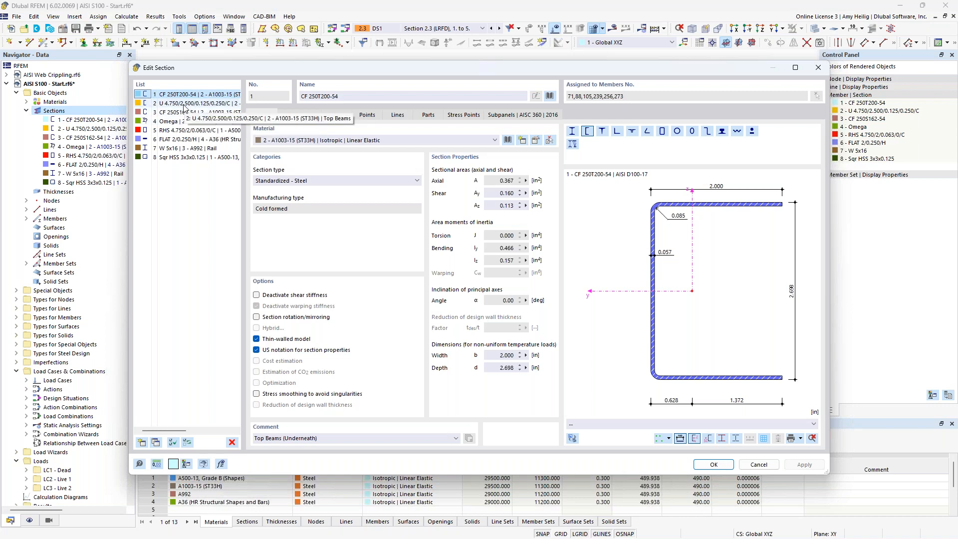
{"action": "left_click", "coordinate": [184, 103]}
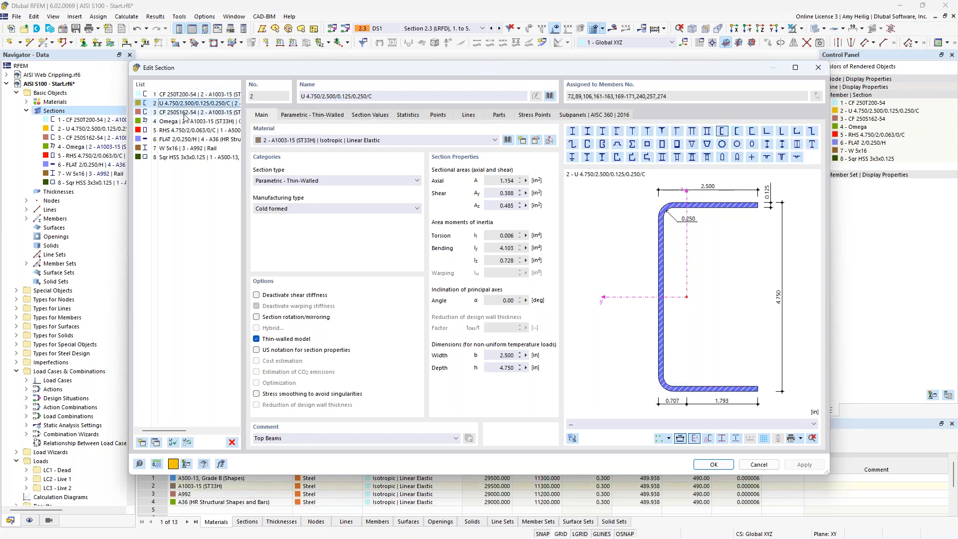
{"action": "left_click", "coordinate": [185, 113]}
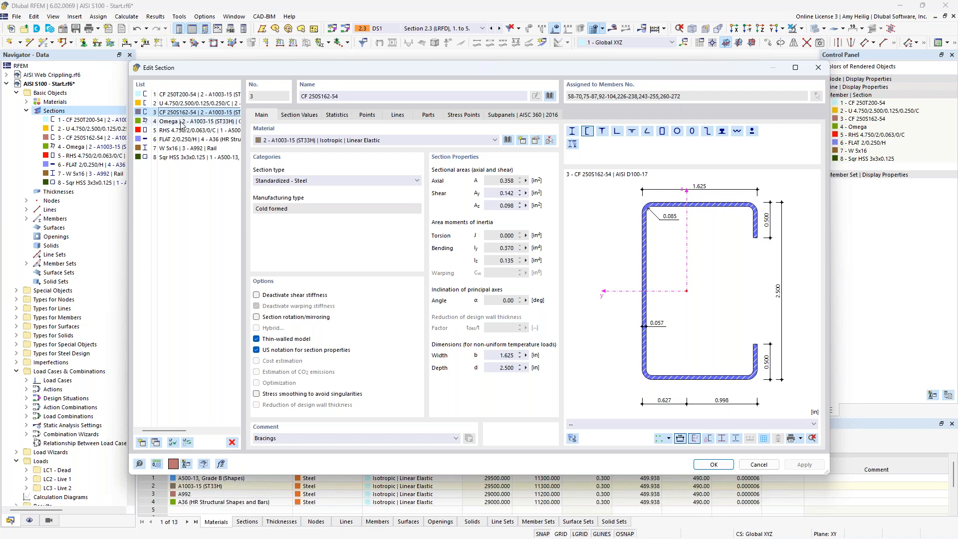
{"action": "left_click", "coordinate": [182, 123]}
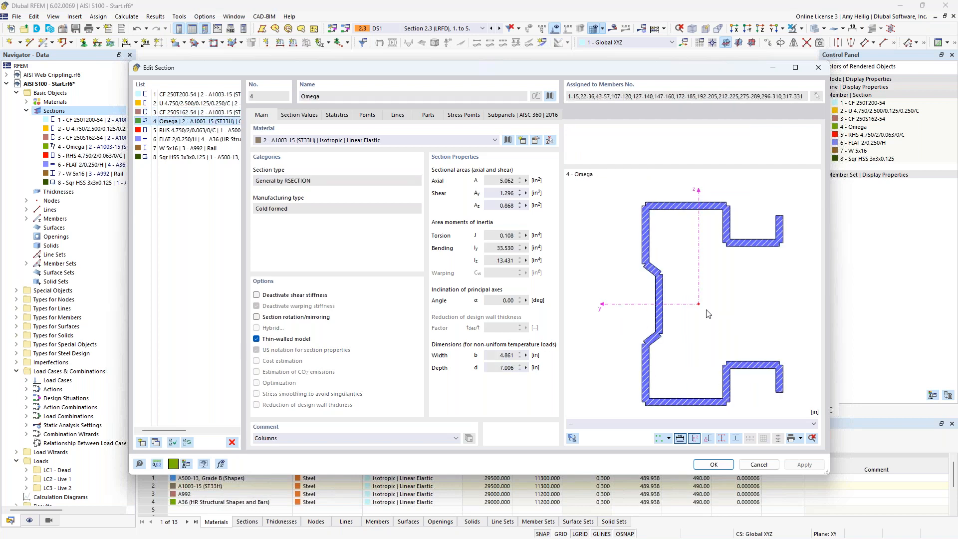
Step: Open the section library's standardized channel sections and check the standard filter for AISI D100-17
{"action": "left_click", "coordinate": [550, 96]}
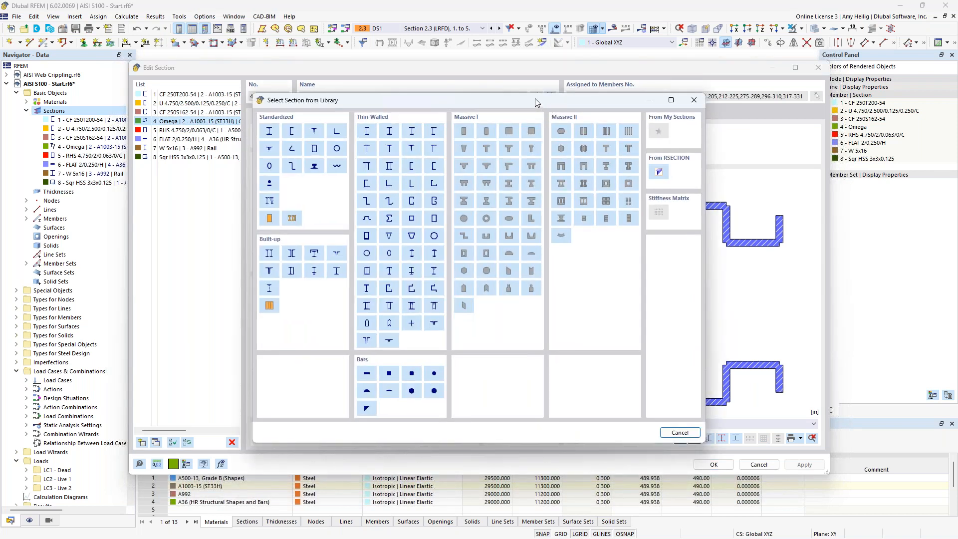
{"action": "left_click", "coordinate": [294, 134]}
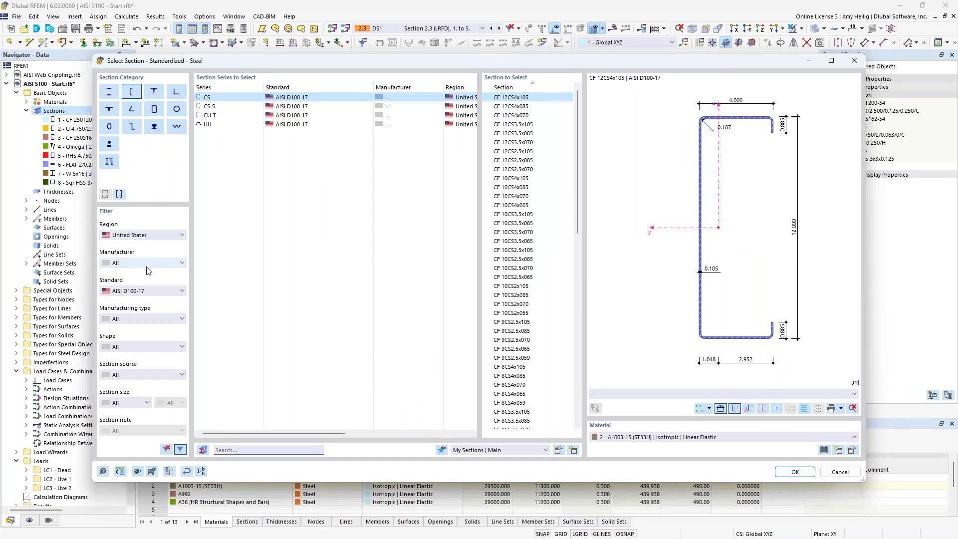
{"action": "left_click", "coordinate": [148, 291]}
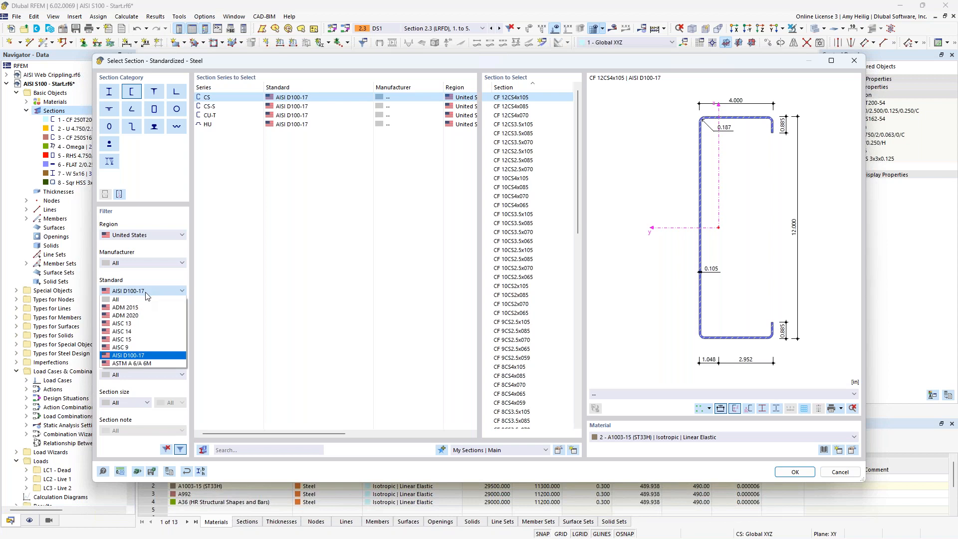
{"action": "left_click", "coordinate": [132, 357]}
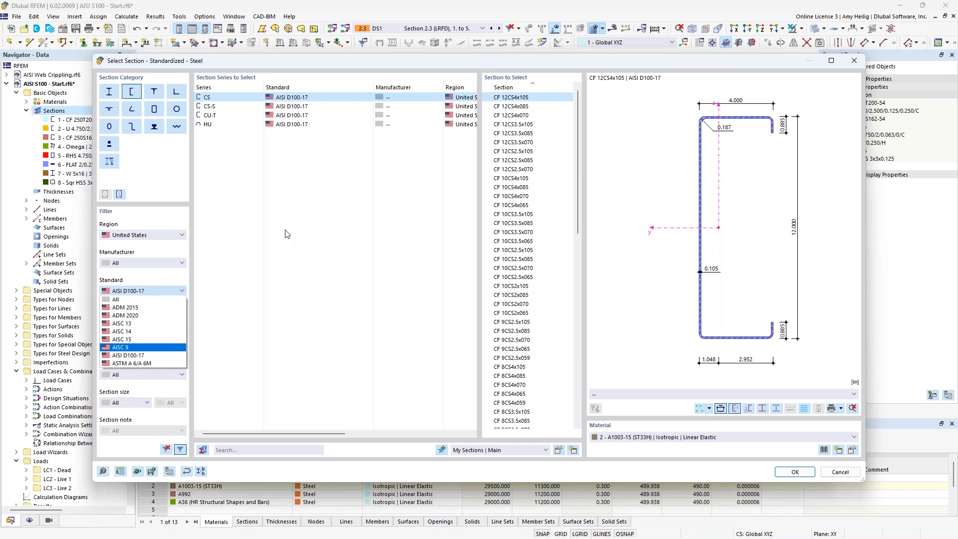
Step: Browse the CS-S, CU-T and HU cold-formed series and close the section library without choosing a section
{"action": "left_click", "coordinate": [211, 107]}
{"action": "left_click", "coordinate": [213, 116]}
{"action": "left_click", "coordinate": [212, 126]}
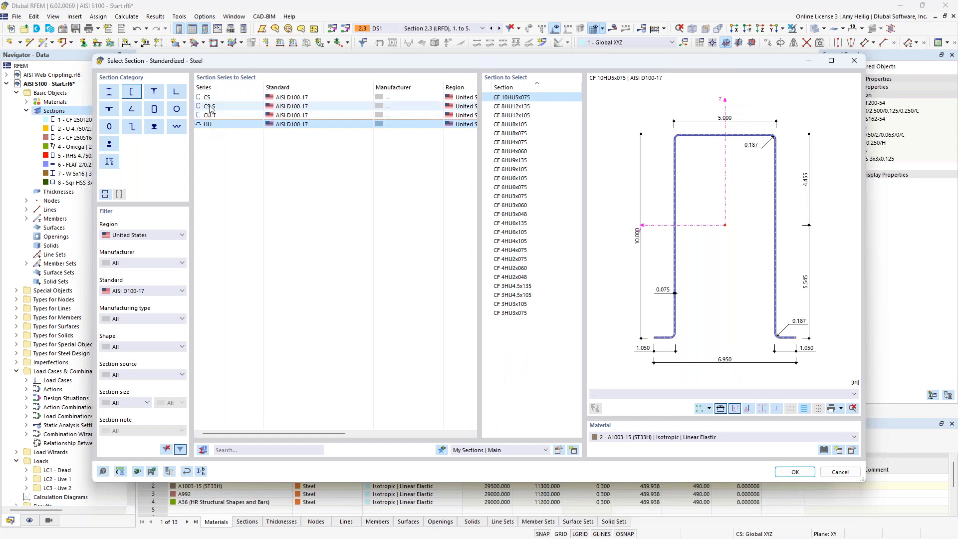
{"action": "left_click", "coordinate": [210, 107]}
{"action": "scroll", "coordinate": [516, 248], "scroll_direction": "down", "scroll_amount": 5}
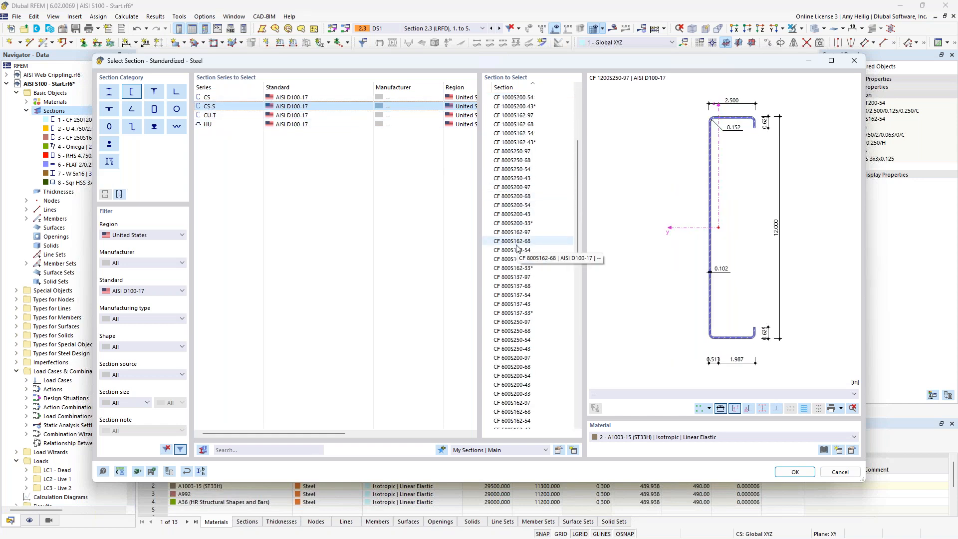
{"action": "left_click", "coordinate": [841, 471]}
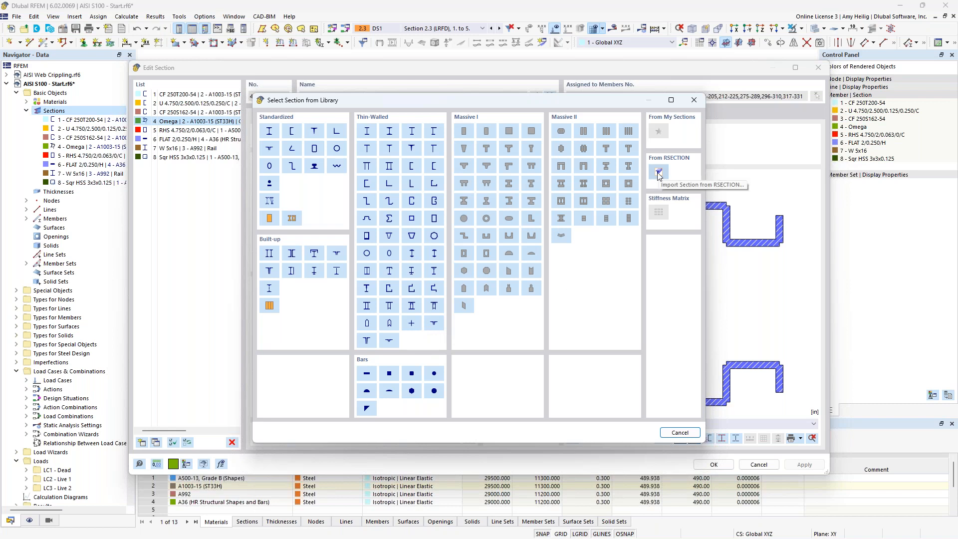
{"action": "mouse_move", "coordinate": [640, 99]}
{"action": "left_mouse_down"}
{"action": "mouse_move", "coordinate": [552, 92]}
{"action": "mouse_move", "coordinate": [626, 98]}
{"action": "left_mouse_up"}
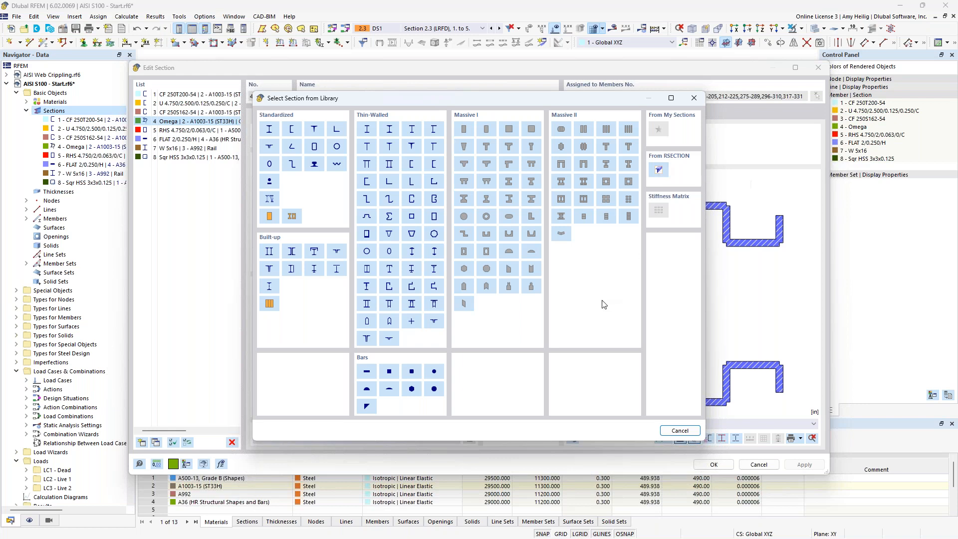
{"action": "left_click", "coordinate": [689, 430]}
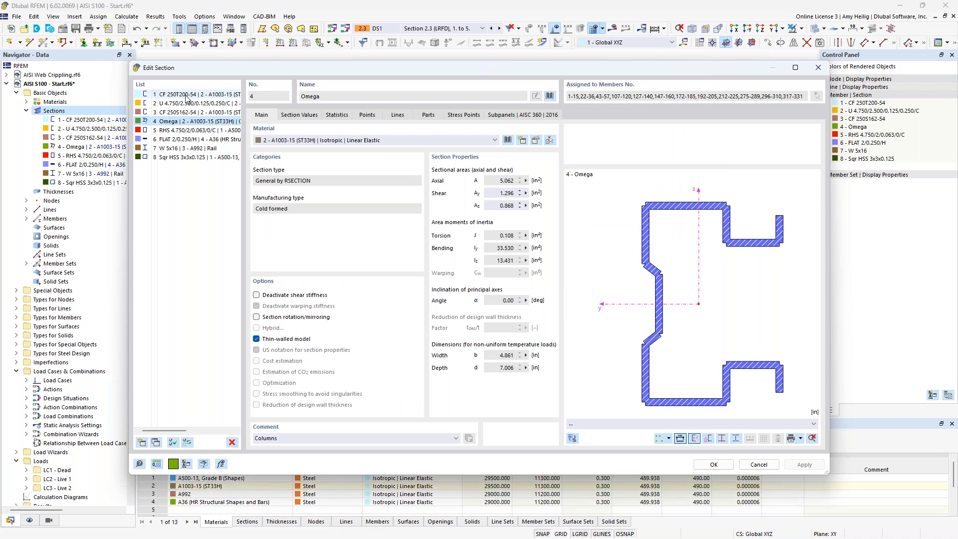
Step: Open the material library for section CF 250T200-54, browse the AISI S100-16 series A572-15 and A875-13, and close without changes
{"action": "left_click", "coordinate": [185, 94]}
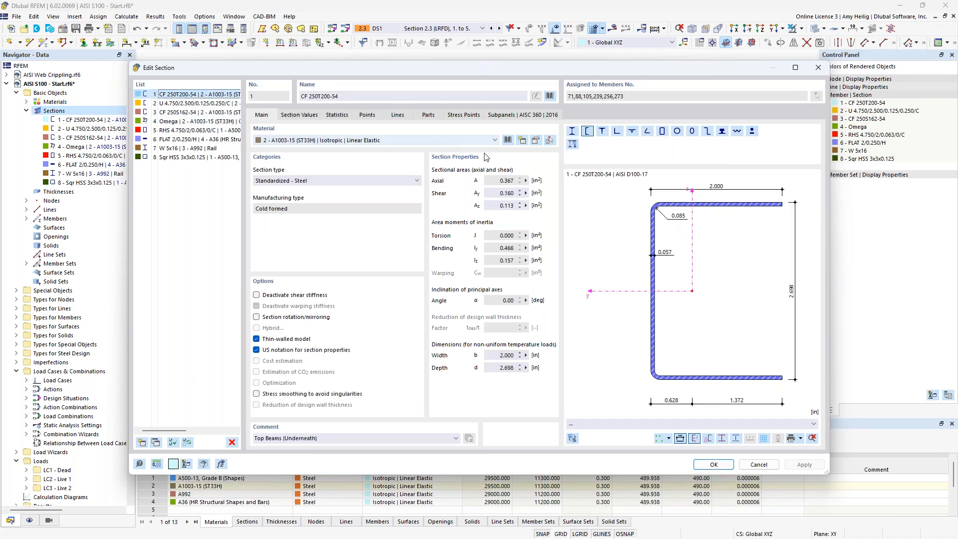
{"action": "left_click", "coordinate": [508, 140]}
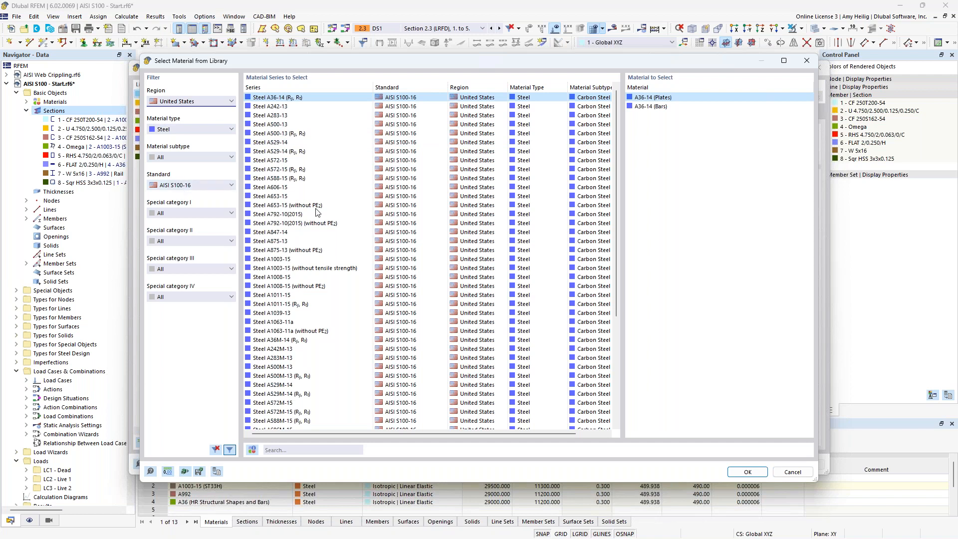
{"action": "left_click", "coordinate": [292, 169]}
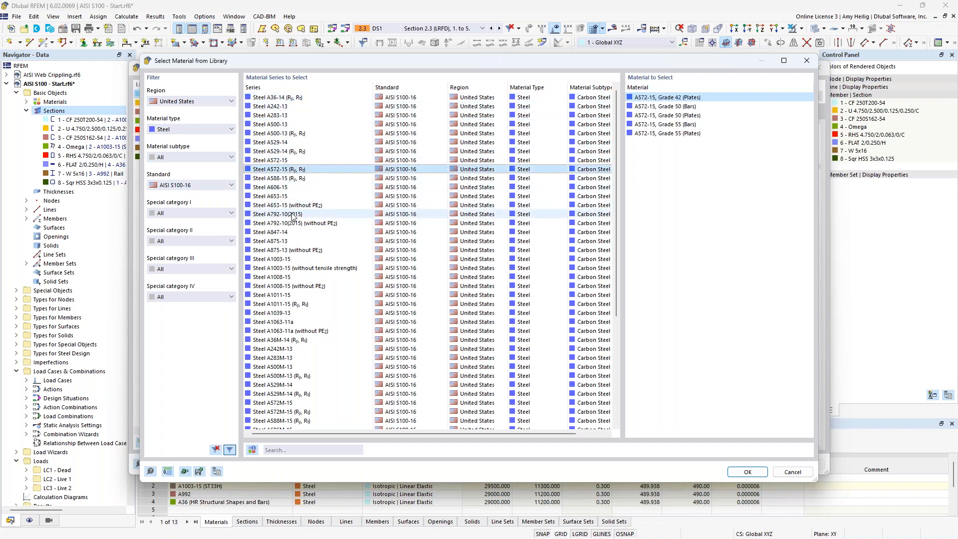
{"action": "left_click", "coordinate": [294, 243]}
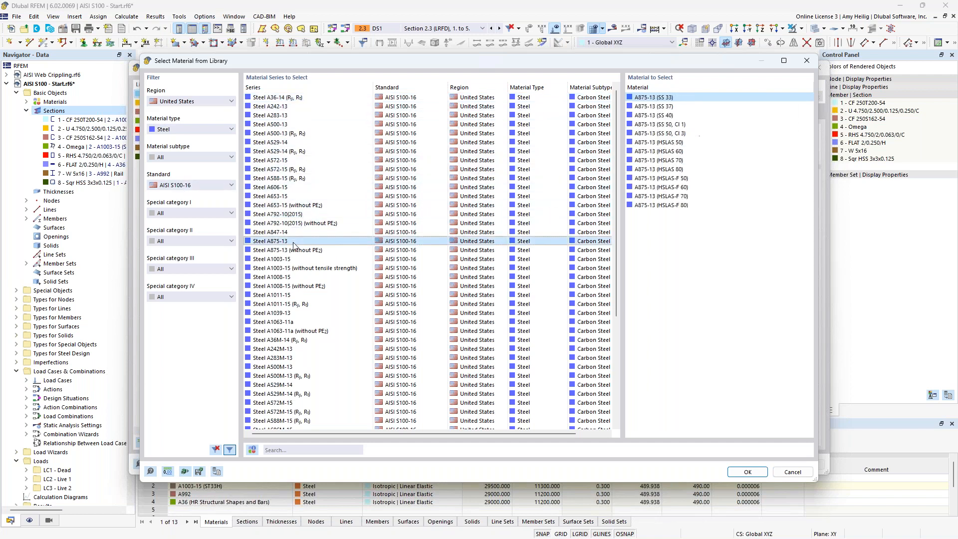
{"action": "left_click", "coordinate": [793, 472]}
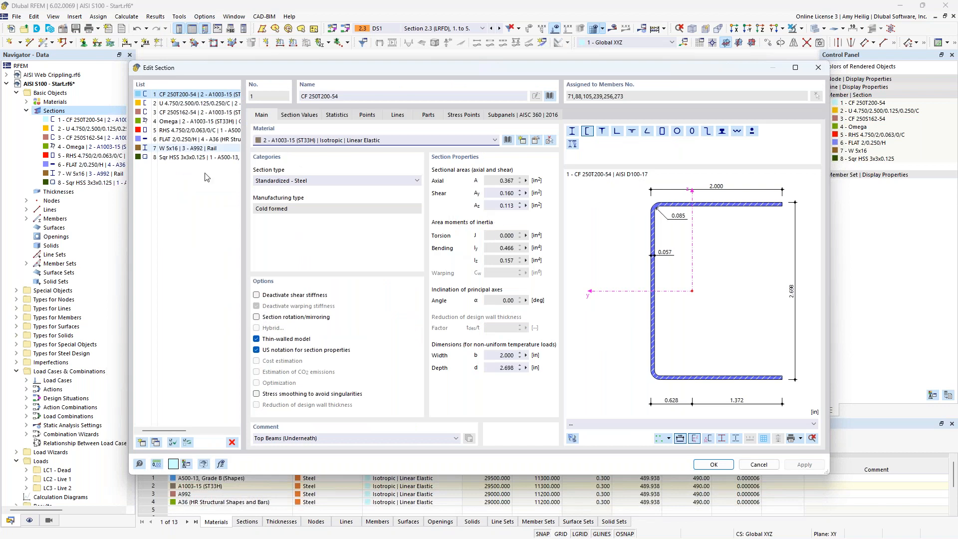
{"action": "left_click", "coordinate": [760, 464]}
Step: Highlight all members using the Omega section and inspect the profile shape at the top of a column
{"action": "left_click", "coordinate": [27, 102]}
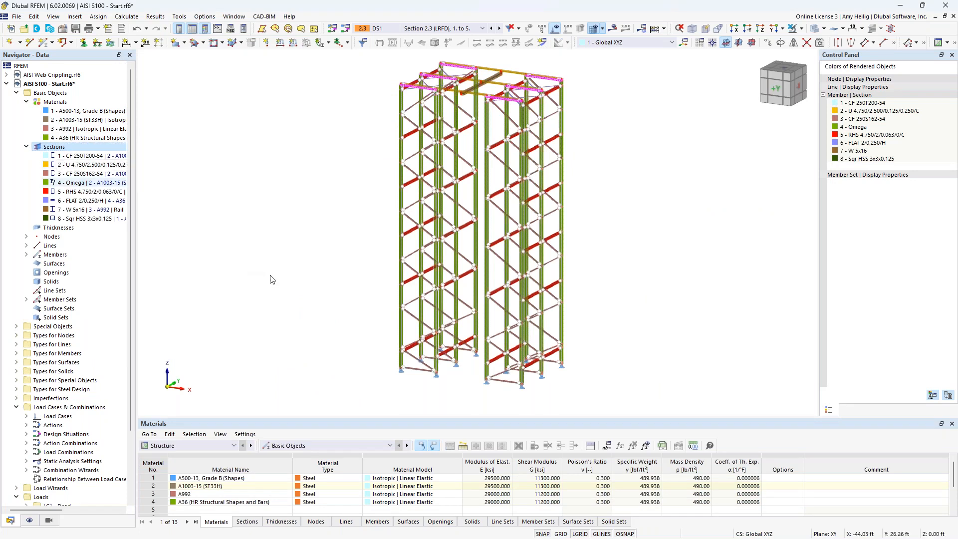
{"action": "left_click", "coordinate": [85, 182]}
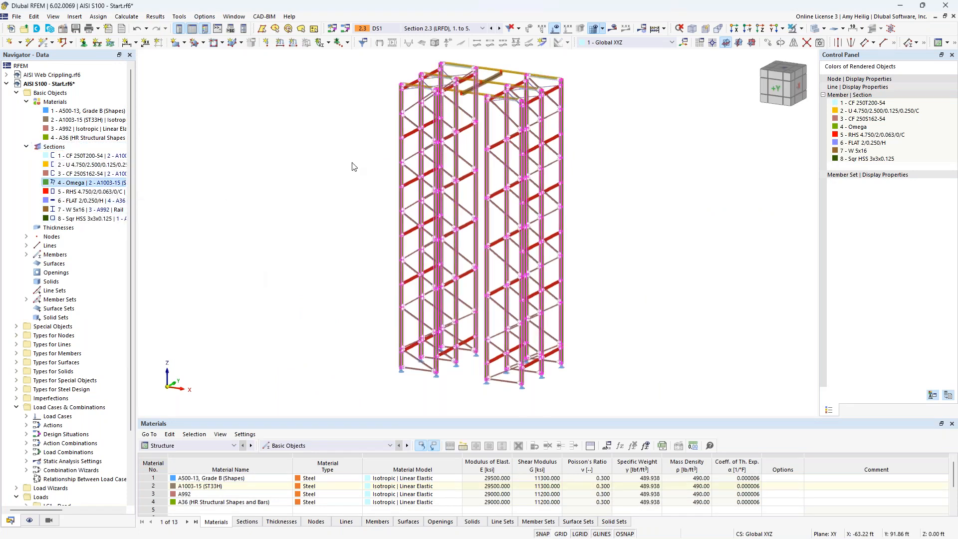
{"action": "middle_click_drag", "start_coordinate": [355, 146], "coordinate": [368, 180], "text": "ctrl"}
{"action": "scroll", "coordinate": [398, 103], "scroll_direction": "up", "scroll_amount": 5}
{"action": "scroll", "coordinate": [409, 117], "scroll_direction": "up", "scroll_amount": 6}
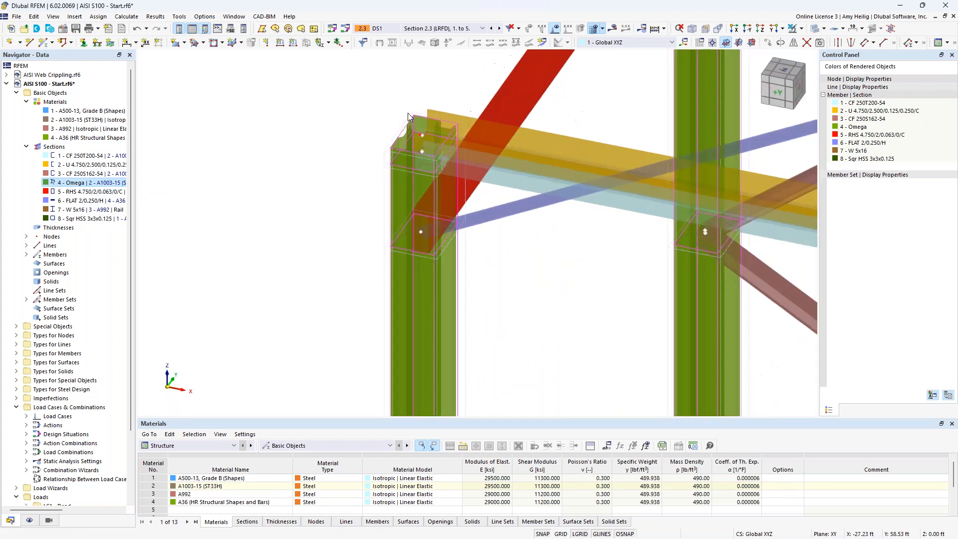
{"action": "key", "text": "Escape"}
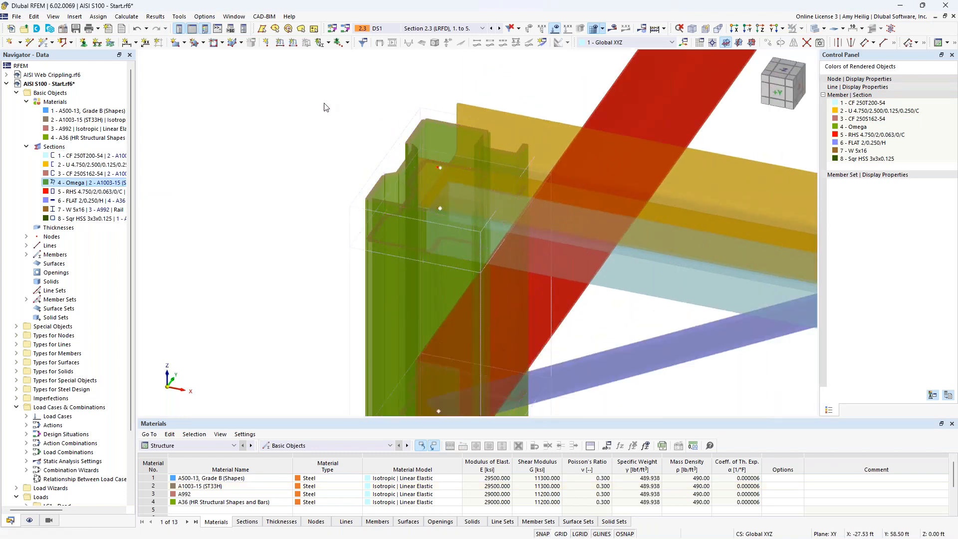
Step: Isolate the uppermost Omega column member to examine its cold-formed profile, and restore the full model's visibility
{"action": "left_click", "coordinate": [379, 218]}
{"action": "double_click", "coordinate": [102, 183]}
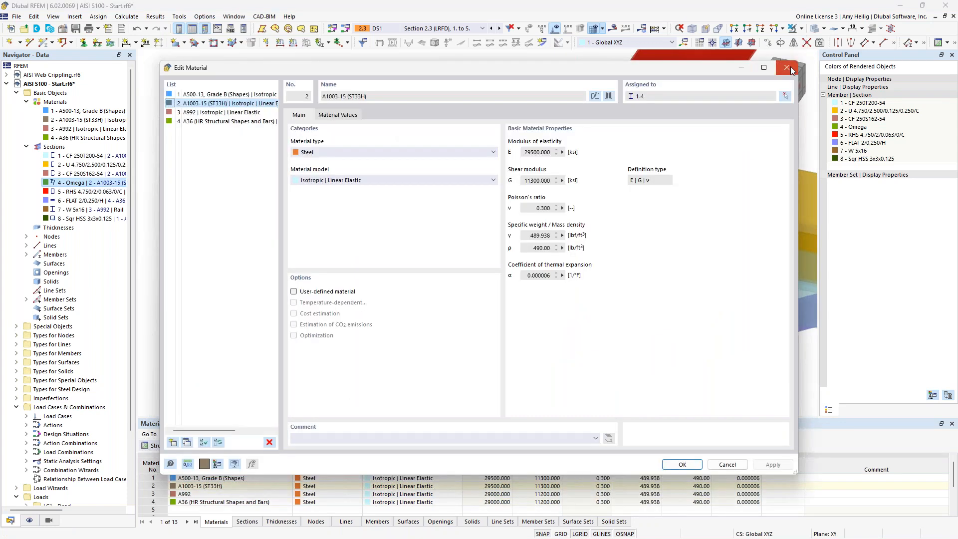
{"action": "left_click", "coordinate": [788, 67]}
{"action": "left_click", "coordinate": [797, 28]}
{"action": "left_click", "coordinate": [844, 44]}
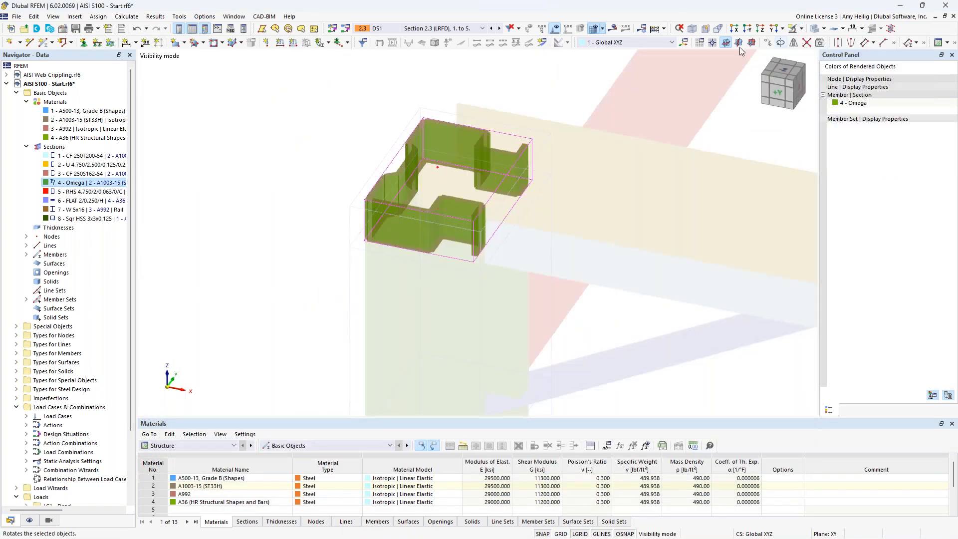
{"action": "left_click", "coordinate": [318, 100]}
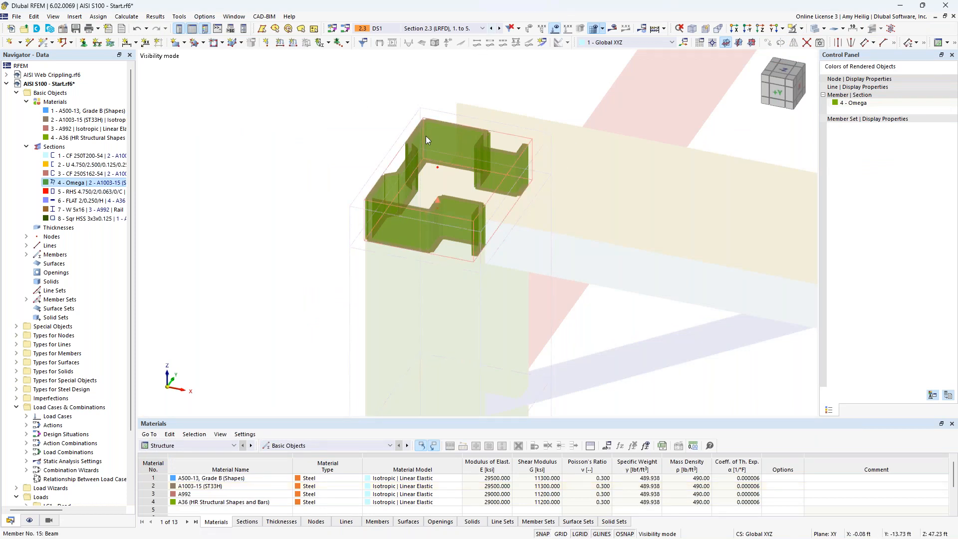
{"action": "left_click", "coordinate": [801, 29]}
{"action": "left_click", "coordinate": [832, 93]}
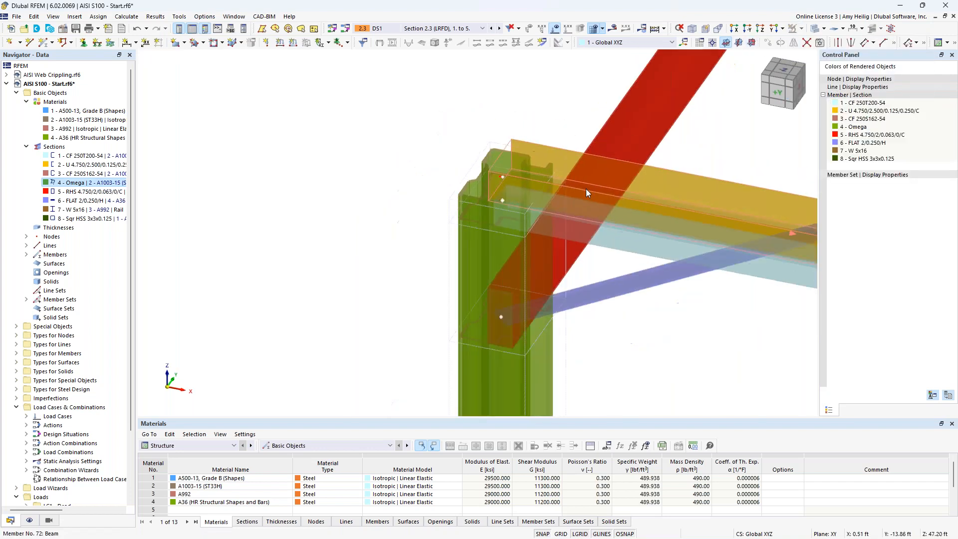
Step: Examine how the Omega columns are divided into members at the bracing nodes from the top to the supports
{"action": "scroll", "coordinate": [585, 189], "scroll_direction": "down", "scroll_amount": 1}
{"action": "middle_click_drag", "start_coordinate": [560, 250], "coordinate": [345, 20]}
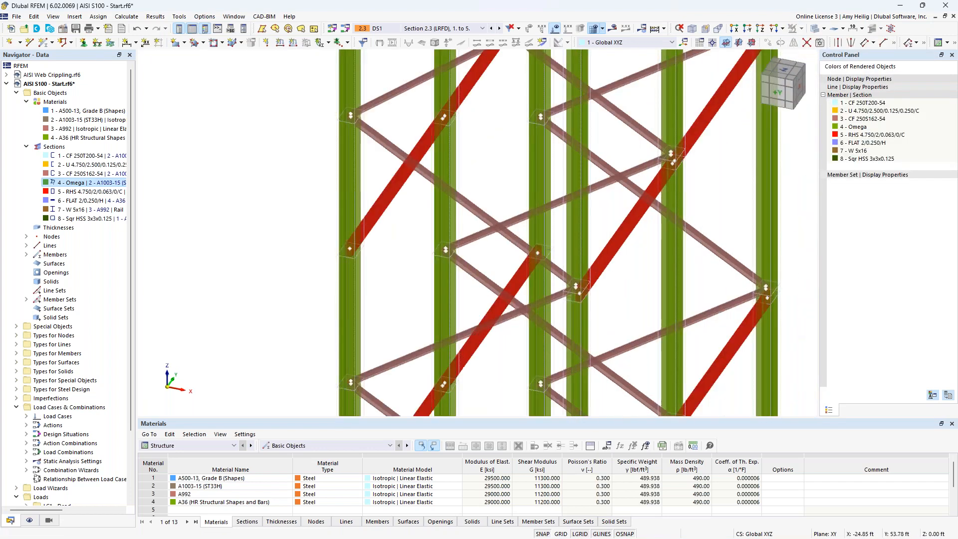
{"action": "scroll", "coordinate": [313, 132], "scroll_direction": "down", "scroll_amount": 3}
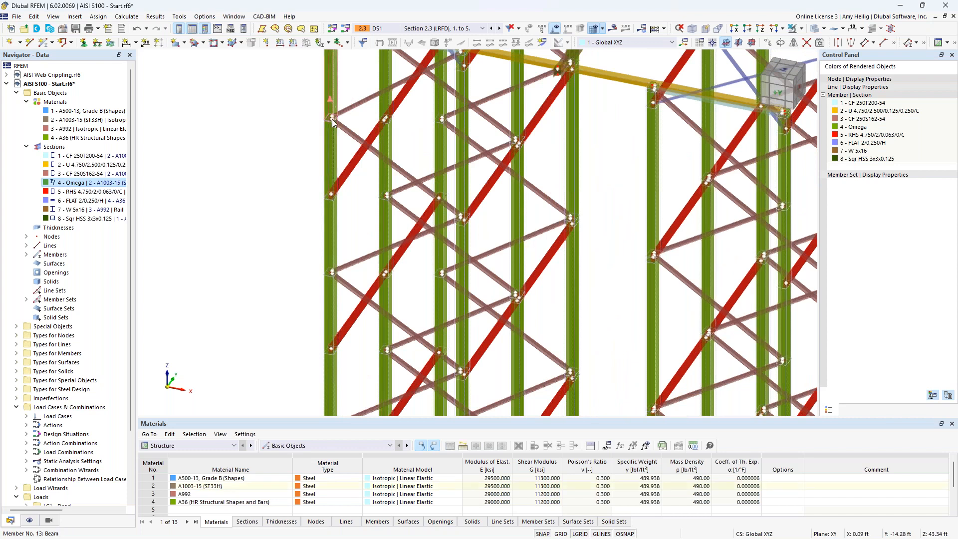
{"action": "scroll", "coordinate": [349, 224], "scroll_direction": "down", "scroll_amount": 4}
{"action": "middle_click_drag", "start_coordinate": [375, 294], "coordinate": [408, 214]}
{"action": "scroll", "coordinate": [399, 212], "scroll_direction": "down", "scroll_amount": 3}
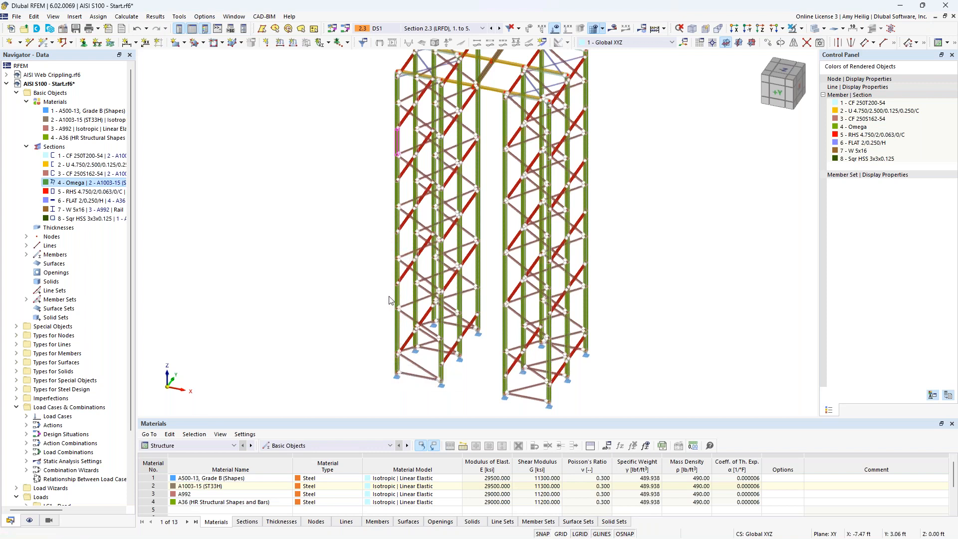
Step: Select the stacked lower members of the corner column and locate the Create Member Set option without creating a set
{"action": "scroll", "coordinate": [385, 369], "scroll_direction": "up", "scroll_amount": 5}
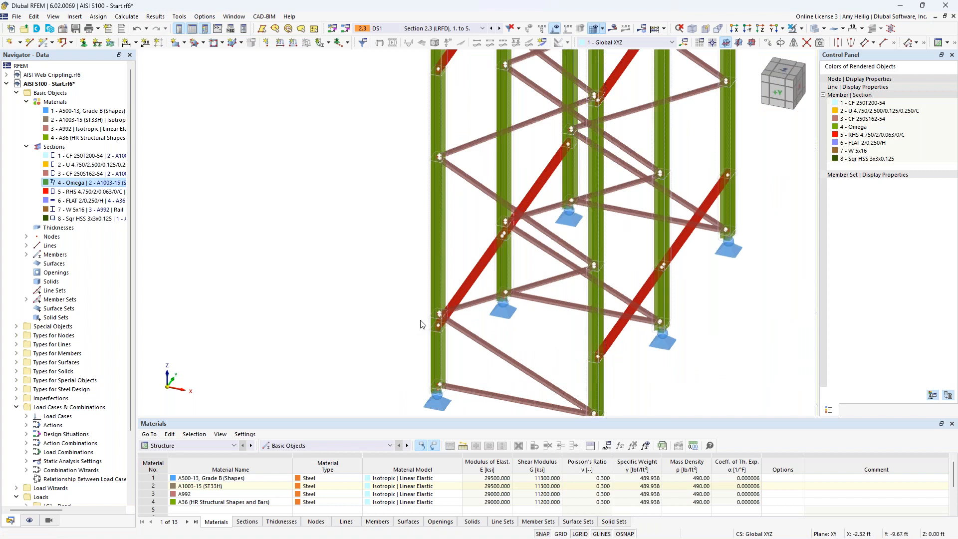
{"action": "left_click", "coordinate": [439, 342]}
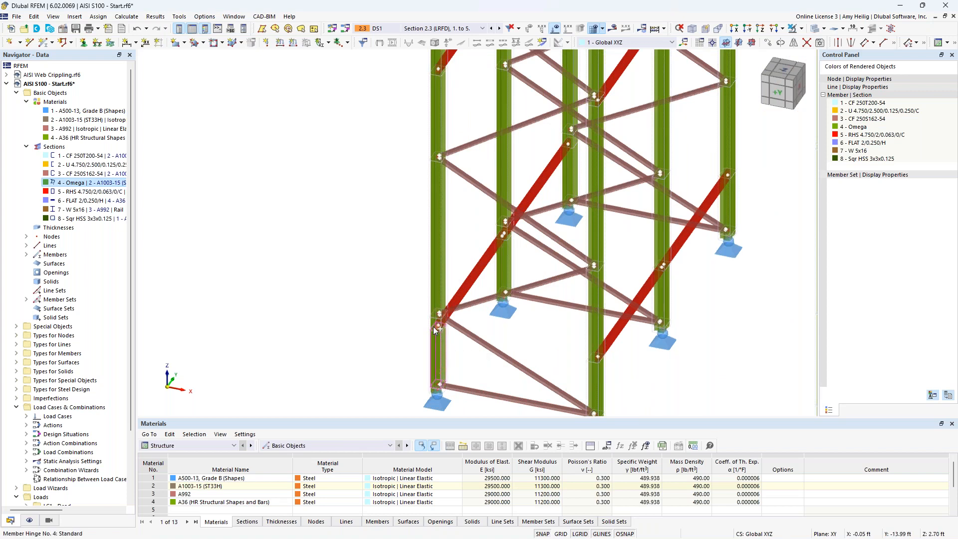
{"action": "left_click", "coordinate": [431, 192], "text": "ctrl"}
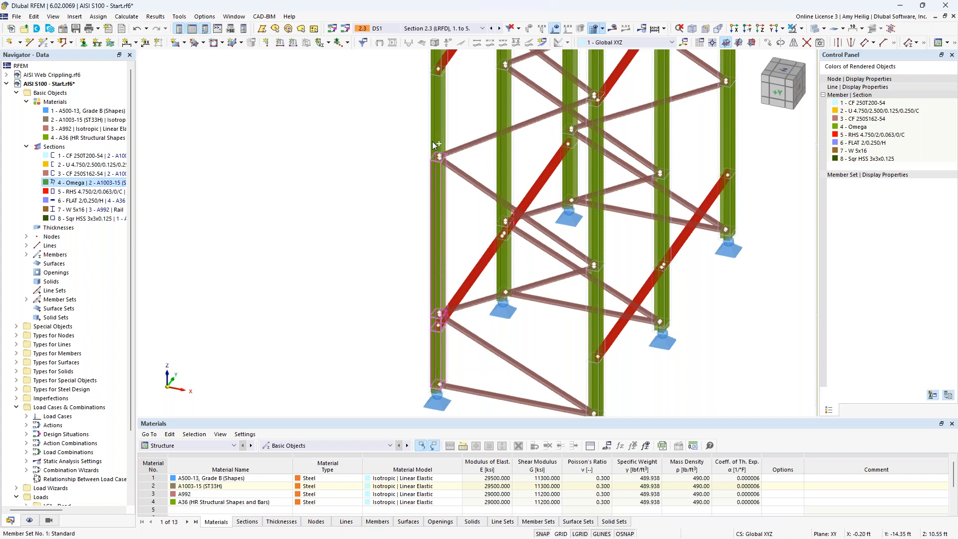
{"action": "left_click", "coordinate": [437, 137], "text": "ctrl"}
{"action": "right_click", "coordinate": [437, 137]}
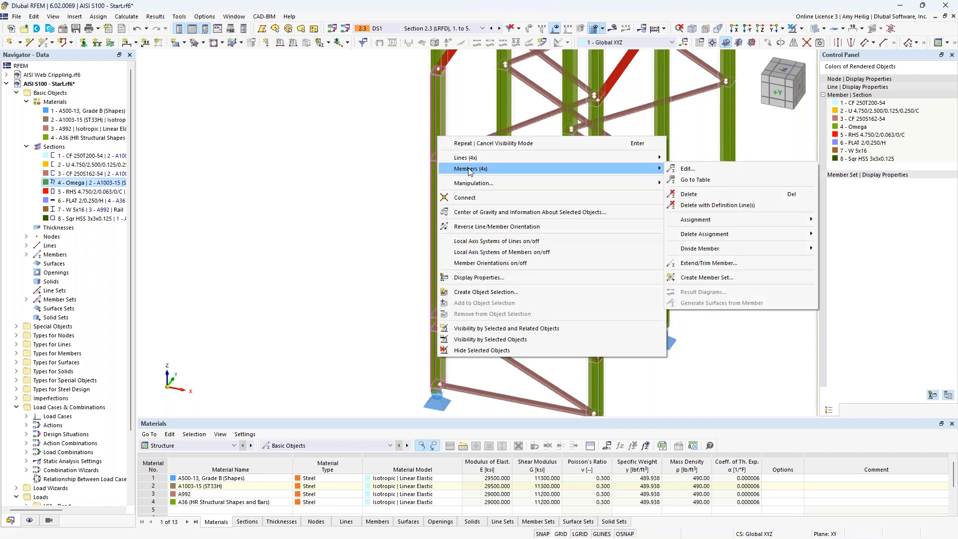
{"action": "mouse_move", "coordinate": [603, 182]}
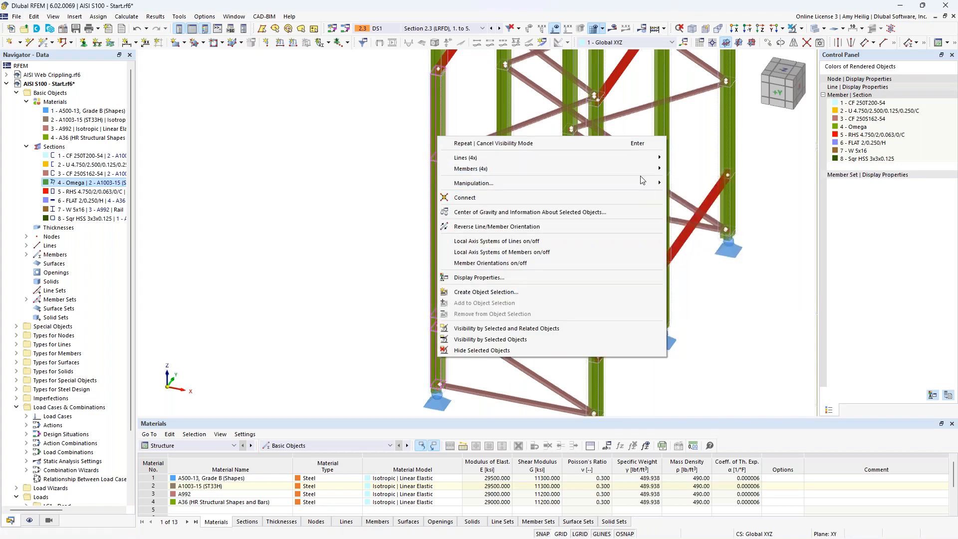
{"action": "mouse_move", "coordinate": [651, 172]}
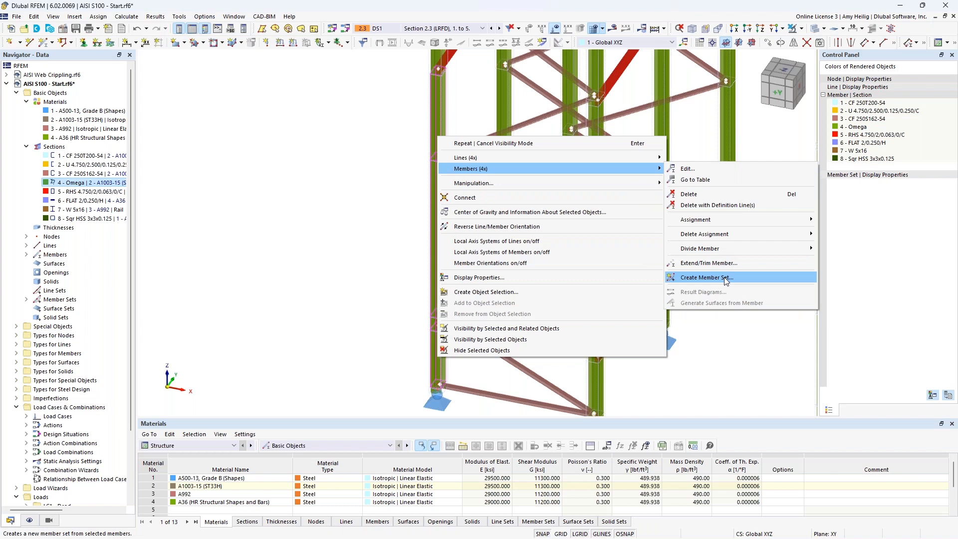
{"action": "left_click", "coordinate": [319, 216]}
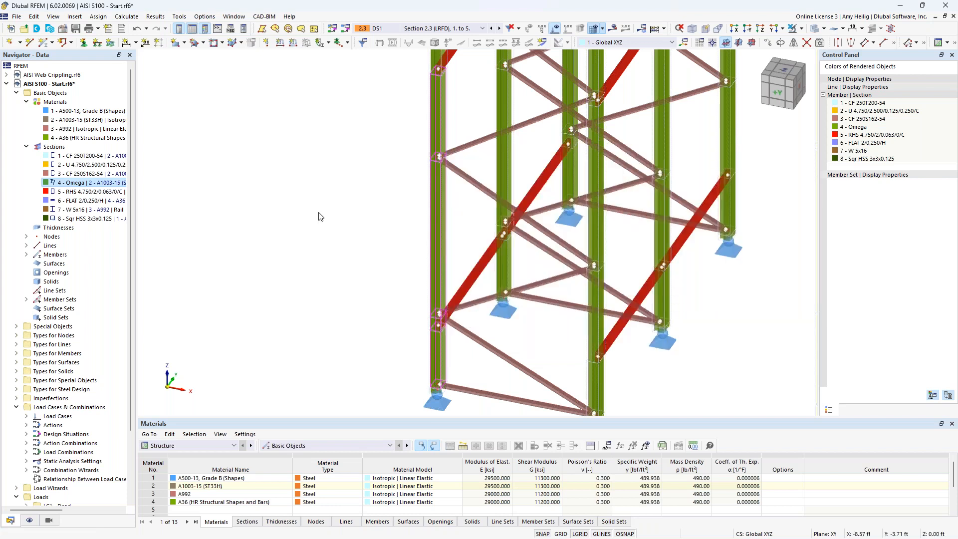
Step: List the existing member sets and highlight sets 1 to 4 in the rack model to check their continuous columns
{"action": "left_click", "coordinate": [23, 147]}
{"action": "left_click", "coordinate": [26, 102]}
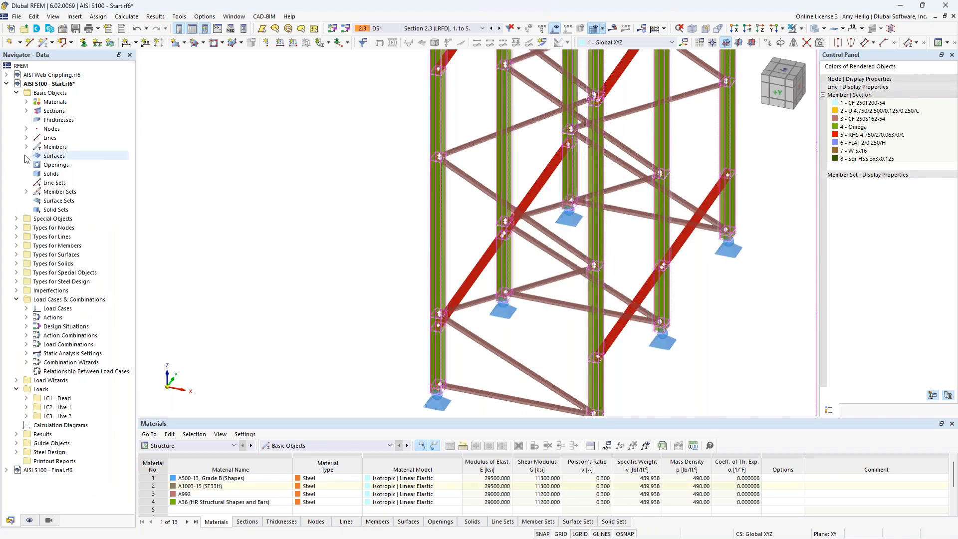
{"action": "left_click", "coordinate": [26, 191]}
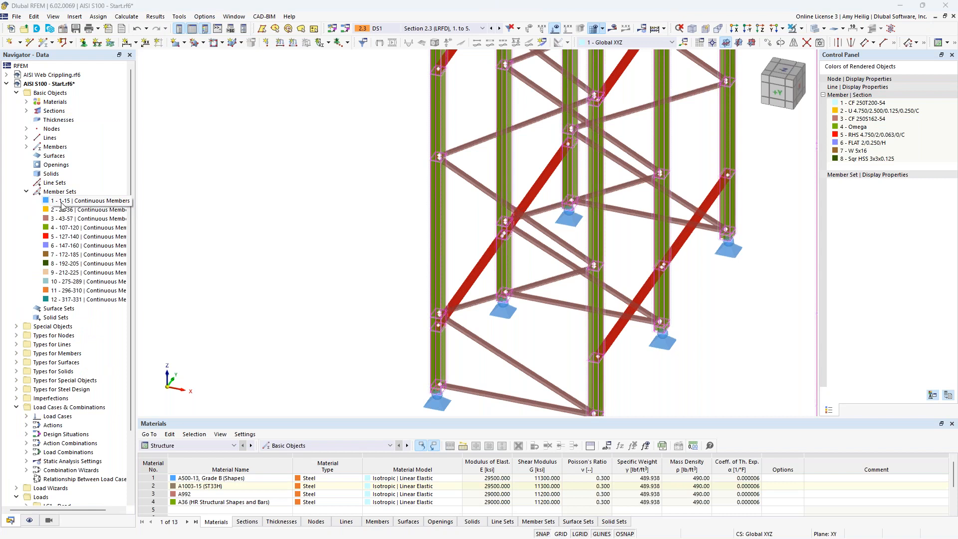
{"action": "scroll", "coordinate": [430, 297], "scroll_direction": "down", "scroll_amount": 5}
{"action": "middle_click_drag", "start_coordinate": [375, 267], "coordinate": [346, 326]}
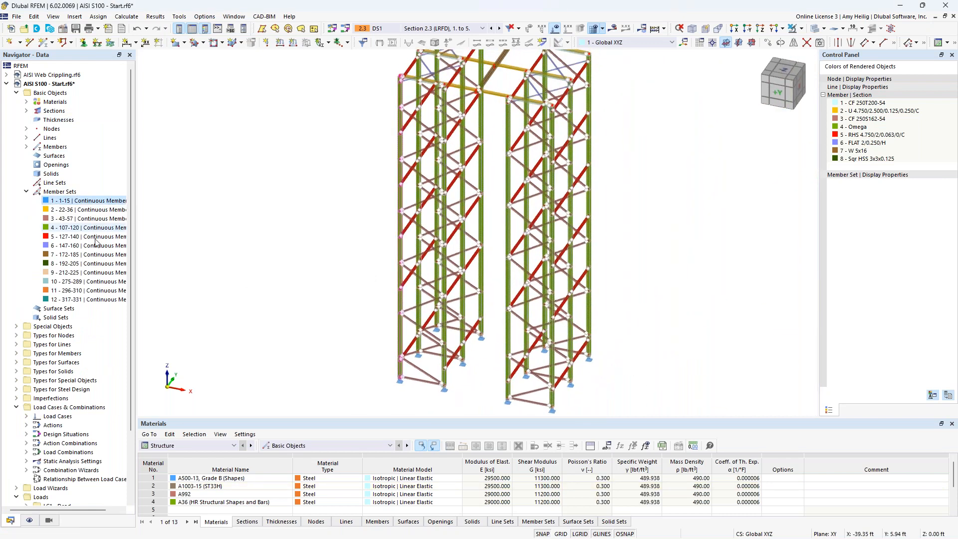
{"action": "left_click", "coordinate": [65, 212]}
{"action": "left_click", "coordinate": [66, 219]}
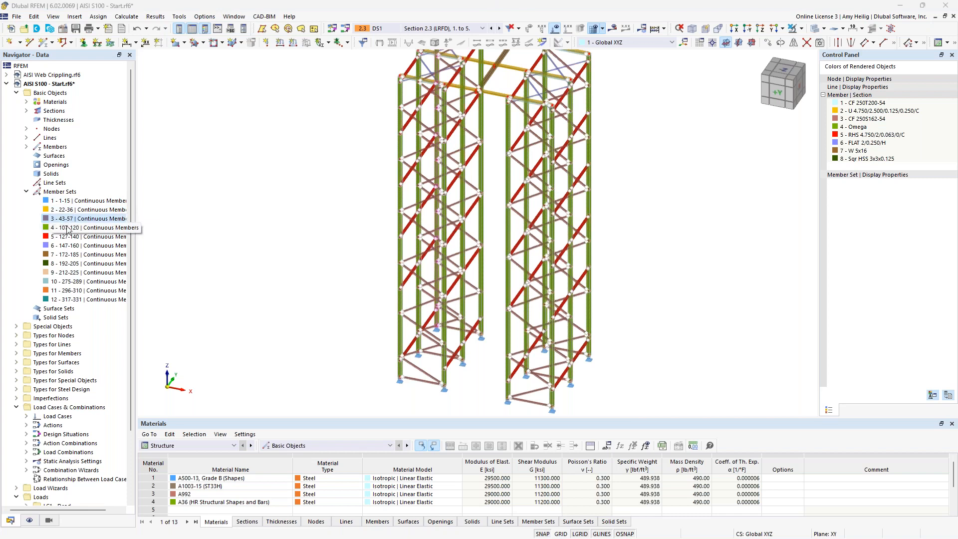
{"action": "left_click", "coordinate": [68, 230]}
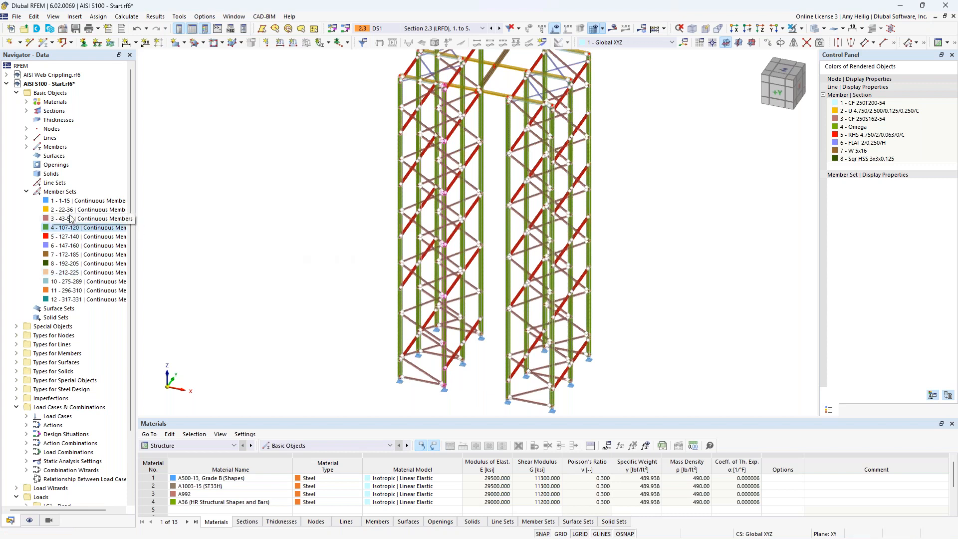
{"action": "left_click", "coordinate": [27, 193]}
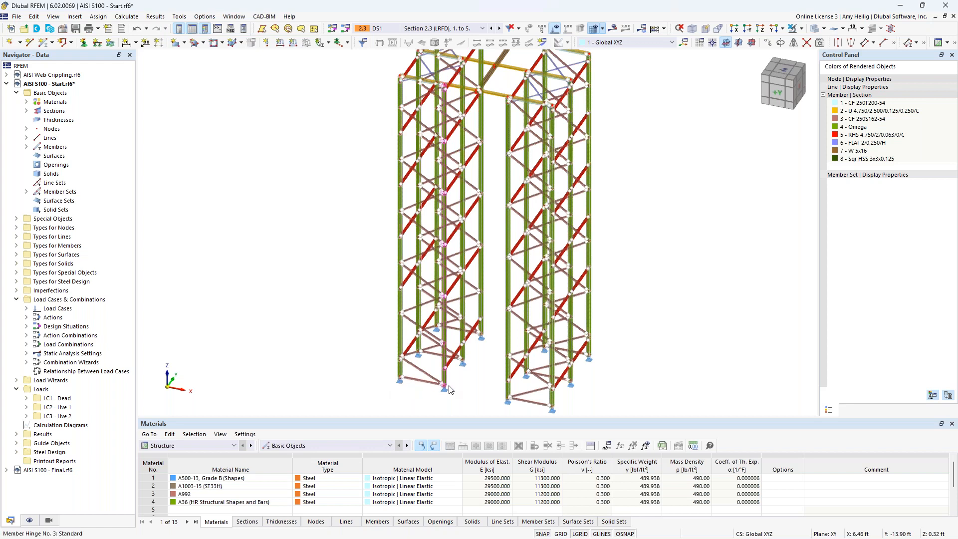
Step: Open the member hinges for editing, review the releases and spring constants of hinges 1 and 2, and close without changes
{"action": "scroll", "coordinate": [409, 388], "scroll_direction": "up", "scroll_amount": 5}
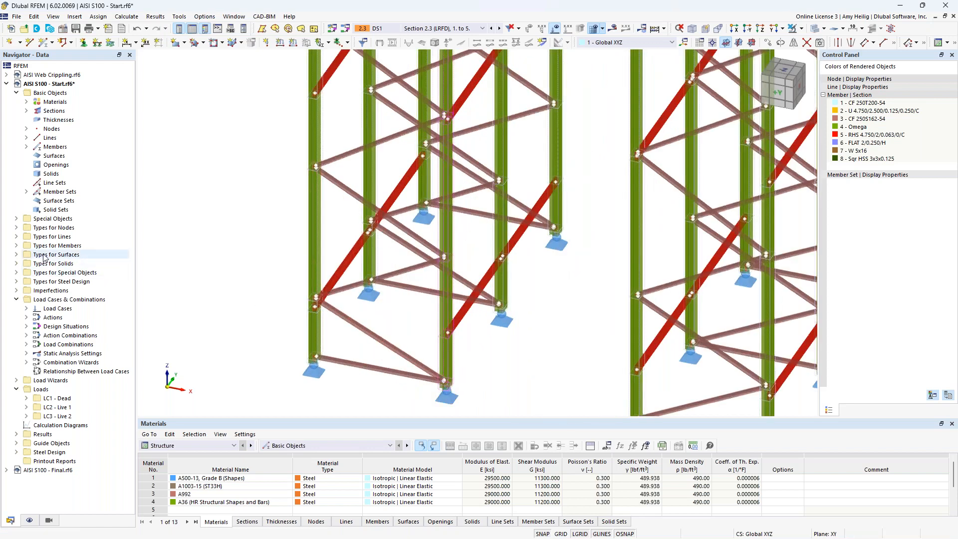
{"action": "left_click", "coordinate": [17, 246]}
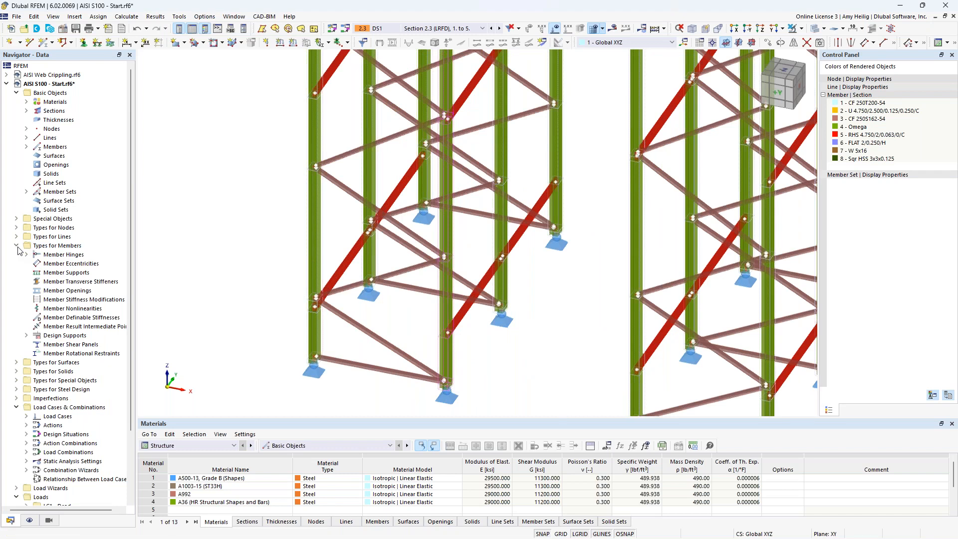
{"action": "left_click", "coordinate": [26, 254]}
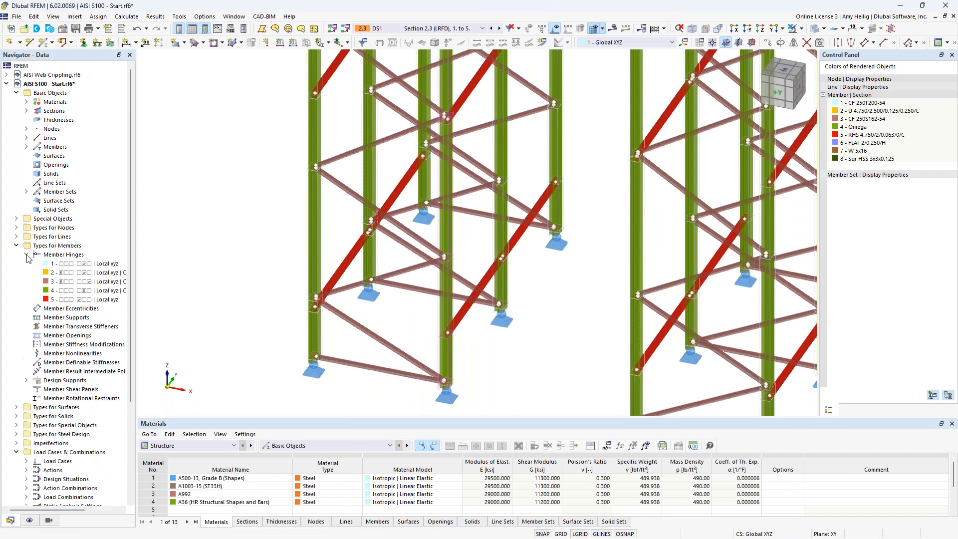
{"action": "right_click", "coordinate": [58, 257]}
{"action": "left_click", "coordinate": [84, 268]}
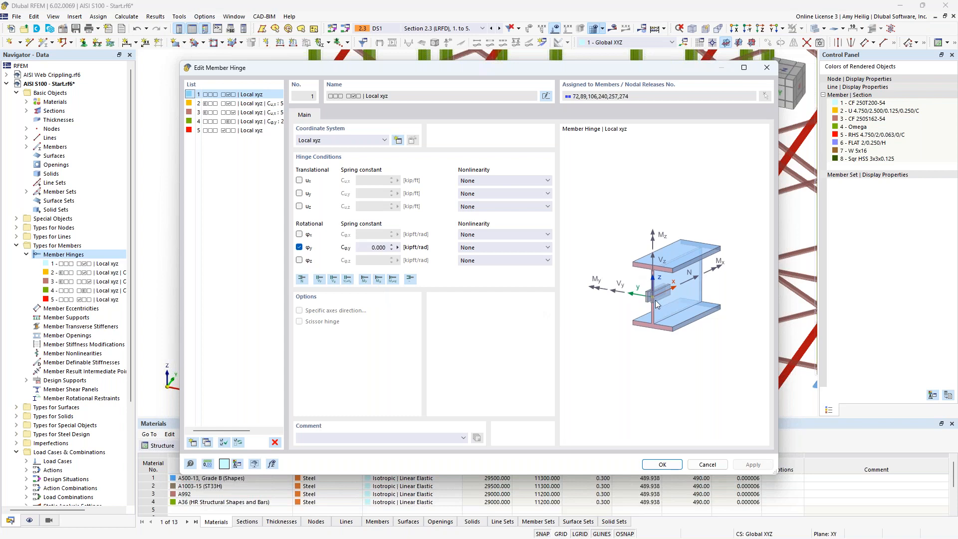
{"action": "left_click", "coordinate": [233, 105]}
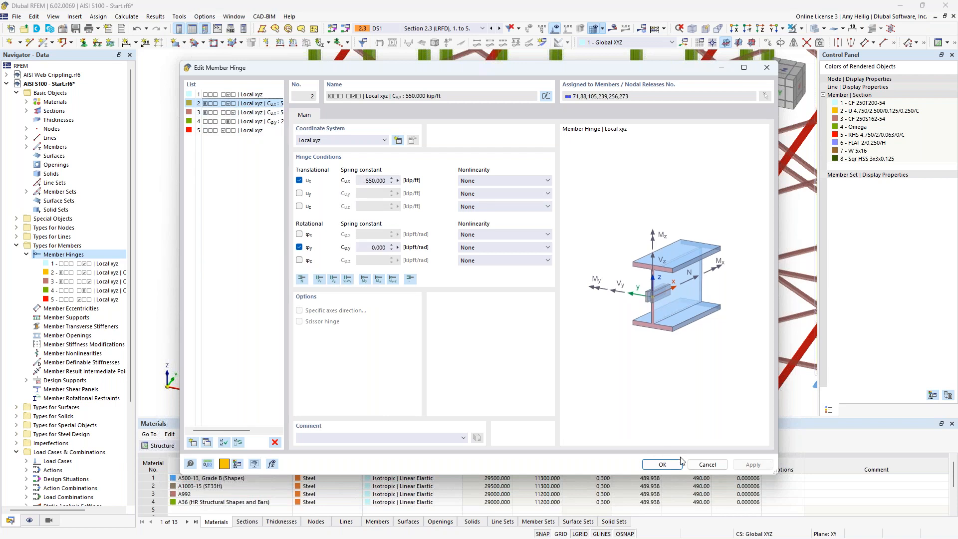
{"action": "left_click", "coordinate": [708, 465]}
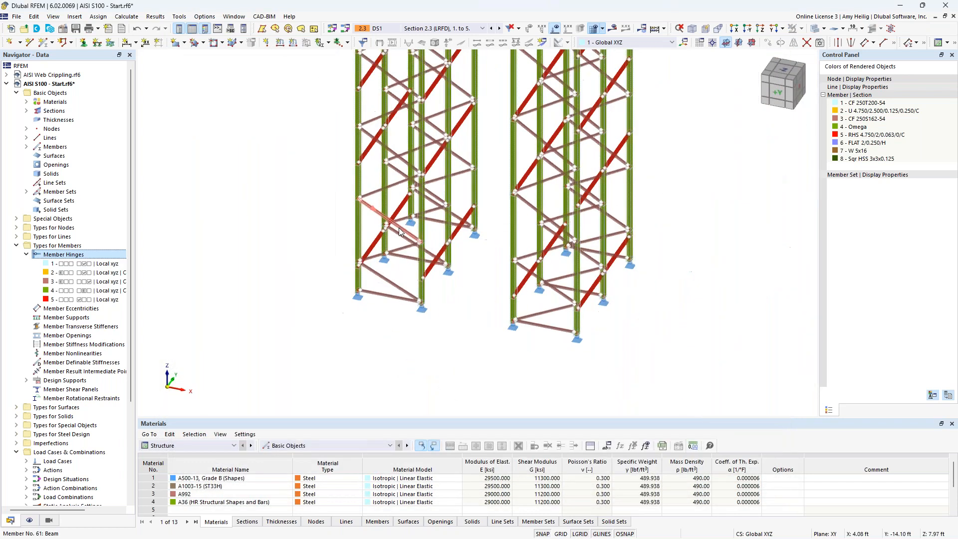
Step: Check the remaining member hinge definitions against the whole rack model, and collapse the hinge list
{"action": "left_click", "coordinate": [101, 264]}
{"action": "scroll", "coordinate": [388, 284], "scroll_direction": "down", "scroll_amount": 5}
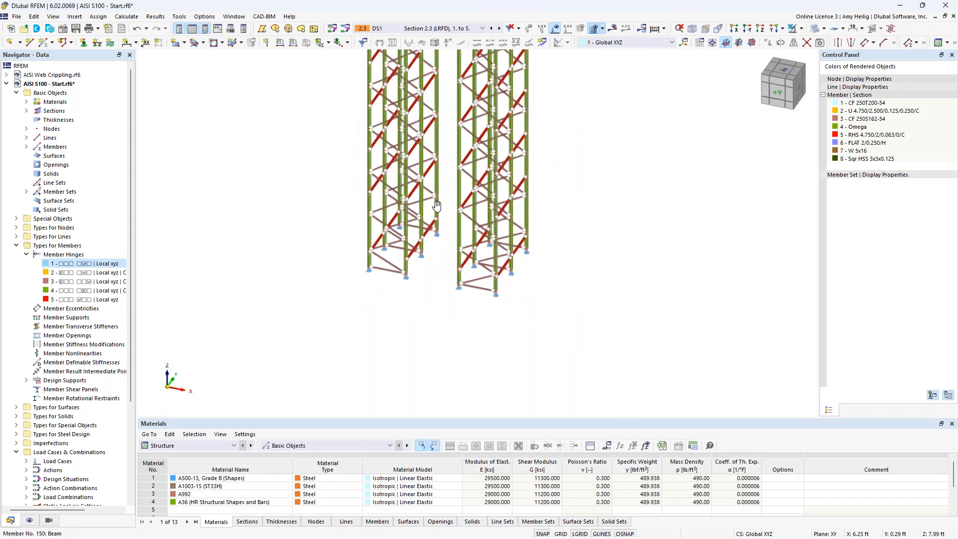
{"action": "left_click", "coordinate": [95, 273]}
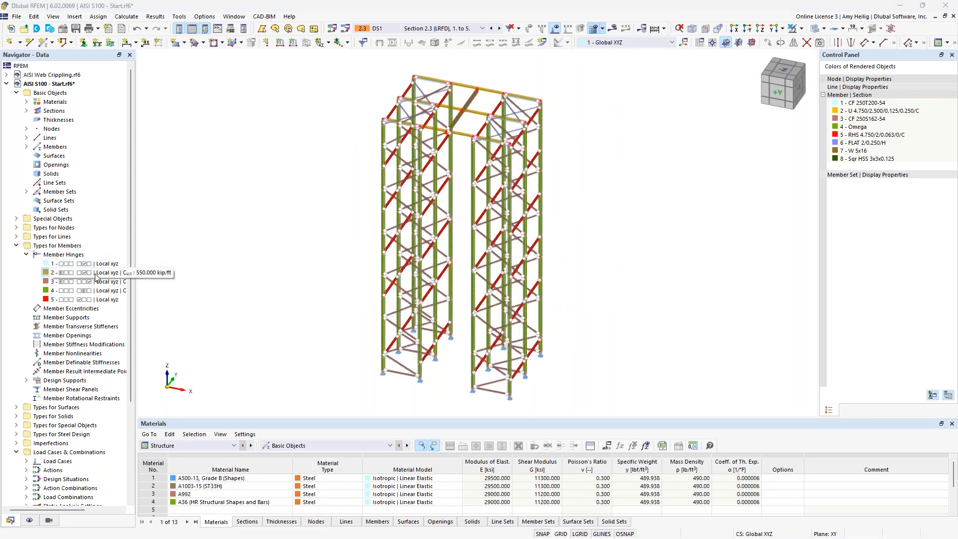
{"action": "left_click", "coordinate": [101, 282]}
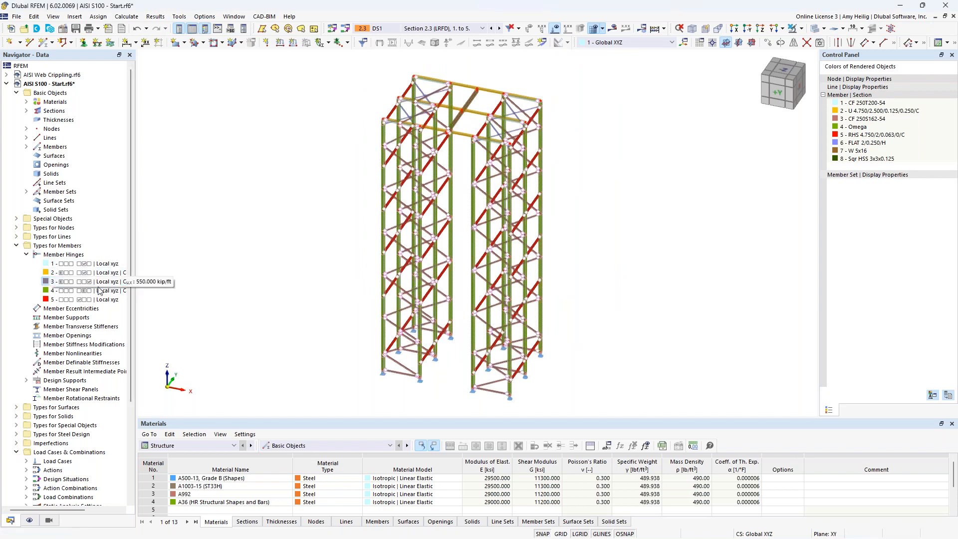
{"action": "left_click", "coordinate": [26, 255]}
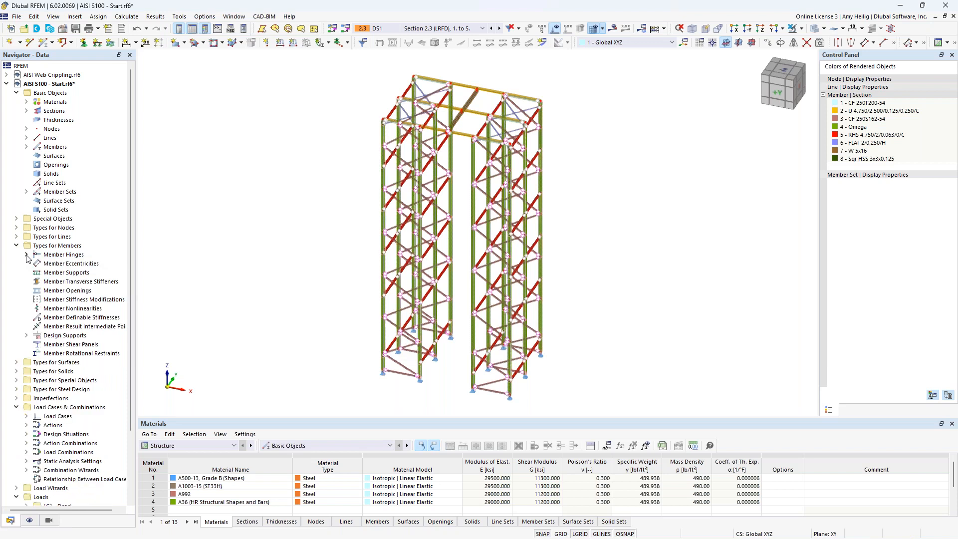
Step: Open the nodal support at the base of the left tower's front column for editing to inspect its support conditions
{"action": "middle_click_drag", "start_coordinate": [339, 361], "coordinate": [405, 387]}
{"action": "scroll", "coordinate": [427, 401], "scroll_direction": "up", "scroll_amount": 5}
{"action": "scroll", "coordinate": [427, 401], "scroll_direction": "up", "scroll_amount": 2}
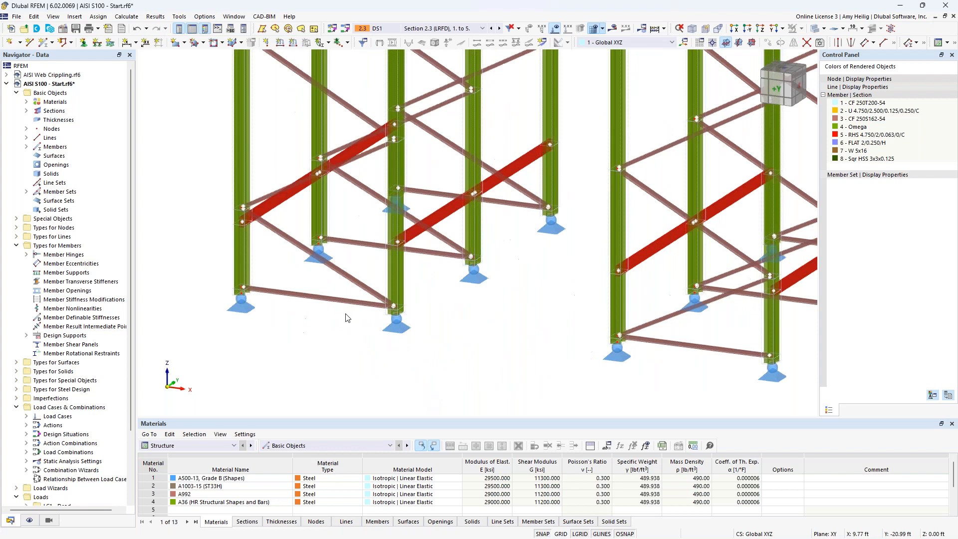
{"action": "left_click", "coordinate": [84, 44]}
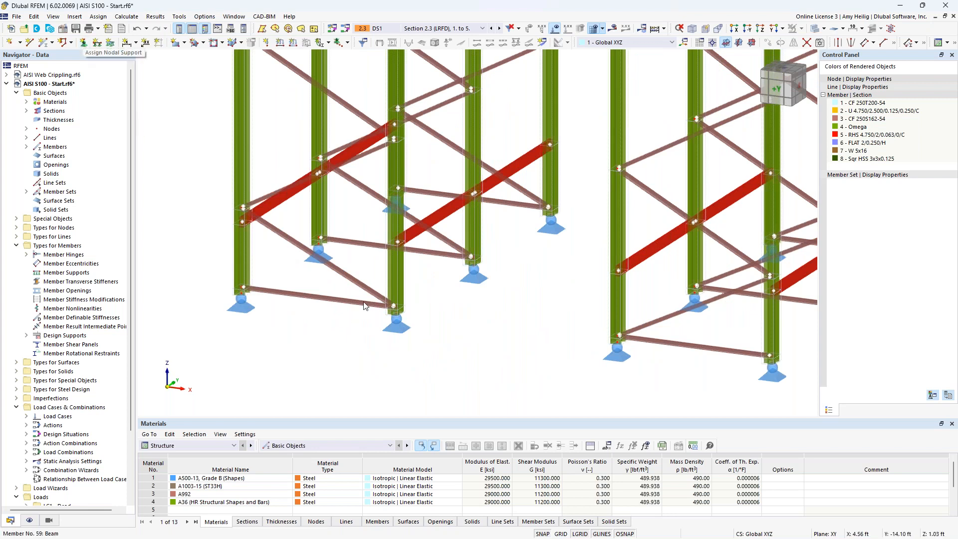
{"action": "left_click", "coordinate": [398, 330]}
{"action": "double_click", "coordinate": [398, 329]}
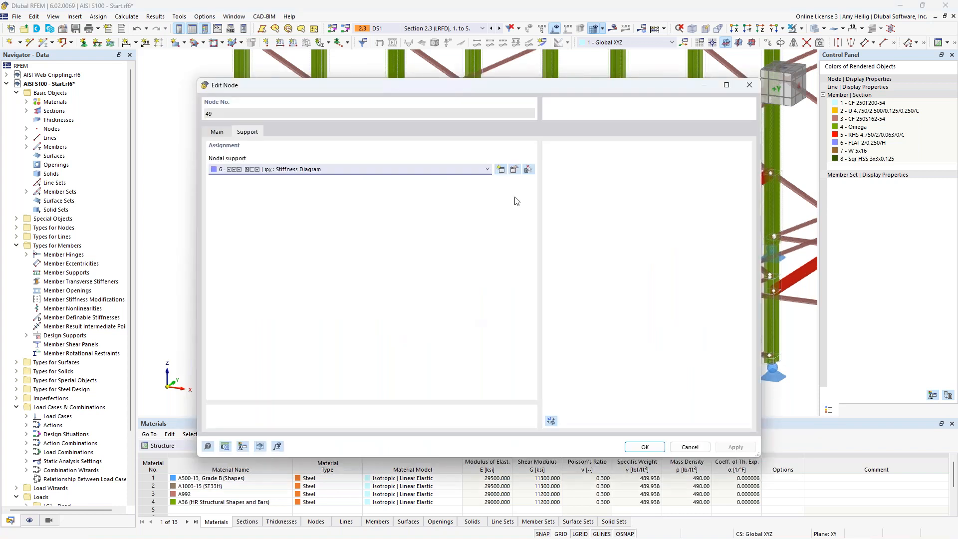
{"action": "left_click", "coordinate": [514, 170]}
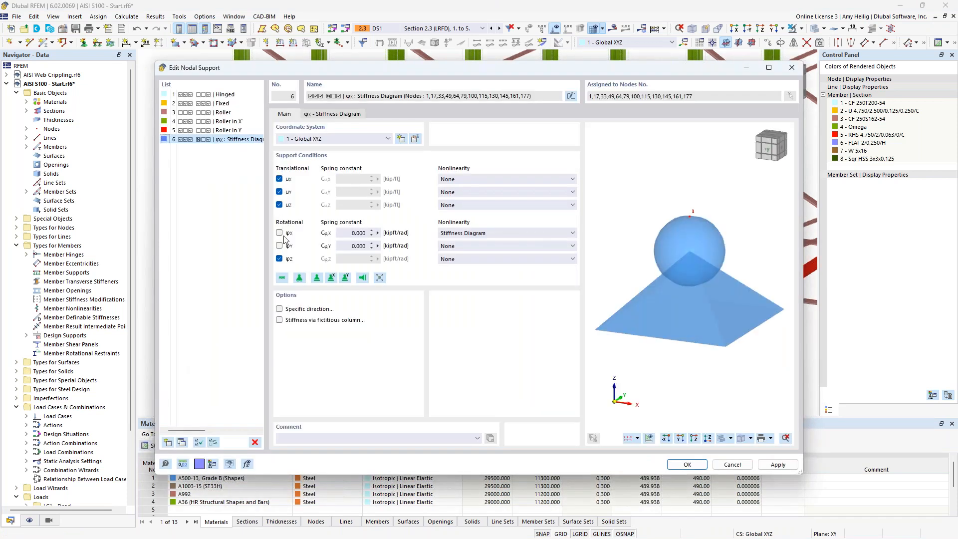
Step: Review the support's φX nonlinearity options and stiffness diagram, and close the support and node settings without changes
{"action": "left_click_drag", "start_coordinate": [334, 68], "coordinate": [405, 63]}
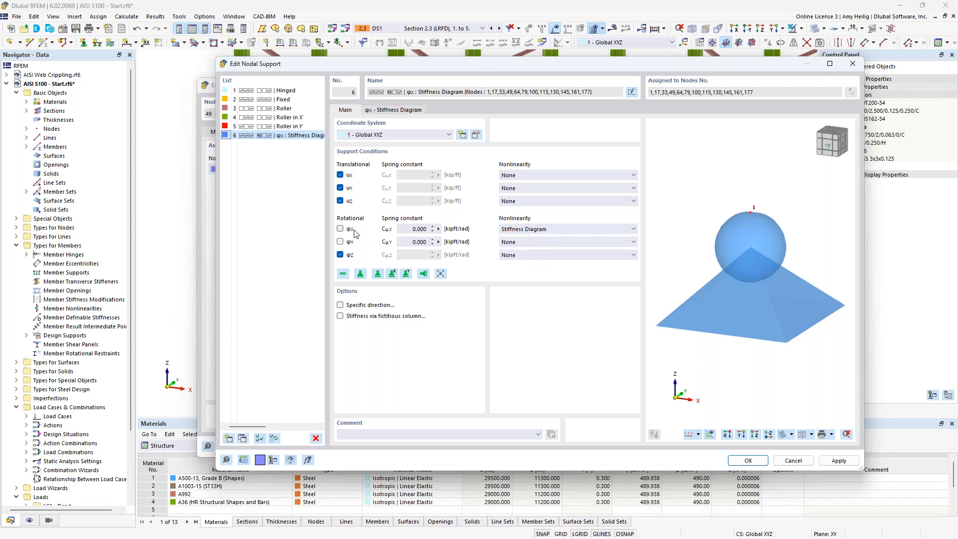
{"action": "left_click", "coordinate": [518, 230]}
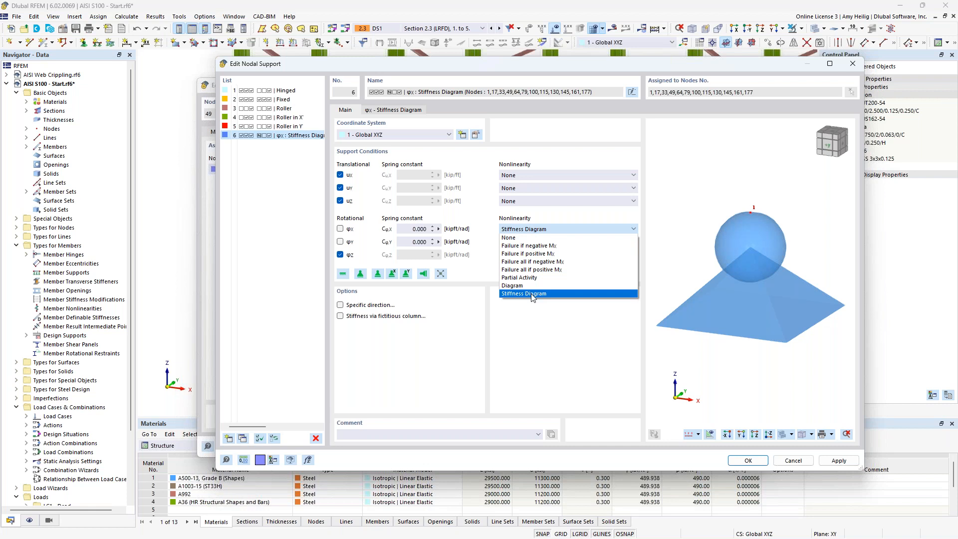
{"action": "left_click", "coordinate": [538, 318]}
{"action": "left_click", "coordinate": [399, 110]}
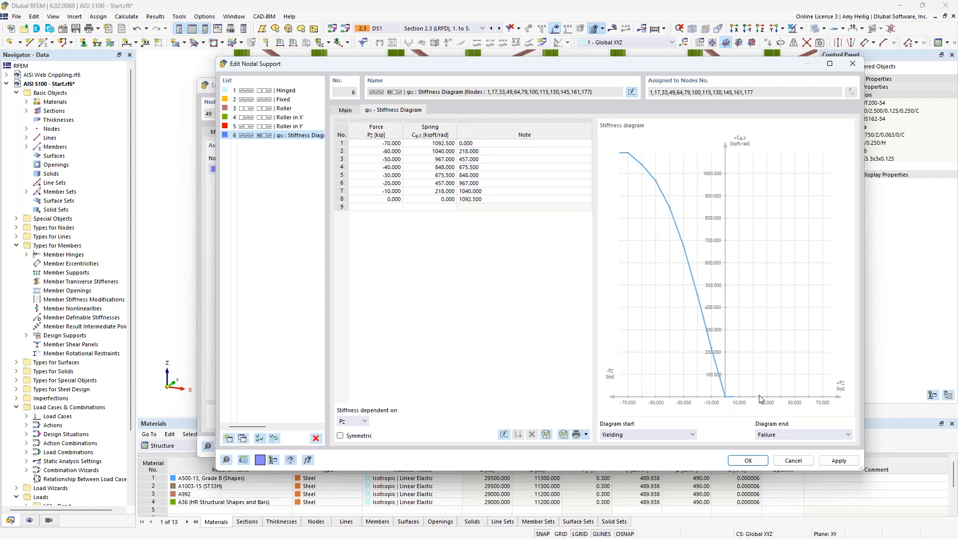
{"action": "left_click", "coordinate": [798, 461]}
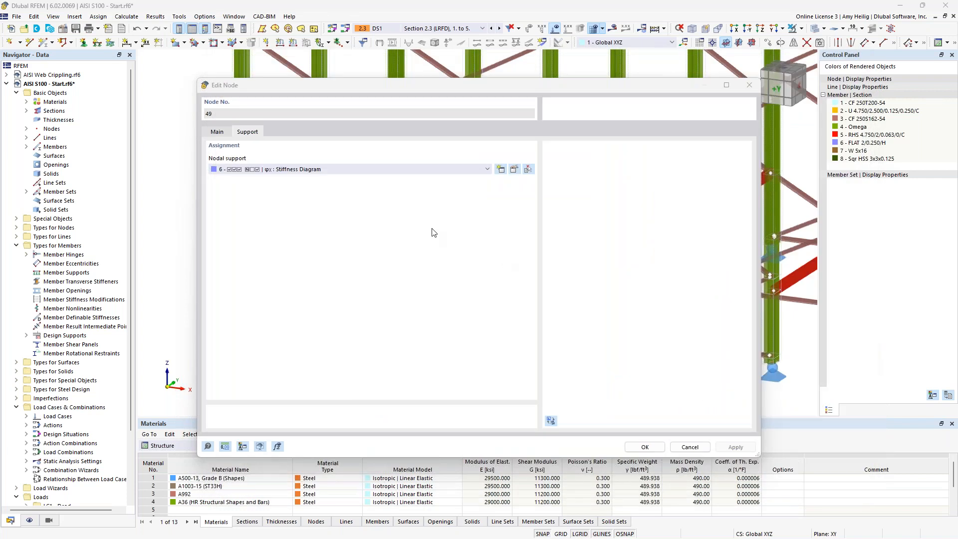
{"action": "left_click", "coordinate": [690, 447]}
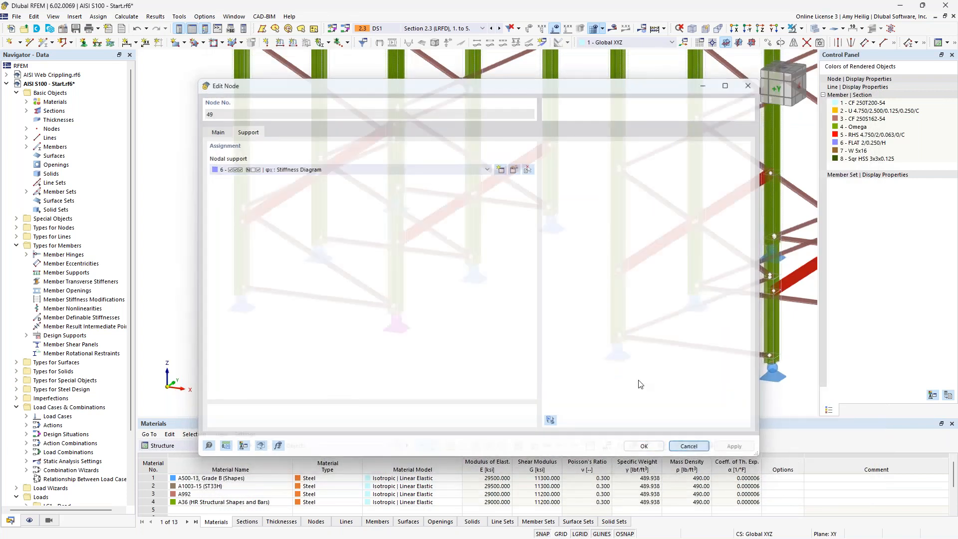
Step: Bring the whole rack into view and make load case LC1 Dead the active one
{"action": "scroll", "coordinate": [519, 312], "scroll_direction": "down", "scroll_amount": 1}
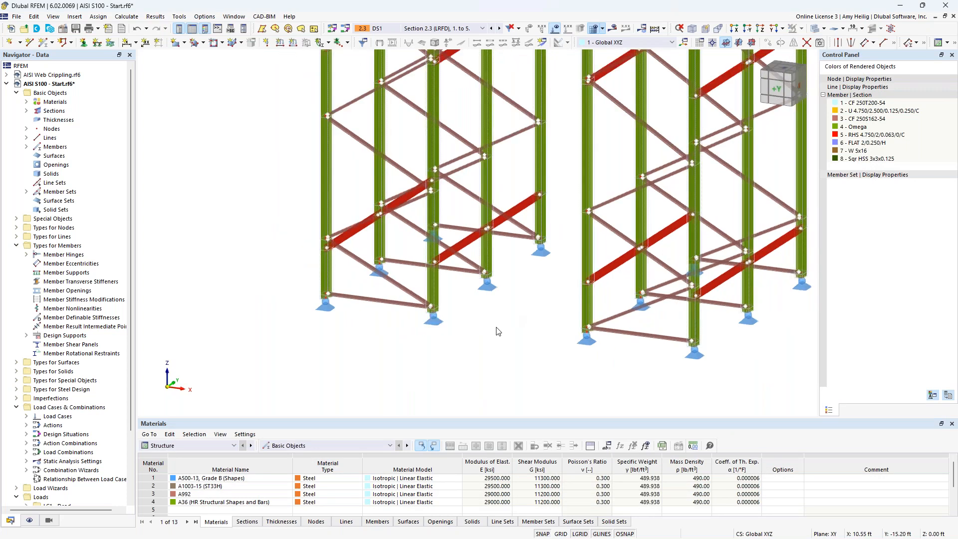
{"action": "scroll", "coordinate": [498, 324], "scroll_direction": "down", "scroll_amount": 5}
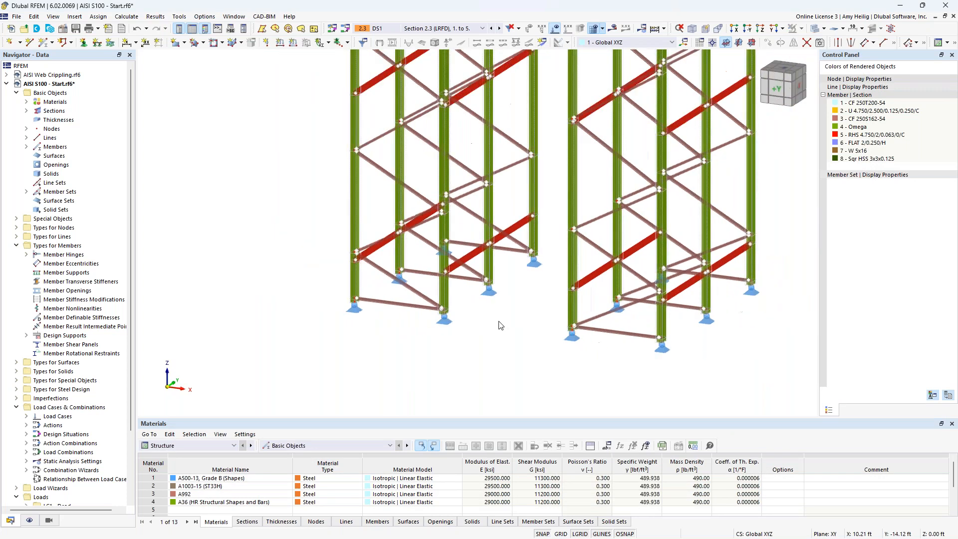
{"action": "middle_click_drag", "start_coordinate": [510, 278], "coordinate": [466, 334]}
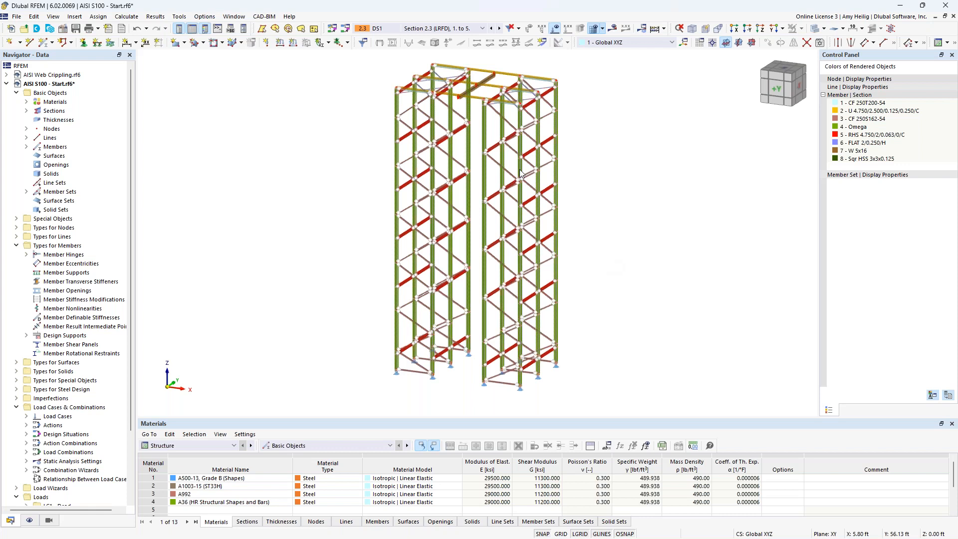
{"action": "left_click", "coordinate": [418, 29]}
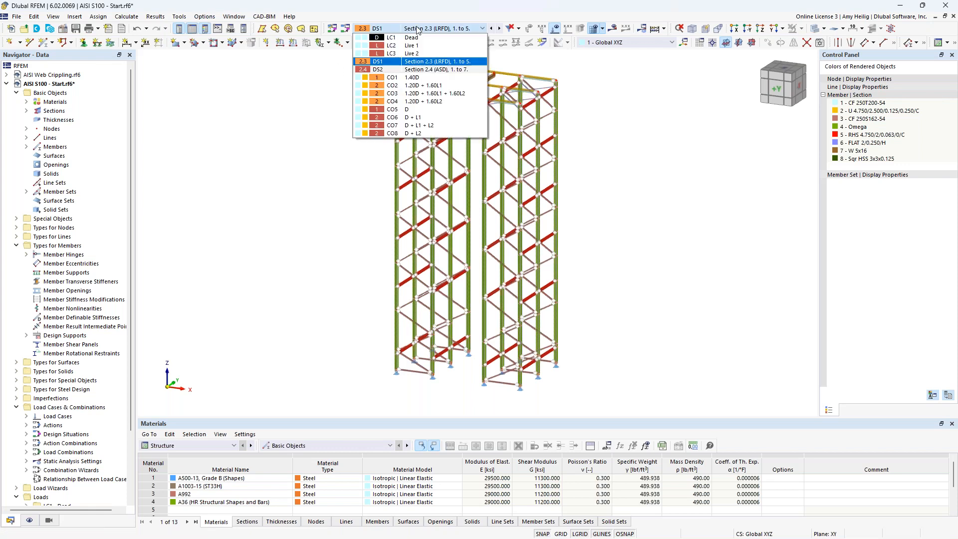
{"action": "left_click", "coordinate": [417, 38]}
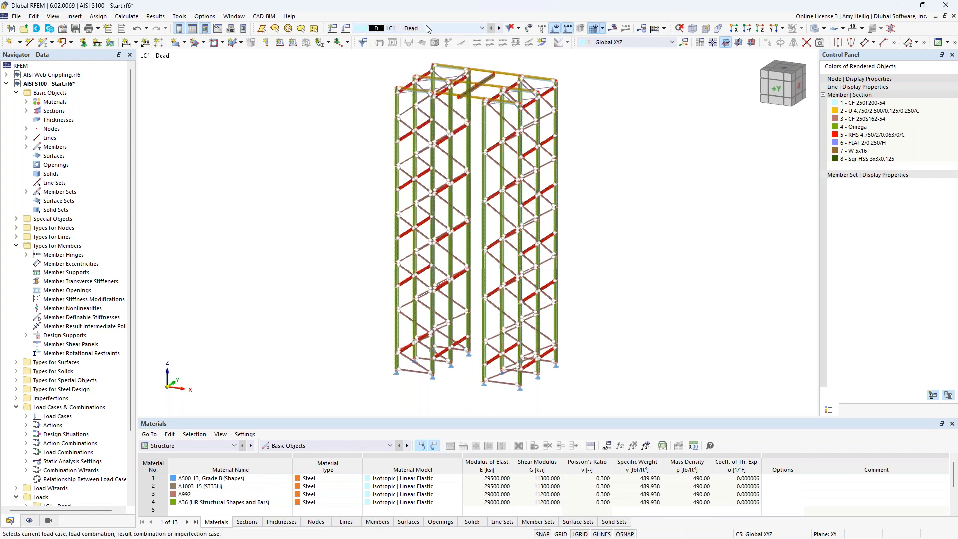
Step: Review LC1's self-weight and action category options and the available combination standards in Load Cases & Combinations, keeping Dead load and ASCE 7
{"action": "left_click", "coordinate": [347, 30]}
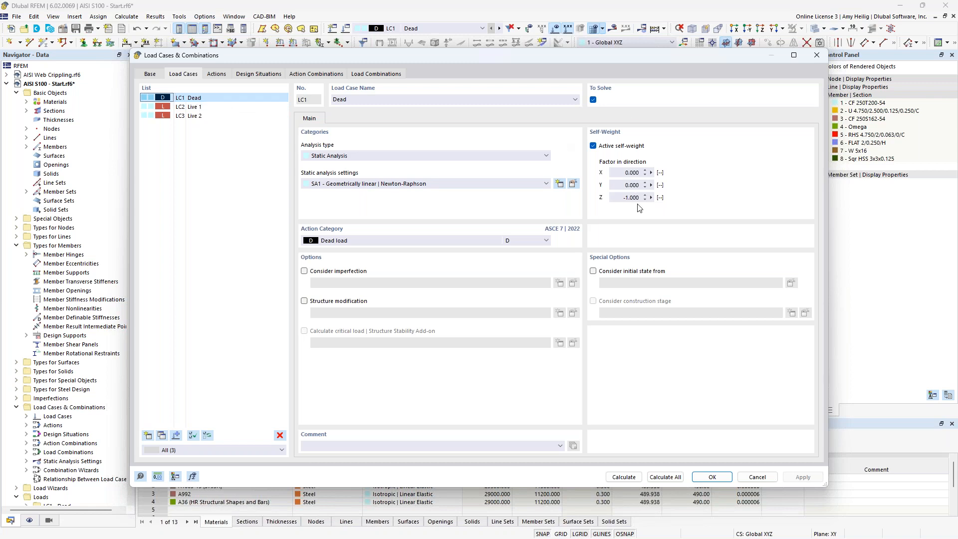
{"action": "left_click", "coordinate": [474, 240]}
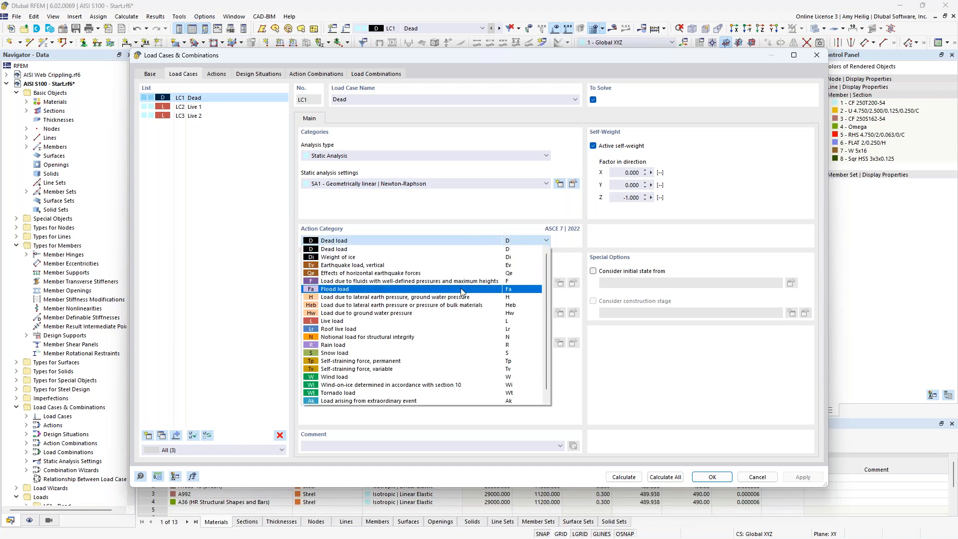
{"action": "left_click", "coordinate": [444, 206]}
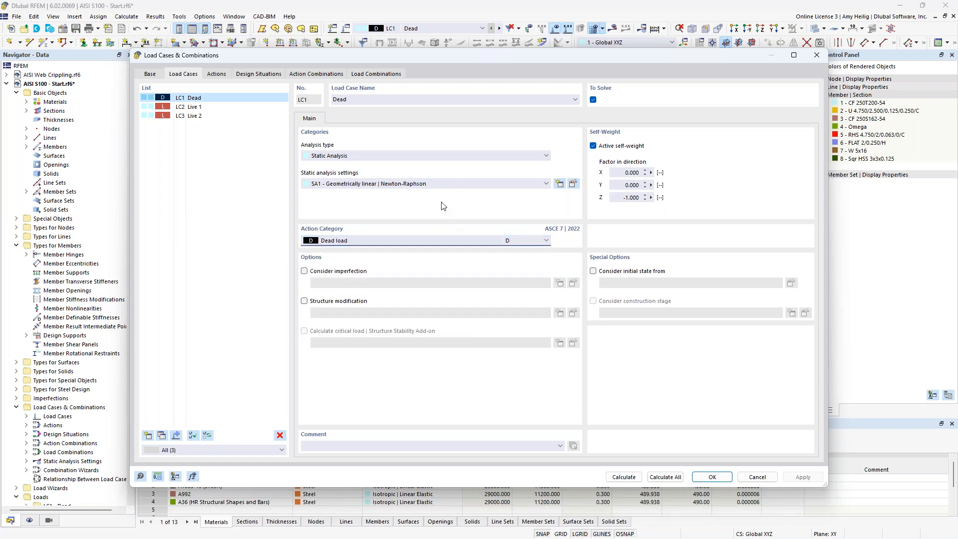
{"action": "left_click", "coordinate": [151, 75]}
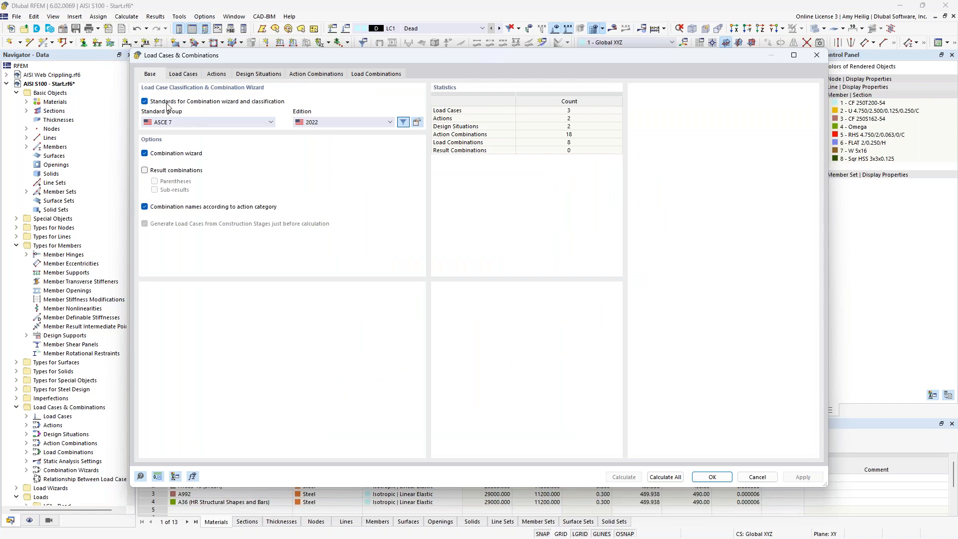
{"action": "left_click", "coordinate": [195, 124]}
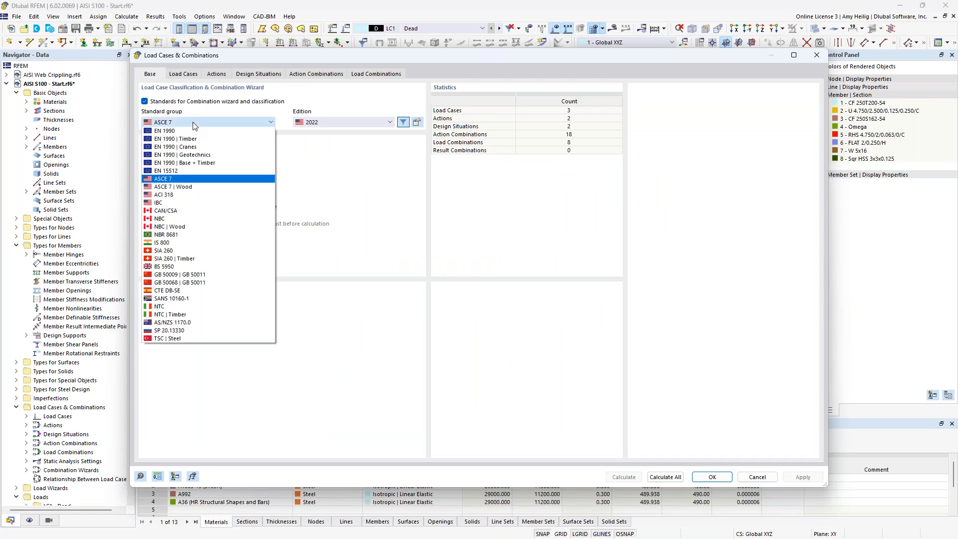
{"action": "left_click", "coordinate": [314, 180]}
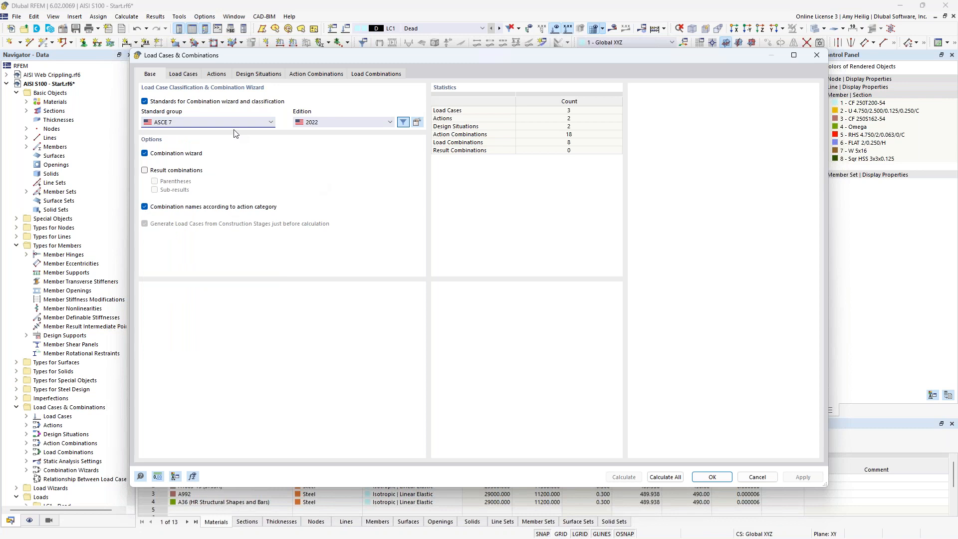
Step: Review the settings of load cases LC2 Live 1 and LC3 Live 2, and close Load Cases & Combinations
{"action": "left_click", "coordinate": [194, 80]}
{"action": "left_click", "coordinate": [192, 107]}
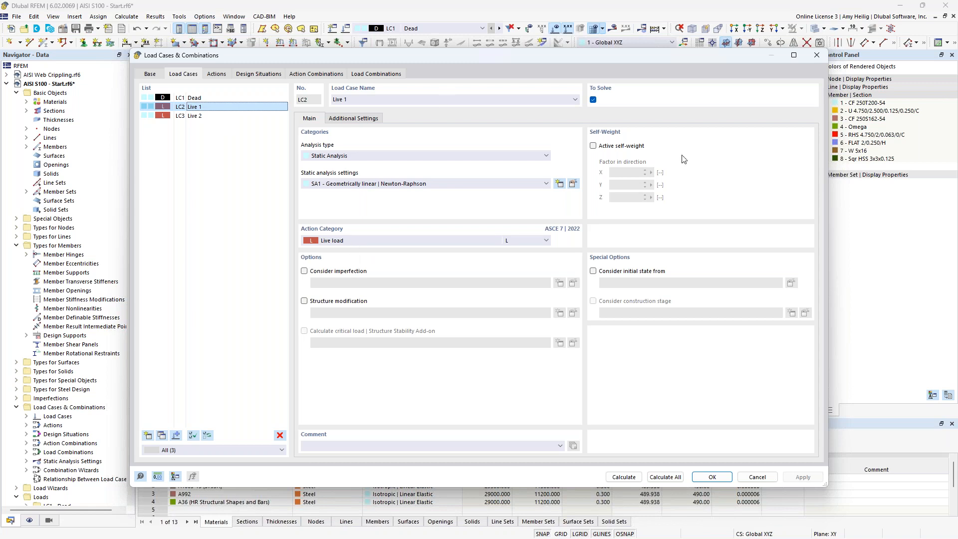
{"action": "left_click", "coordinate": [193, 116]}
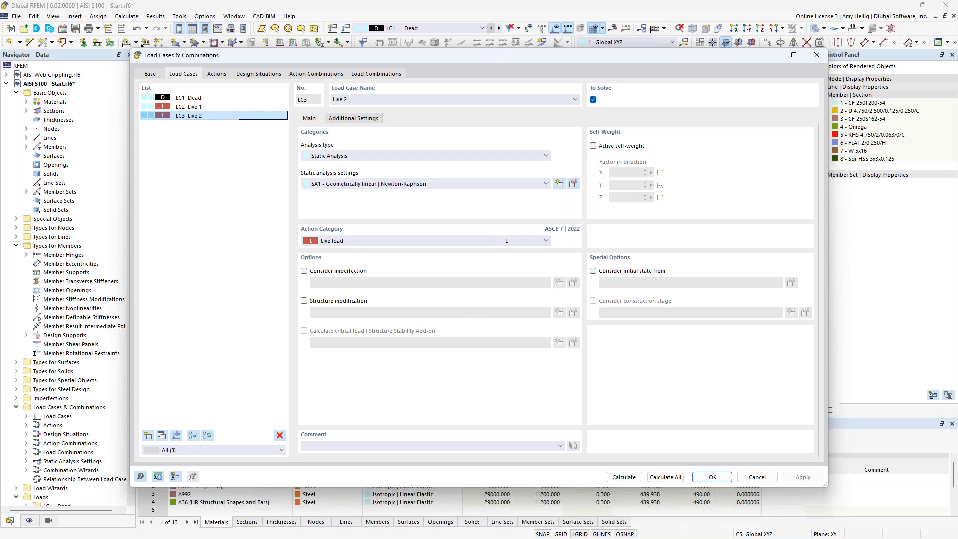
{"action": "left_click", "coordinate": [714, 478]}
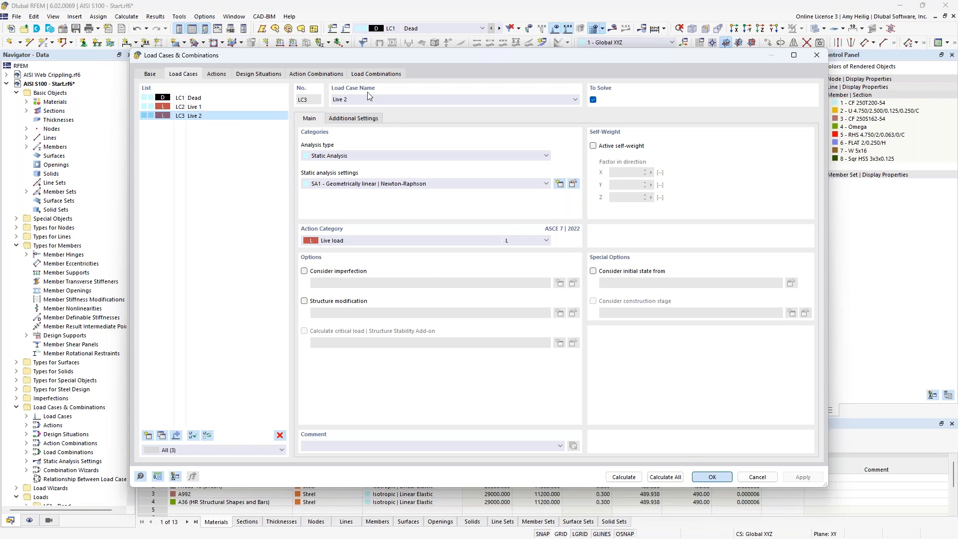
Step: Switch the displayed load case back to LC1 Dead on the rack model
{"action": "left_click", "coordinate": [418, 29]}
{"action": "scroll", "coordinate": [418, 31], "scroll_direction": "up", "scroll_amount": 2}
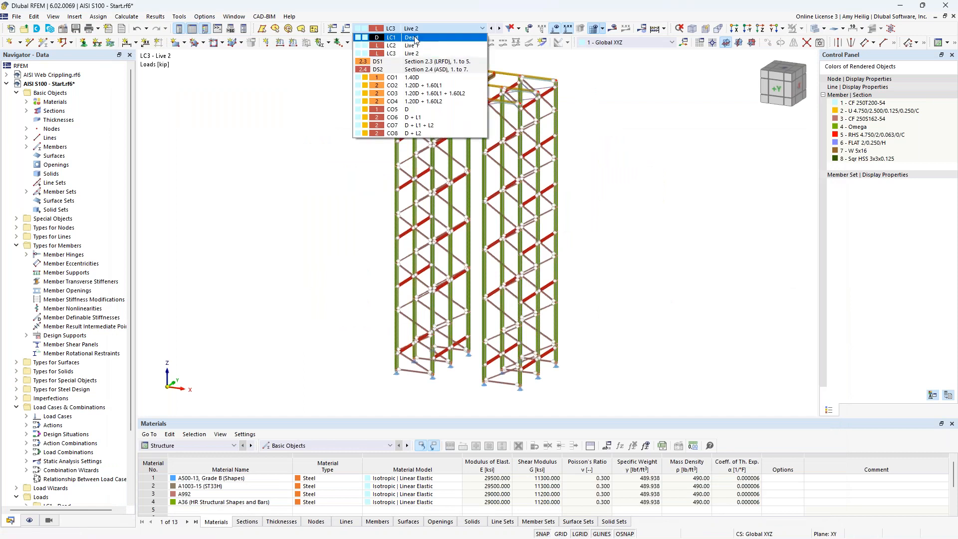
{"action": "left_click", "coordinate": [418, 37]}
{"action": "middle_click_drag", "start_coordinate": [608, 210], "coordinate": [587, 226]}
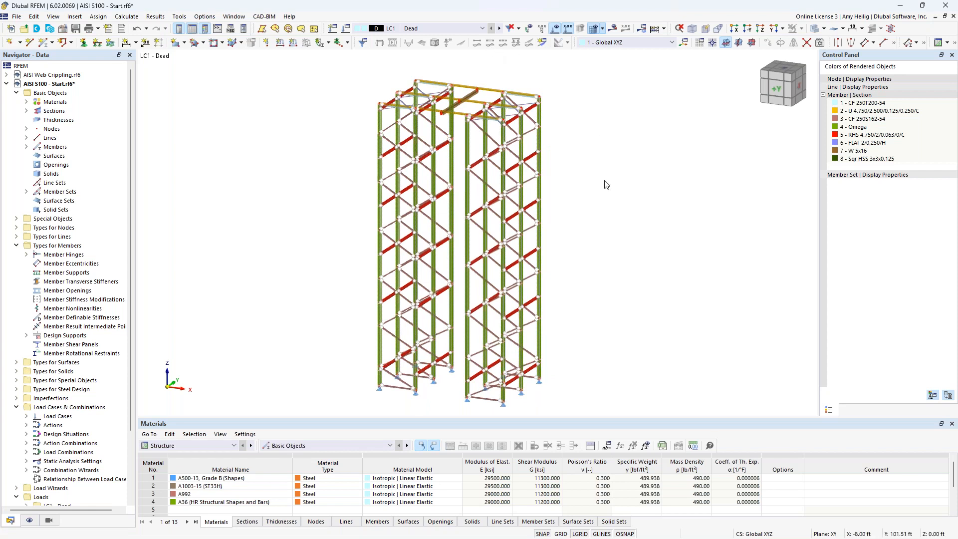
Step: Display load case LC2 Live 1 with the model in transparent mode, and examine the member loads on the rack beams
{"action": "left_click", "coordinate": [499, 29]}
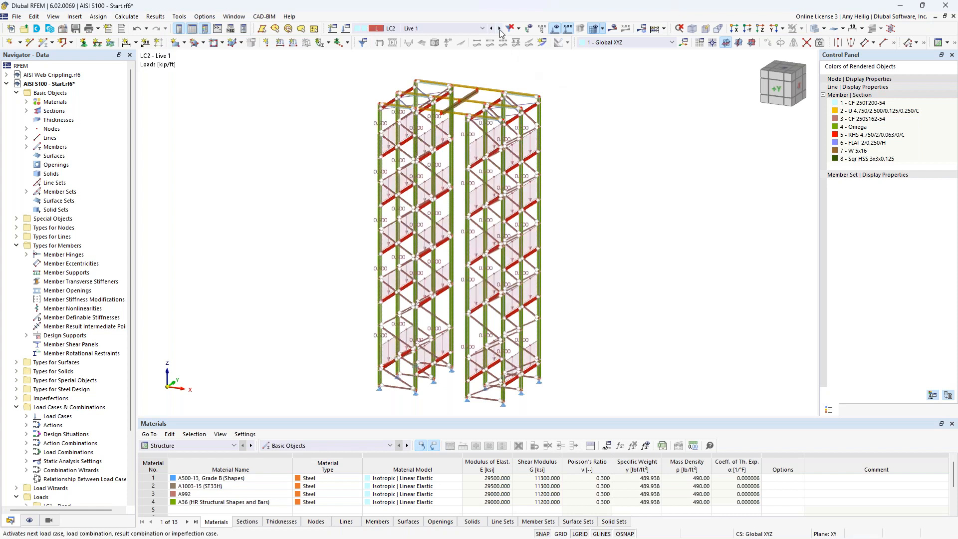
{"action": "middle_click_drag", "start_coordinate": [616, 228], "coordinate": [602, 215], "text": "ctrl"}
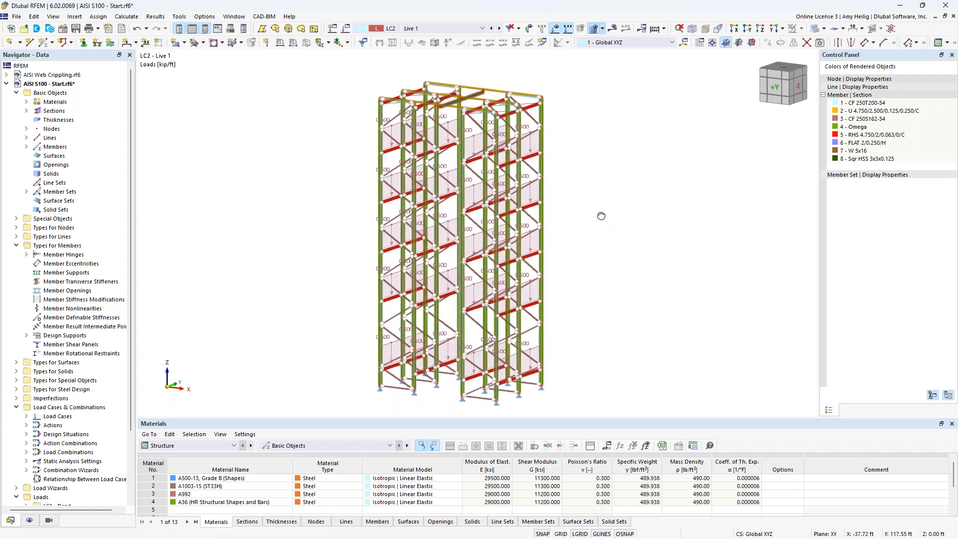
{"action": "left_click", "coordinate": [814, 29]}
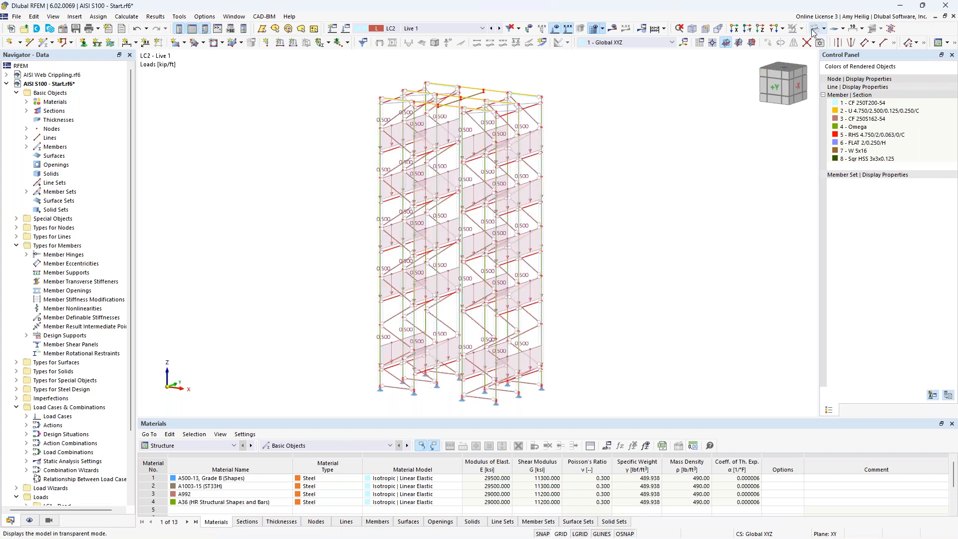
{"action": "scroll", "coordinate": [569, 197], "scroll_direction": "up", "scroll_amount": 4}
{"action": "mouse_move", "coordinate": [571, 194]}
{"action": "middle_mouse_down", "text": "ctrl"}
{"action": "mouse_move", "coordinate": [604, 181]}
{"action": "mouse_move", "coordinate": [578, 184]}
{"action": "middle_mouse_up", "text": "ctrl"}
{"action": "scroll", "coordinate": [578, 184], "scroll_direction": "up", "scroll_amount": 3}
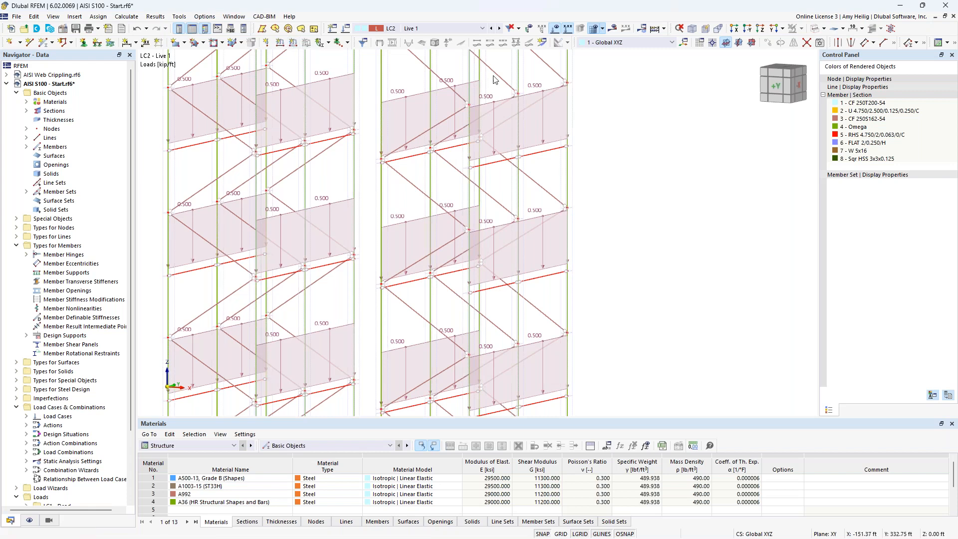
Step: Review the uniform force and the eccentricity settings of the LC2 member load on the upper rack beam, and close it without changes
{"action": "left_click", "coordinate": [534, 90]}
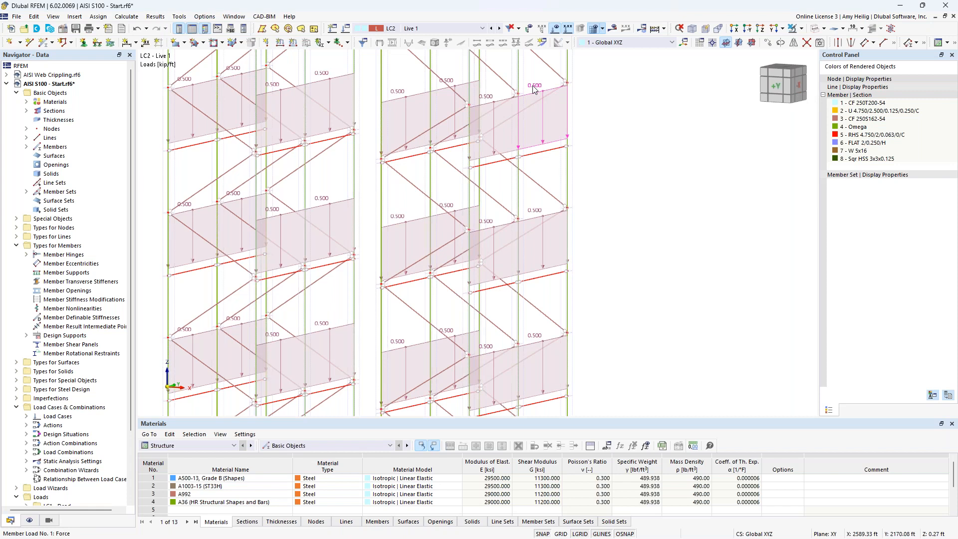
{"action": "double_click", "coordinate": [534, 89]}
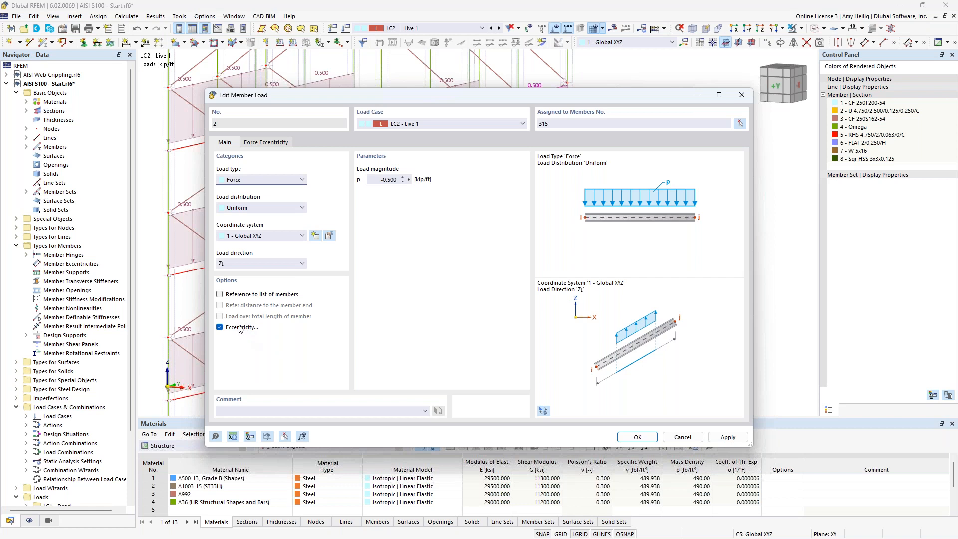
{"action": "left_click", "coordinate": [267, 143]}
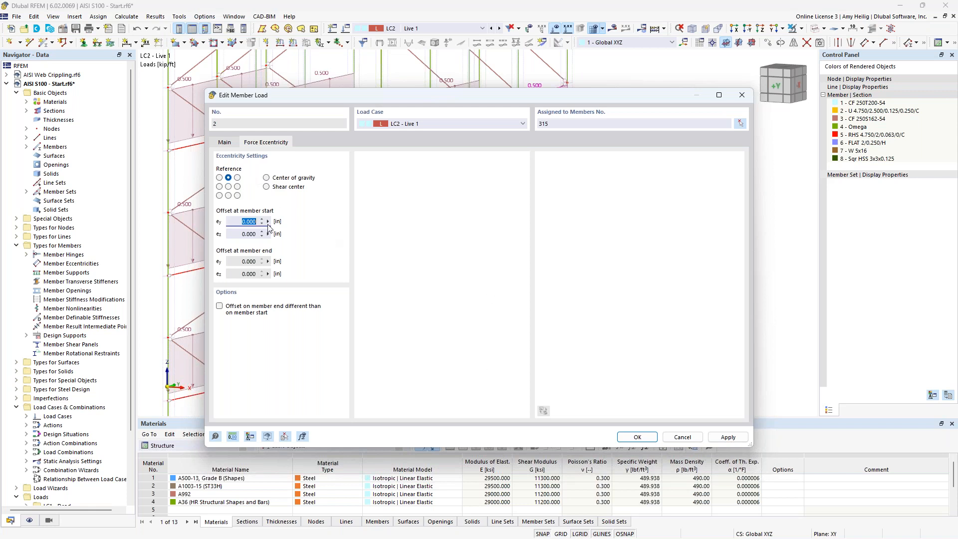
{"action": "left_click", "coordinate": [225, 143]}
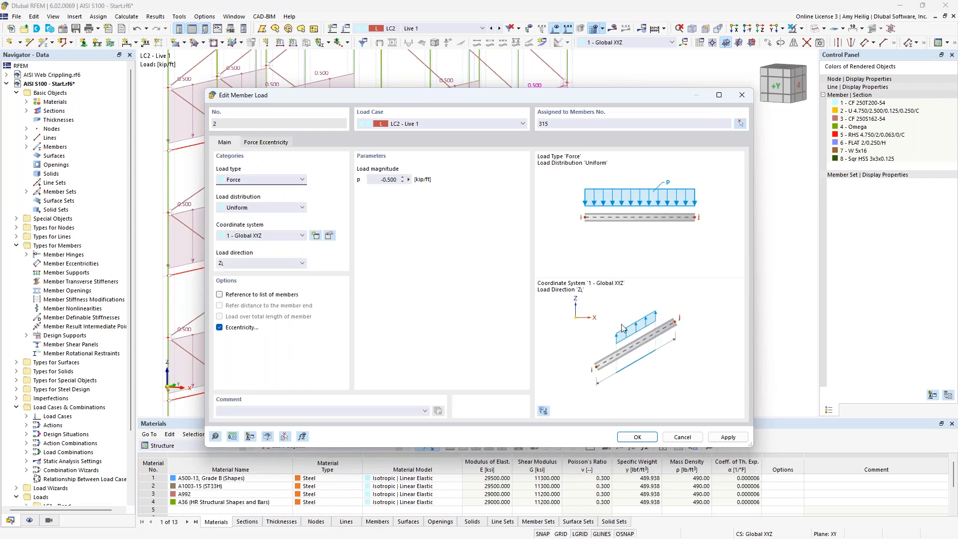
{"action": "left_click", "coordinate": [671, 437]}
Step: Display load case LC3 Live 2 and examine the horizontal nodal load at the top of the rack
{"action": "scroll", "coordinate": [387, 211], "scroll_direction": "down", "scroll_amount": 4}
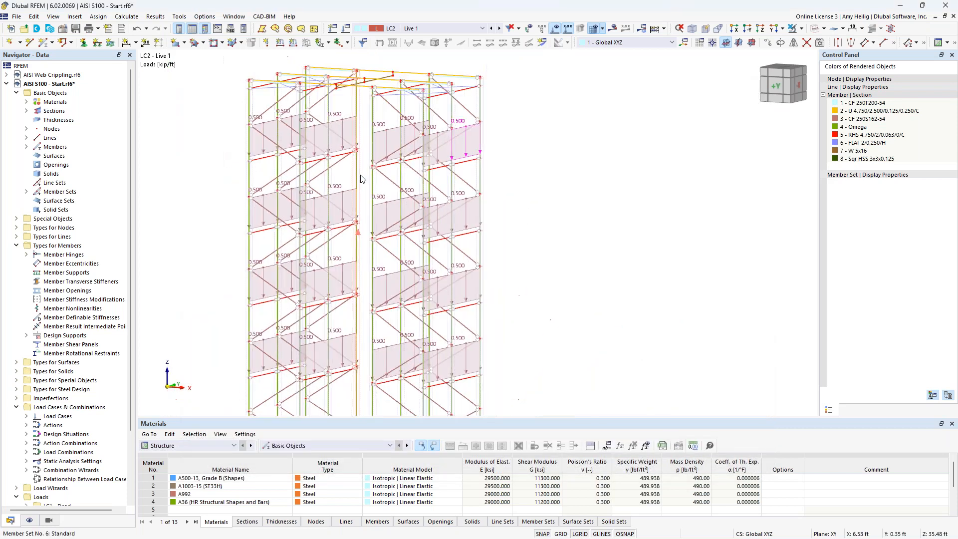
{"action": "scroll", "coordinate": [387, 211], "scroll_direction": "down", "scroll_amount": 3}
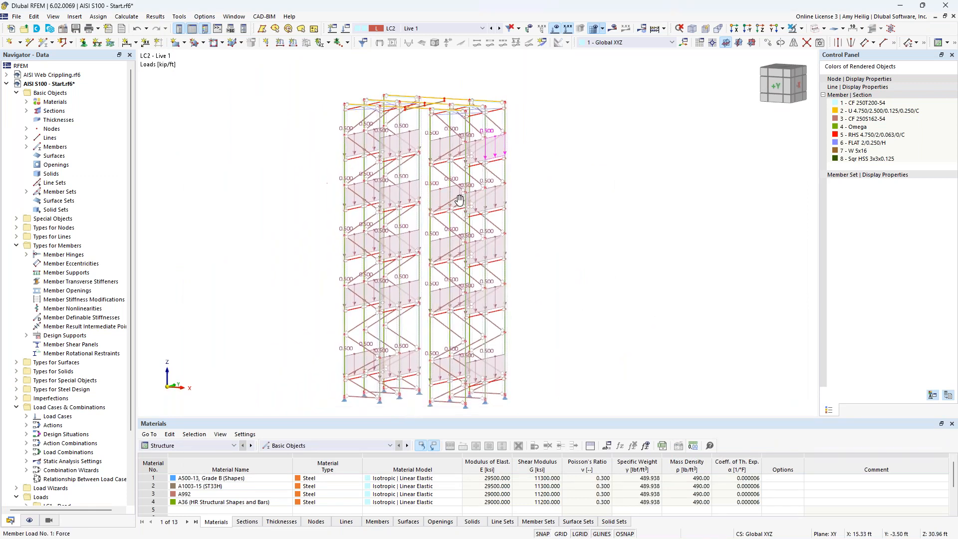
{"action": "left_click", "coordinate": [499, 29]}
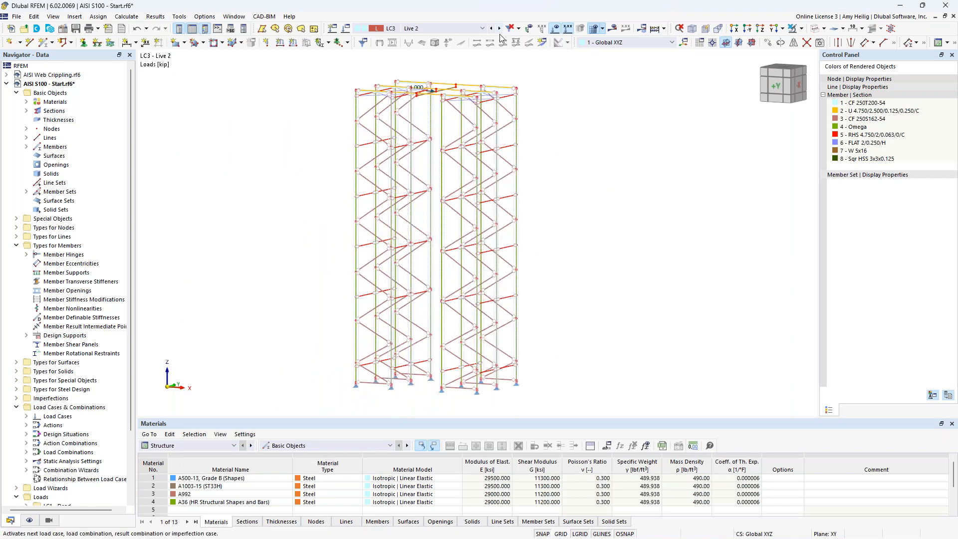
{"action": "scroll", "coordinate": [574, 175], "scroll_direction": "up", "scroll_amount": 3}
{"action": "scroll", "coordinate": [433, 100], "scroll_direction": "up", "scroll_amount": 4}
{"action": "scroll", "coordinate": [432, 99], "scroll_direction": "up", "scroll_amount": 5}
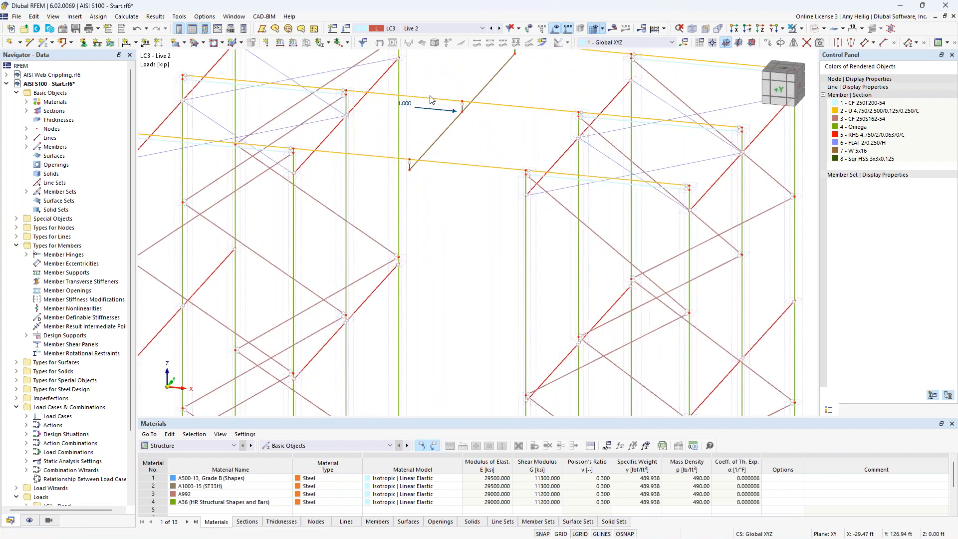
{"action": "mouse_move", "coordinate": [440, 117]}
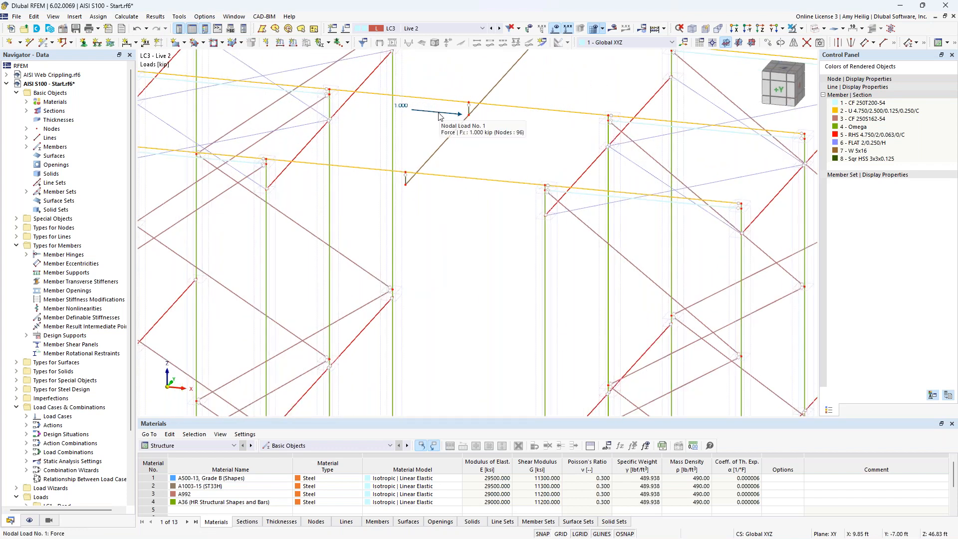
{"action": "mouse_move", "coordinate": [455, 136]}
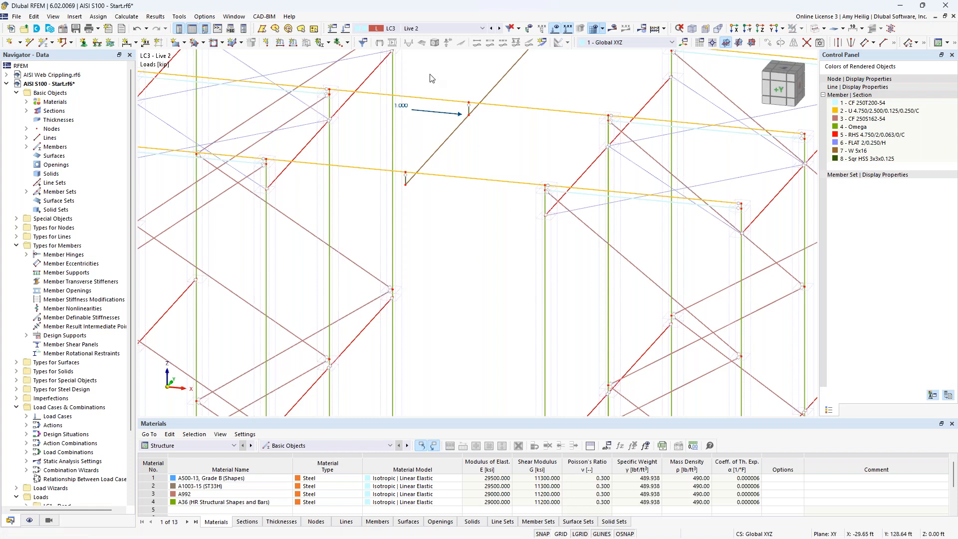
Step: Review the combination rules of design situation DS1 Section 2.3 (LRFD) in Load Cases & Combinations
{"action": "left_click", "coordinate": [346, 30]}
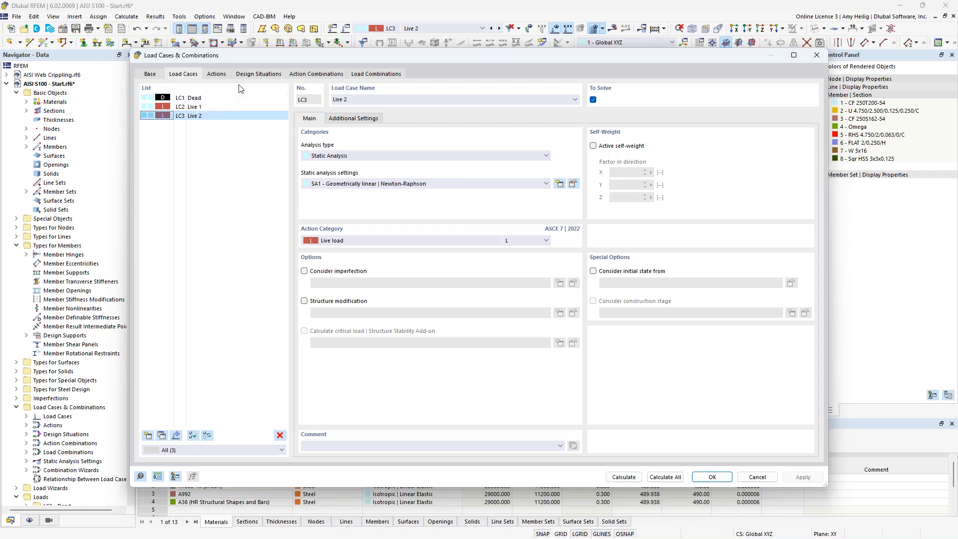
{"action": "left_click", "coordinate": [250, 75]}
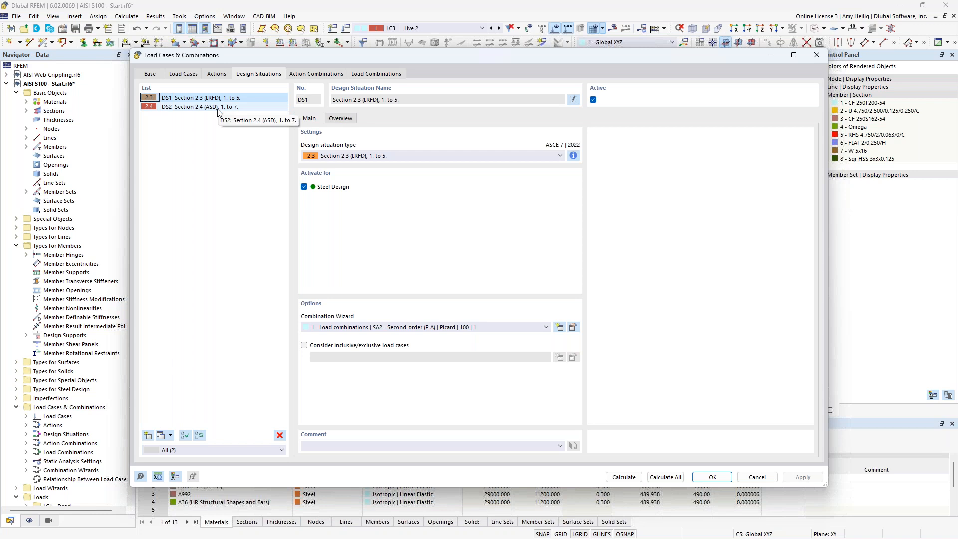
{"action": "left_click", "coordinate": [574, 157]}
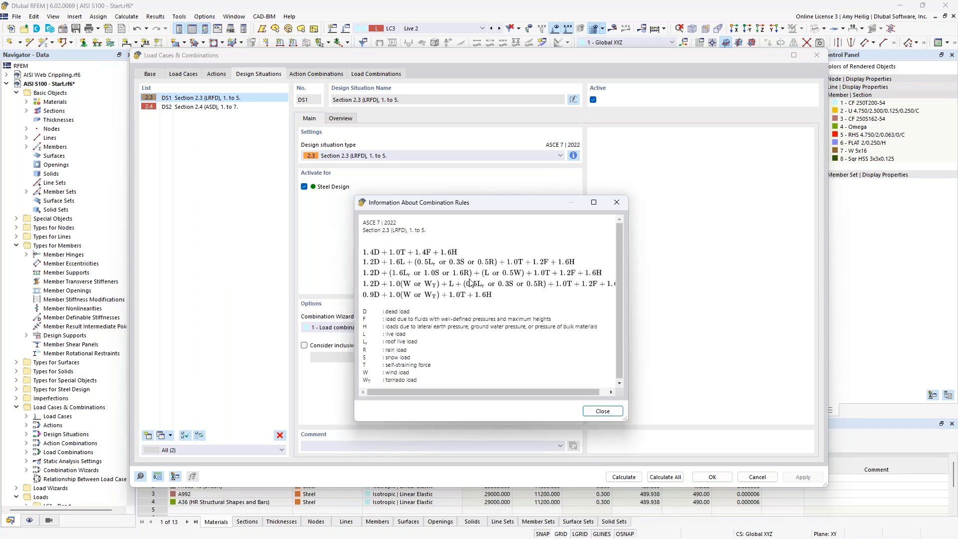
{"action": "left_click", "coordinate": [617, 202]}
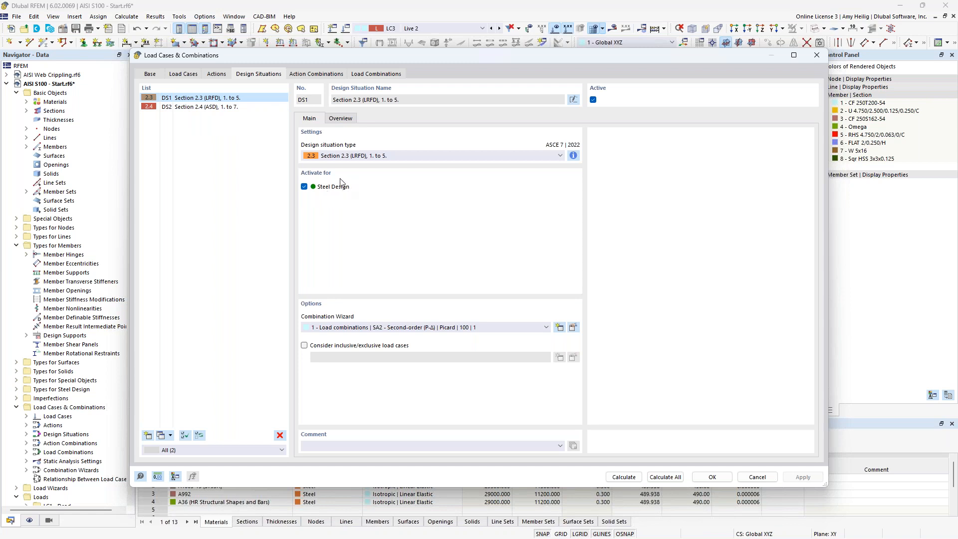
Step: Review design situation DS2 Section 2.4 (ASD) and the generated load combinations, including CO5
{"action": "left_click", "coordinate": [232, 107]}
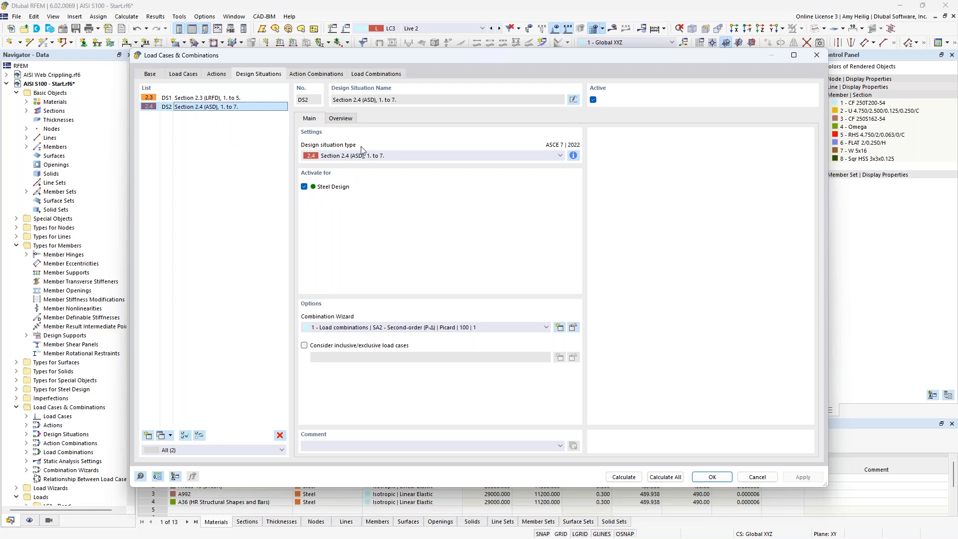
{"action": "left_click", "coordinate": [379, 75]}
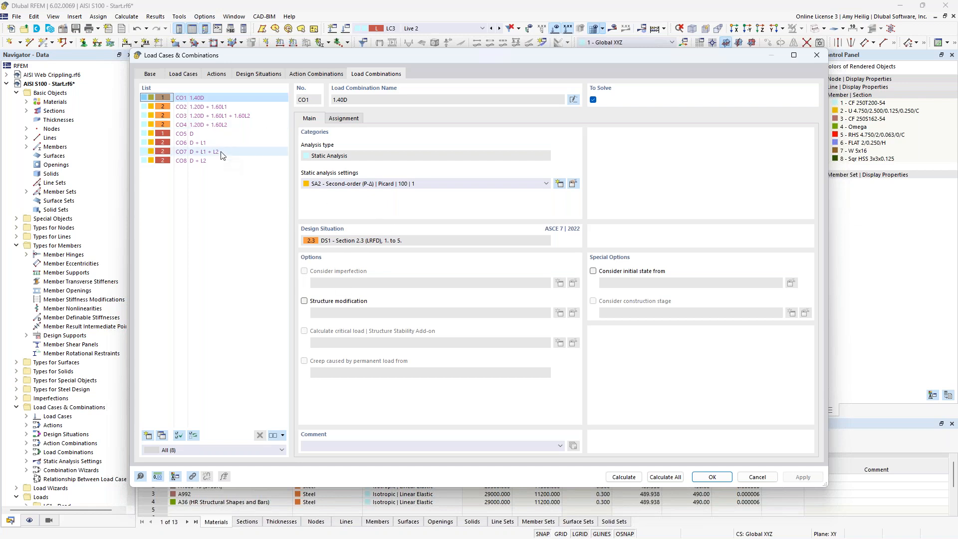
{"action": "left_click", "coordinate": [191, 134]}
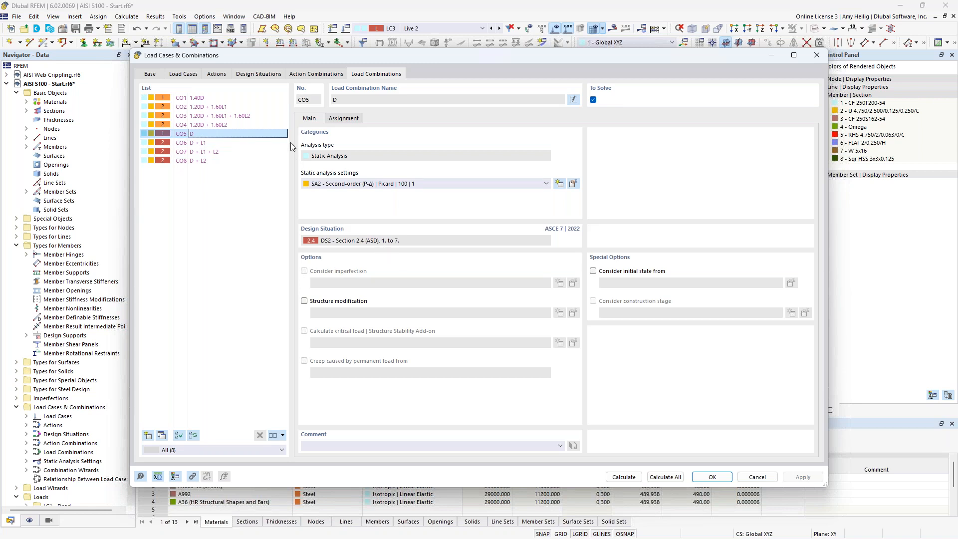
Step: Review the combination wizard of design situation DS1 and its static analysis options, keeping SA2 Second-order (P-Δ)
{"action": "left_click", "coordinate": [266, 75]}
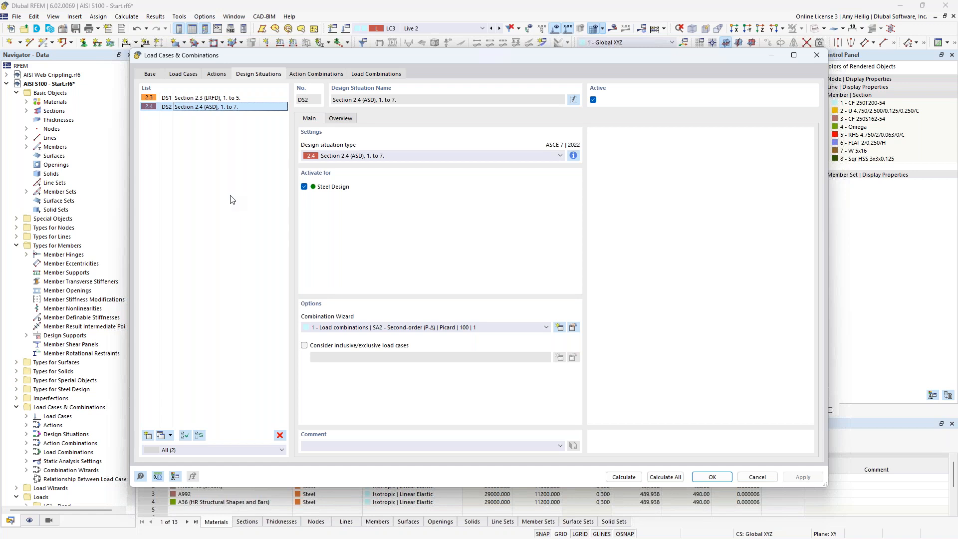
{"action": "left_click", "coordinate": [228, 100]}
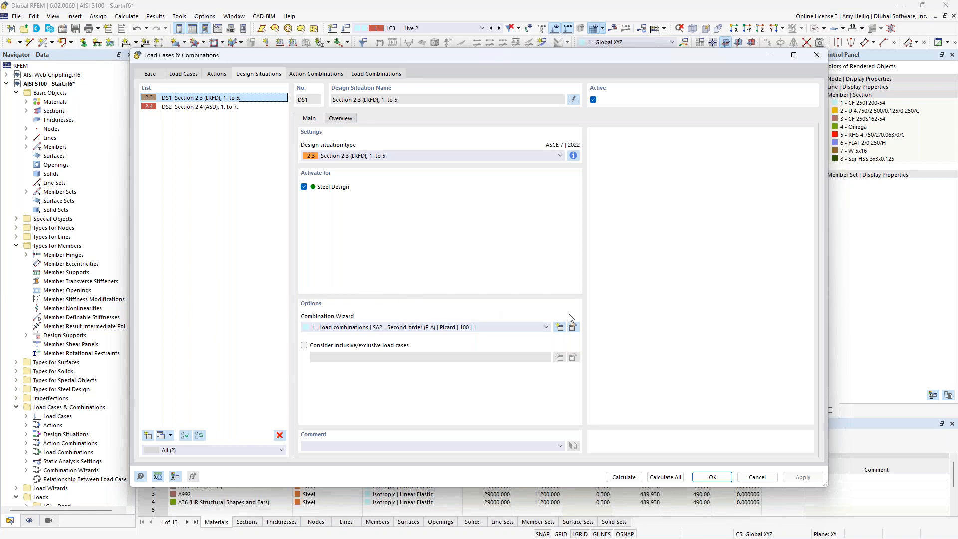
{"action": "left_click", "coordinate": [576, 328]}
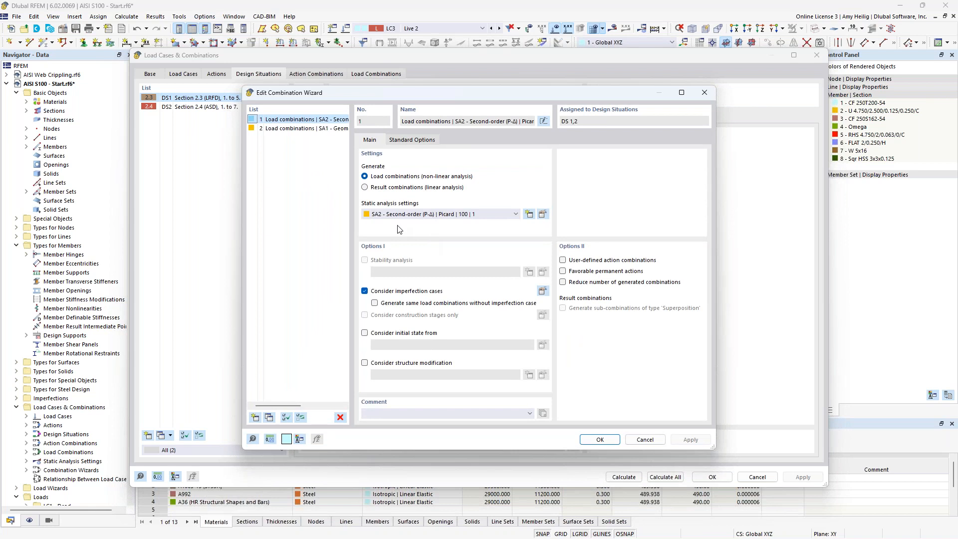
{"action": "left_click", "coordinate": [415, 217]}
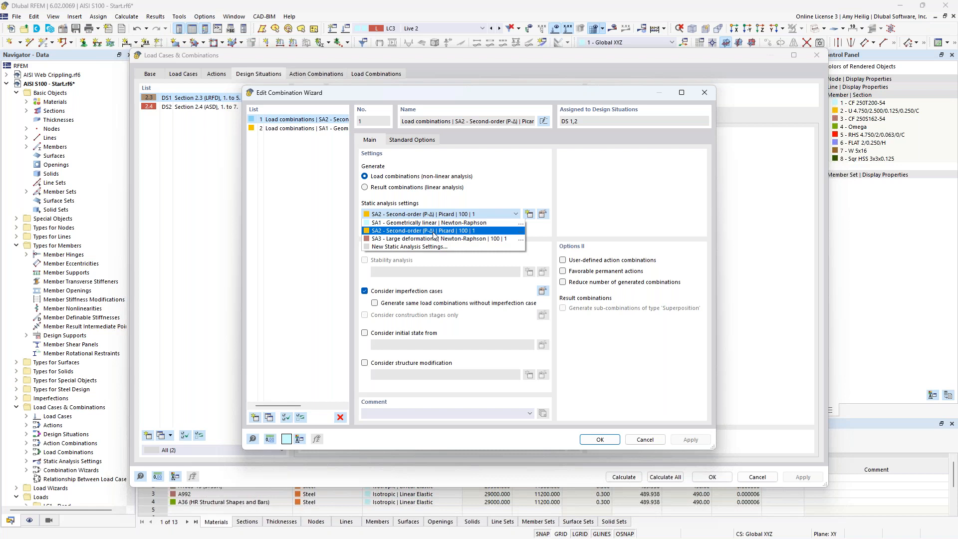
{"action": "left_click", "coordinate": [492, 194]}
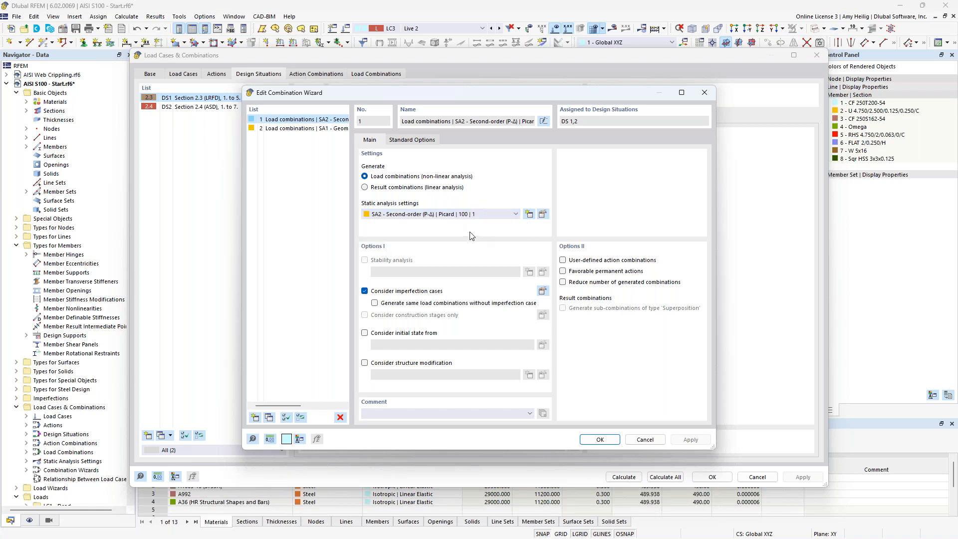
{"action": "left_click", "coordinate": [600, 440]}
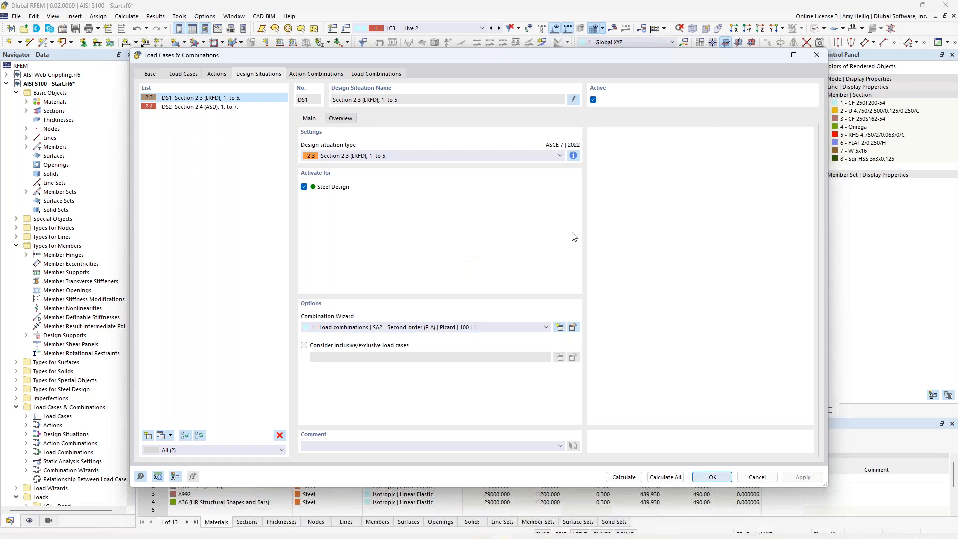
Step: Switch the displayed load case to LC3 Live 2 on the rack model
{"action": "left_click", "coordinate": [421, 29]}
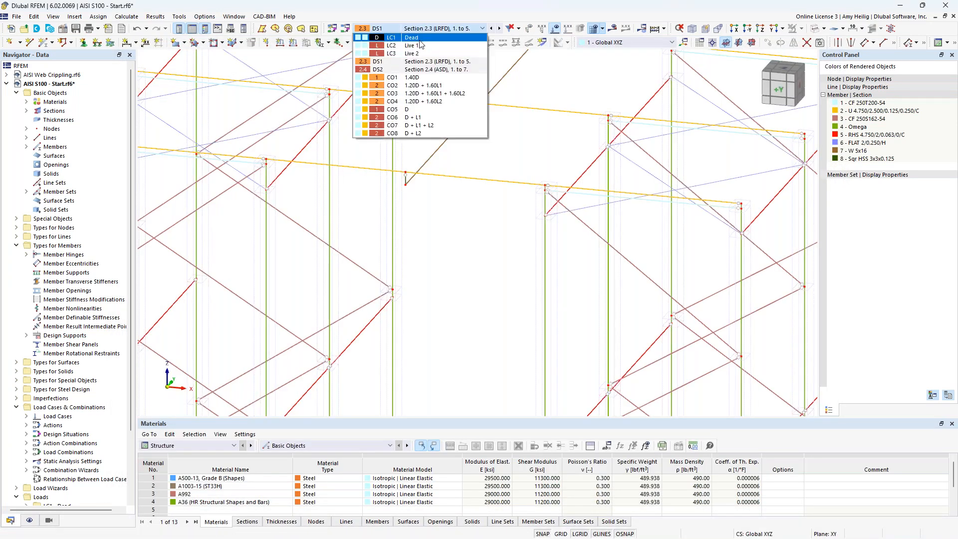
{"action": "left_click", "coordinate": [414, 53]}
{"action": "scroll", "coordinate": [511, 139], "scroll_direction": "down", "scroll_amount": 4}
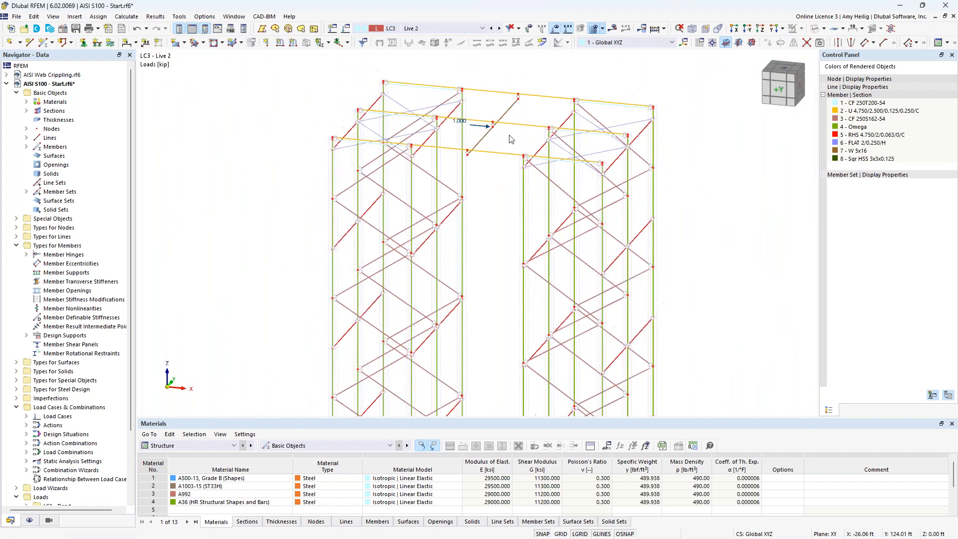
{"action": "scroll", "coordinate": [499, 135], "scroll_direction": "down", "scroll_amount": 3}
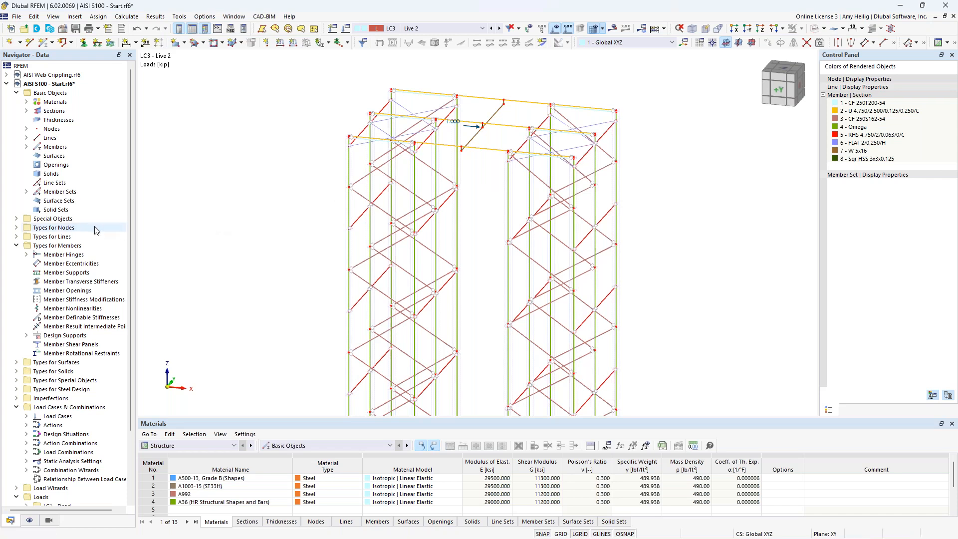
Step: Isolate member sets 1 to 12 with their related objects, and turn off the display of hidden objects in the background
{"action": "left_click", "coordinate": [26, 192]}
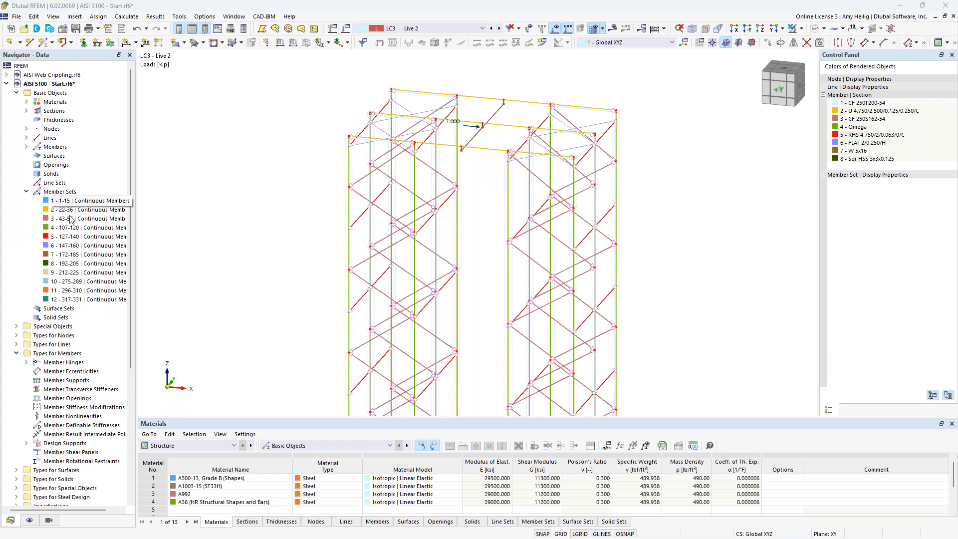
{"action": "left_click", "coordinate": [98, 301], "text": "shift"}
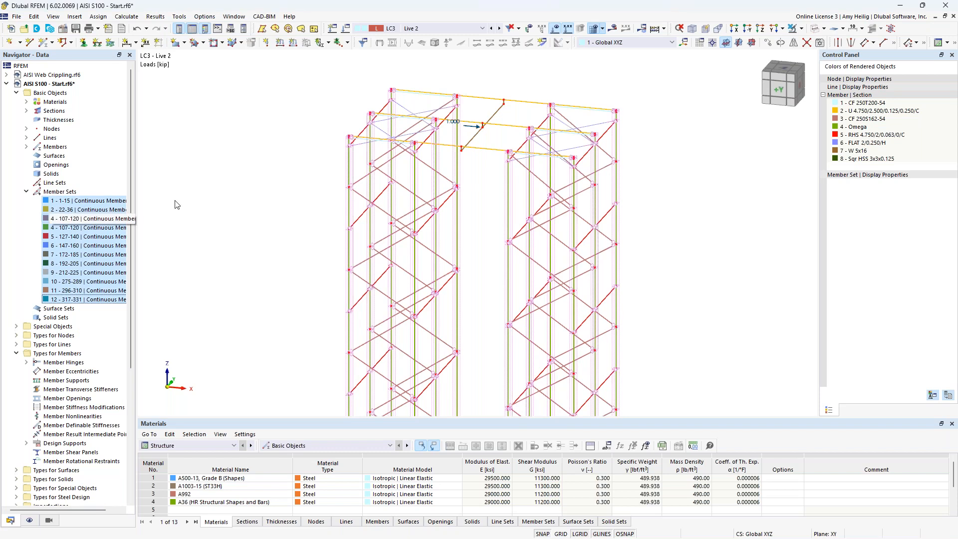
{"action": "left_click", "coordinate": [782, 28]}
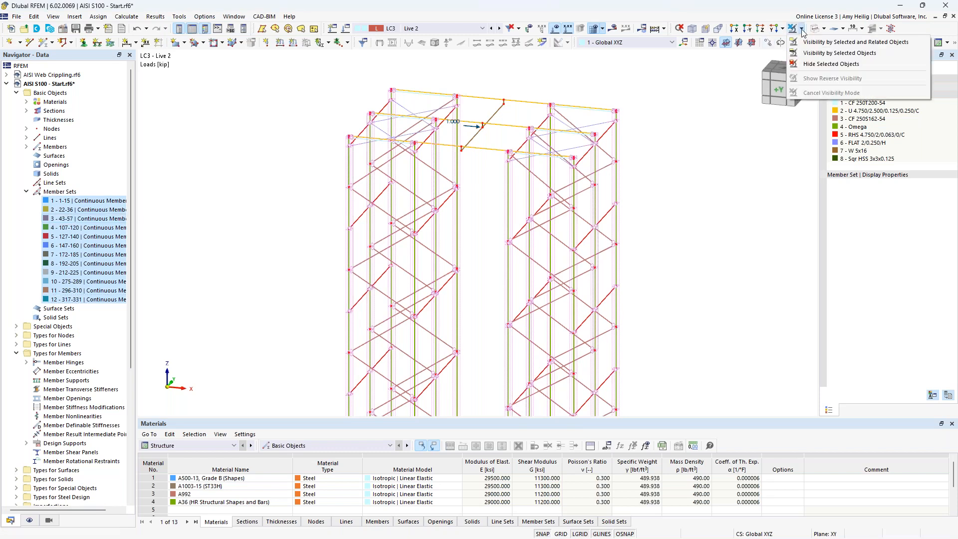
{"action": "left_click", "coordinate": [808, 37]}
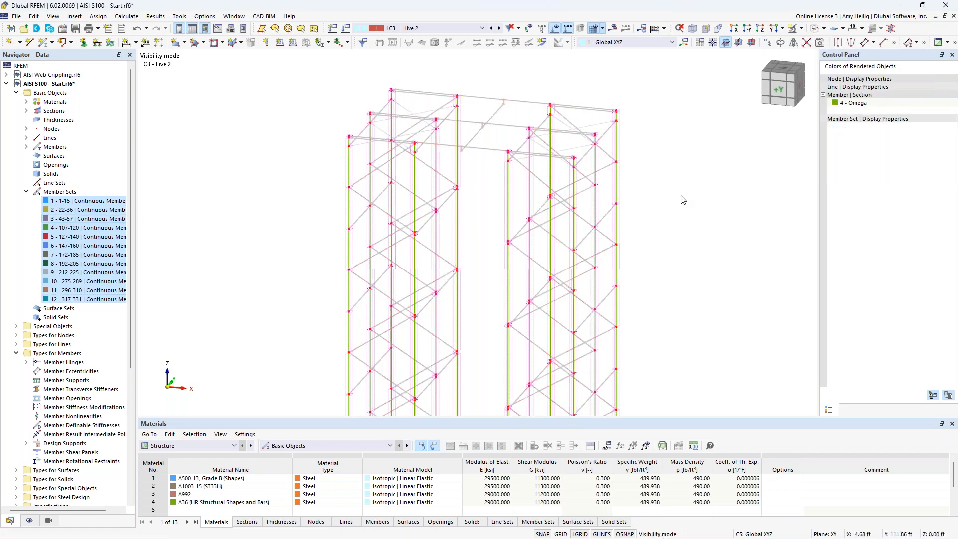
{"action": "right_click", "coordinate": [672, 179]}
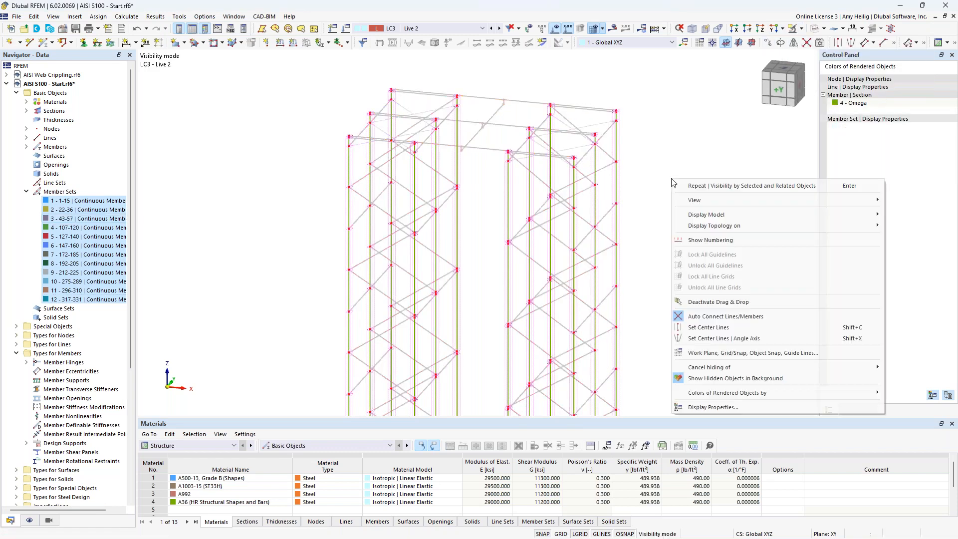
{"action": "left_click", "coordinate": [714, 379]}
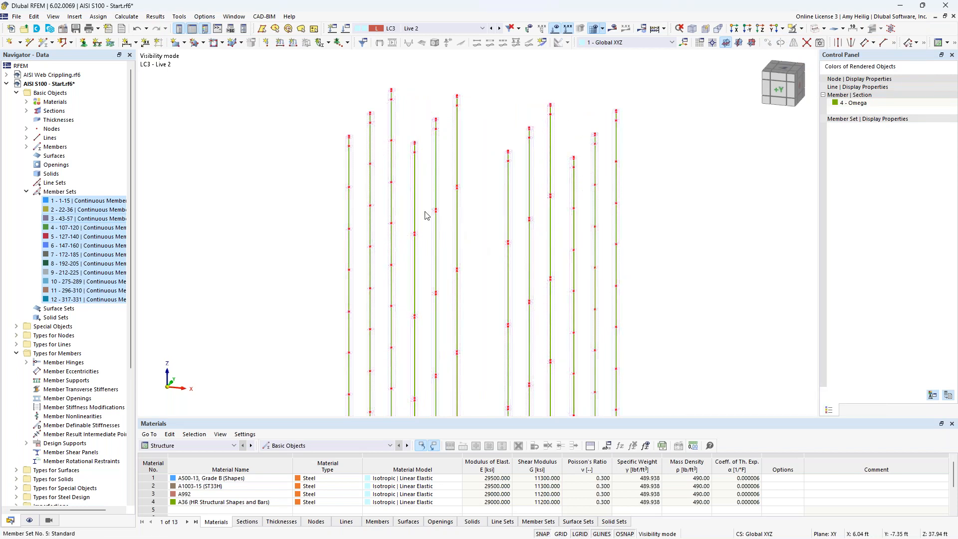
Step: Turn on the local axis systems of the isolated Omega column members
{"action": "right_click", "coordinate": [414, 199]}
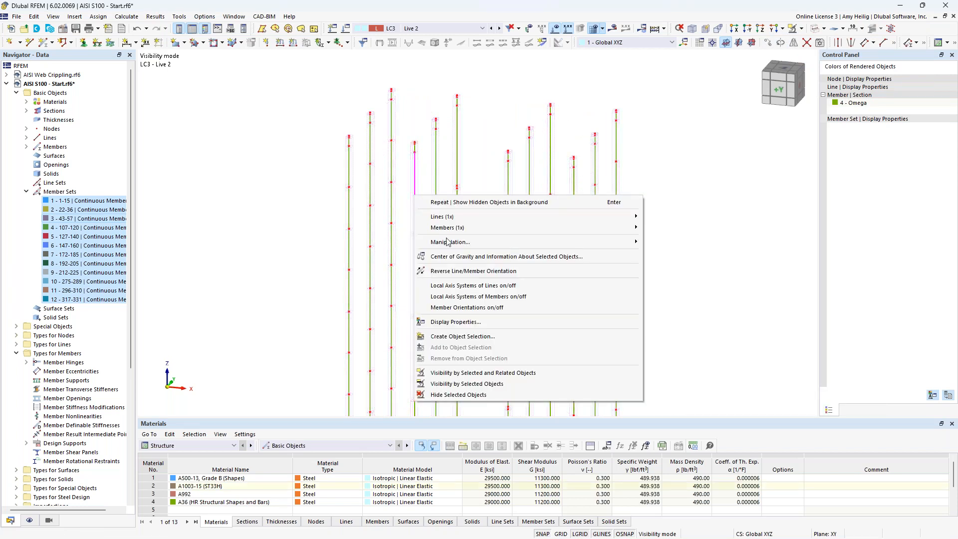
{"action": "left_click", "coordinate": [458, 300]}
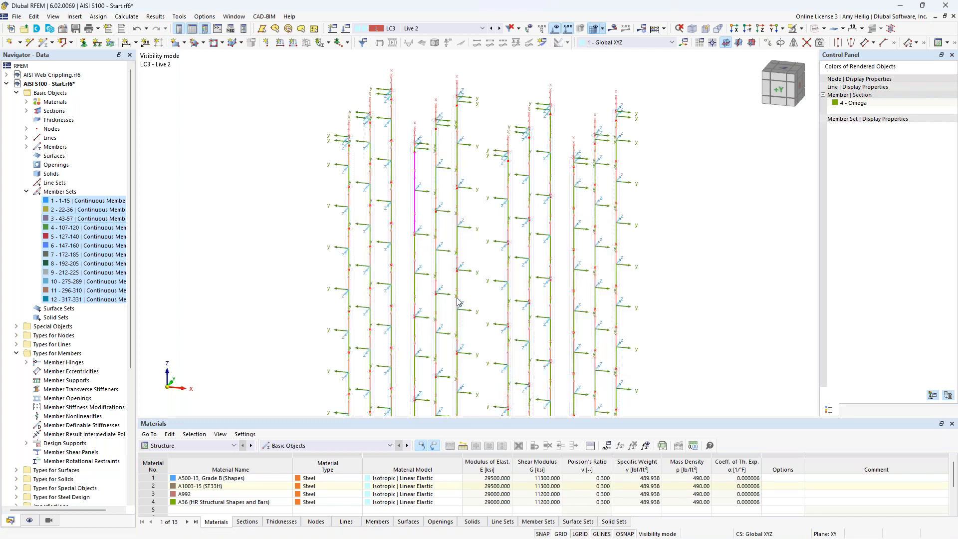
{"action": "scroll", "coordinate": [481, 270], "scroll_direction": "down", "scroll_amount": 2}
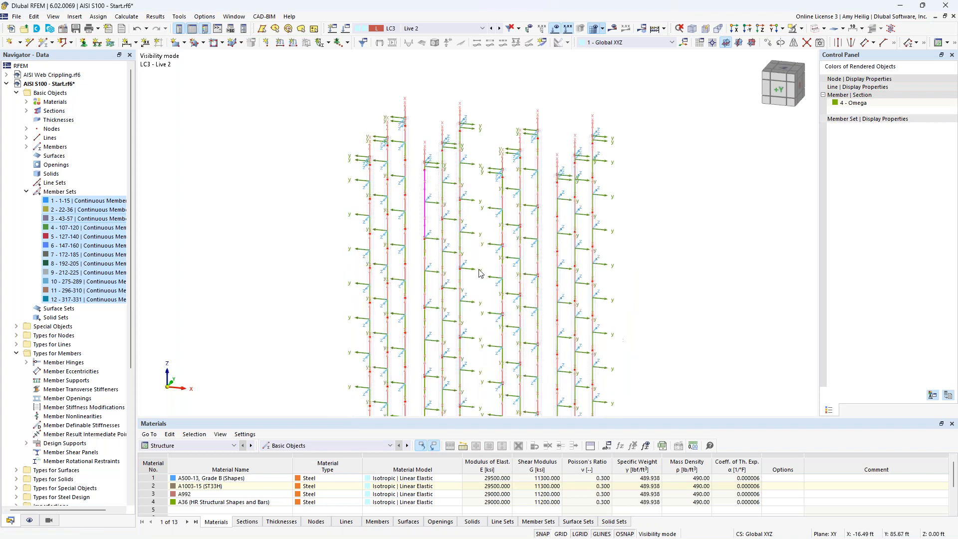
Step: Set the view of the isolated Omega columns to look squarely along the +Y axis
{"action": "middle_click_drag", "start_coordinate": [481, 270], "coordinate": [494, 260], "text": "ctrl"}
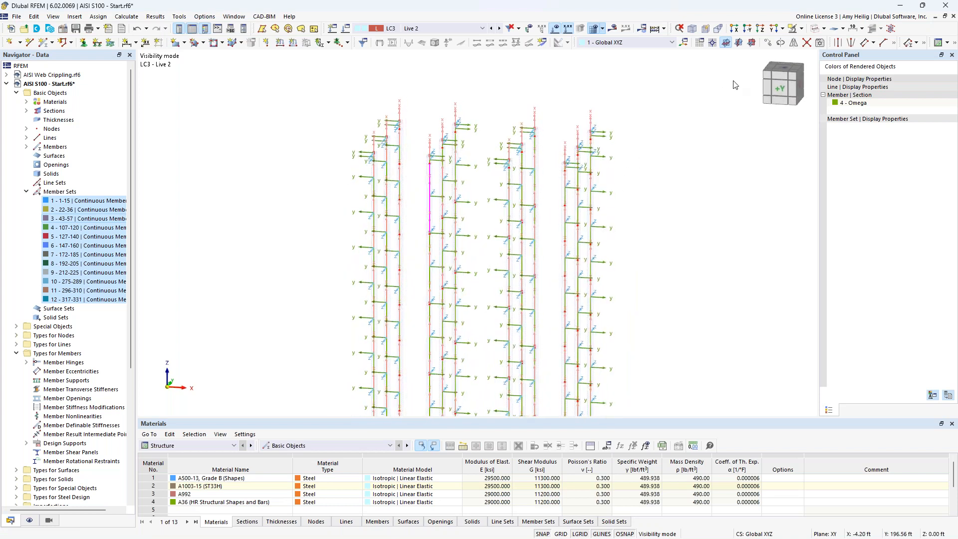
{"action": "left_click", "coordinate": [785, 31]}
{"action": "left_click", "coordinate": [799, 51]}
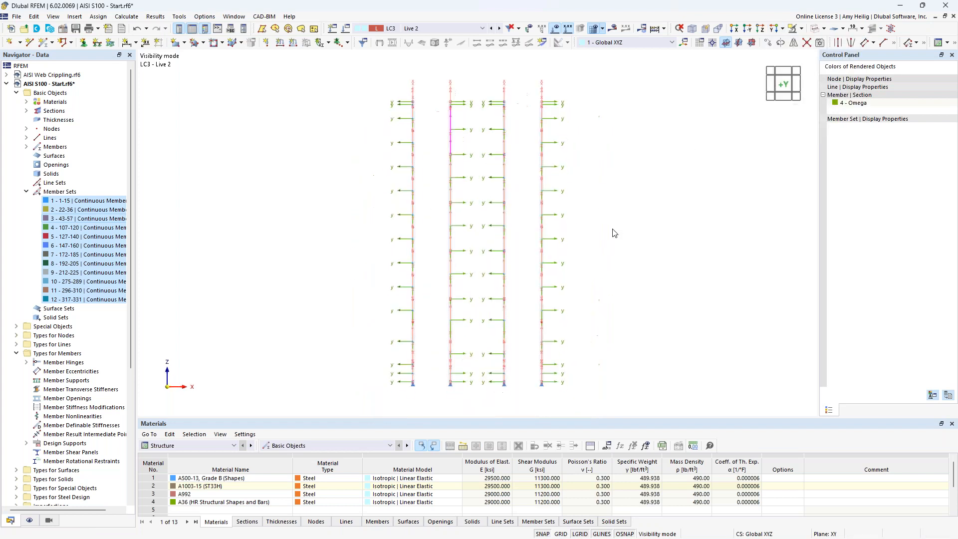
Step: Create two imperfection cases, naming IC1 "Imp. X" and its copy IC2 "Imp. Y"
{"action": "left_click", "coordinate": [27, 192]}
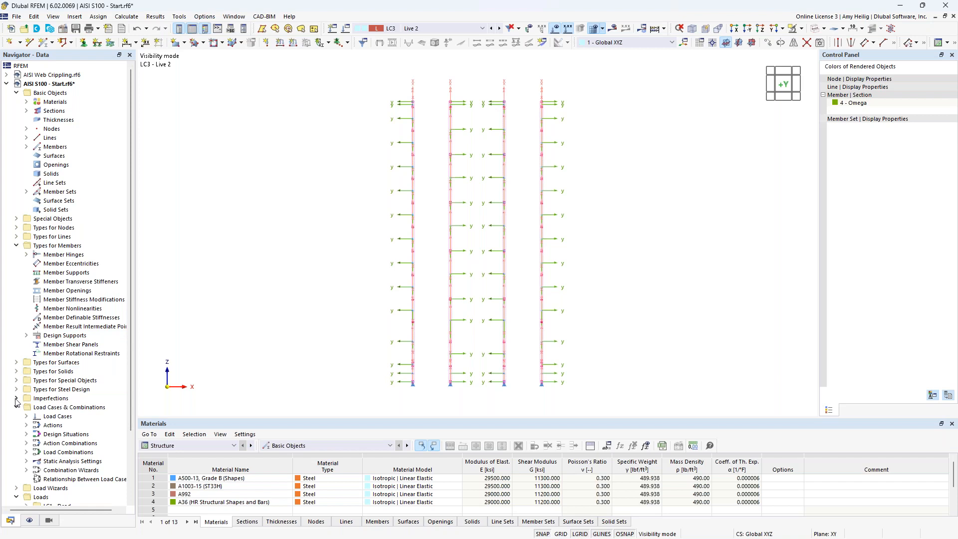
{"action": "left_click", "coordinate": [16, 246]}
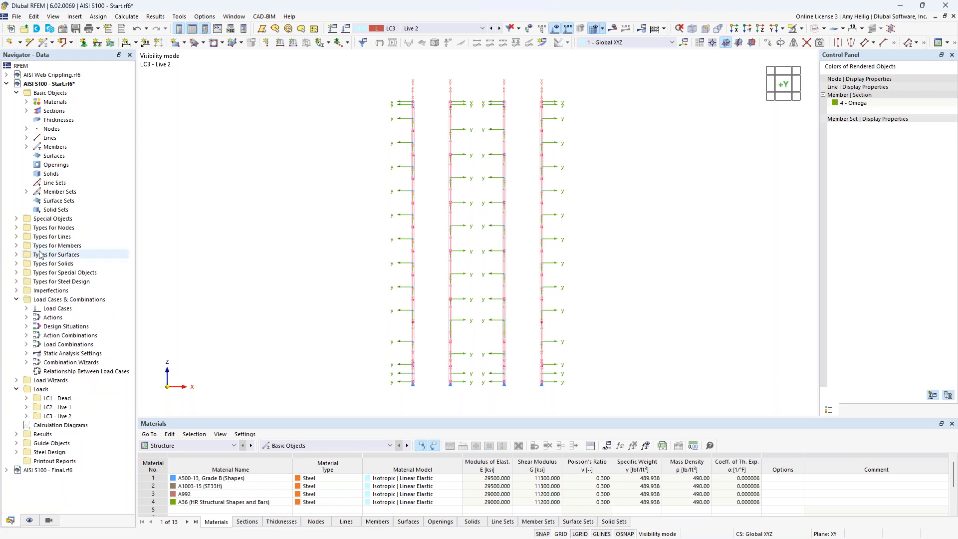
{"action": "left_click", "coordinate": [17, 291]}
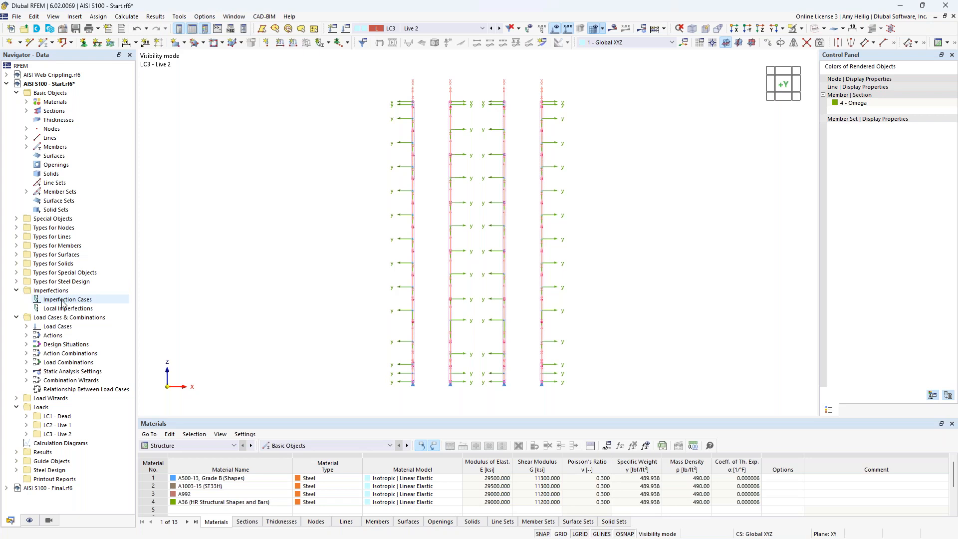
{"action": "right_click", "coordinate": [62, 302]}
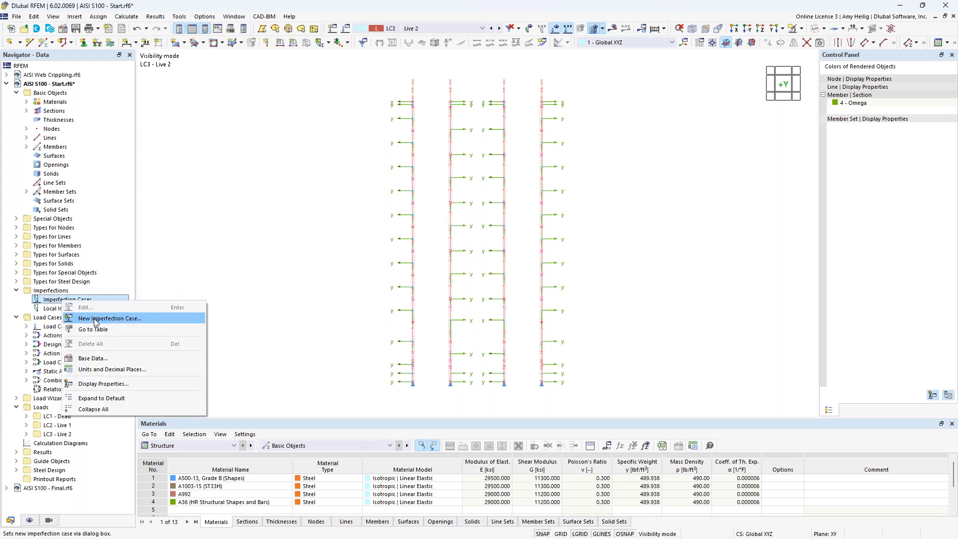
{"action": "left_click", "coordinate": [95, 320]}
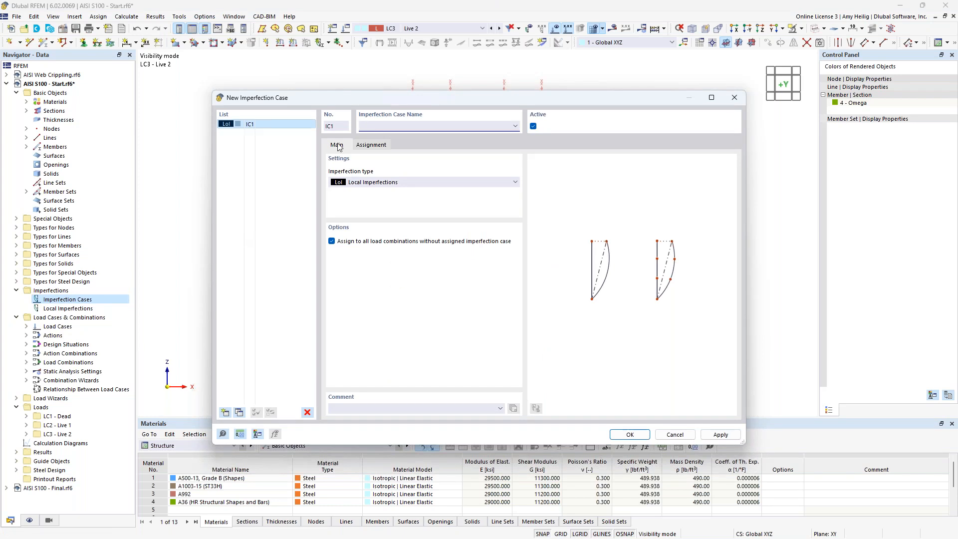
{"action": "left_click_drag", "start_coordinate": [398, 100], "coordinate": [536, 225]}
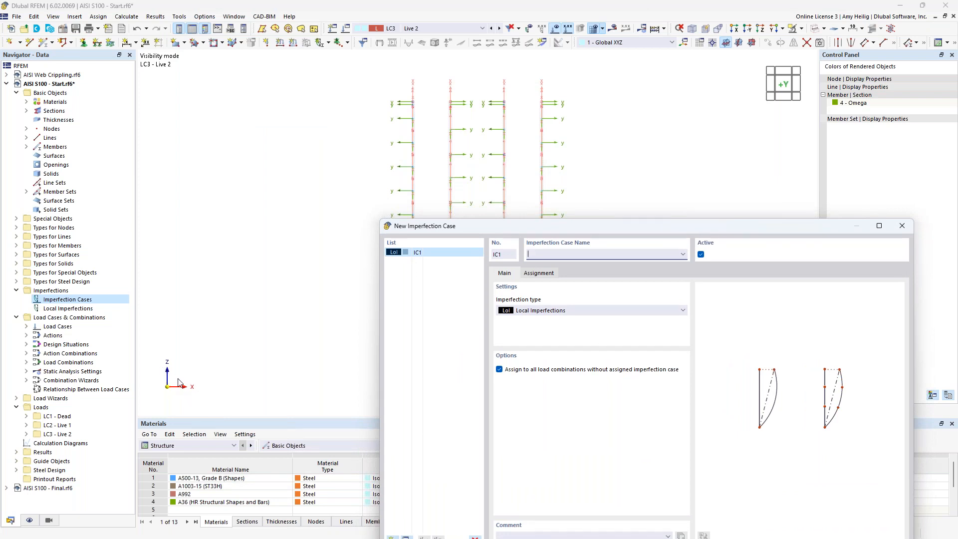
{"action": "left_click_drag", "start_coordinate": [511, 226], "coordinate": [390, 89]}
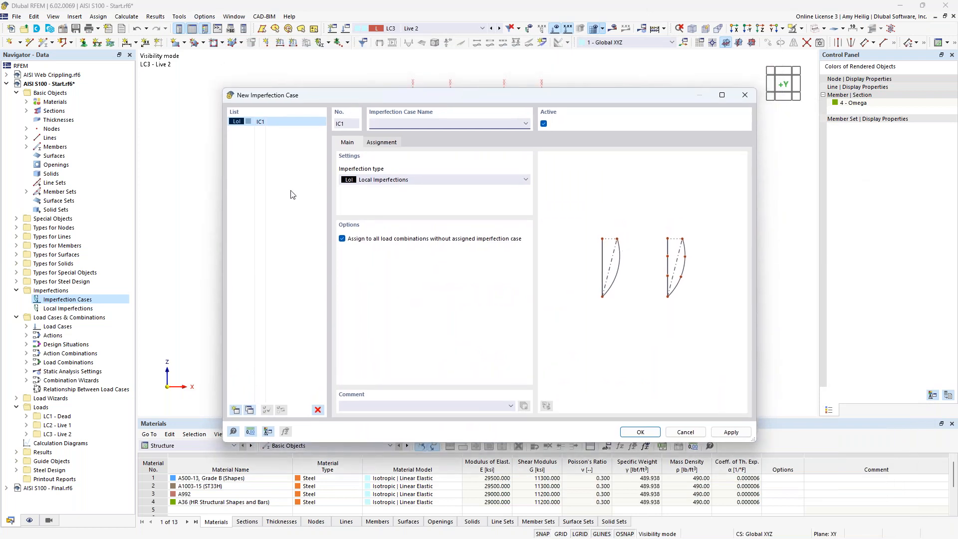
{"action": "type", "text": "Imp"}
{"action": "left_click", "coordinate": [251, 410]}
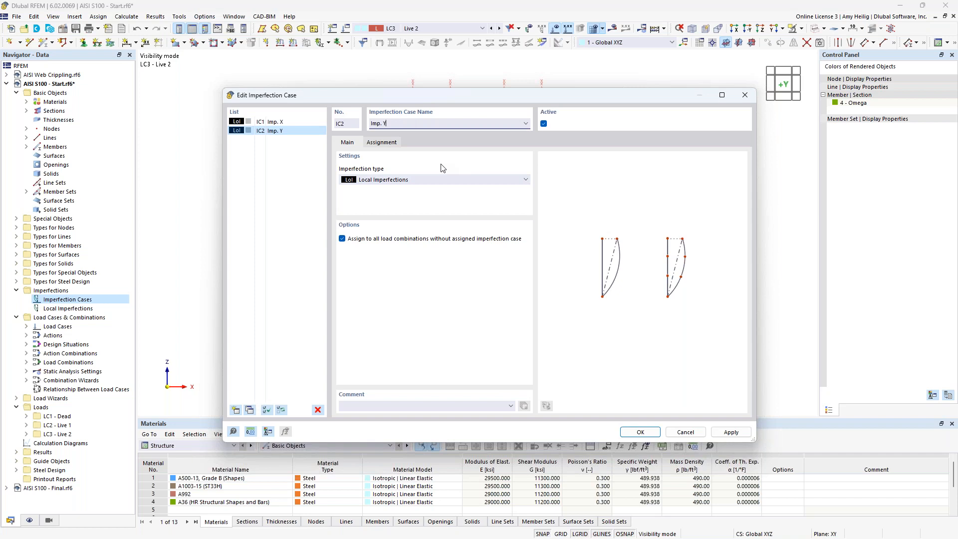
Step: Keep Local Imperfections as the type for IC2, check the load combinations assigned to both cases, and save the imperfection cases
{"action": "left_click", "coordinate": [393, 180]}
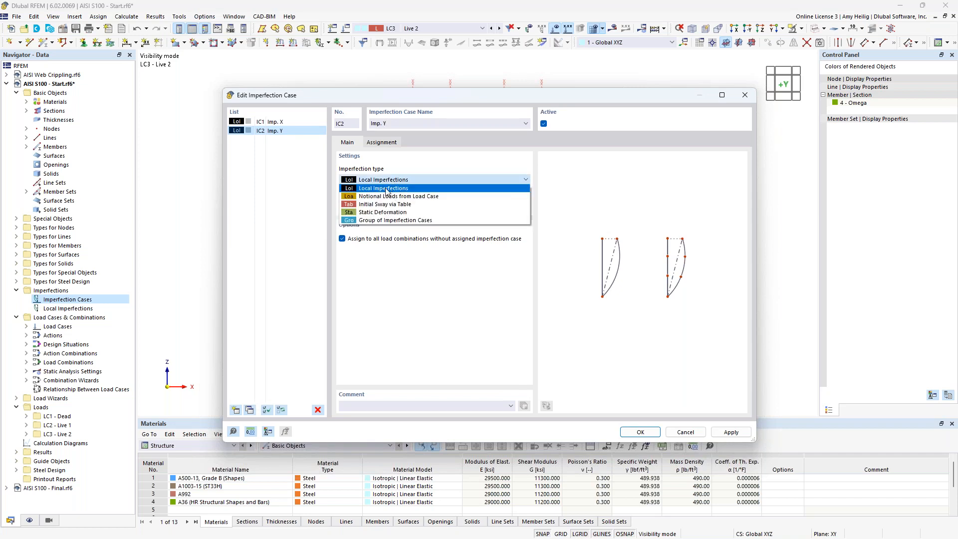
{"action": "left_click", "coordinate": [407, 171]}
{"action": "left_click", "coordinate": [383, 142]}
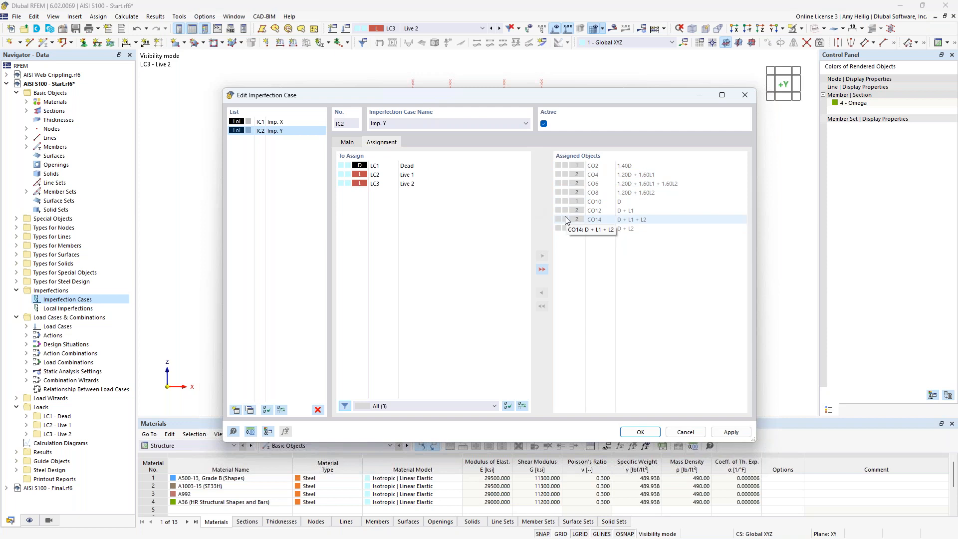
{"action": "left_click", "coordinate": [272, 123]}
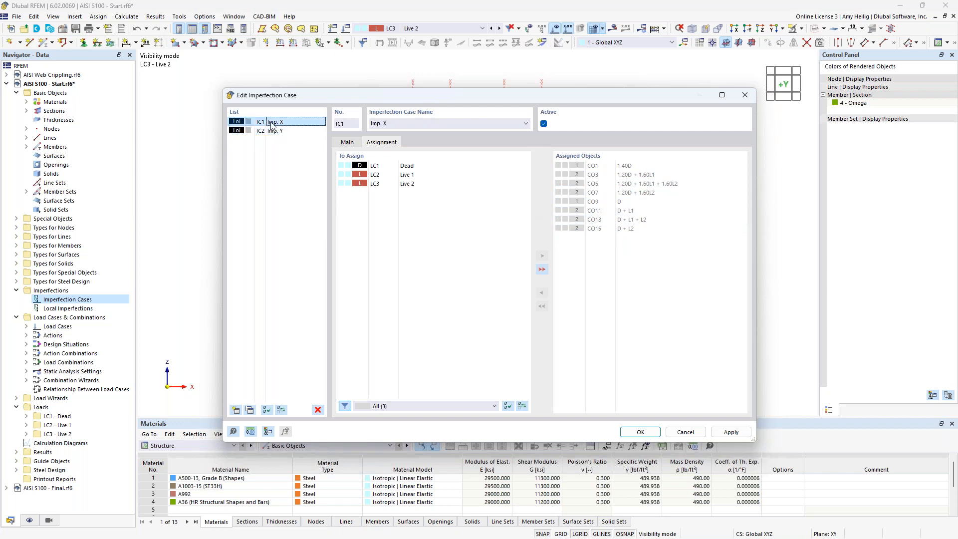
{"action": "left_click", "coordinate": [640, 433]}
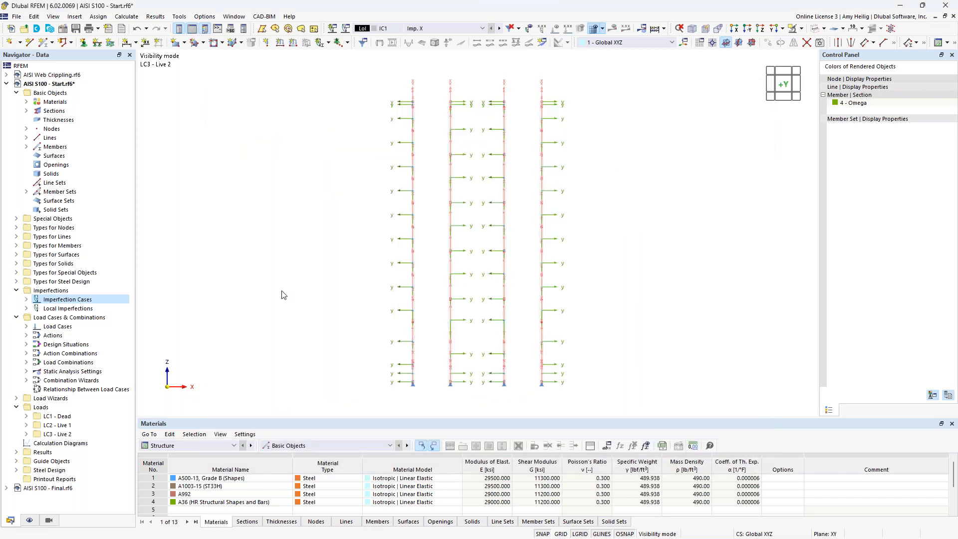
Step: Start a member set imperfection in IC1 using initial sway with definition type AISI S100-16 | Current, and switch its illustration to the sway diagram
{"action": "left_click", "coordinate": [26, 308]}
{"action": "left_click", "coordinate": [27, 300]}
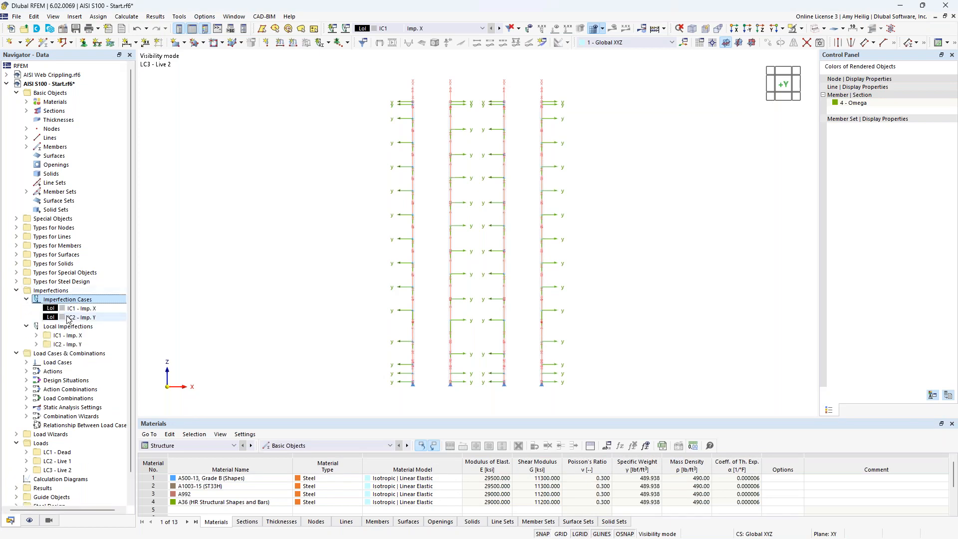
{"action": "left_click", "coordinate": [36, 336]}
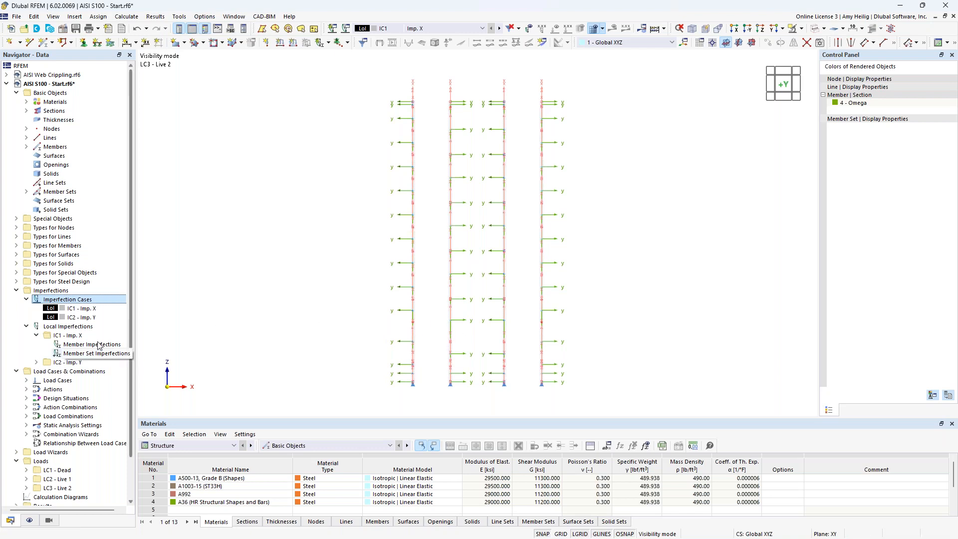
{"action": "right_click", "coordinate": [75, 355]}
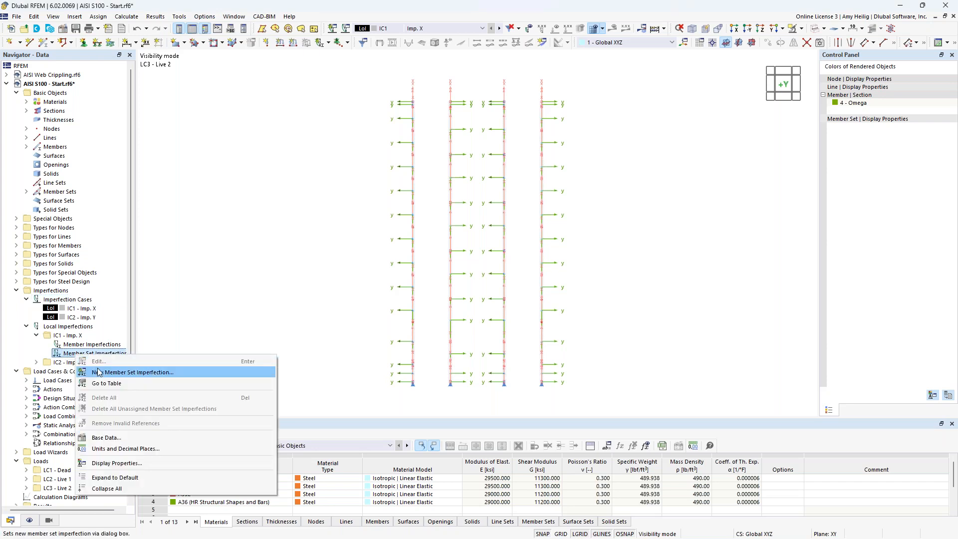
{"action": "left_click", "coordinate": [101, 374]}
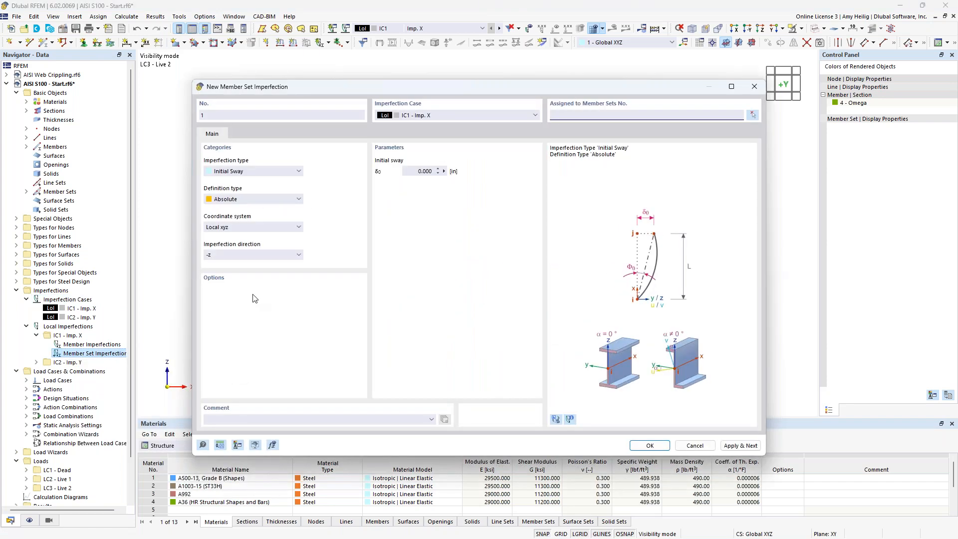
{"action": "left_click", "coordinate": [251, 200]}
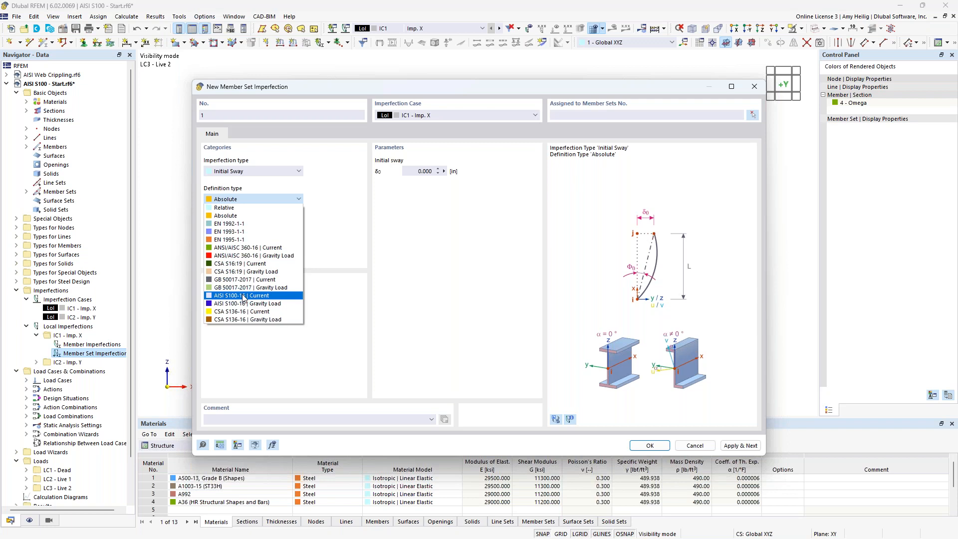
{"action": "left_click", "coordinate": [244, 296]}
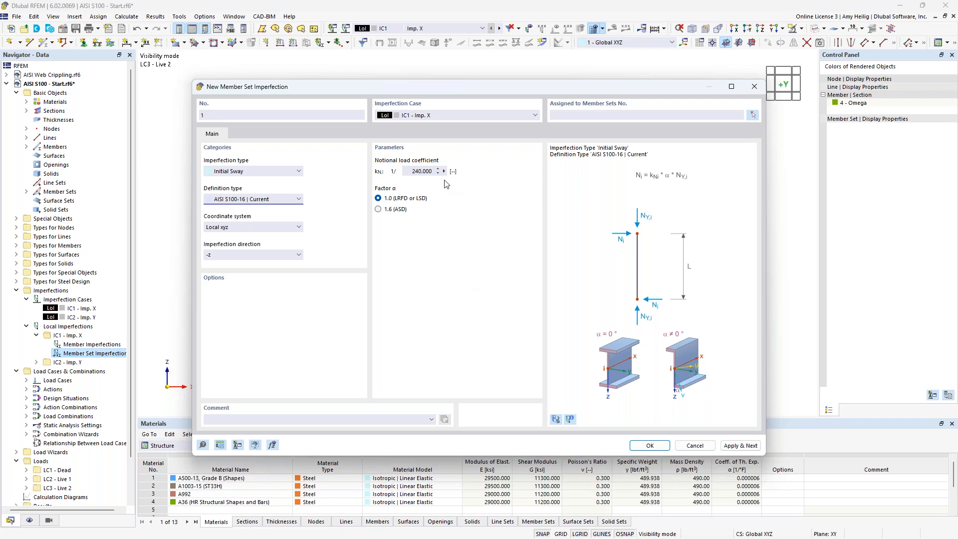
{"action": "left_click", "coordinate": [570, 419]}
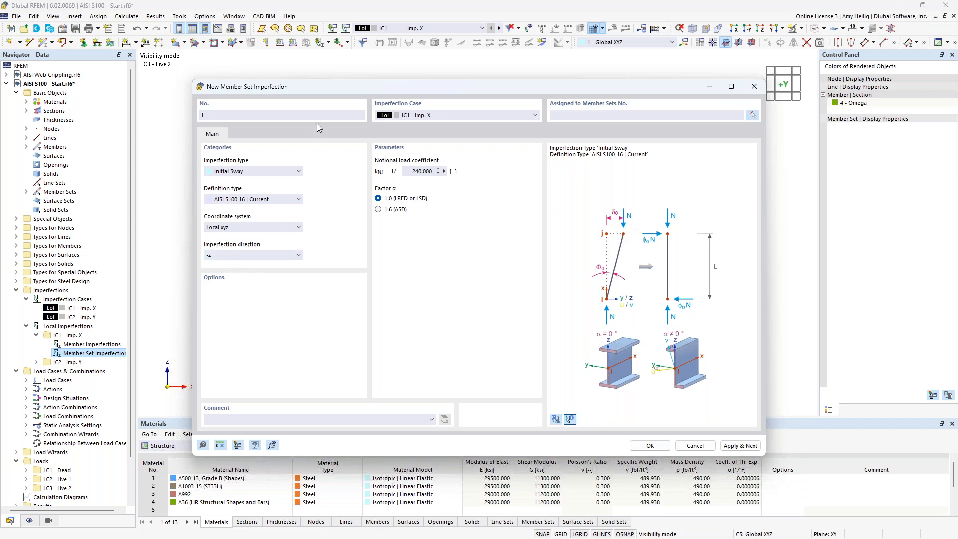
Step: Set the imperfection direction to local -y, assign member sets 1-3 and 7-9, and apply it to begin another
{"action": "left_click_drag", "start_coordinate": [316, 90], "coordinate": [380, 193]}
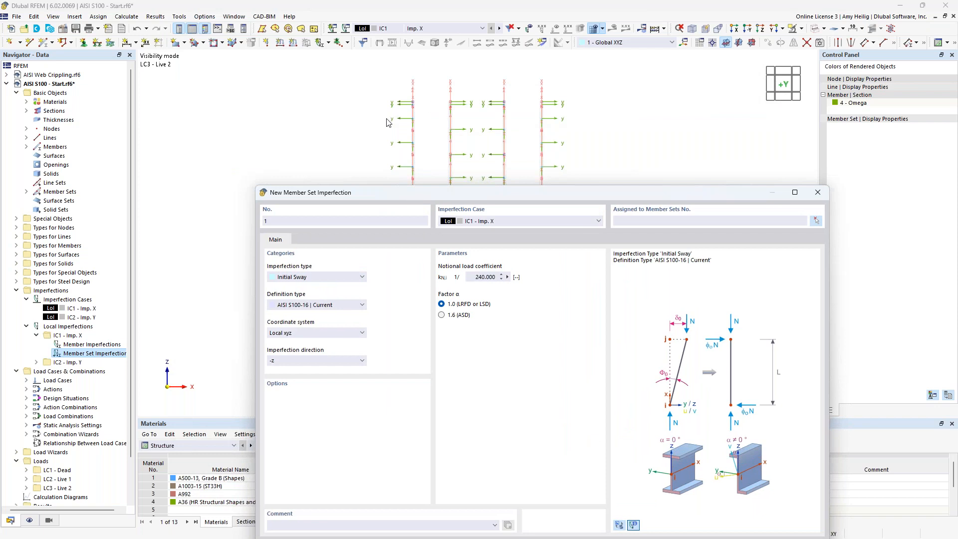
{"action": "left_click_drag", "start_coordinate": [406, 193], "coordinate": [411, 126]}
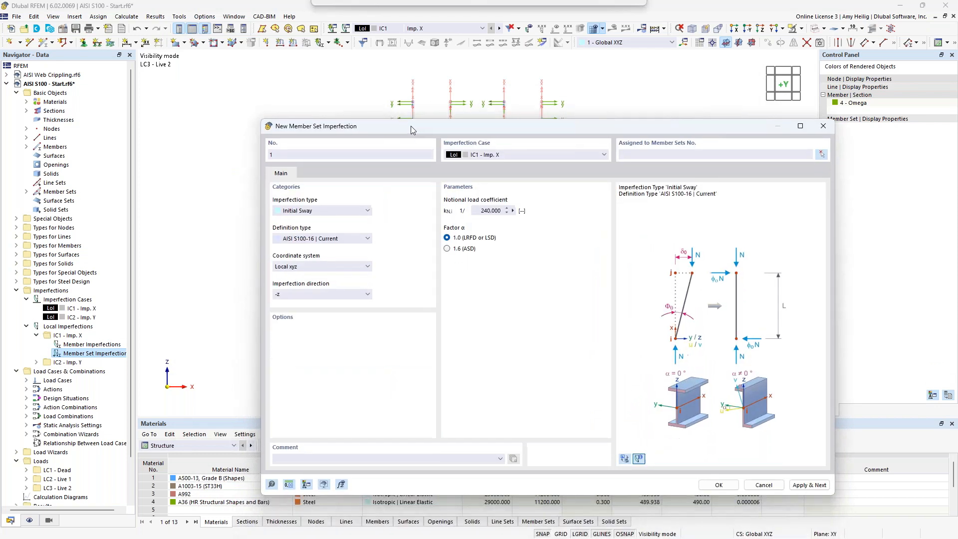
{"action": "left_click", "coordinate": [368, 294]}
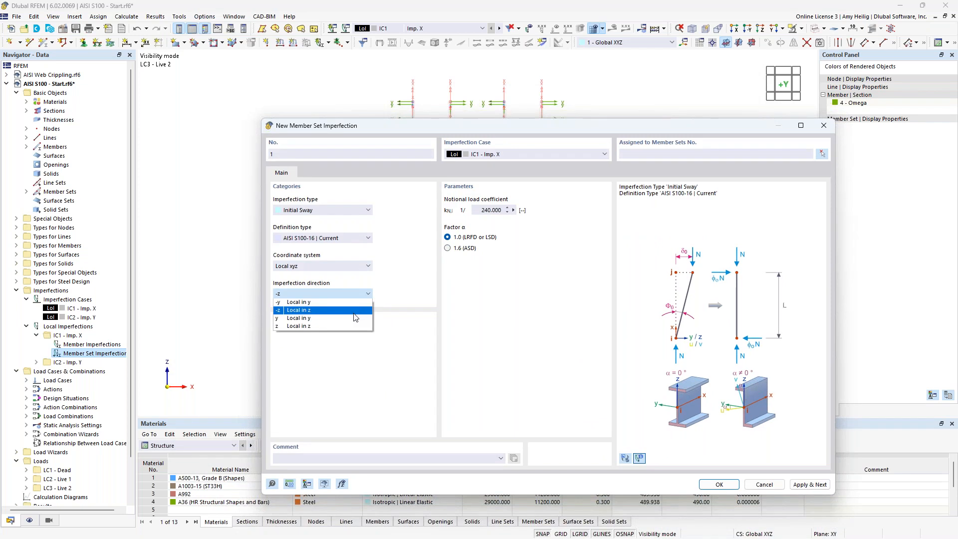
{"action": "left_click", "coordinate": [344, 303]}
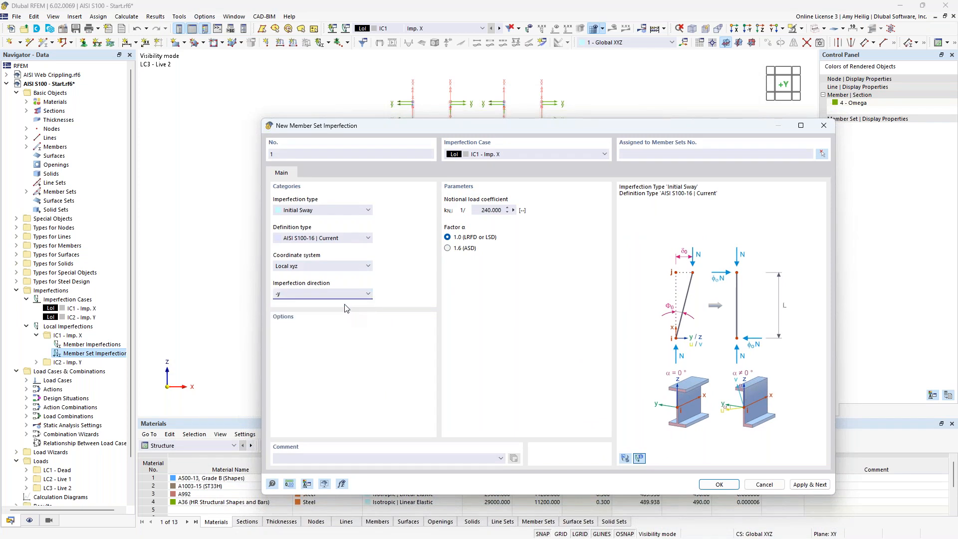
{"action": "left_click", "coordinate": [823, 155]}
{"action": "left_click_drag", "start_coordinate": [424, 204], "coordinate": [394, 185]}
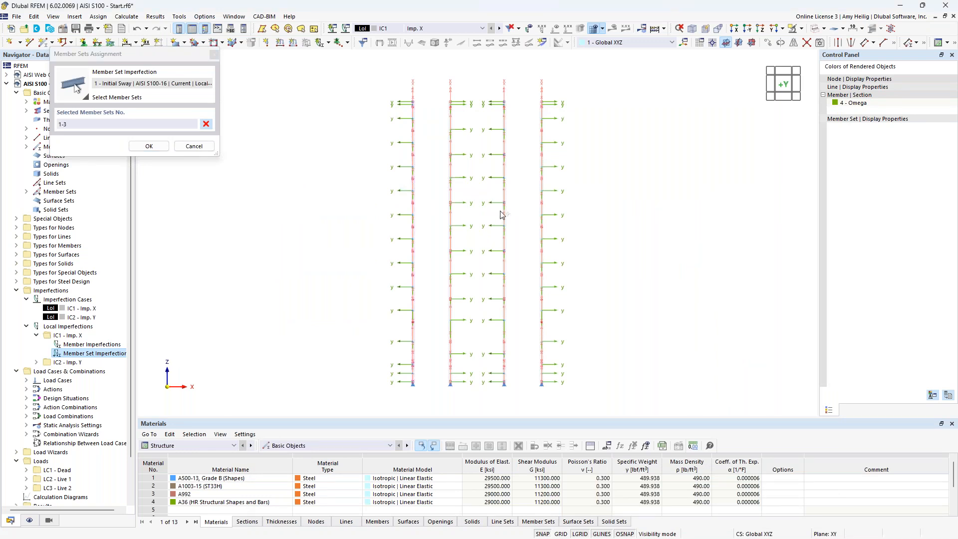
{"action": "left_click_drag", "start_coordinate": [514, 223], "coordinate": [493, 207]}
{"action": "left_click", "coordinate": [152, 146]}
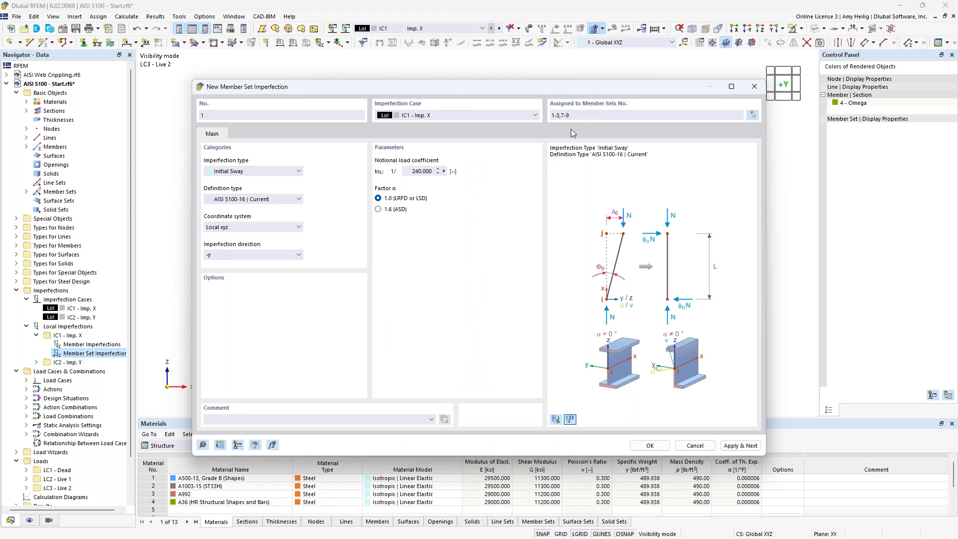
{"action": "left_click", "coordinate": [730, 449]}
Step: Define the second IC1 member set imperfection in direction local y, assign it to member sets 4-6 and 10-12, and save it
{"action": "left_click", "coordinate": [271, 254]}
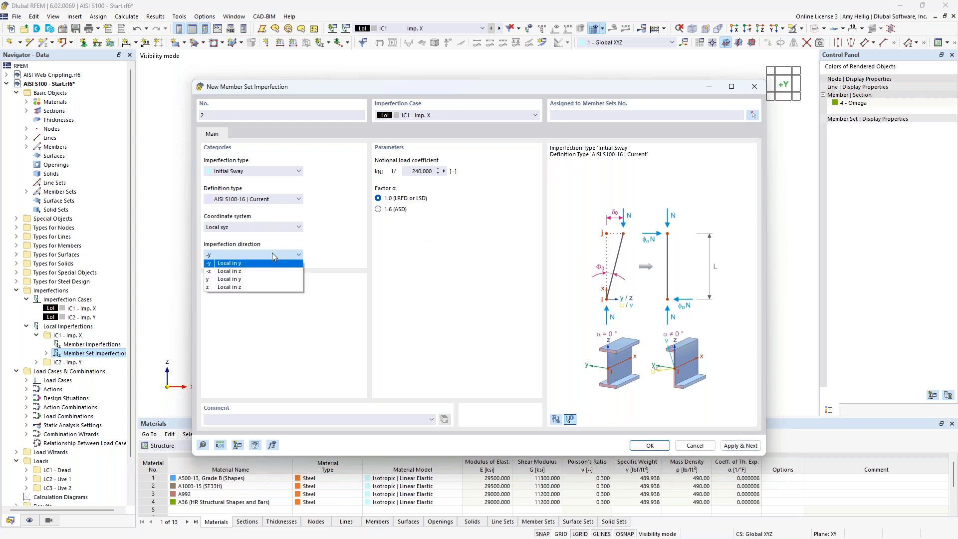
{"action": "left_click", "coordinate": [272, 279]}
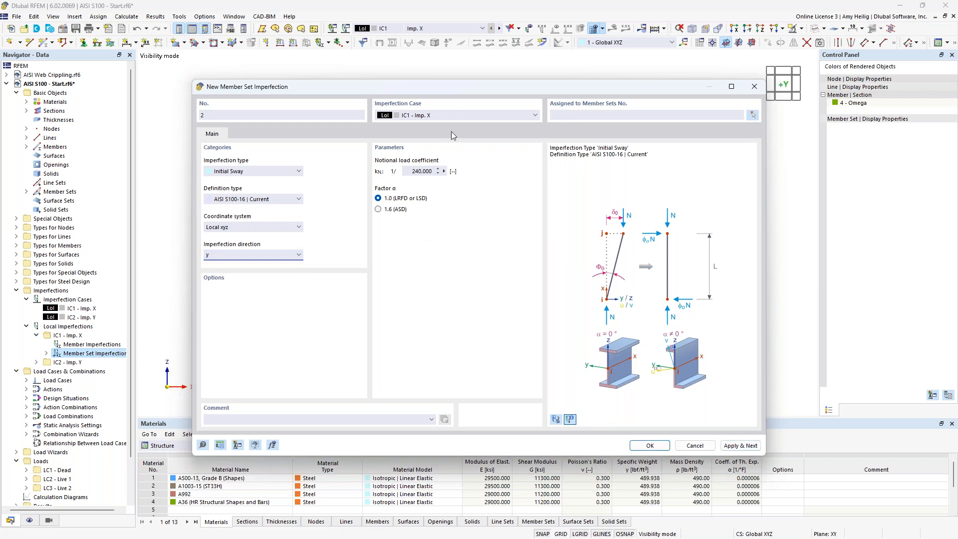
{"action": "left_click_drag", "start_coordinate": [458, 93], "coordinate": [462, 72]}
{"action": "left_click", "coordinate": [758, 104]}
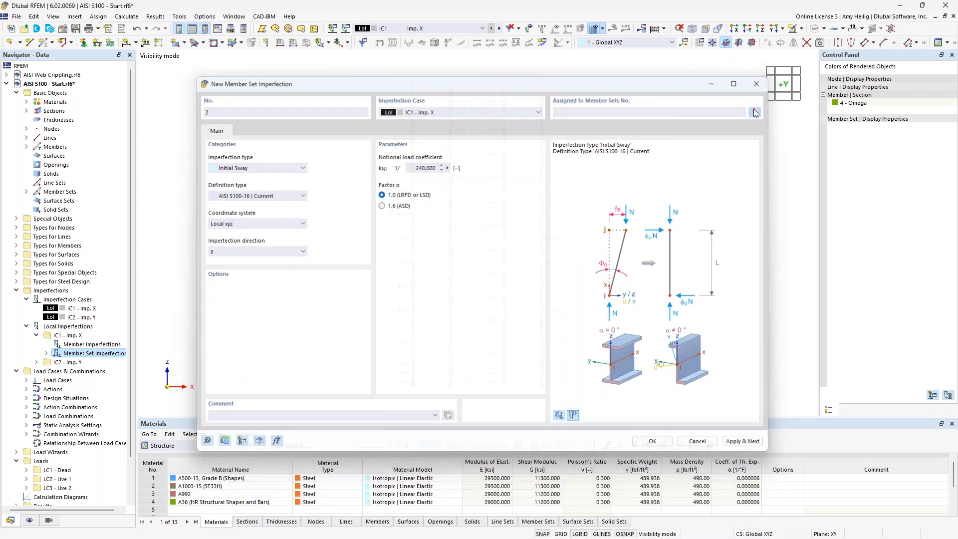
{"action": "left_click", "coordinate": [451, 193]}
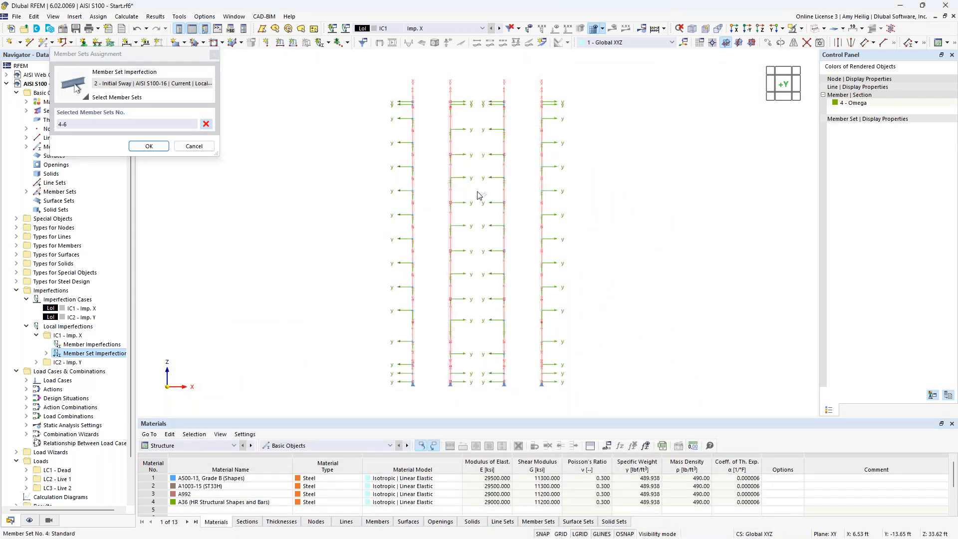
{"action": "left_click", "coordinate": [541, 200]}
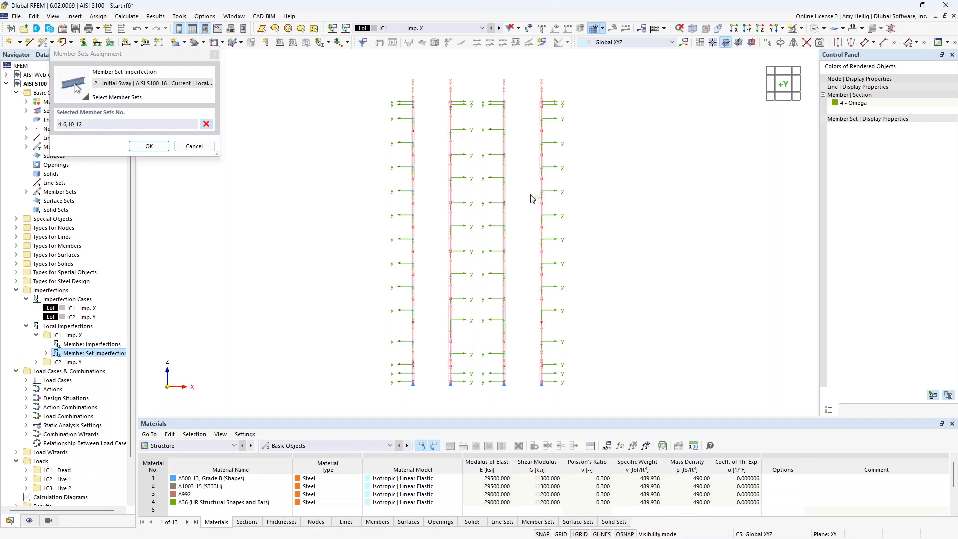
{"action": "left_click", "coordinate": [149, 146]}
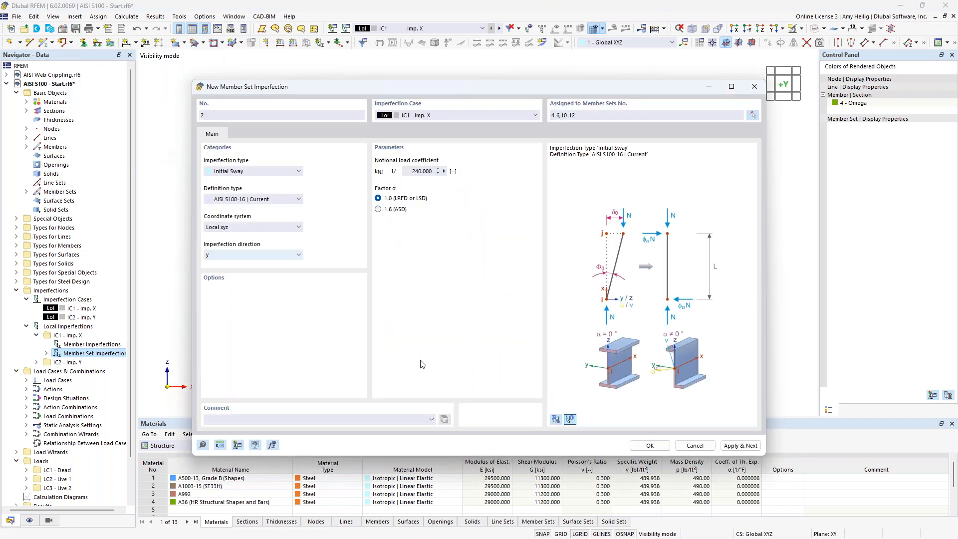
{"action": "key", "text": "Return"}
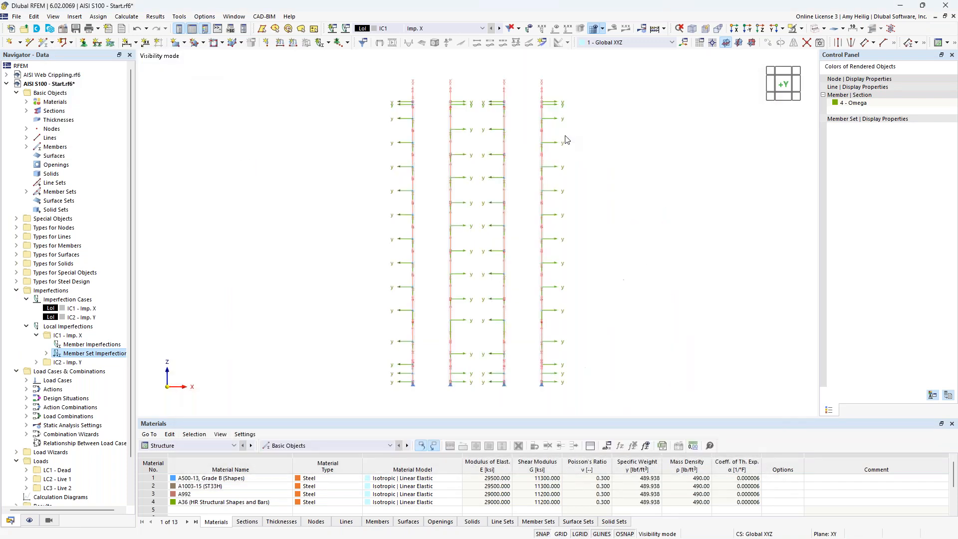
Step: Turn on the imperfection display, inspect the IC1 sway on the columns, and switch to imperfection case IC2 Imp. Y
{"action": "left_click", "coordinate": [530, 29]}
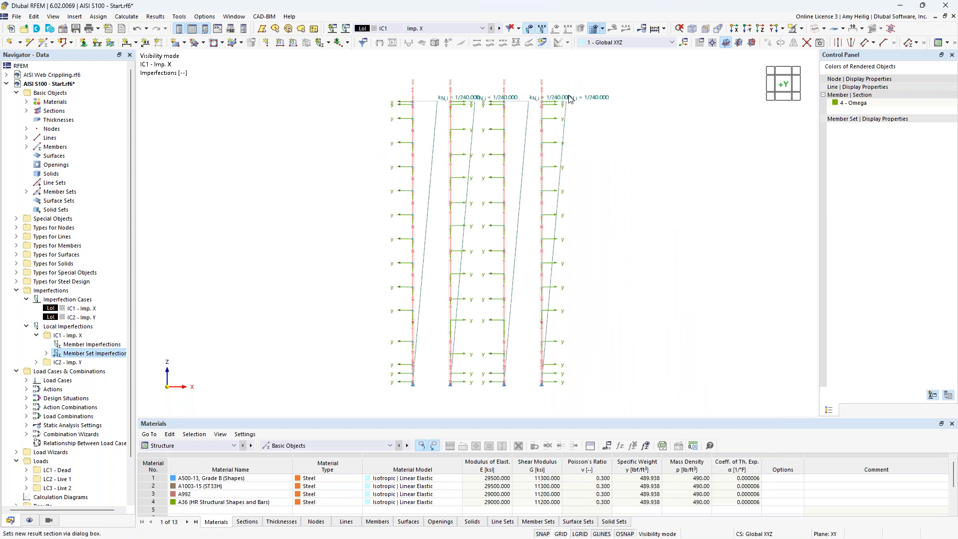
{"action": "mouse_move", "coordinate": [610, 158]}
{"action": "middle_mouse_down", "text": "ctrl"}
{"action": "mouse_move", "coordinate": [610, 191]}
{"action": "mouse_move", "coordinate": [631, 197]}
{"action": "mouse_move", "coordinate": [616, 195]}
{"action": "mouse_move", "coordinate": [618, 179]}
{"action": "mouse_move", "coordinate": [640, 162]}
{"action": "mouse_move", "coordinate": [620, 162]}
{"action": "middle_mouse_up", "text": "ctrl"}
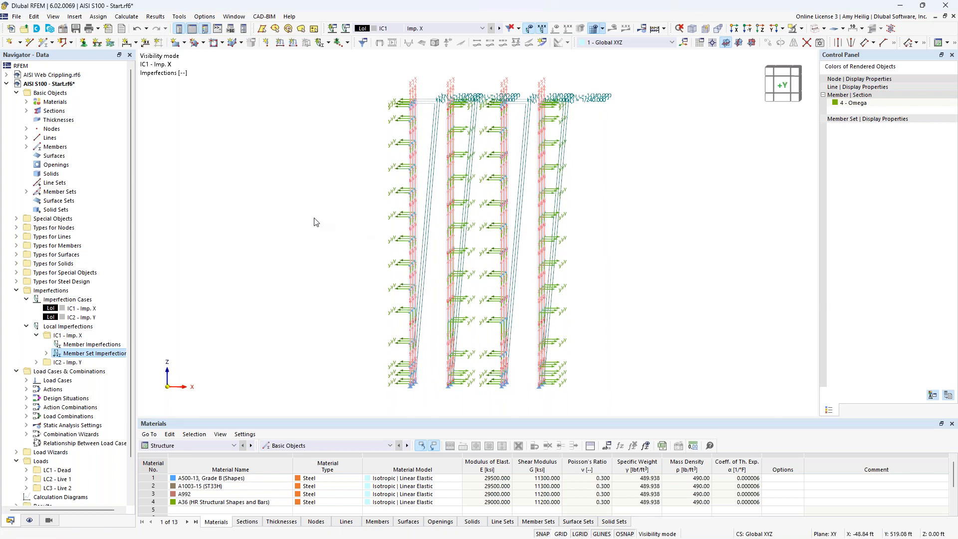
{"action": "left_click", "coordinate": [500, 29]}
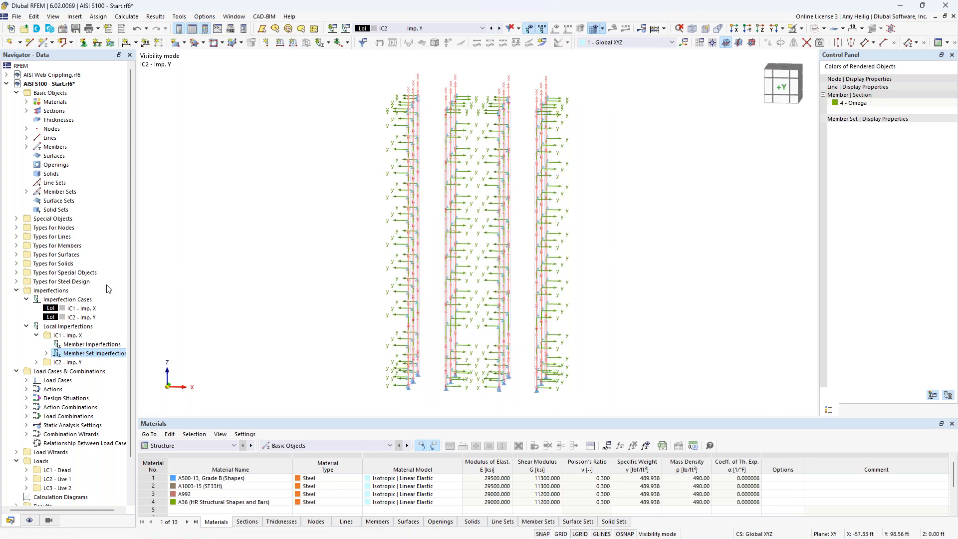
Step: Start a new member set imperfection under imperfection case IC2 Imp. Y
{"action": "left_click", "coordinate": [36, 363]}
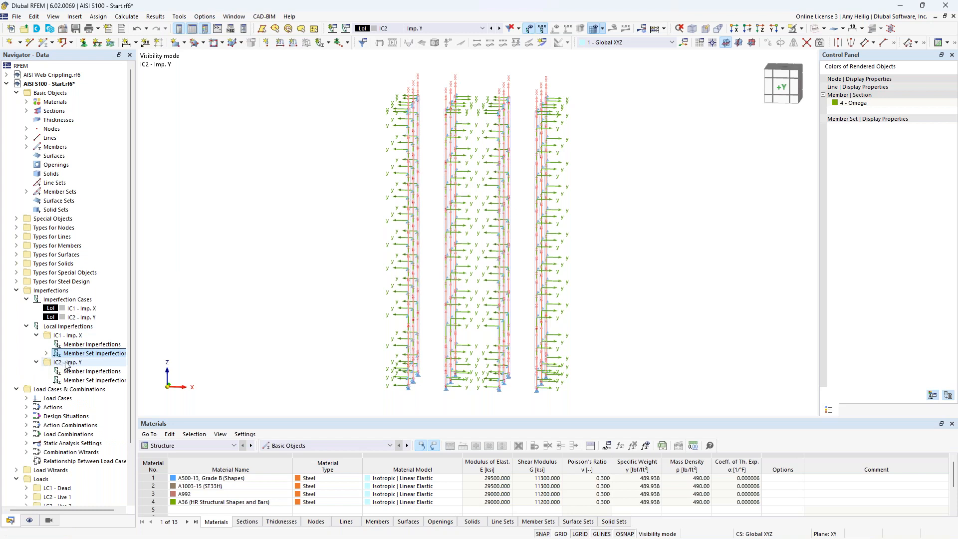
{"action": "right_click", "coordinate": [80, 381]}
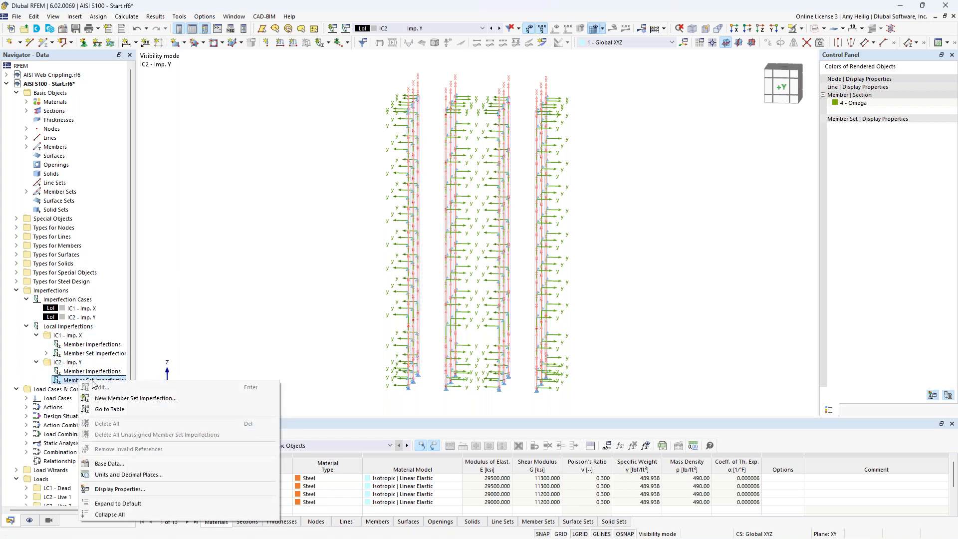
{"action": "left_click", "coordinate": [111, 399]}
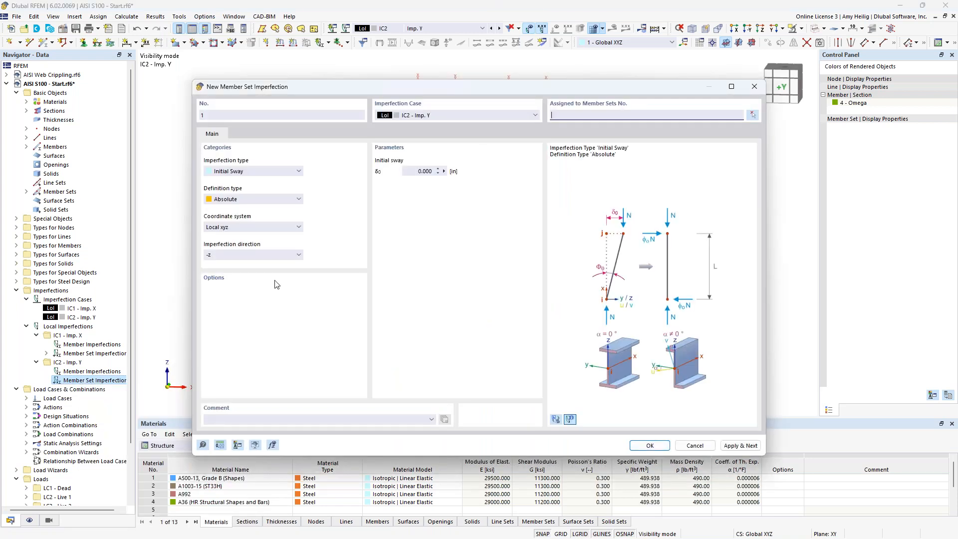
Step: Set the new member set imperfection's definition type to AISI S100-16 | Current
{"action": "left_click", "coordinate": [252, 200]}
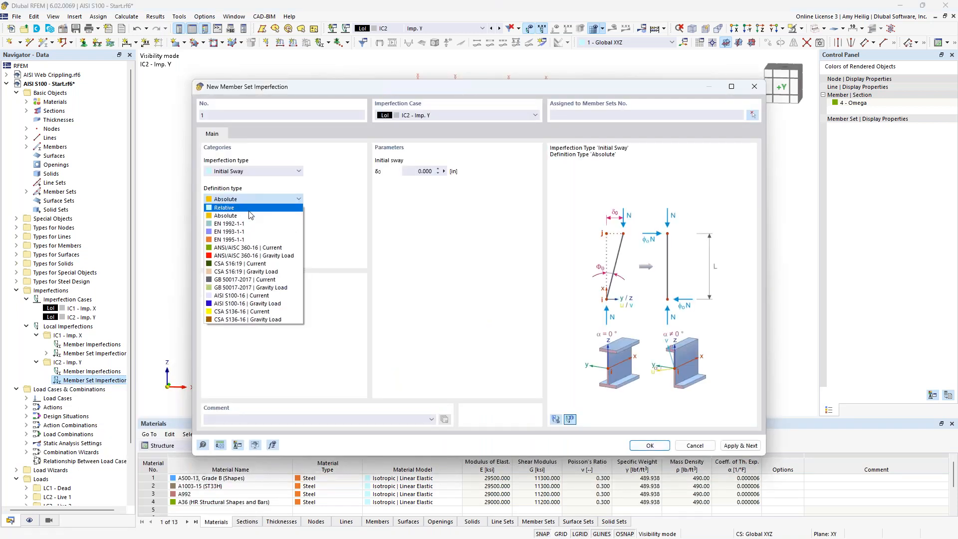
{"action": "left_click", "coordinate": [247, 296]}
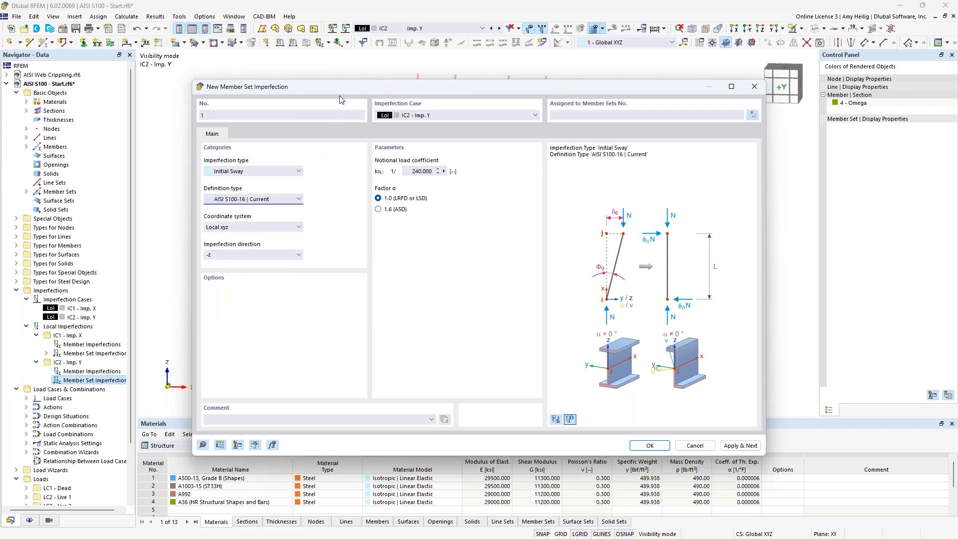
{"action": "left_click_drag", "start_coordinate": [342, 87], "coordinate": [367, 132]}
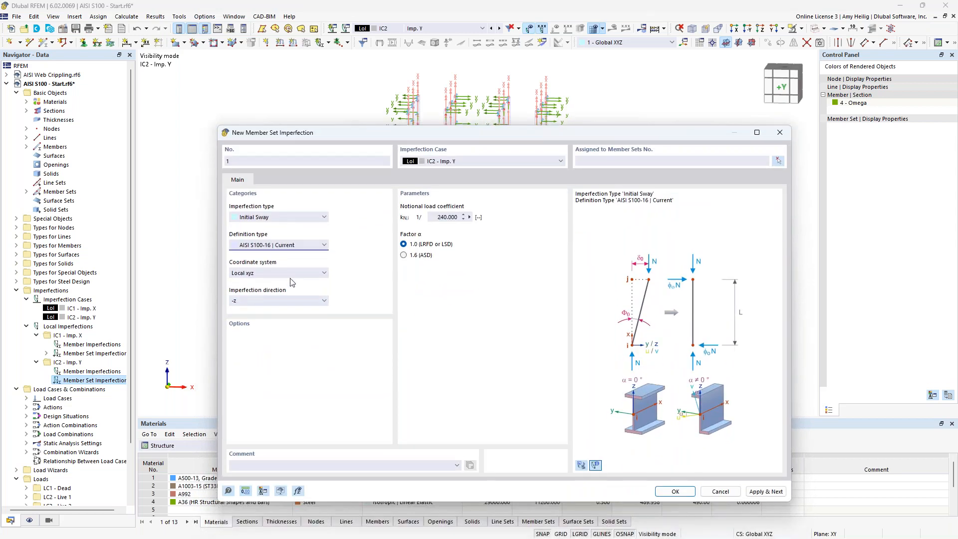
Step: Assign the -z initial sway imperfection in IC2 to member sets 1-3 and 7-9, and apply it
{"action": "left_click", "coordinate": [779, 162]}
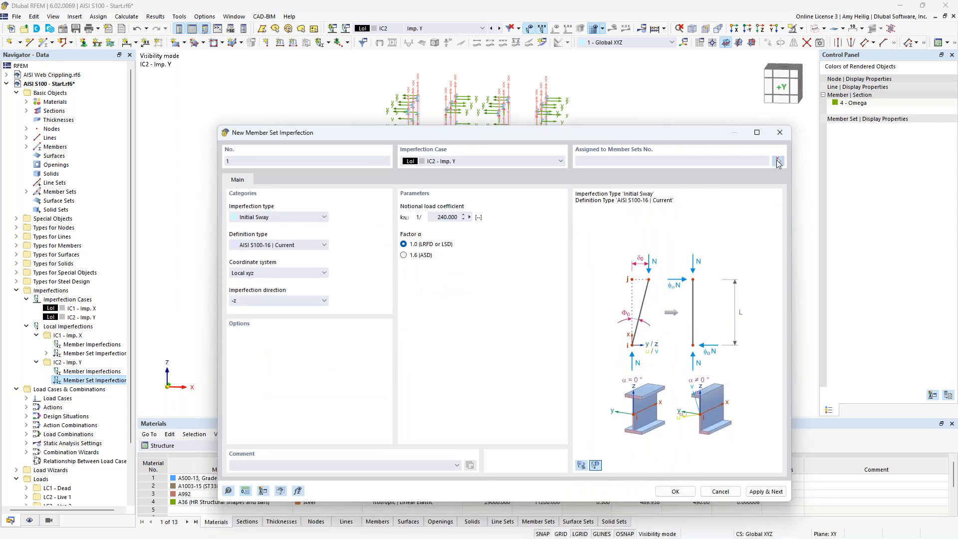
{"action": "scroll", "coordinate": [427, 217], "scroll_direction": "up", "scroll_amount": 4}
{"action": "middle_click_drag", "start_coordinate": [428, 217], "coordinate": [430, 230]}
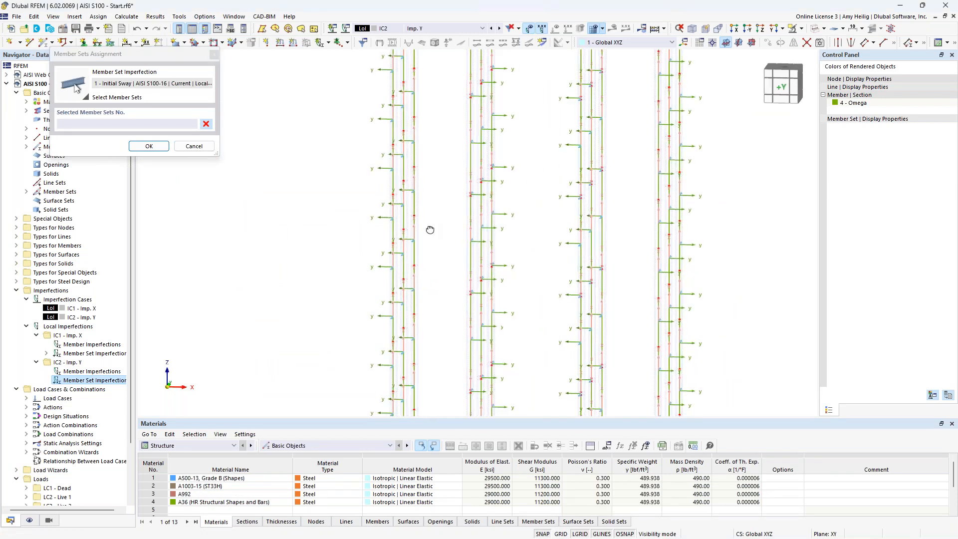
{"action": "left_click_drag", "start_coordinate": [435, 227], "coordinate": [373, 194]}
{"action": "left_click_drag", "start_coordinate": [624, 278], "coordinate": [561, 232]}
{"action": "left_click", "coordinate": [148, 146]}
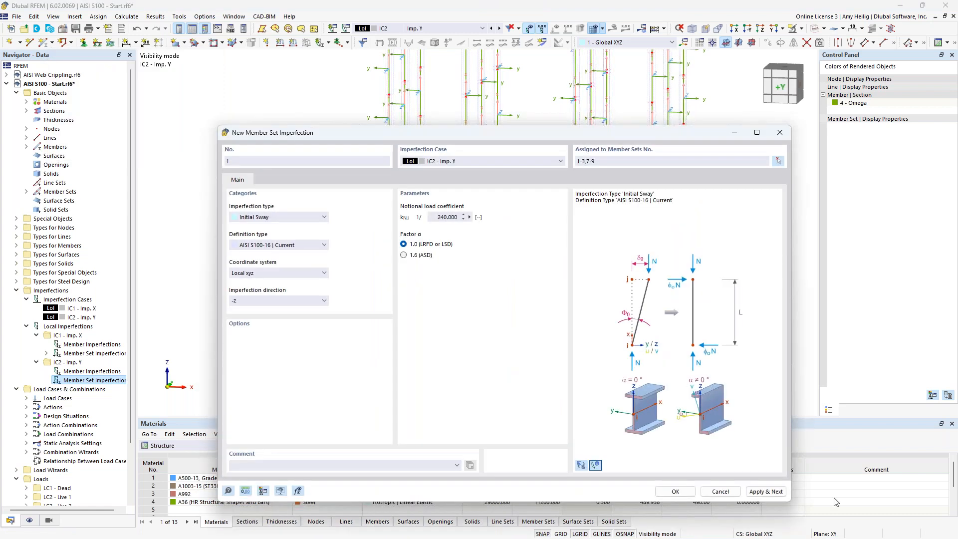
{"action": "left_click", "coordinate": [767, 493]}
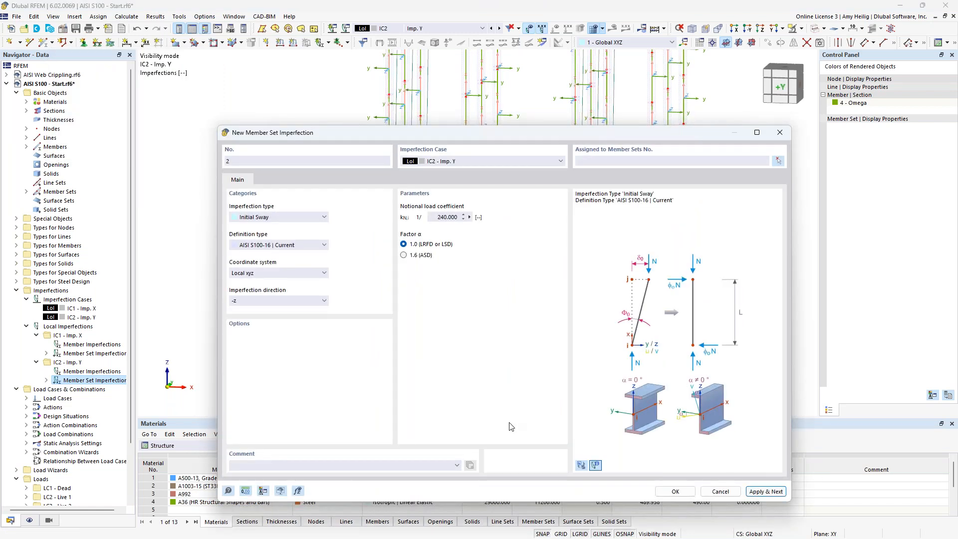
Step: Create a second initial sway imperfection in IC2 with direction z for member sets 4-6 and 10-12
{"action": "left_click", "coordinate": [288, 300]}
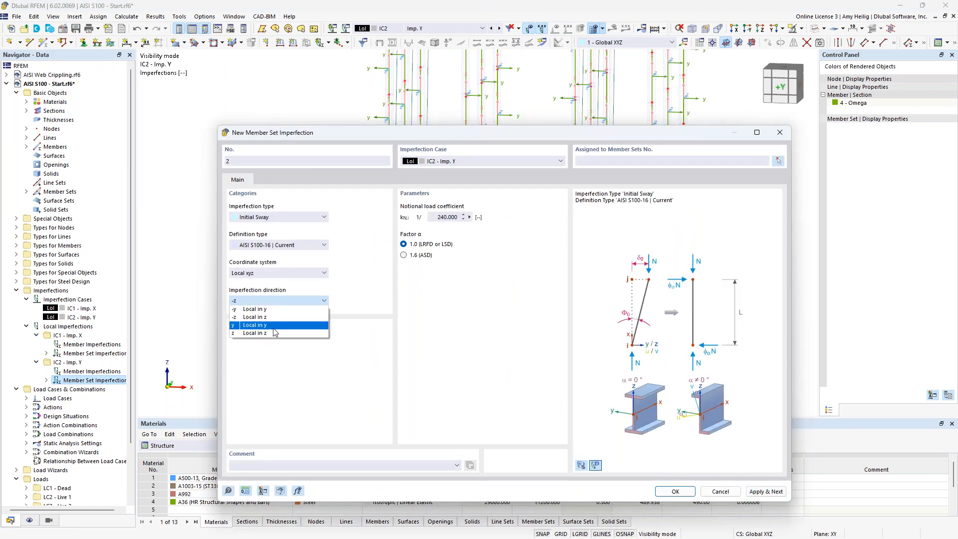
{"action": "left_click", "coordinate": [274, 338]}
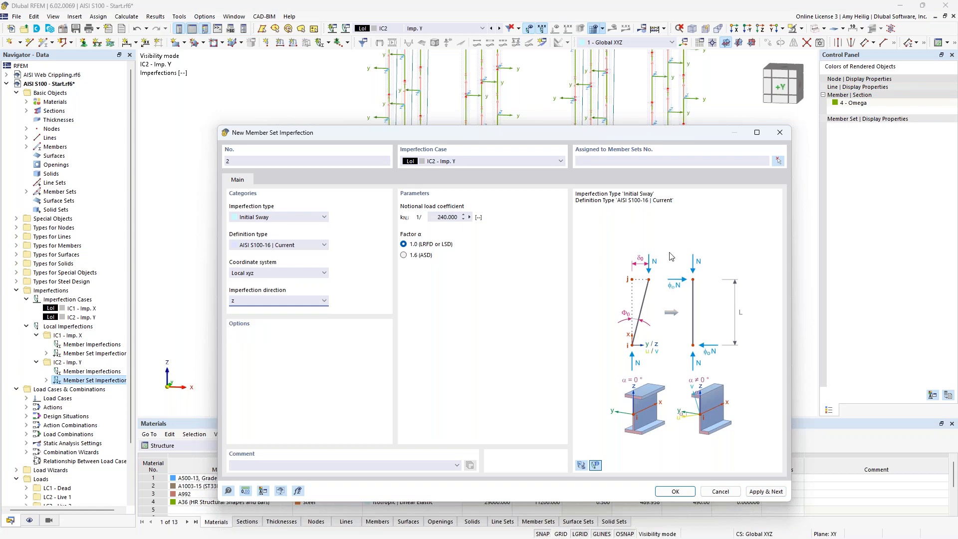
{"action": "left_click", "coordinate": [779, 161]}
{"action": "left_click_drag", "start_coordinate": [522, 200], "coordinate": [452, 140]}
{"action": "left_click_drag", "start_coordinate": [733, 227], "coordinate": [648, 171]}
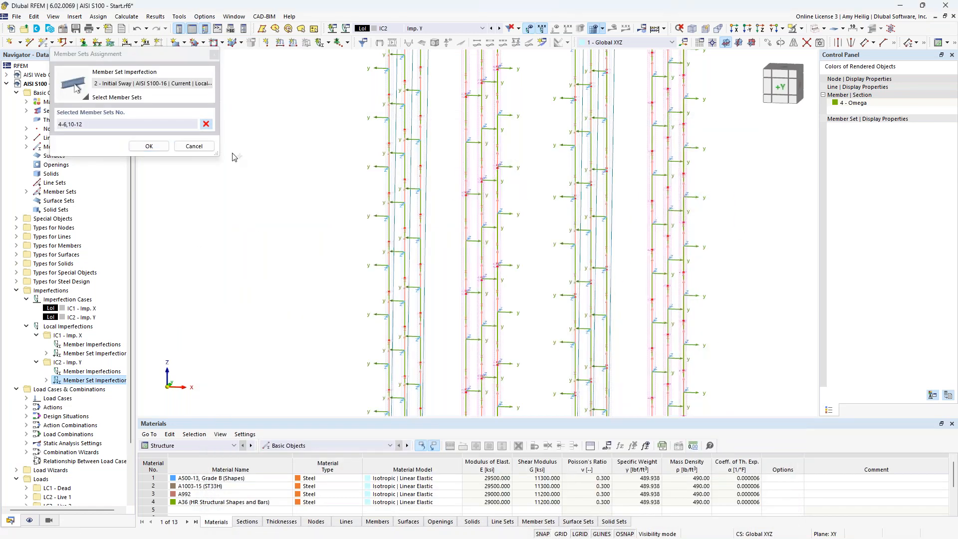
{"action": "left_click", "coordinate": [149, 146]}
{"action": "left_click", "coordinate": [659, 490]}
Step: Turn off the local axis systems display of the members
{"action": "scroll", "coordinate": [534, 186], "scroll_direction": "down", "scroll_amount": 3}
{"action": "middle_click_drag", "start_coordinate": [542, 153], "coordinate": [566, 262]}
{"action": "right_click", "coordinate": [566, 262]}
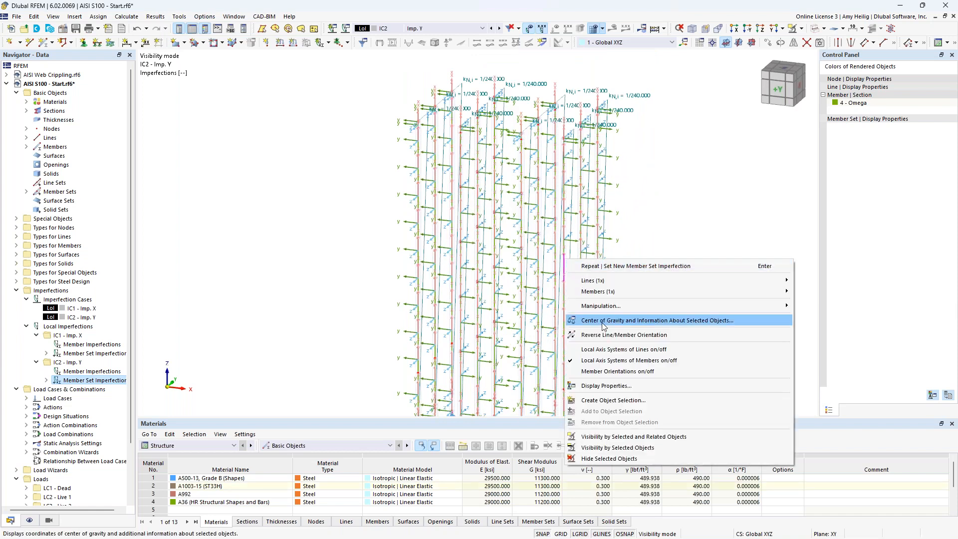
{"action": "left_click", "coordinate": [605, 361]}
Step: Cancel visibility mode so that all objects of the structure are displayed
{"action": "middle_click_drag", "start_coordinate": [614, 195], "coordinate": [673, 167], "text": "ctrl"}
{"action": "scroll", "coordinate": [671, 167], "scroll_direction": "down", "scroll_amount": 2}
{"action": "middle_click_drag", "start_coordinate": [681, 223], "coordinate": [585, 222]}
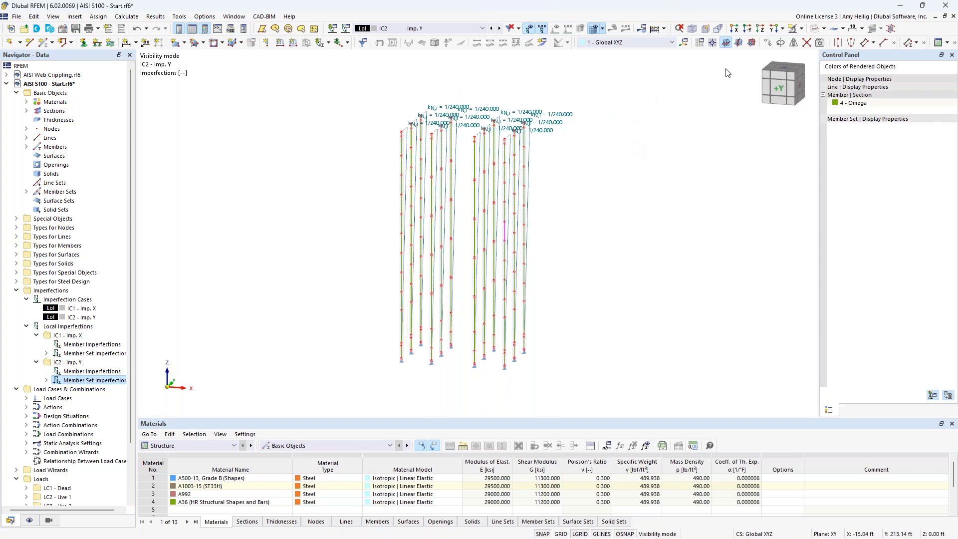
{"action": "left_click", "coordinate": [802, 29]}
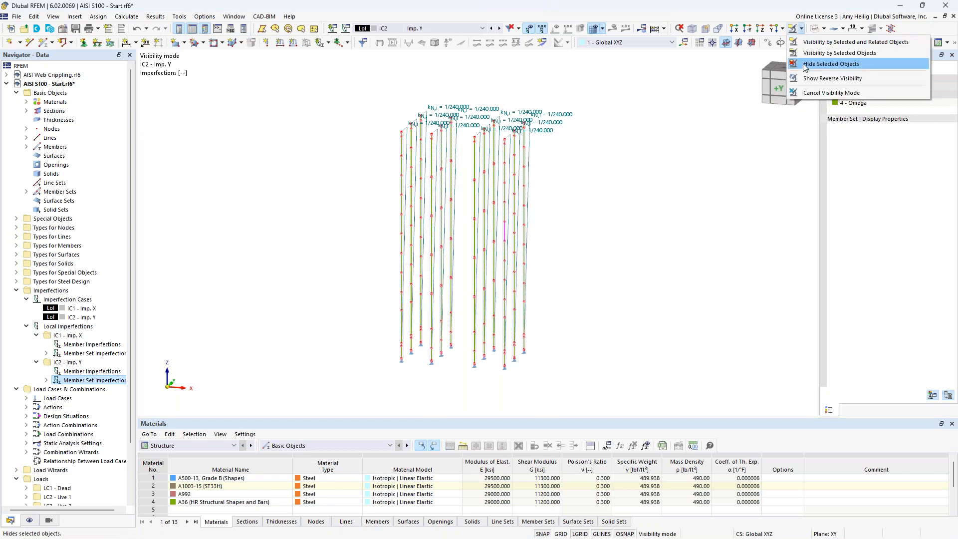
{"action": "left_click", "coordinate": [802, 91]}
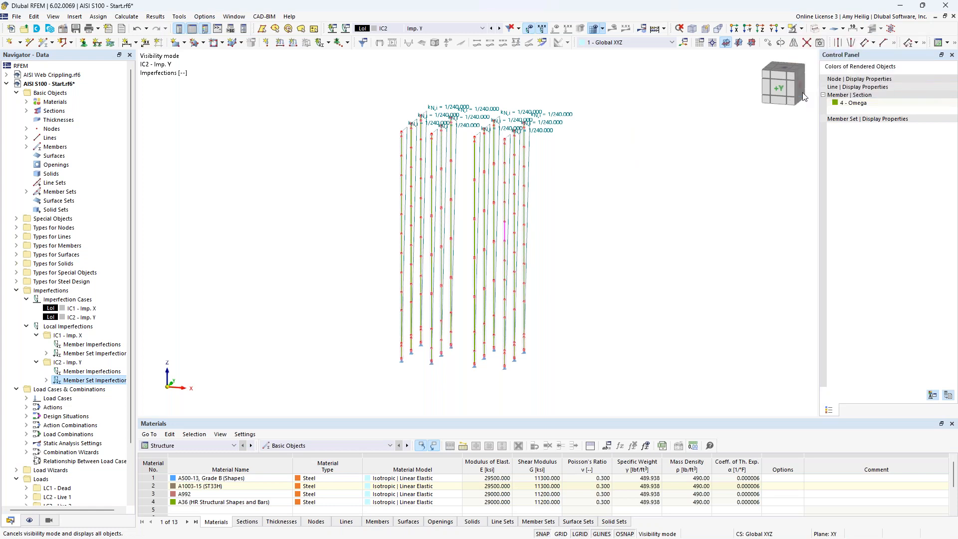
Step: Turn off the imperfections display and make load case LC1 Dead current
{"action": "left_click", "coordinate": [530, 29]}
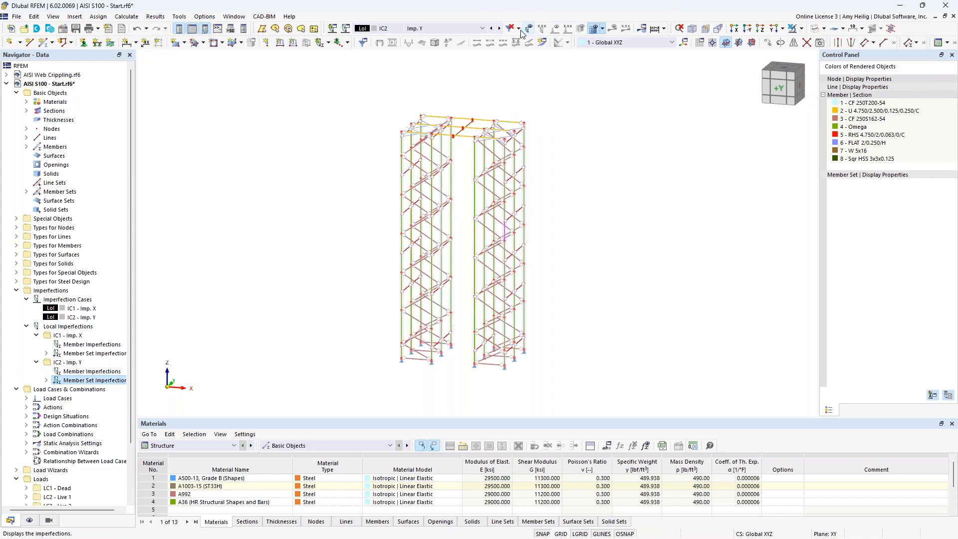
{"action": "left_click", "coordinate": [464, 29]}
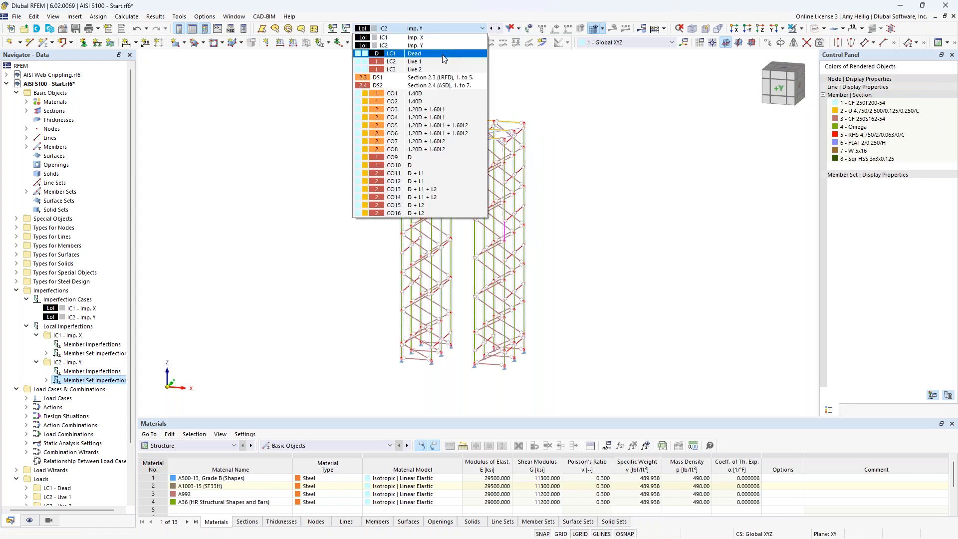
{"action": "left_click", "coordinate": [444, 59]}
Step: Copy DS1's second-order combination wizard 1 and disable consideration of imperfection cases in the copy
{"action": "left_click", "coordinate": [346, 30]}
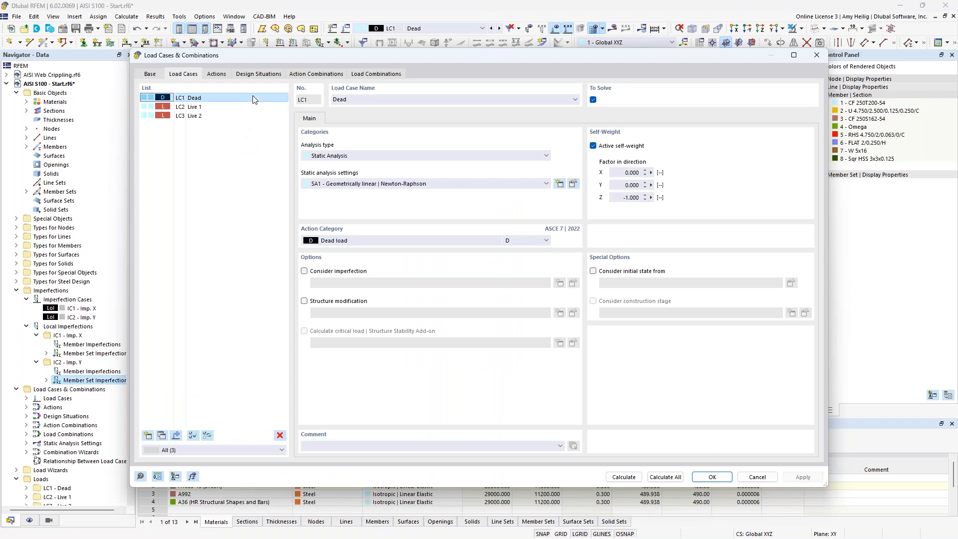
{"action": "left_click", "coordinate": [258, 75]}
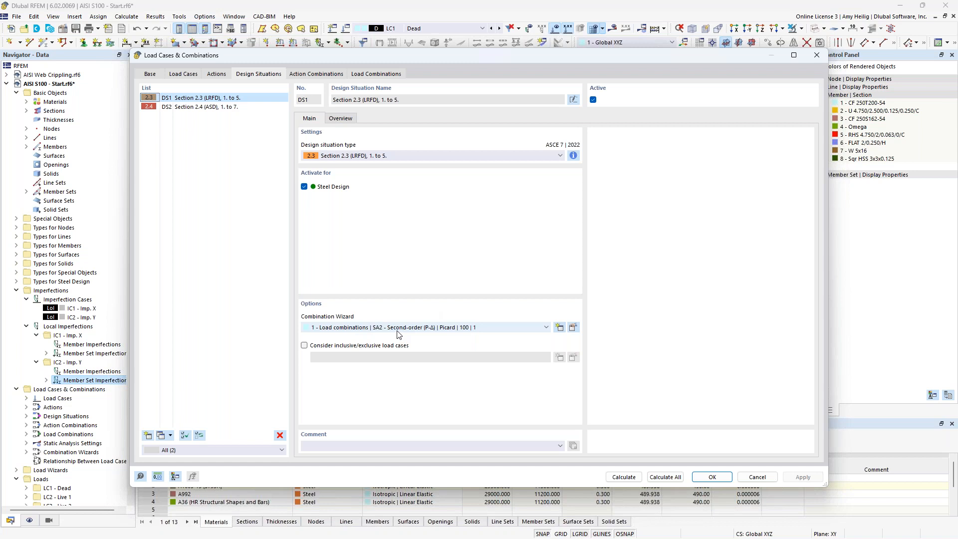
{"action": "left_click", "coordinate": [574, 328]}
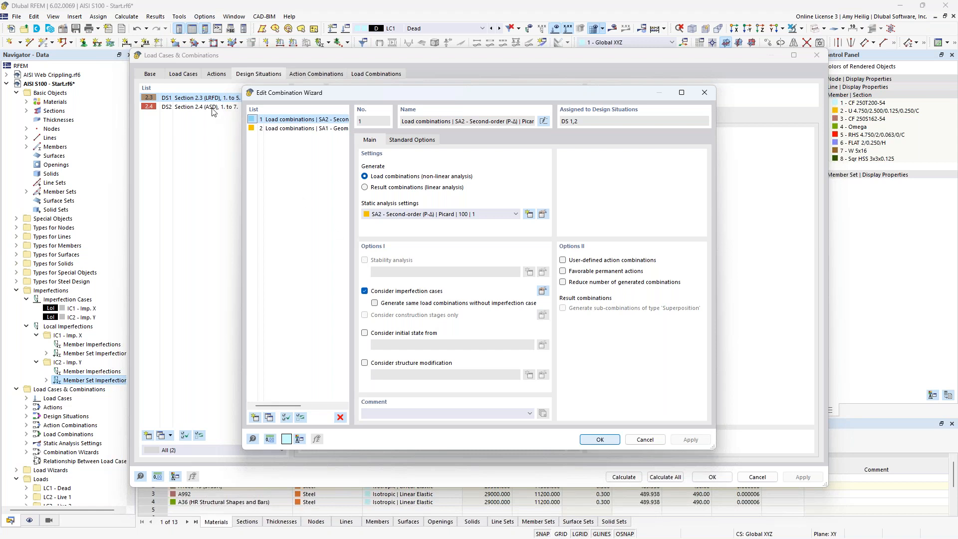
{"action": "left_click", "coordinate": [270, 418]}
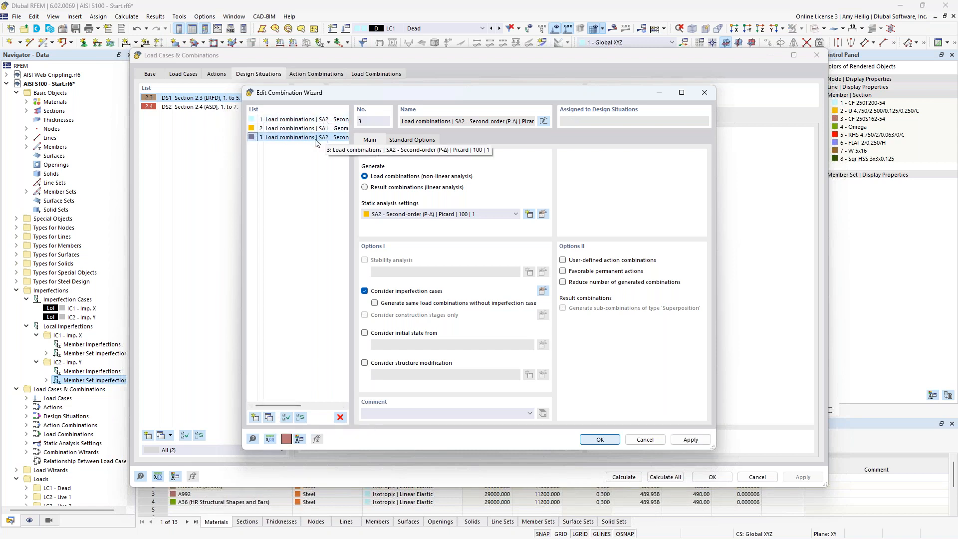
{"action": "left_click", "coordinate": [365, 292]}
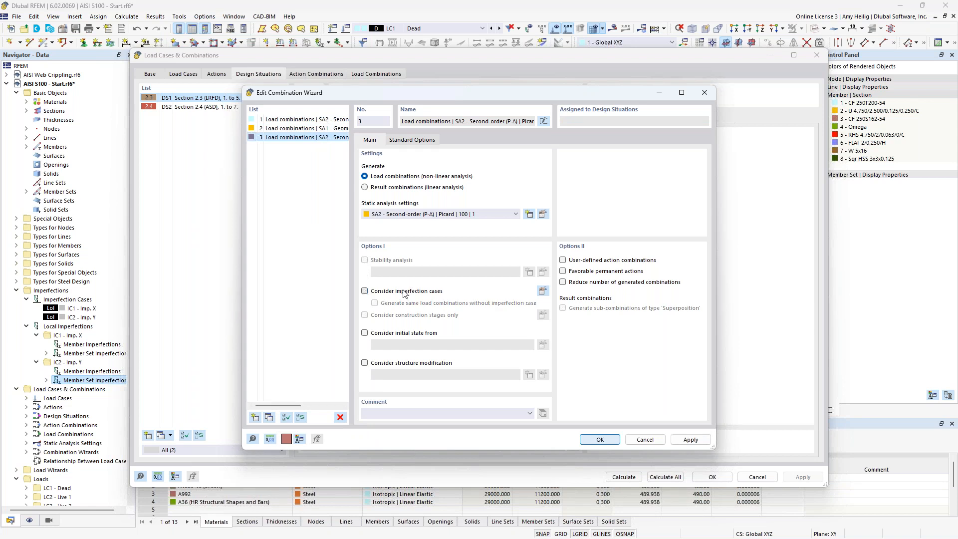
{"action": "left_click", "coordinate": [594, 439]}
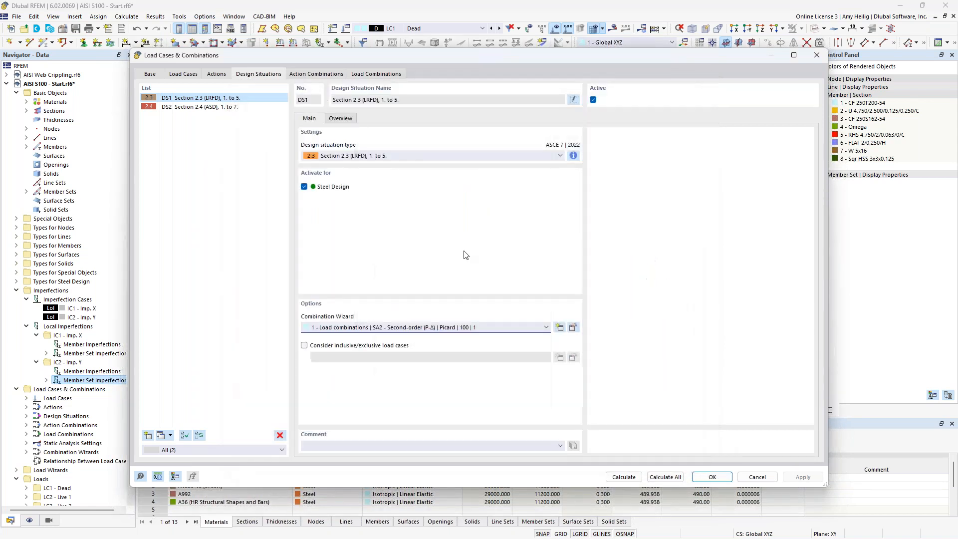
Step: Assign combination wizard 3, the SA2 second-order load combinations, to design situation DS2 (ASD)
{"action": "left_click", "coordinate": [231, 107]}
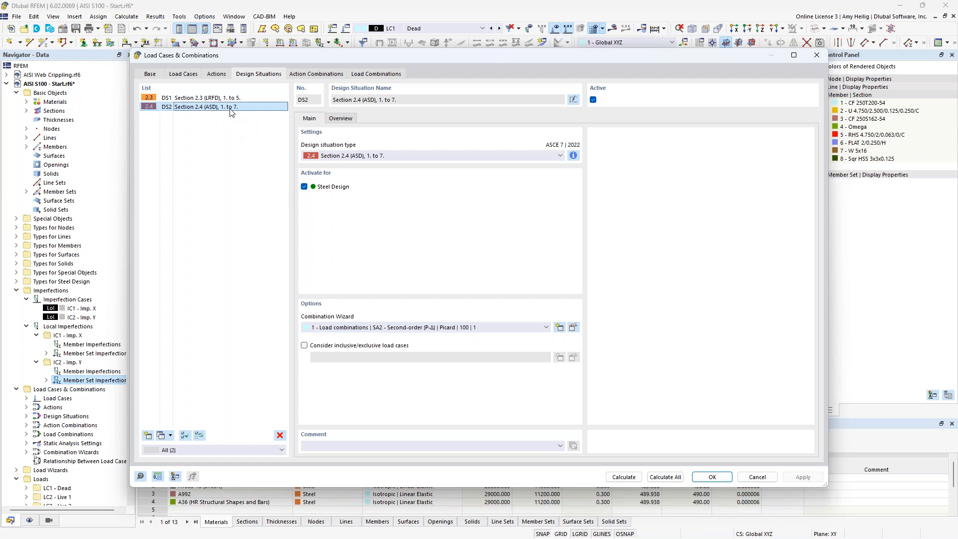
{"action": "left_click", "coordinate": [412, 329]}
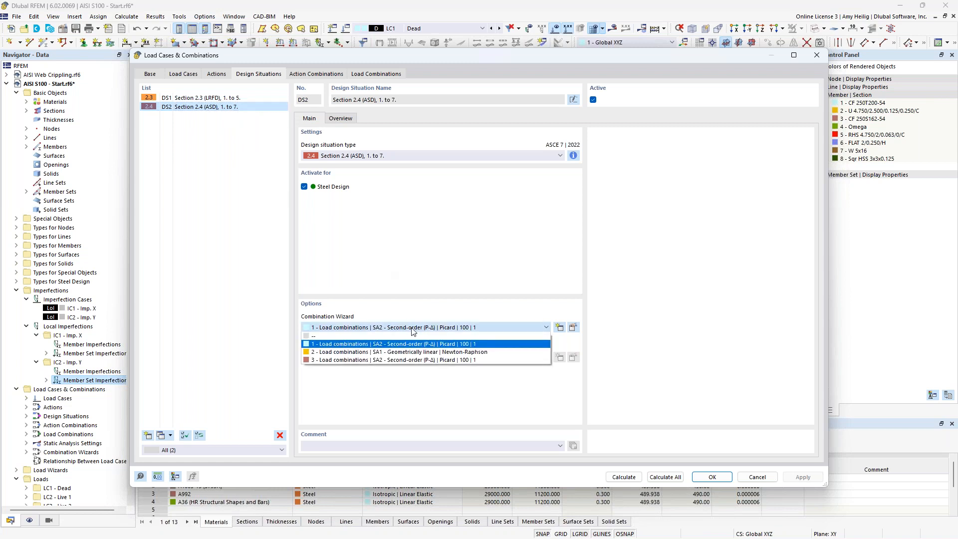
{"action": "left_click", "coordinate": [413, 361]}
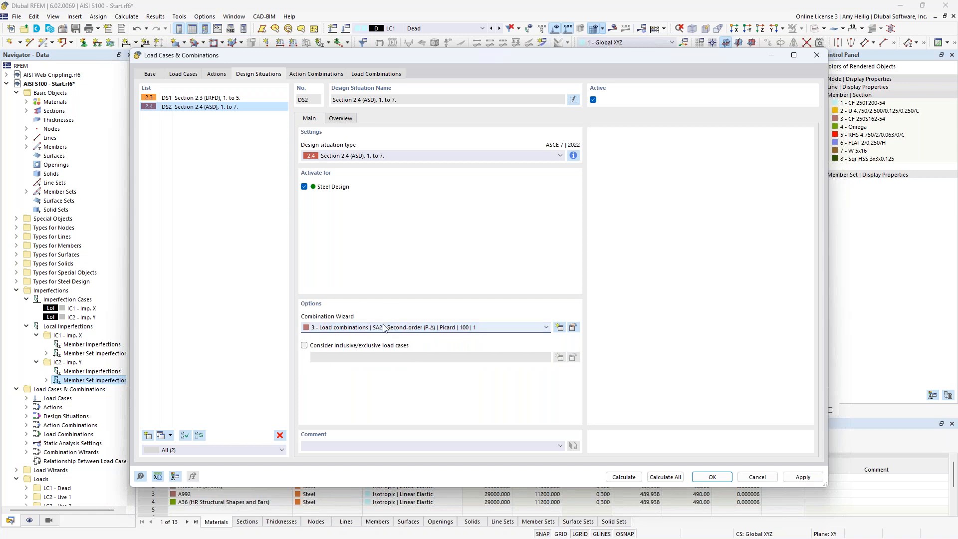
Step: Examine which imperfection case is considered in the generated LRFD and ASD load combinations
{"action": "left_click", "coordinate": [377, 75]}
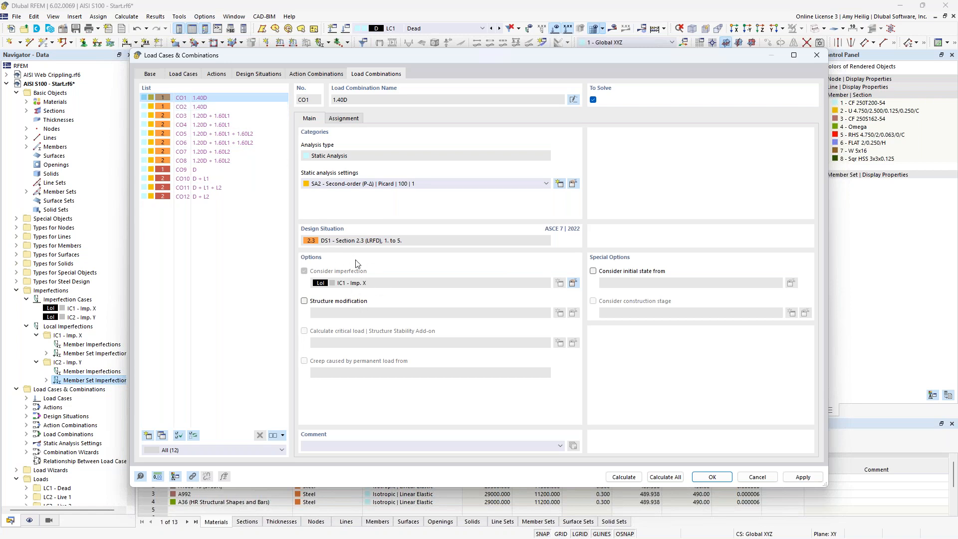
{"action": "left_click", "coordinate": [200, 109]}
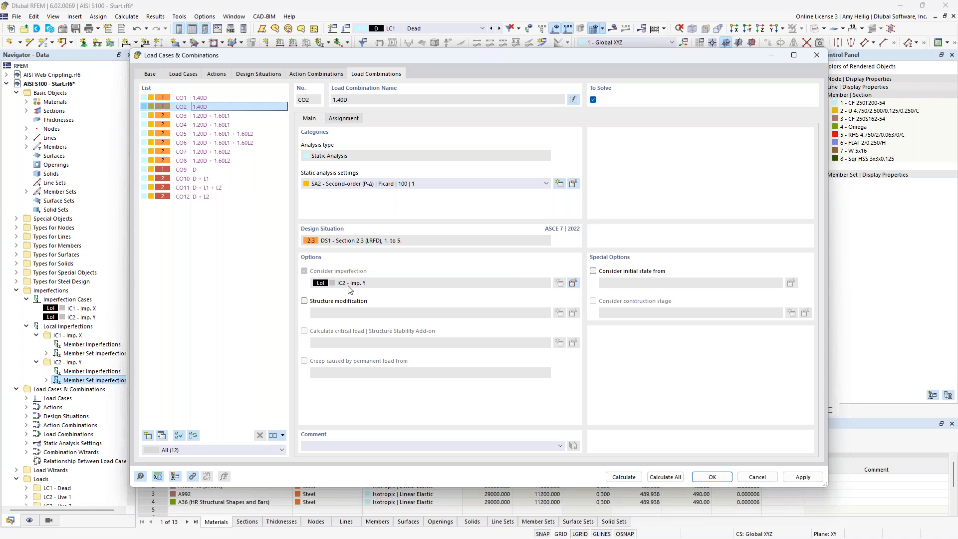
{"action": "left_click", "coordinate": [230, 116]}
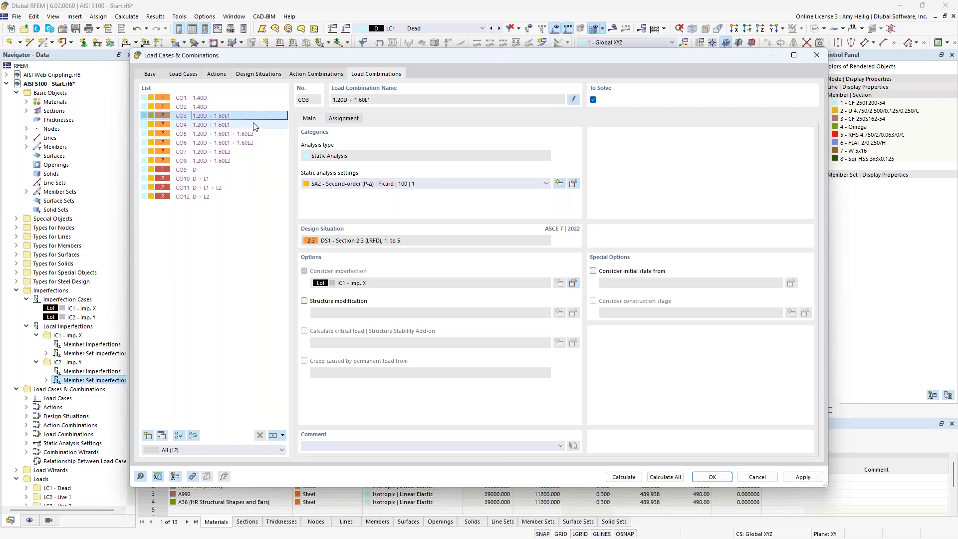
{"action": "left_click", "coordinate": [235, 125]}
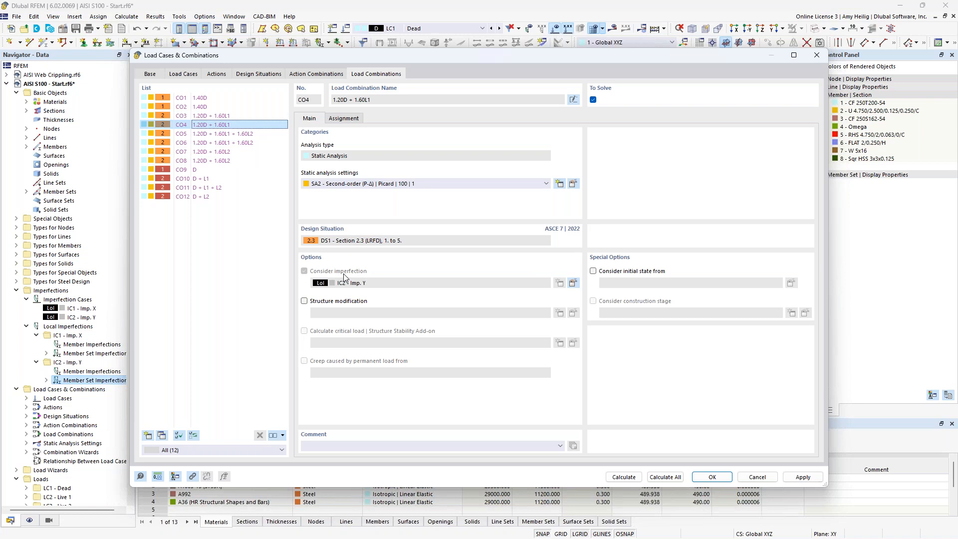
{"action": "left_click", "coordinate": [198, 170]}
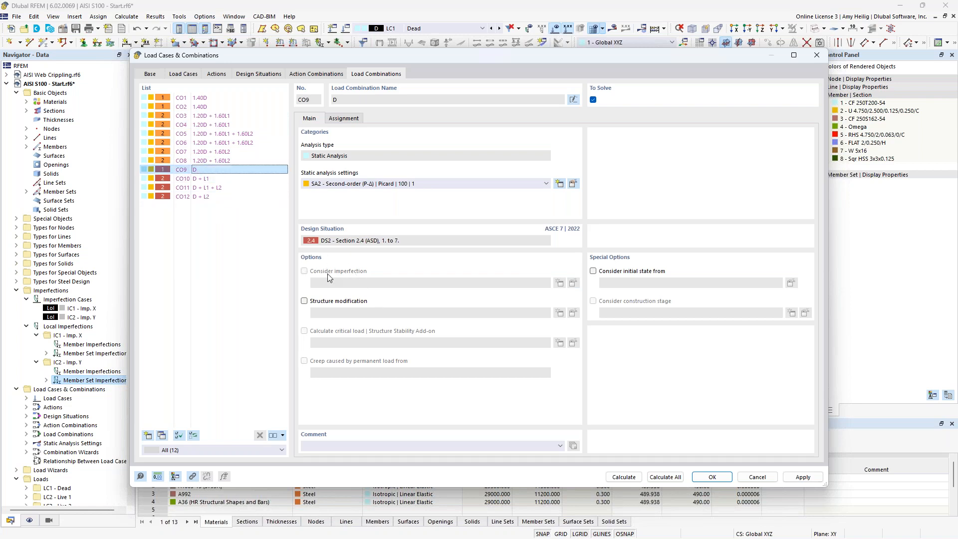
{"action": "left_click", "coordinate": [218, 180]}
{"action": "left_click", "coordinate": [217, 189]}
{"action": "left_click", "coordinate": [216, 198]}
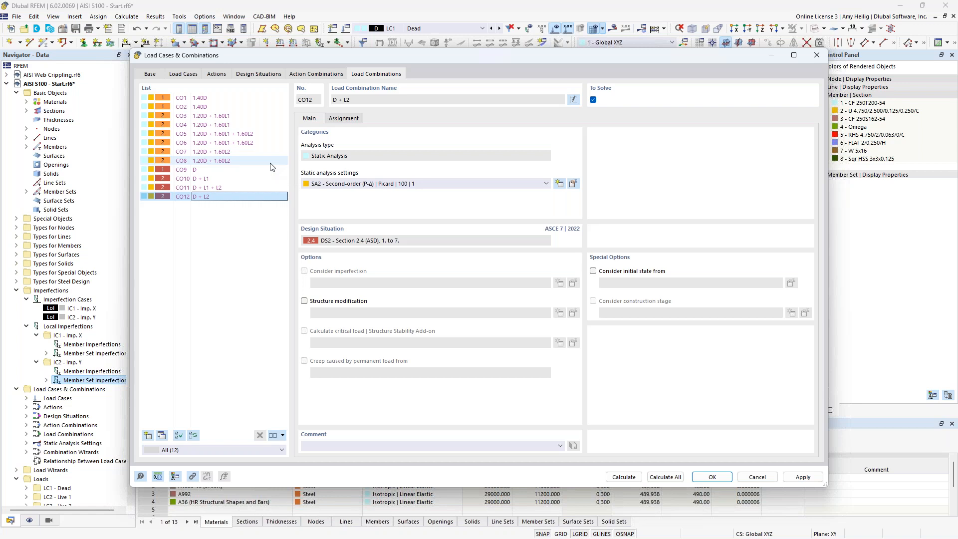
Step: Enable structure modification in DS1's second-order combination wizard 1 and start a new structure modification for it
{"action": "left_click", "coordinate": [256, 75]}
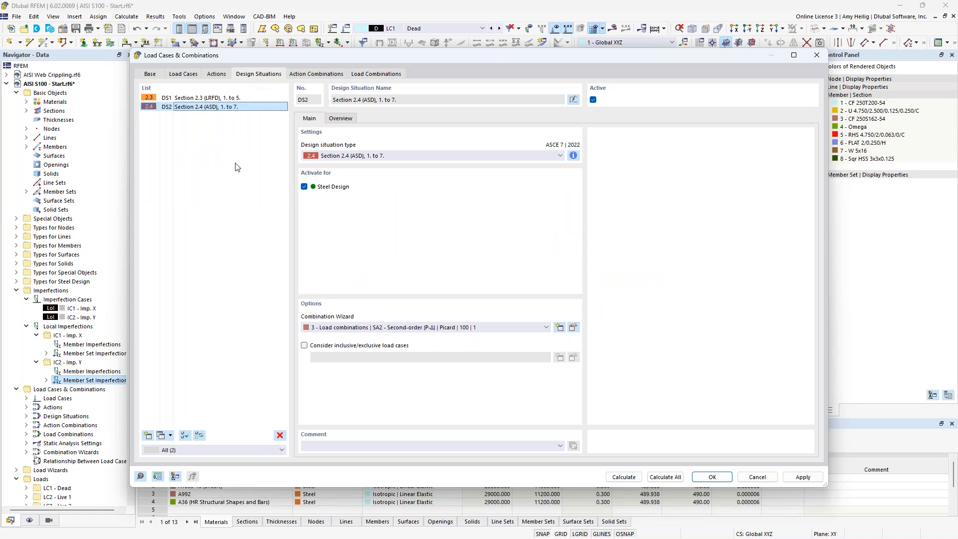
{"action": "left_click", "coordinate": [227, 99]}
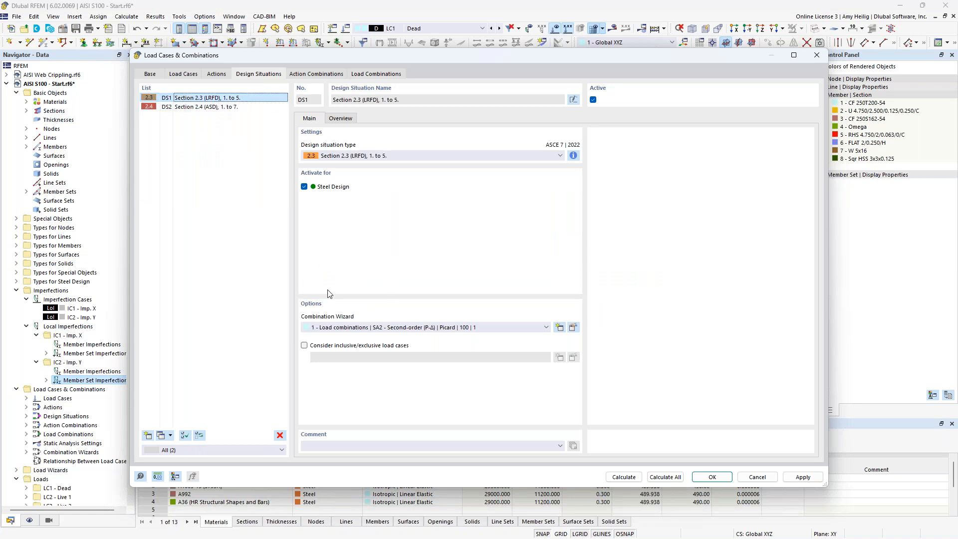
{"action": "left_click", "coordinate": [572, 328]}
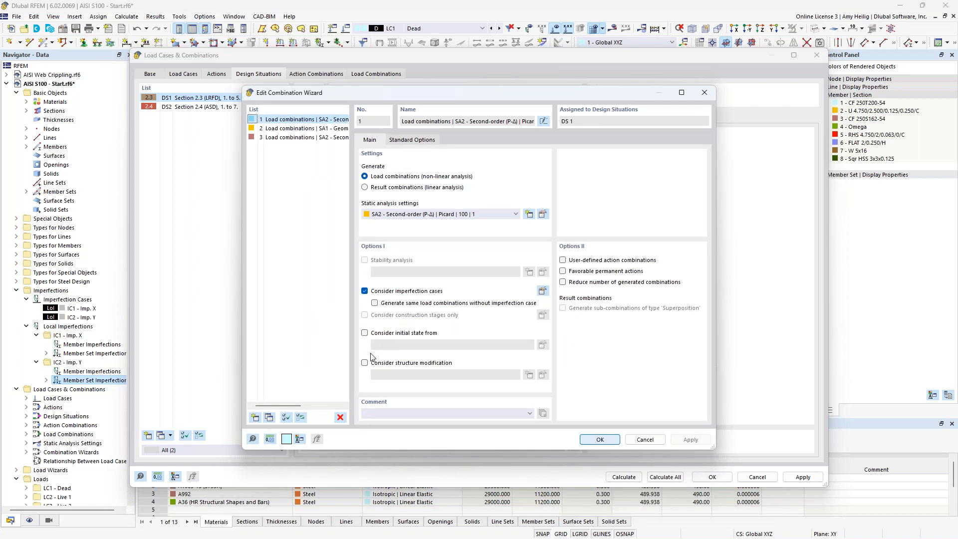
{"action": "left_click", "coordinate": [365, 363]}
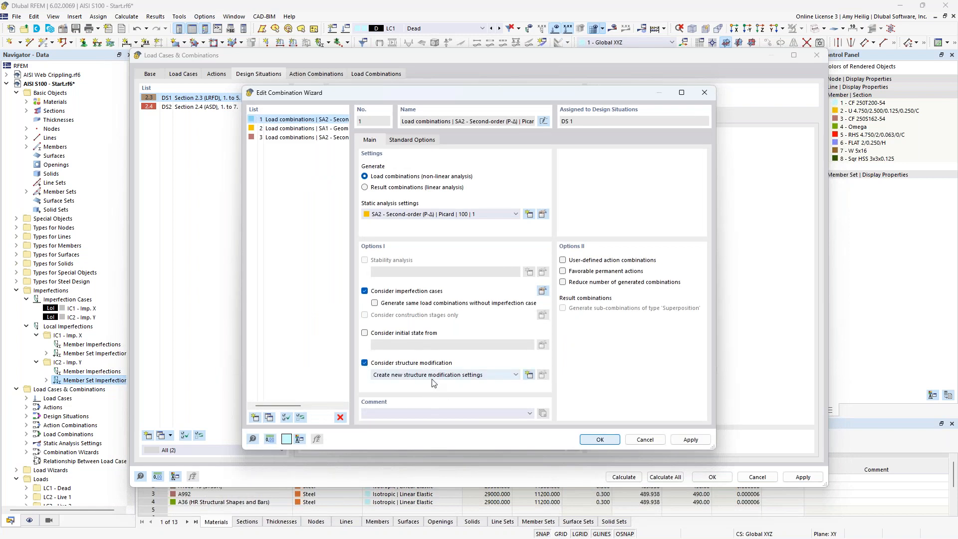
{"action": "left_click", "coordinate": [529, 375]}
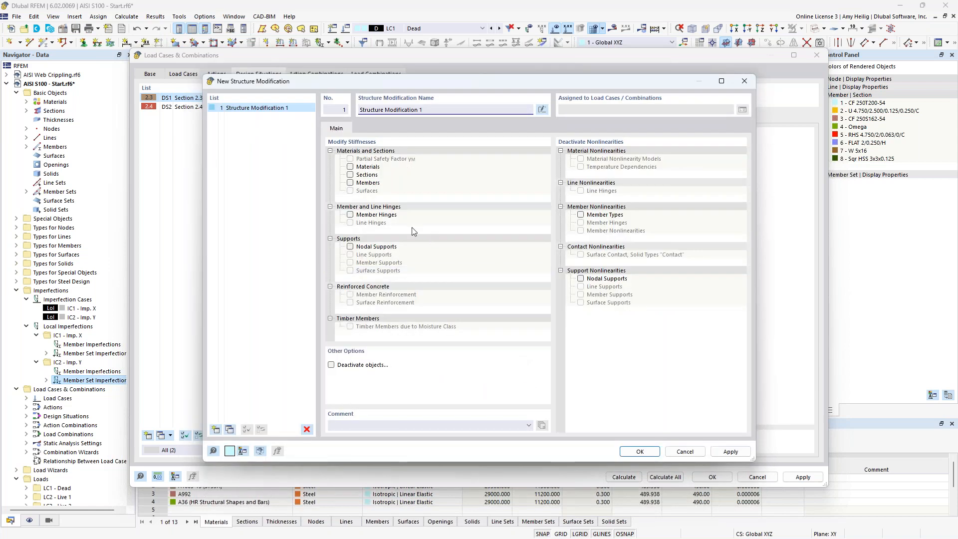
Step: Activate member stiffness modification and create one of type AISI S100-16 C1.1.1.3 | Steel Structures with iterative τb and the LRFD or LSD method
{"action": "left_click", "coordinate": [350, 183]}
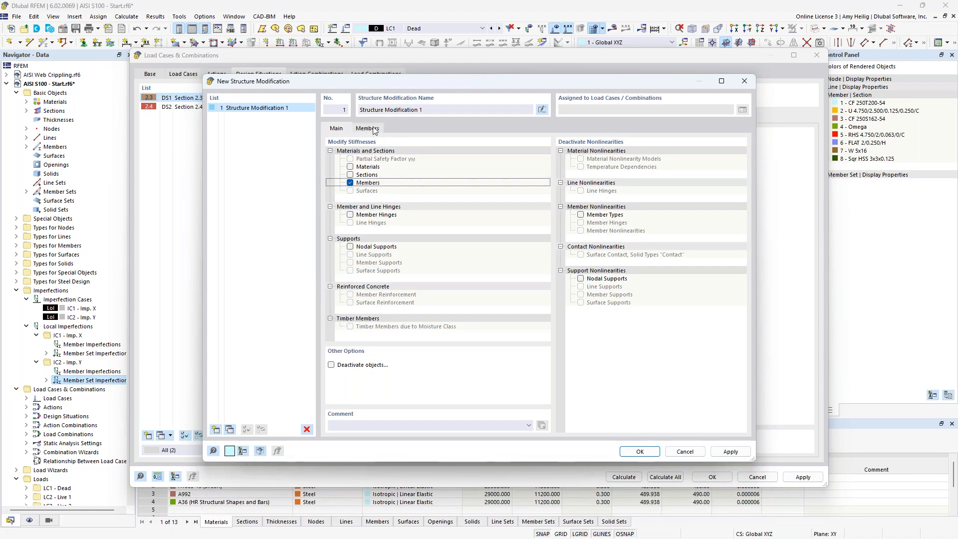
{"action": "left_click", "coordinate": [376, 131]}
{"action": "left_click", "coordinate": [424, 162]}
{"action": "left_click", "coordinate": [460, 164]}
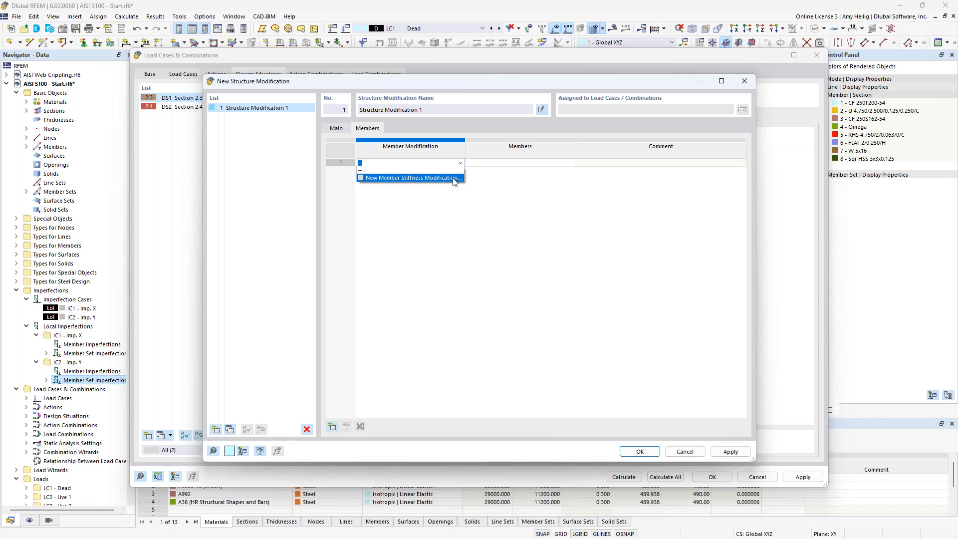
{"action": "left_click", "coordinate": [455, 178]}
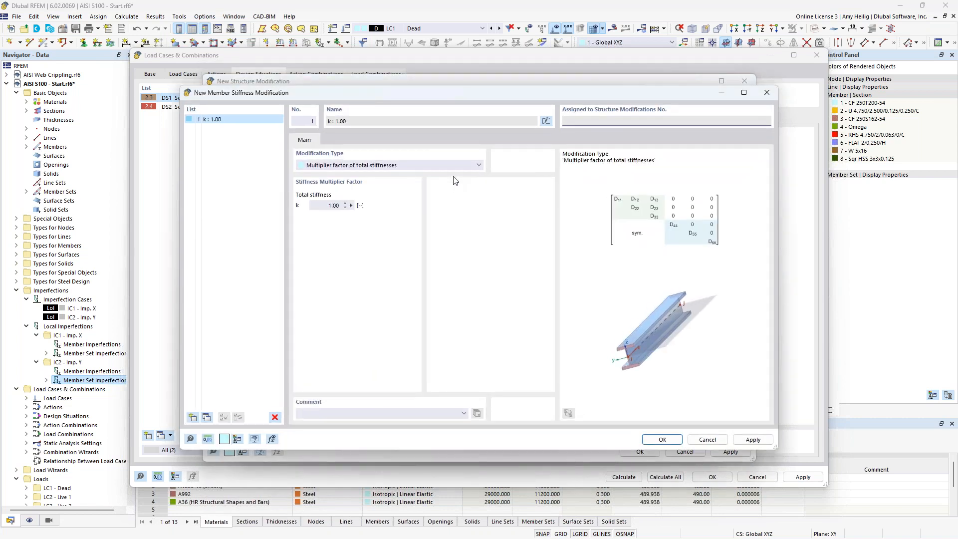
{"action": "left_click", "coordinate": [456, 166]}
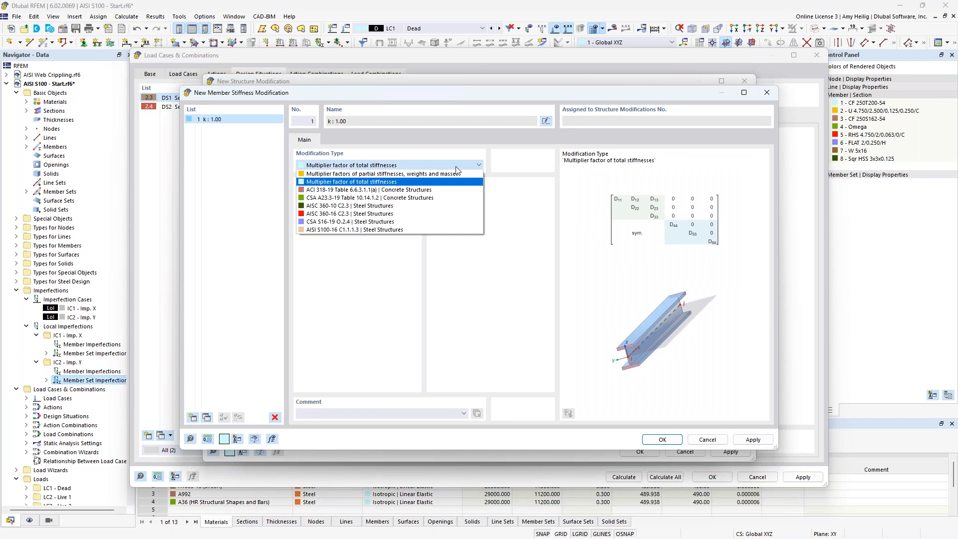
{"action": "left_click", "coordinate": [420, 229]}
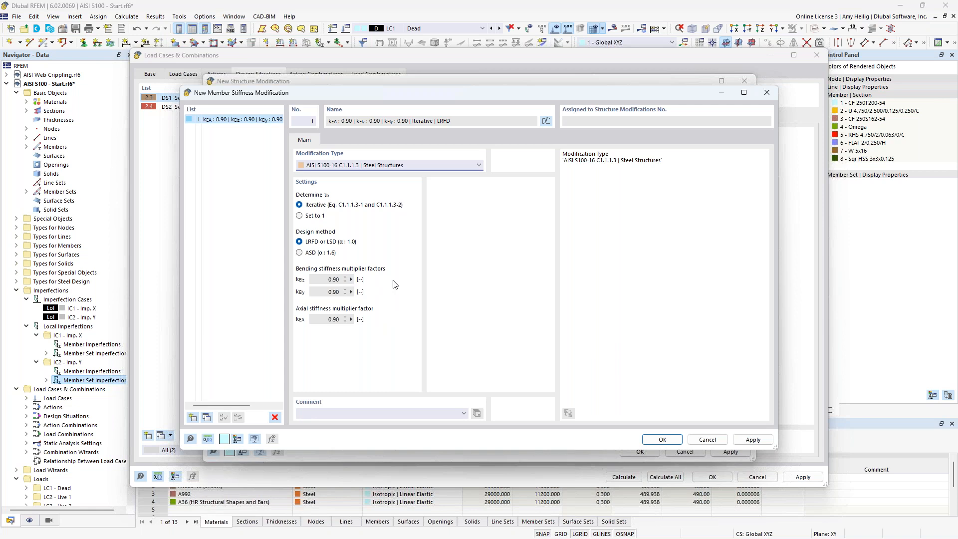
{"action": "left_click", "coordinate": [662, 440]}
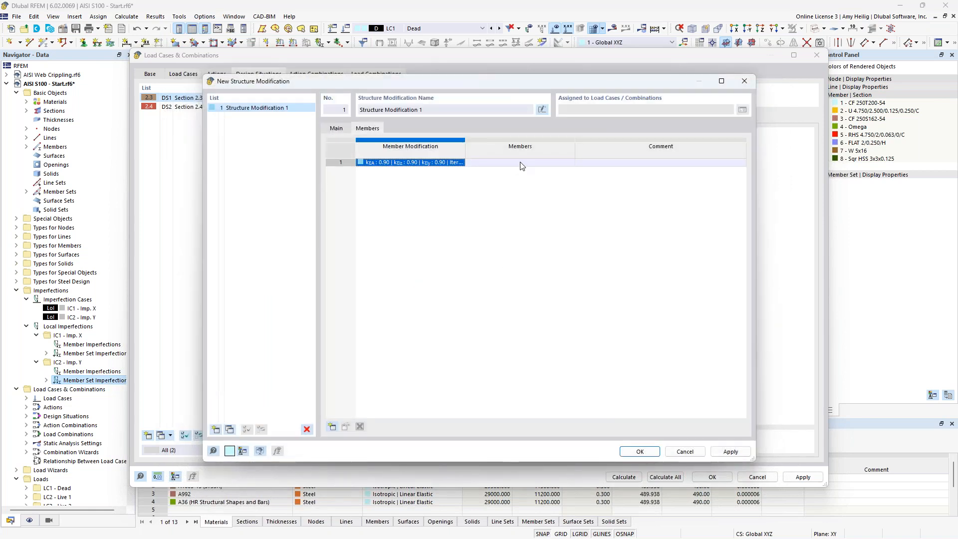
Step: Apply the member stiffness modification to all members and accept Structure Modification 1 for combination wizard 1 only
{"action": "left_click", "coordinate": [520, 162]}
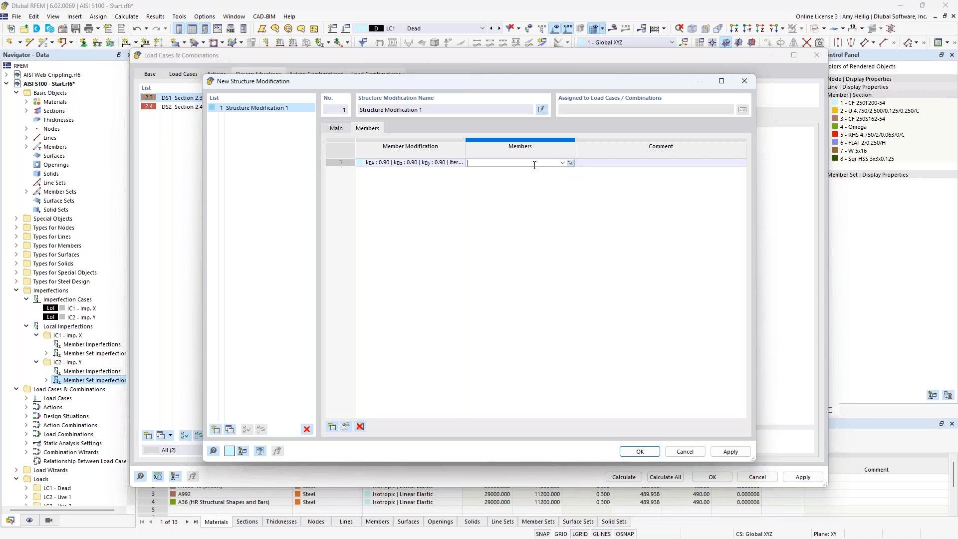
{"action": "left_click", "coordinate": [562, 163]}
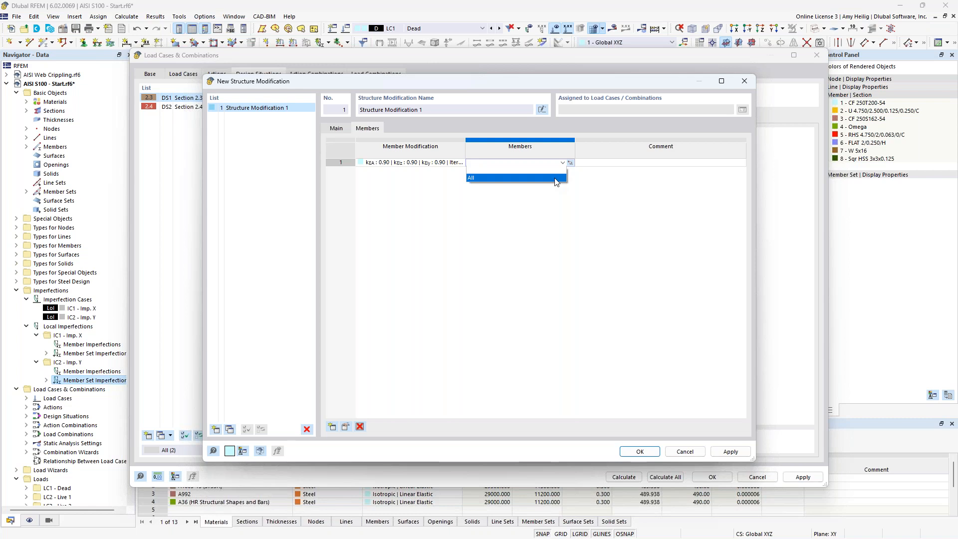
{"action": "left_click", "coordinate": [556, 179]}
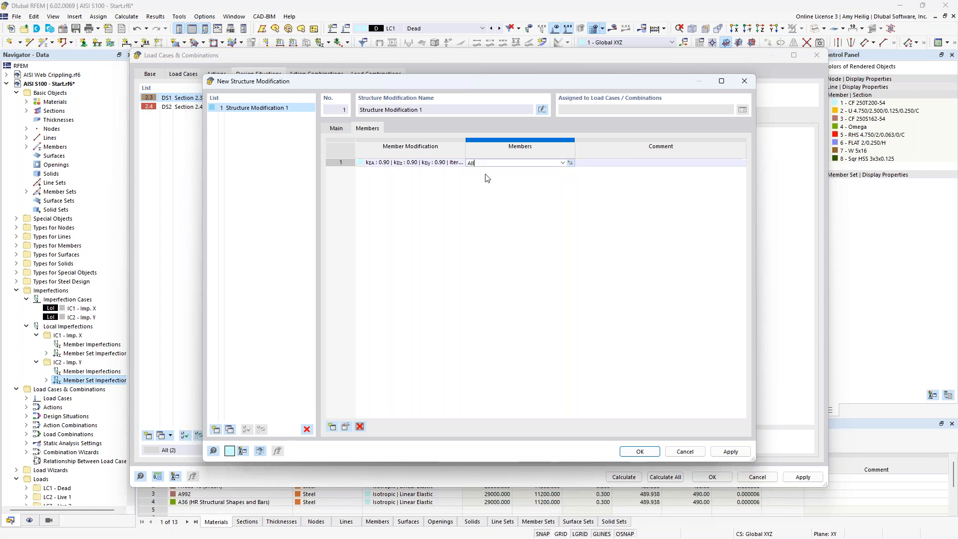
{"action": "left_click", "coordinate": [646, 452]}
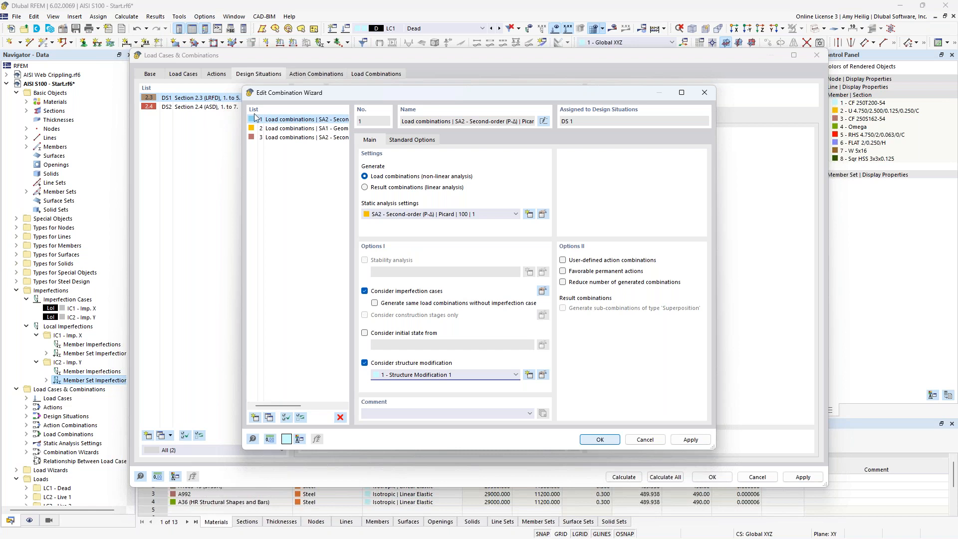
{"action": "left_click", "coordinate": [289, 139]}
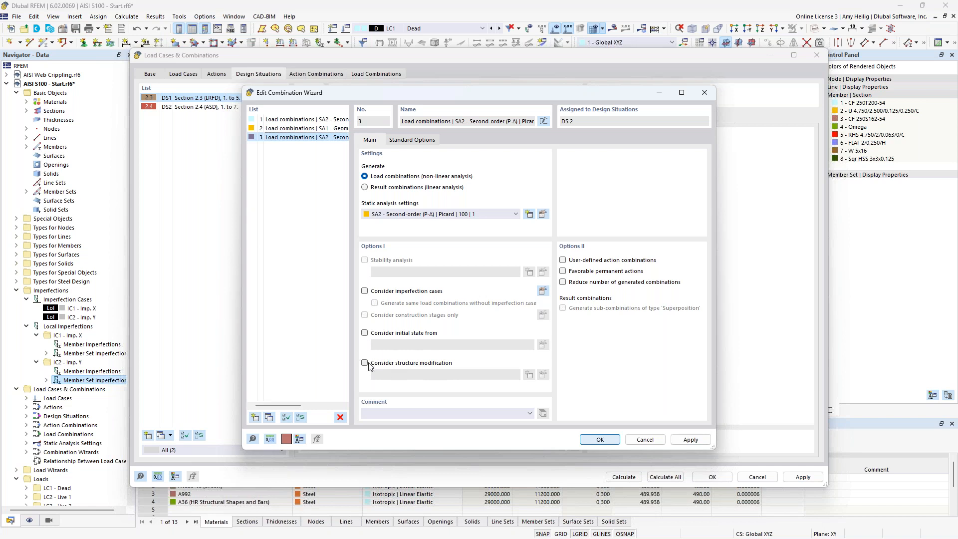
{"action": "left_click", "coordinate": [596, 440]}
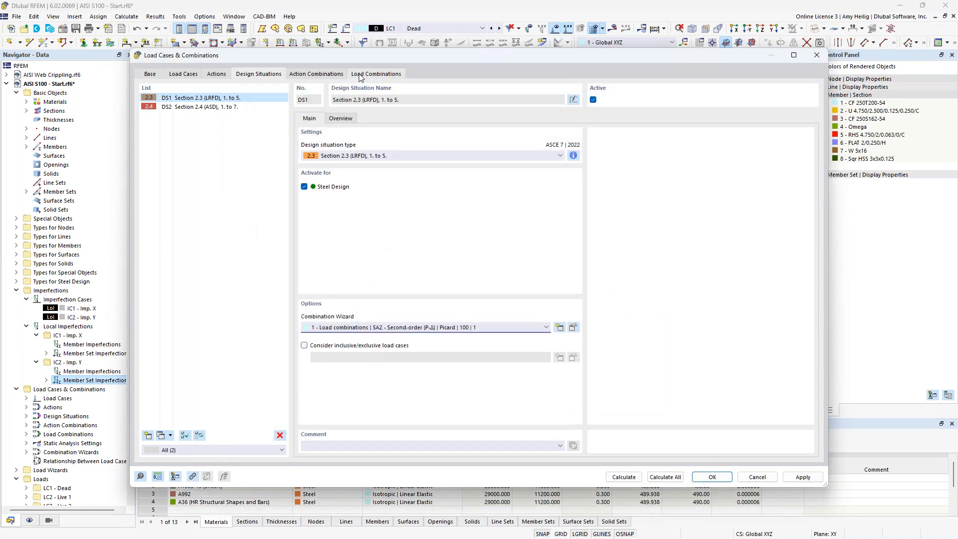
Step: Examine the imperfection and structure modification settings in the generated LRFD and ASD load combinations
{"action": "left_click", "coordinate": [361, 75]}
{"action": "left_click", "coordinate": [239, 100]}
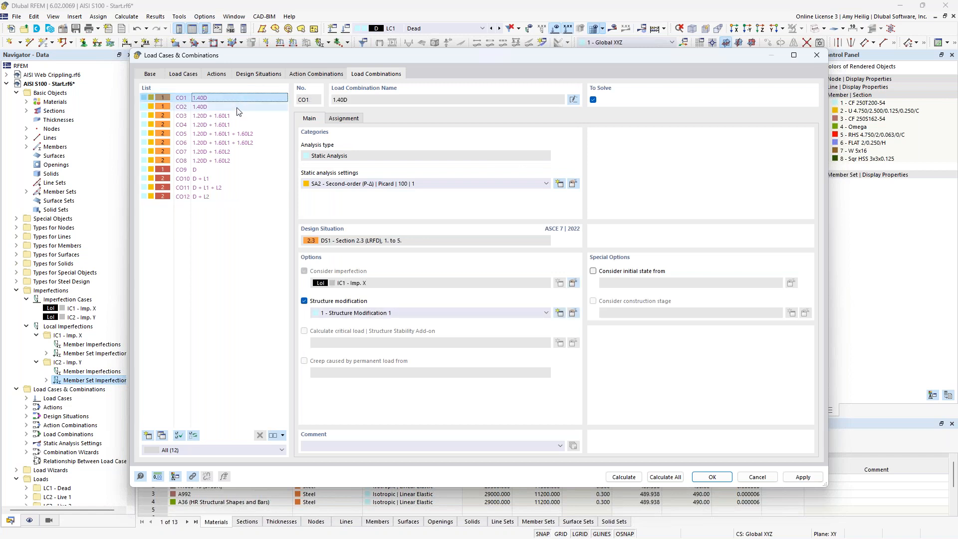
{"action": "left_click", "coordinate": [236, 106]}
{"action": "left_click", "coordinate": [236, 116]}
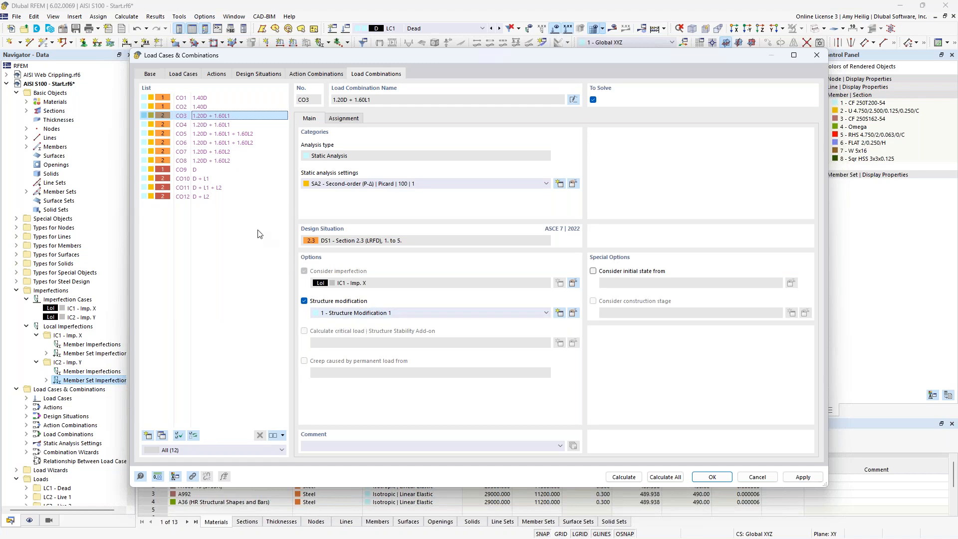
{"action": "left_click", "coordinate": [215, 172]}
{"action": "left_click", "coordinate": [215, 179]}
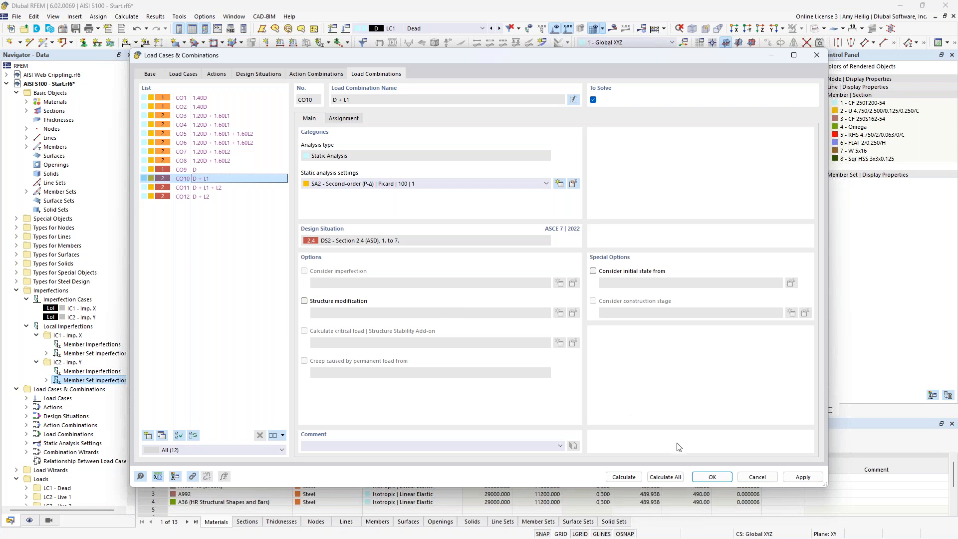
Step: Accept the load cases and combinations settings and hide the loads in the model view
{"action": "left_click", "coordinate": [711, 477]}
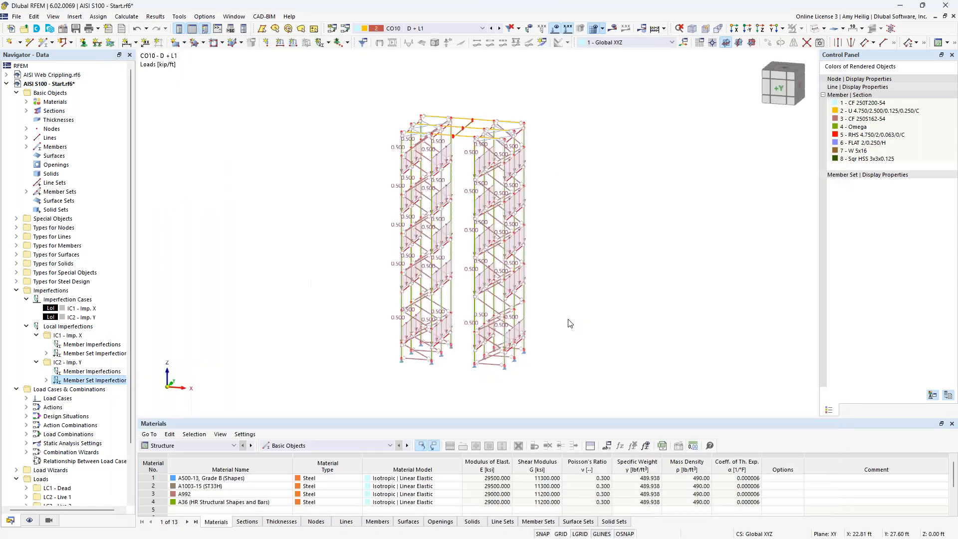
{"action": "left_click", "coordinate": [554, 28]}
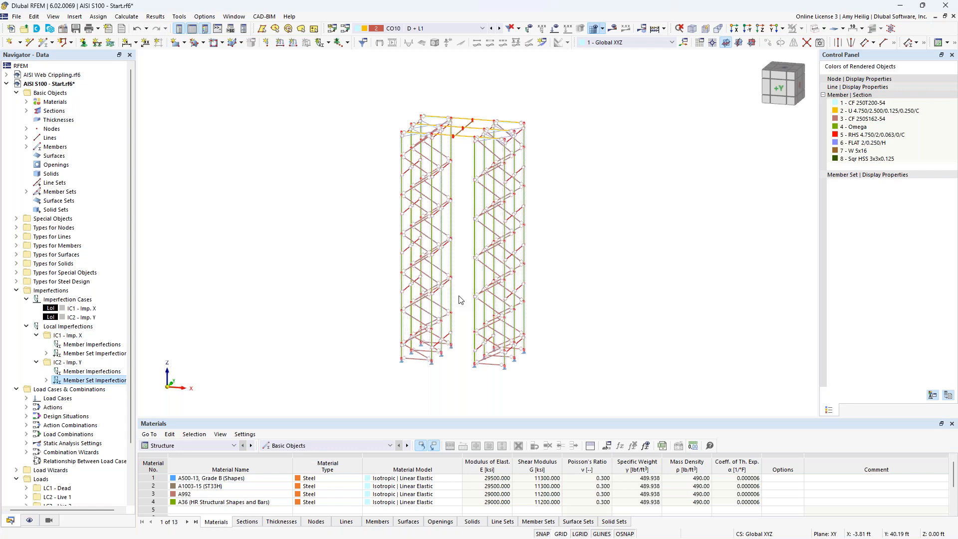
Step: Switch to the PowerPoint slide show of the AISI S100 cold-formed steel webinar
{"action": "key", "text": "super+Tab"}
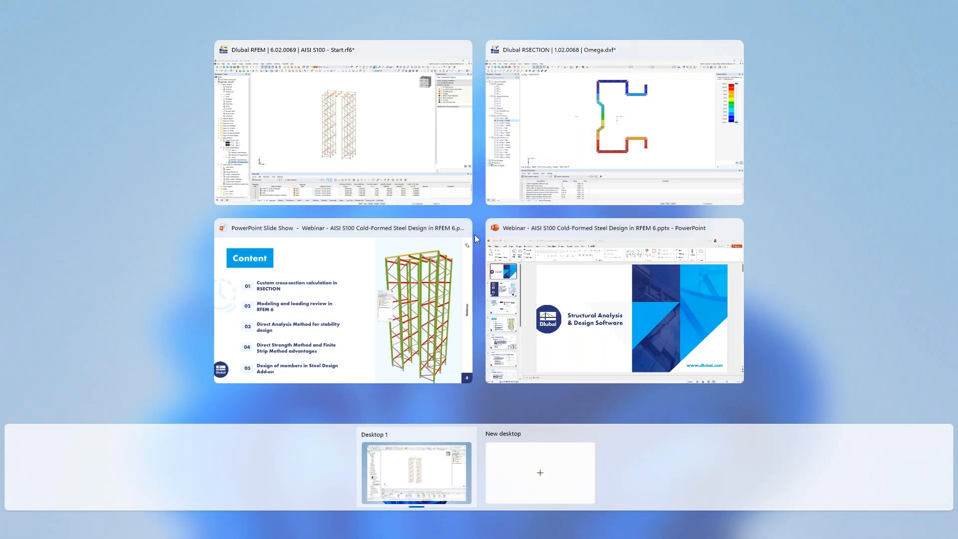
{"action": "left_click", "coordinate": [425, 286]}
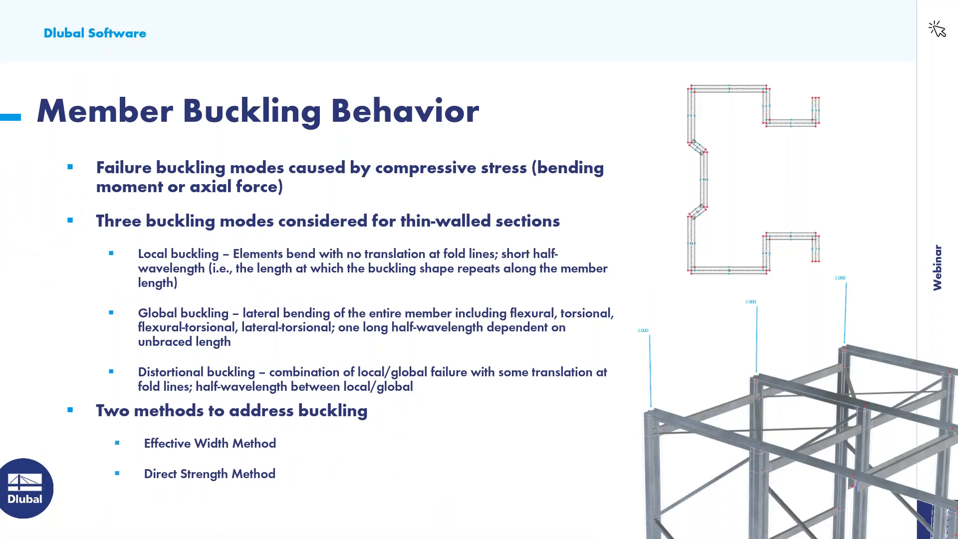
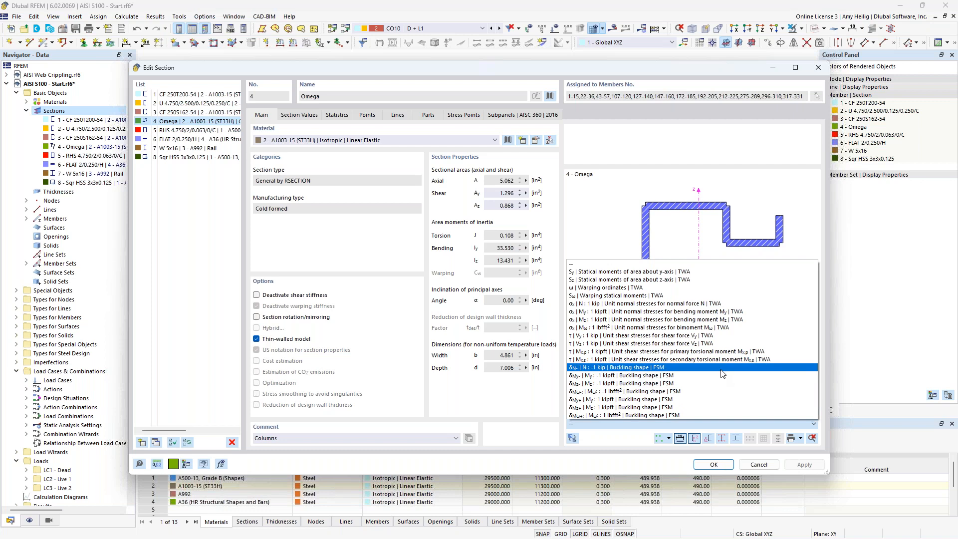
Step: Plot the local, distortional and global buckling curves in the Omega section's finite strip analysis results for the N : -1 kip buckling shape
{"action": "key", "text": "Escape"}
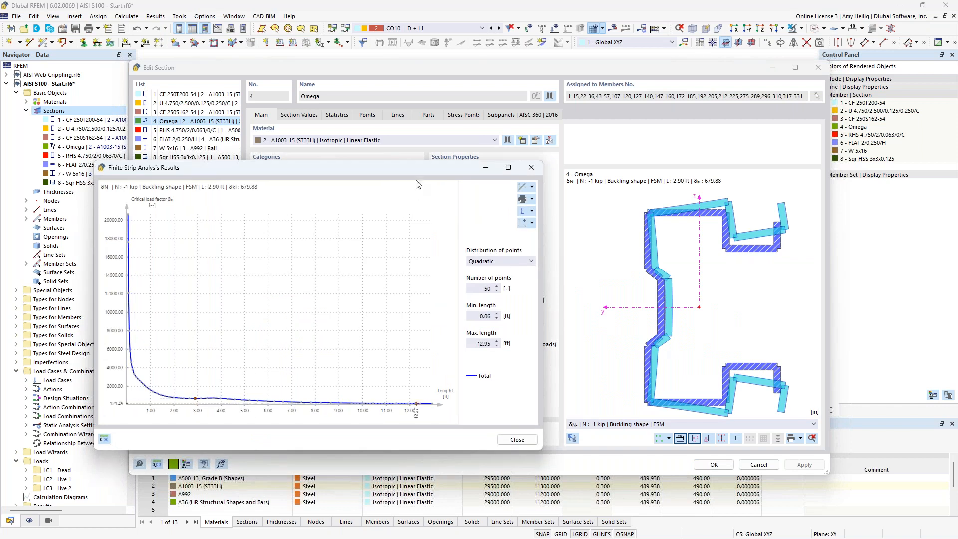
{"action": "mouse_move", "coordinate": [426, 165]}
{"action": "left_mouse_down"}
{"action": "mouse_move", "coordinate": [520, 184]}
{"action": "mouse_move", "coordinate": [523, 163]}
{"action": "left_mouse_up"}
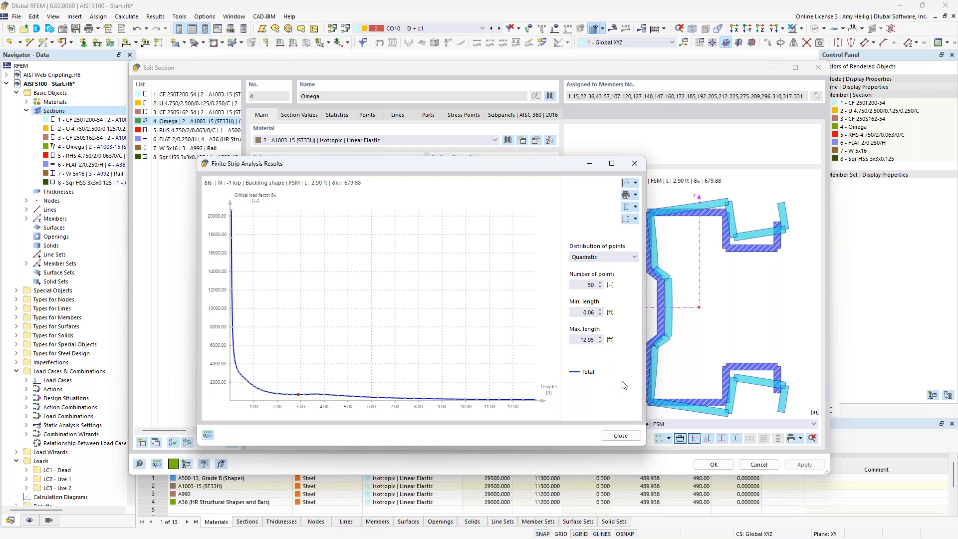
{"action": "left_click", "coordinate": [635, 210]}
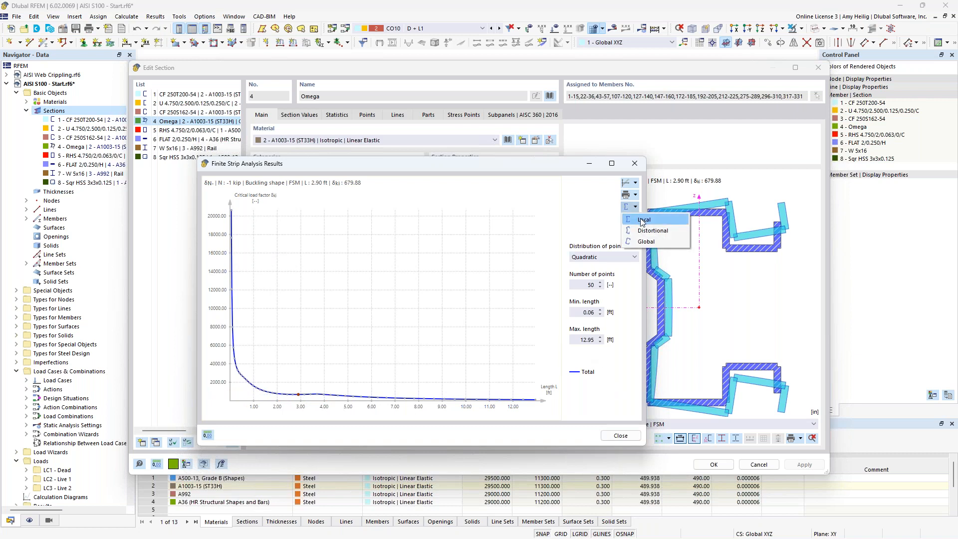
{"action": "left_click", "coordinate": [638, 214]}
{"action": "left_click", "coordinate": [636, 209]}
{"action": "left_click", "coordinate": [651, 221]}
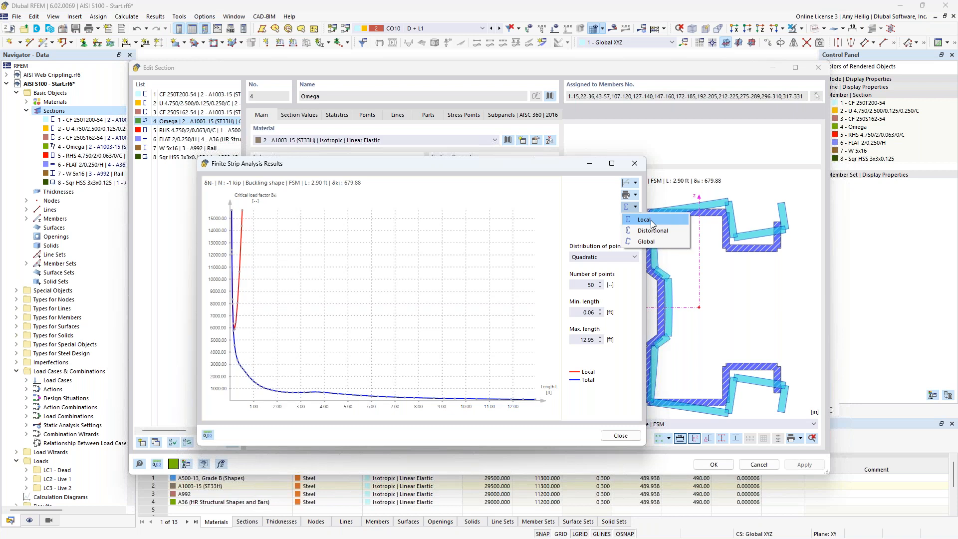
{"action": "left_click", "coordinate": [652, 230]}
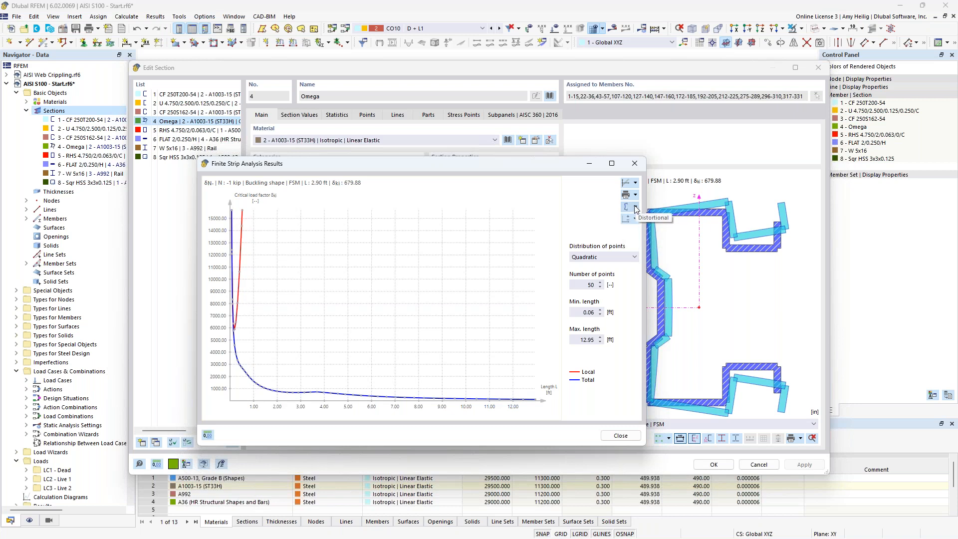
{"action": "left_click", "coordinate": [636, 208]}
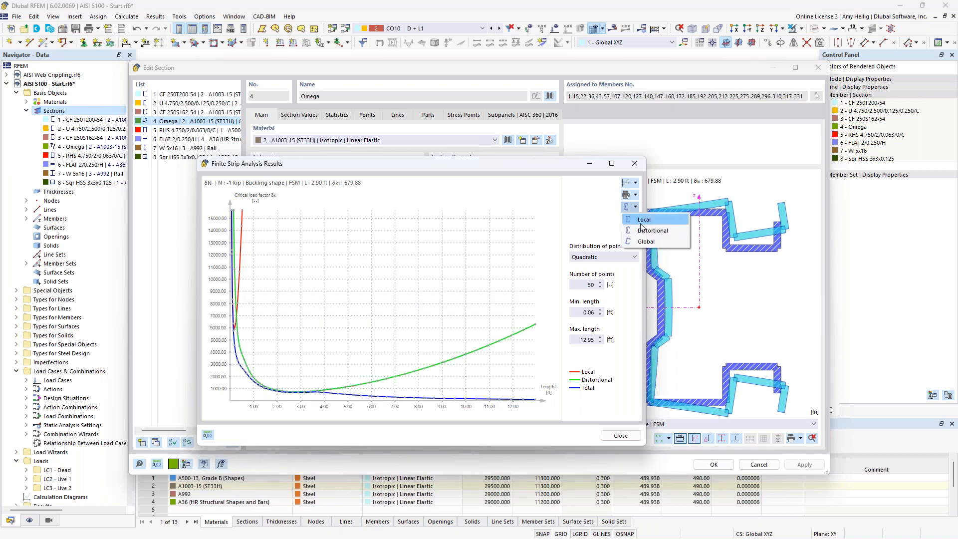
{"action": "left_click", "coordinate": [644, 243]}
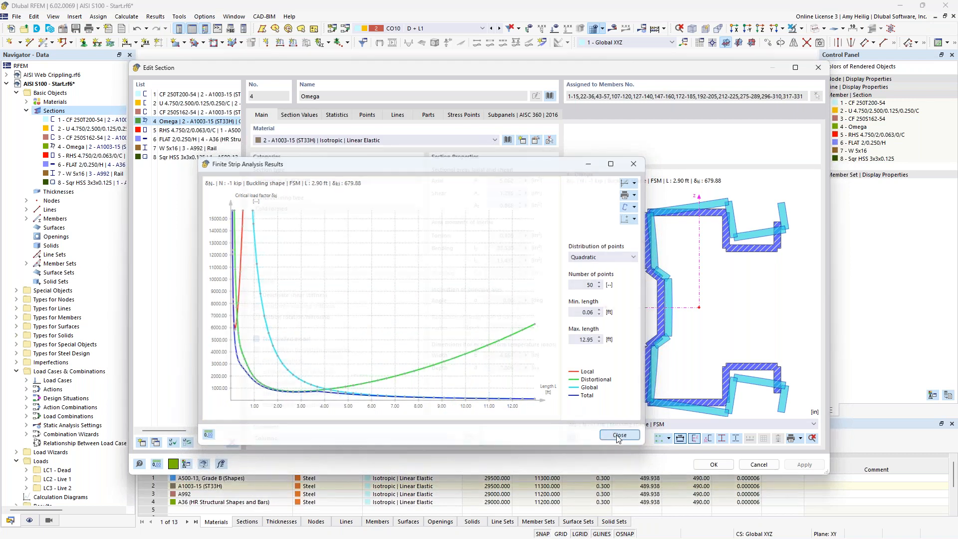
Step: Leave the finite strip results and the Omega section without changes, and collapse the list of sections
{"action": "left_click", "coordinate": [619, 437]}
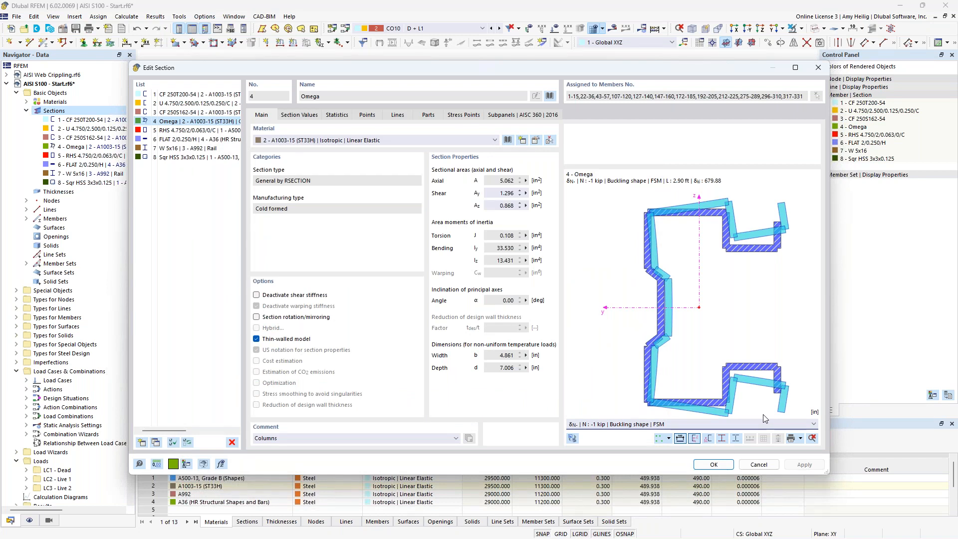
{"action": "left_click", "coordinate": [765, 466]}
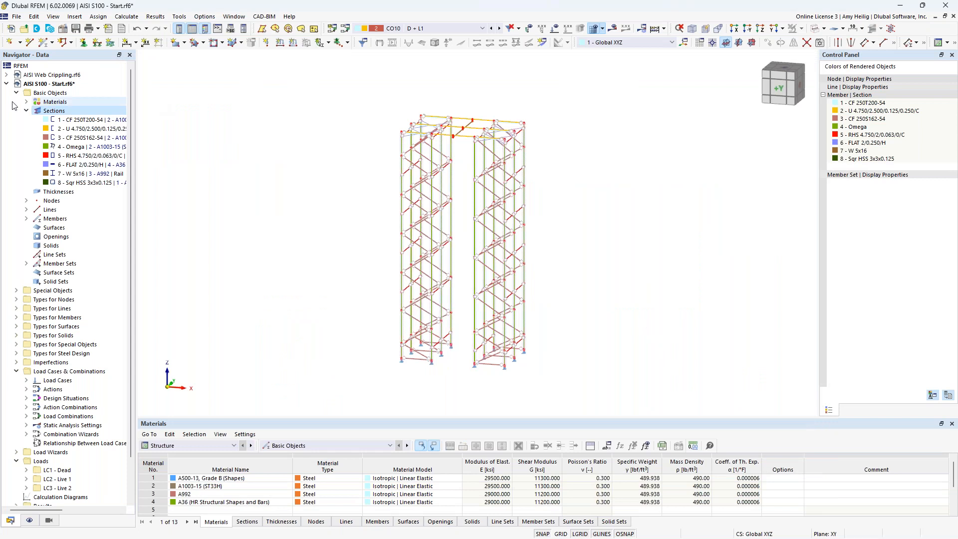
{"action": "left_click", "coordinate": [26, 111]}
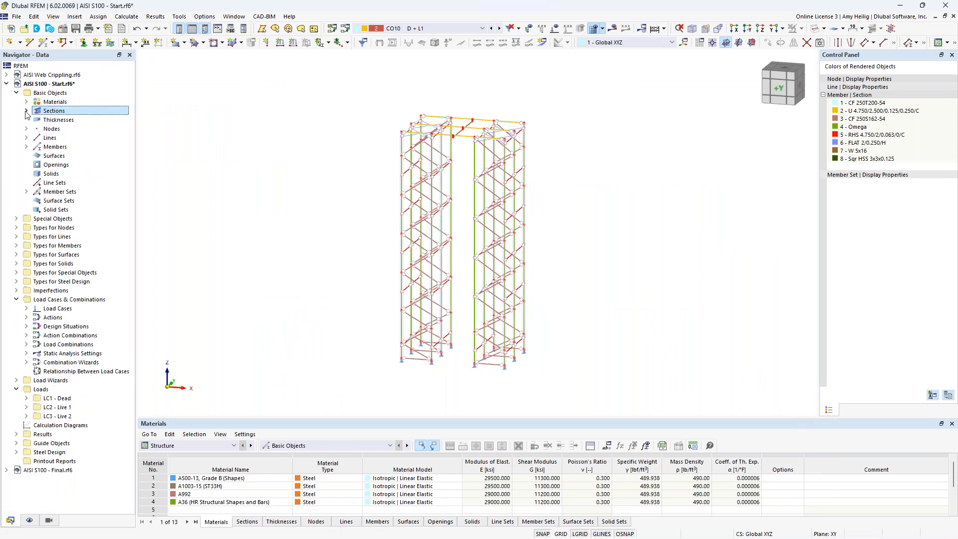
Step: Limit the visible members to those with section 5 - RHS 4.750/2/0.063/0/C, and show the hidden objects in the background
{"action": "left_click", "coordinate": [55, 521]}
{"action": "left_click", "coordinate": [45, 445]}
{"action": "left_click", "coordinate": [45, 446]}
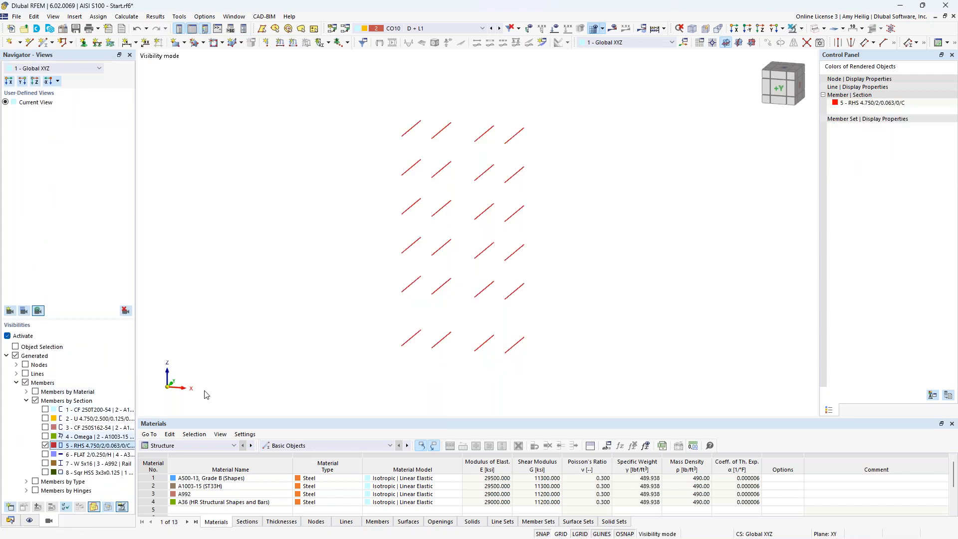
{"action": "right_click", "coordinate": [648, 153]}
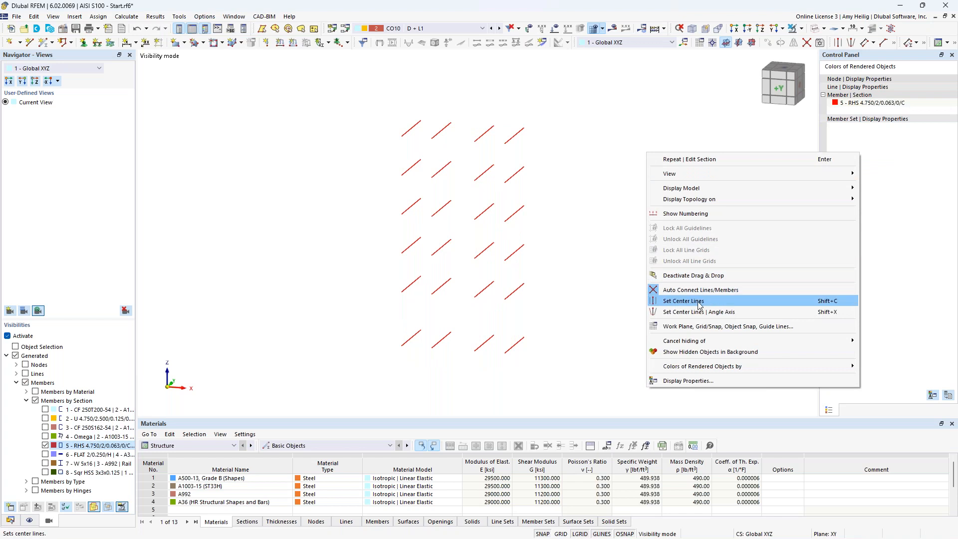
{"action": "left_click", "coordinate": [699, 352]}
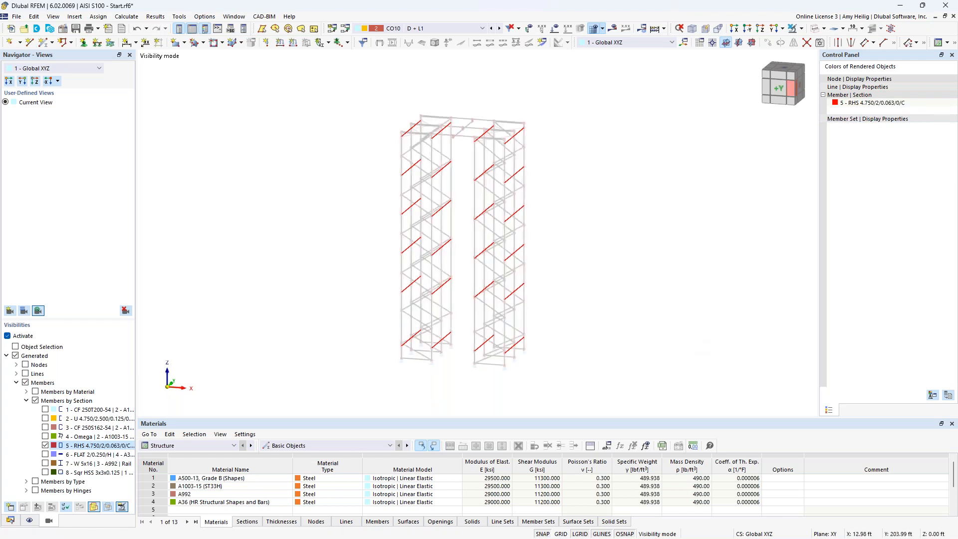
Step: Display the model as rendered solids and inspect the RHS beams between the rack uprights
{"action": "left_click", "coordinate": [815, 28]}
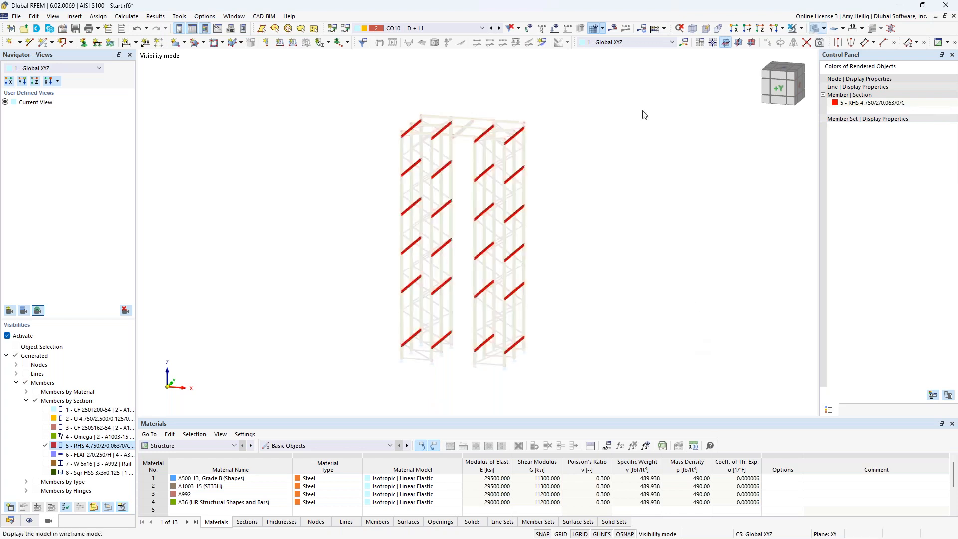
{"action": "middle_click_drag", "start_coordinate": [524, 192], "coordinate": [494, 224], "text": "ctrl"}
{"action": "scroll", "coordinate": [488, 227], "scroll_direction": "up", "scroll_amount": 1}
{"action": "scroll", "coordinate": [489, 230], "scroll_direction": "up", "scroll_amount": 8}
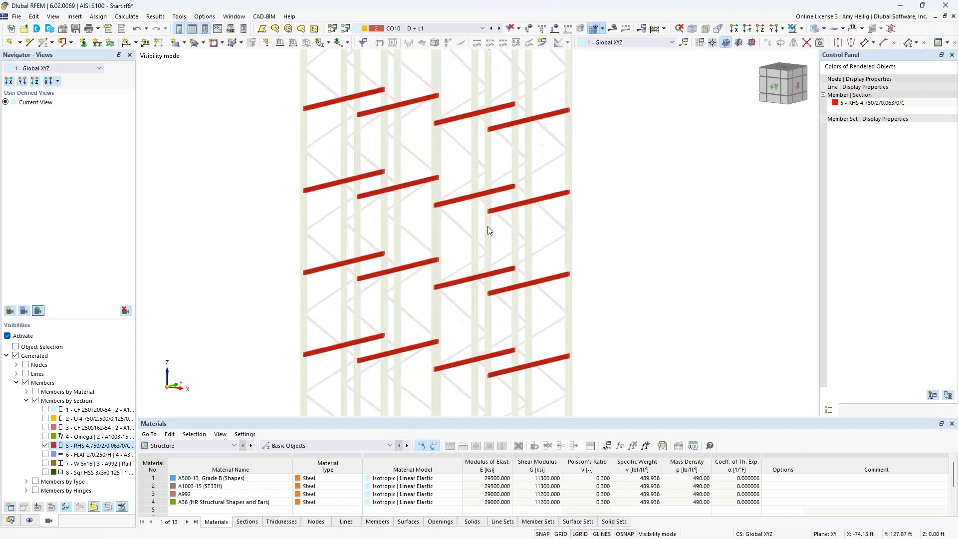
{"action": "middle_click_drag", "start_coordinate": [488, 231], "coordinate": [544, 239], "text": "ctrl"}
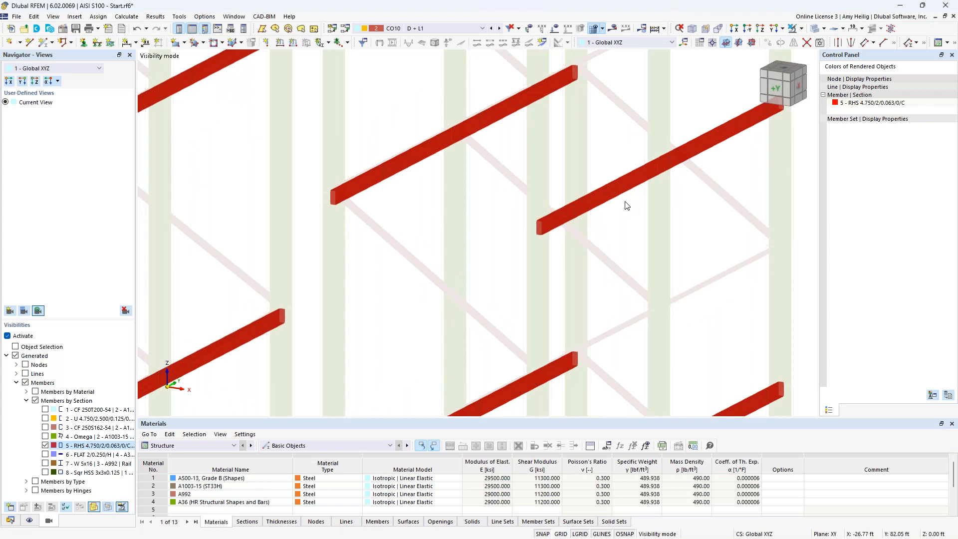
{"action": "scroll", "coordinate": [627, 206], "scroll_direction": "down", "scroll_amount": 10}
{"action": "middle_click_drag", "start_coordinate": [575, 202], "coordinate": [537, 205]}
Step: Open all visible RHS beams together for editing and activate their design properties
{"action": "left_click_drag", "start_coordinate": [621, 381], "coordinate": [367, 86]}
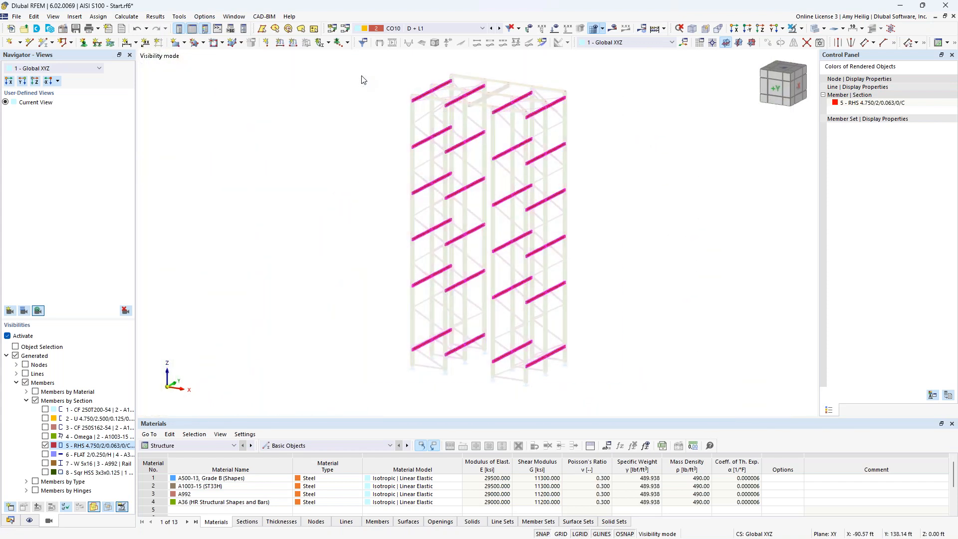
{"action": "double_click", "coordinate": [426, 98]}
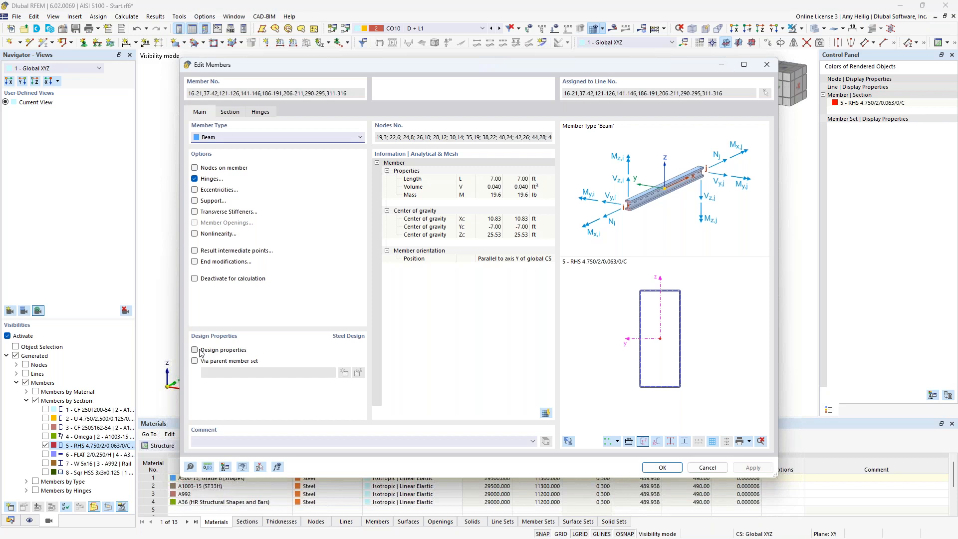
{"action": "left_click", "coordinate": [205, 350]}
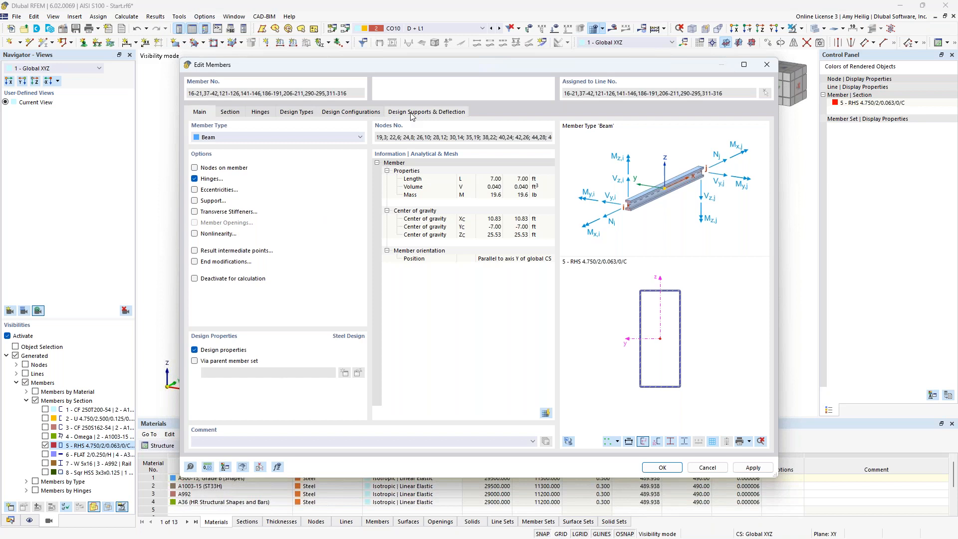
Step: Create effective lengths for the RHS beams according to AISI S100, previewing them within the surrounding rack model
{"action": "left_click", "coordinate": [300, 113]}
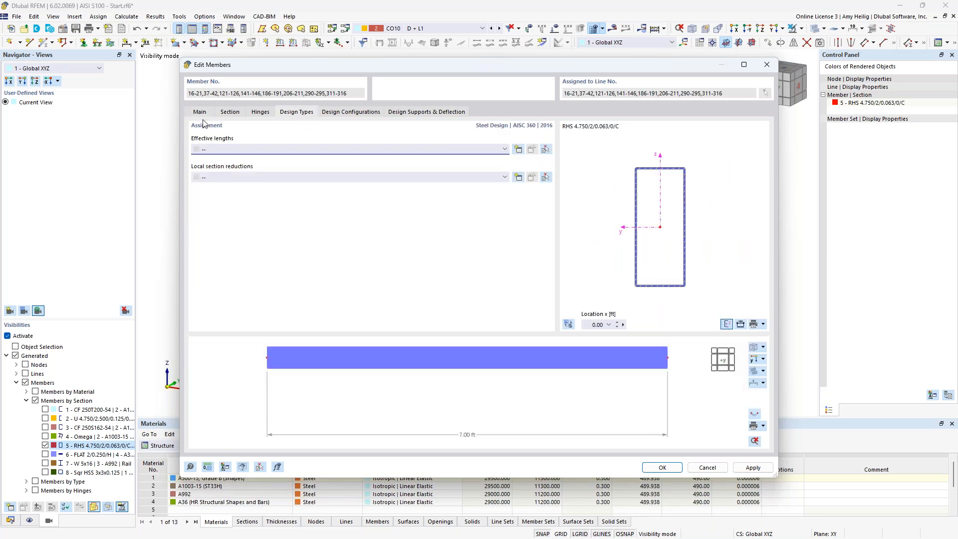
{"action": "left_click", "coordinate": [519, 152]}
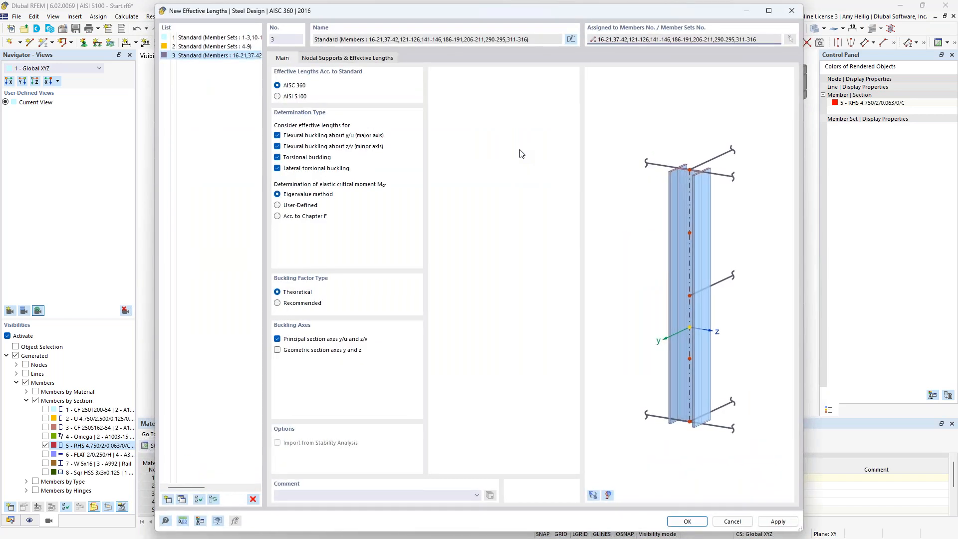
{"action": "left_click", "coordinate": [594, 495]}
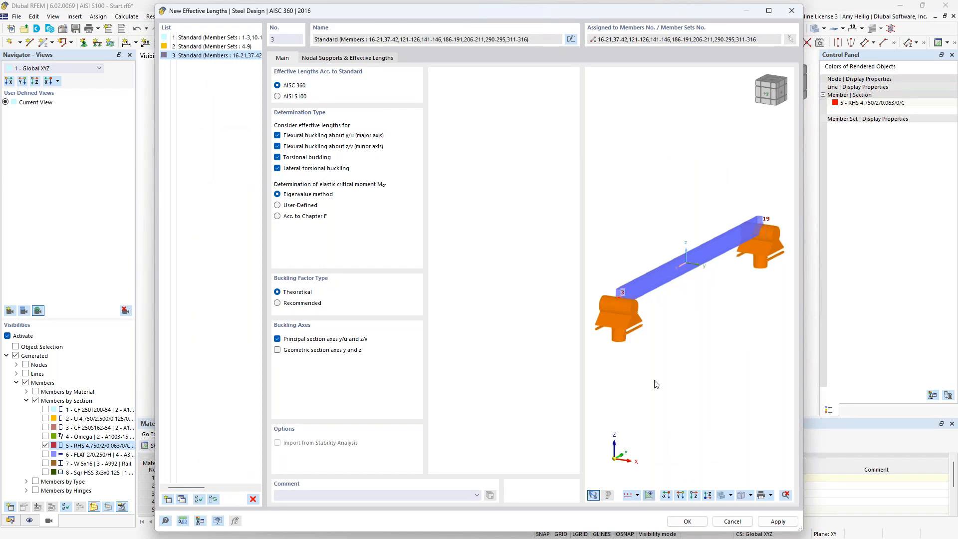
{"action": "scroll", "coordinate": [667, 304], "scroll_direction": "down", "scroll_amount": 2}
{"action": "scroll", "coordinate": [667, 304], "scroll_direction": "down", "scroll_amount": 2}
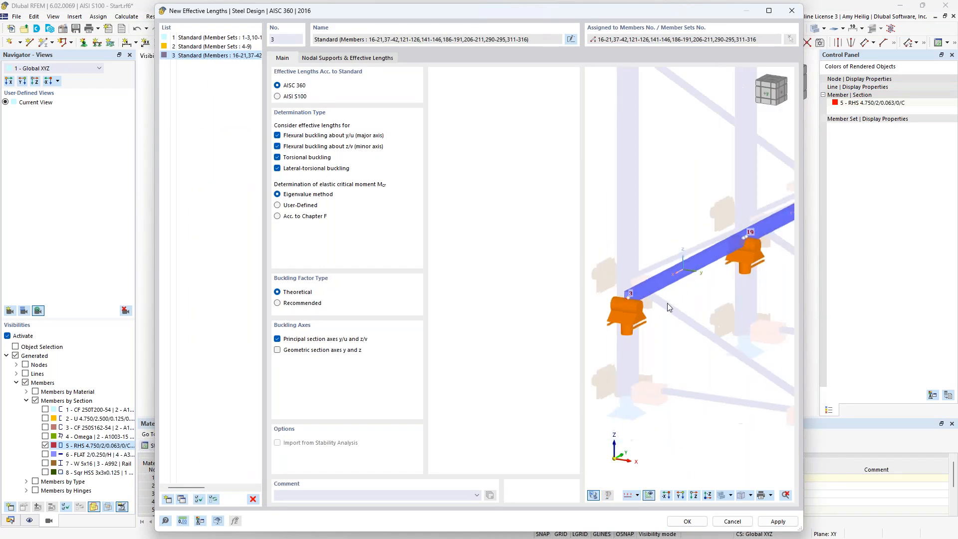
{"action": "middle_click_drag", "start_coordinate": [718, 314], "coordinate": [680, 335]}
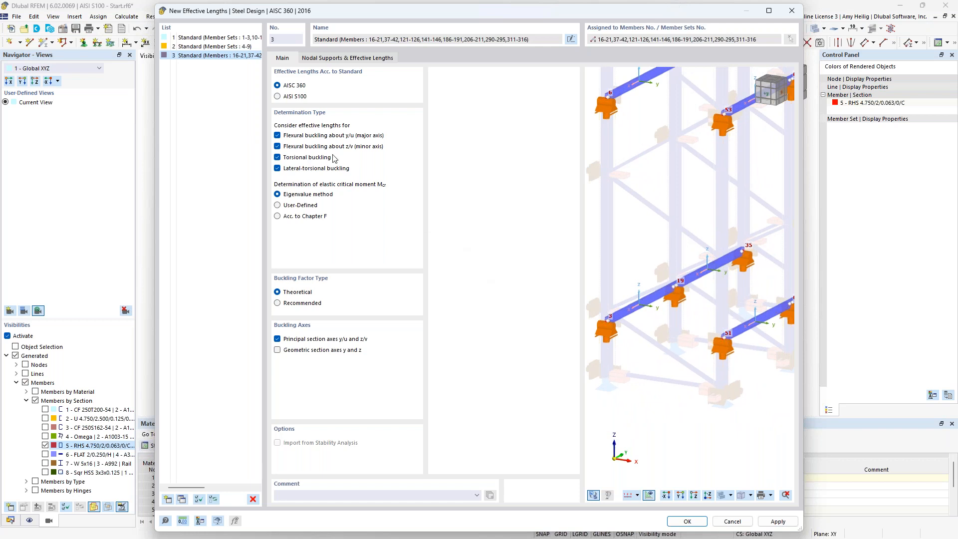
{"action": "left_click", "coordinate": [277, 97]}
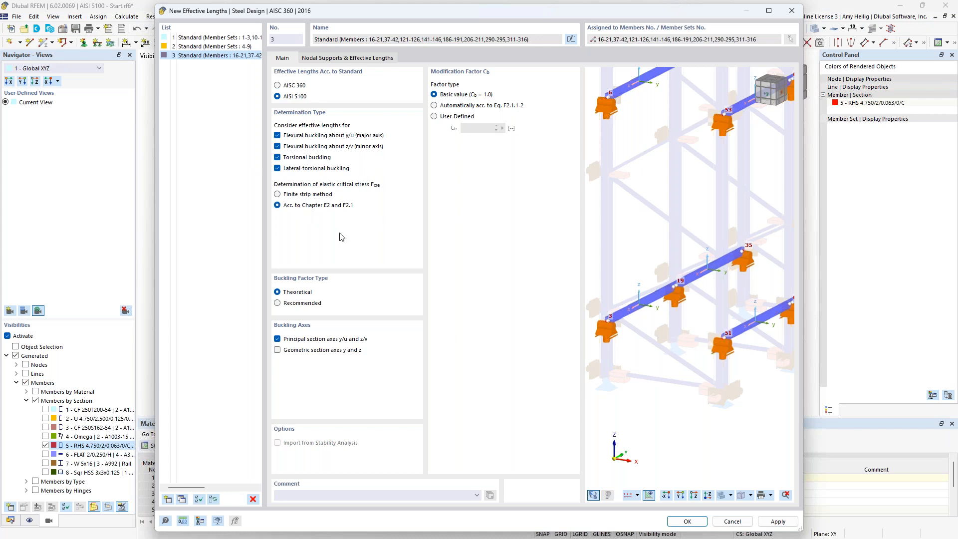
Step: Switch to the PowerPoint slide show to read the RFEM and Stability Design slide
{"action": "key", "text": "super+Tab"}
{"action": "left_click", "coordinate": [537, 173]}
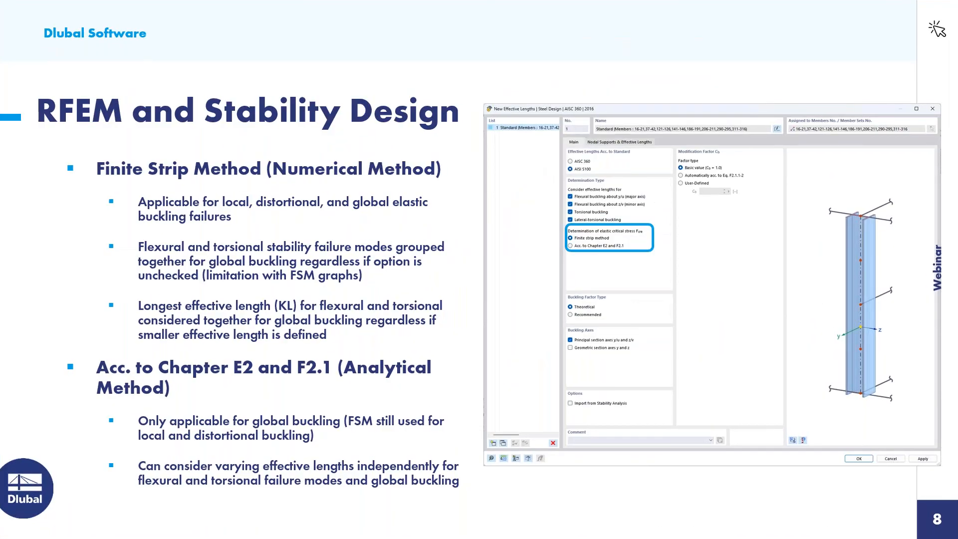
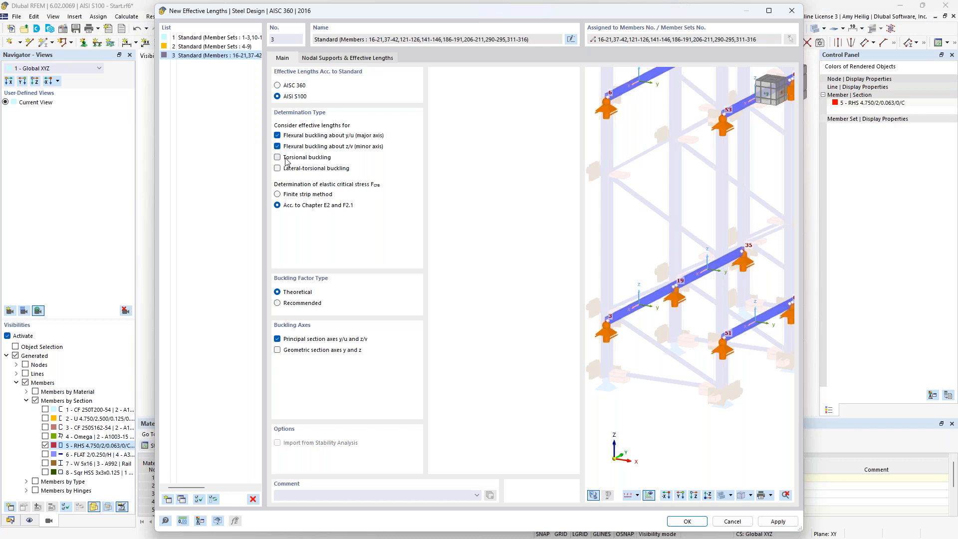
Step: Check the nodal supports and effective length factors of the RHS beams and accept the new effective lengths
{"action": "left_click", "coordinate": [333, 59]}
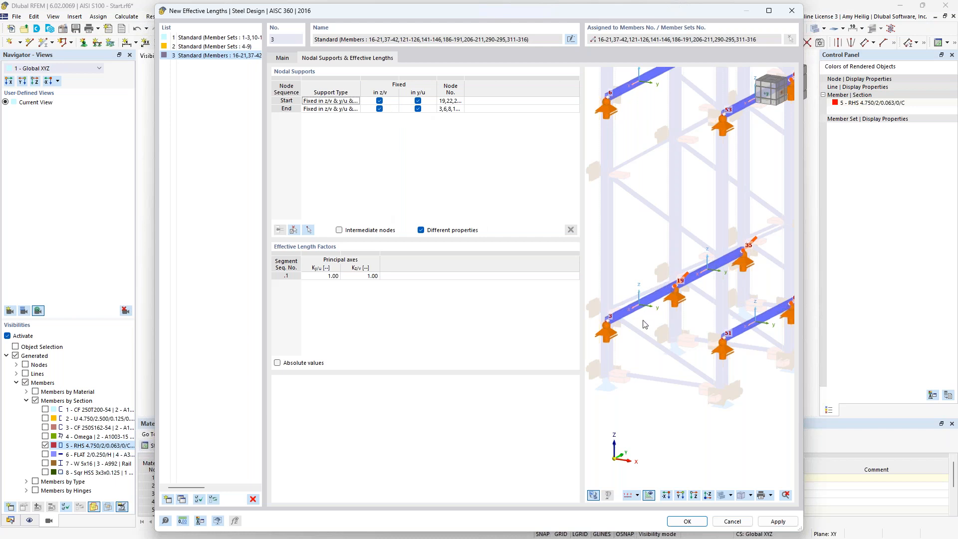
{"action": "scroll", "coordinate": [697, 317], "scroll_direction": "down", "scroll_amount": 5}
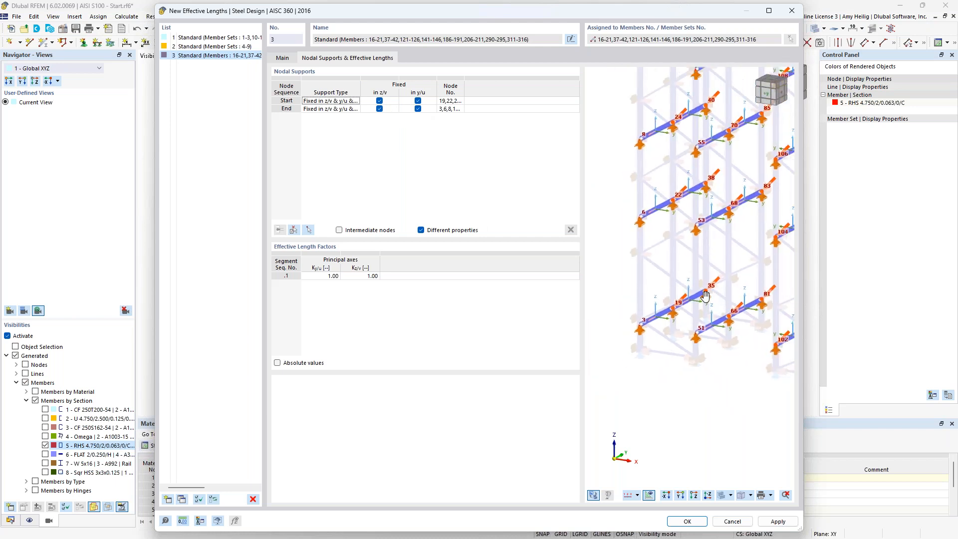
{"action": "scroll", "coordinate": [651, 342], "scroll_direction": "up", "scroll_amount": 1}
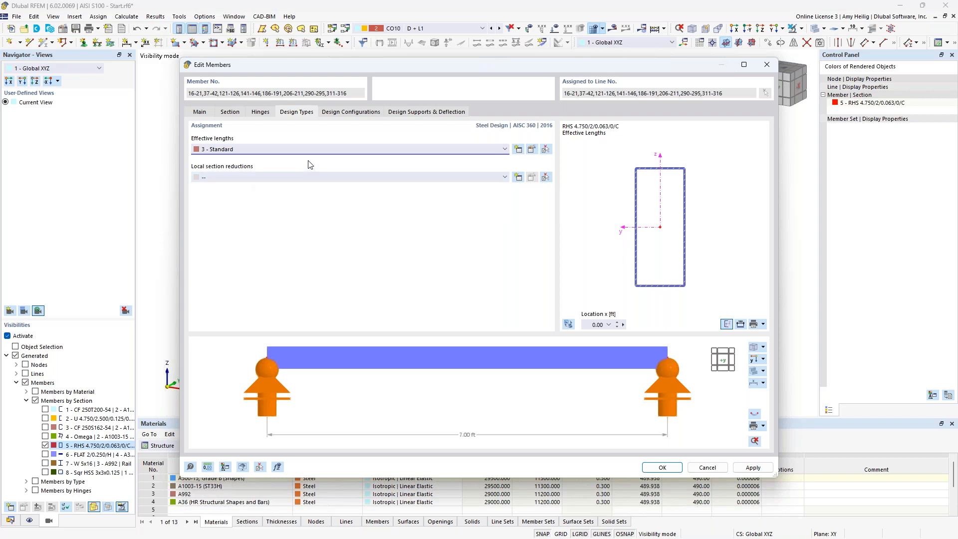
Step: Review the default strength and serviceability configurations assigned to the RHS beams, leaving their settings as they are
{"action": "left_click", "coordinate": [346, 113]}
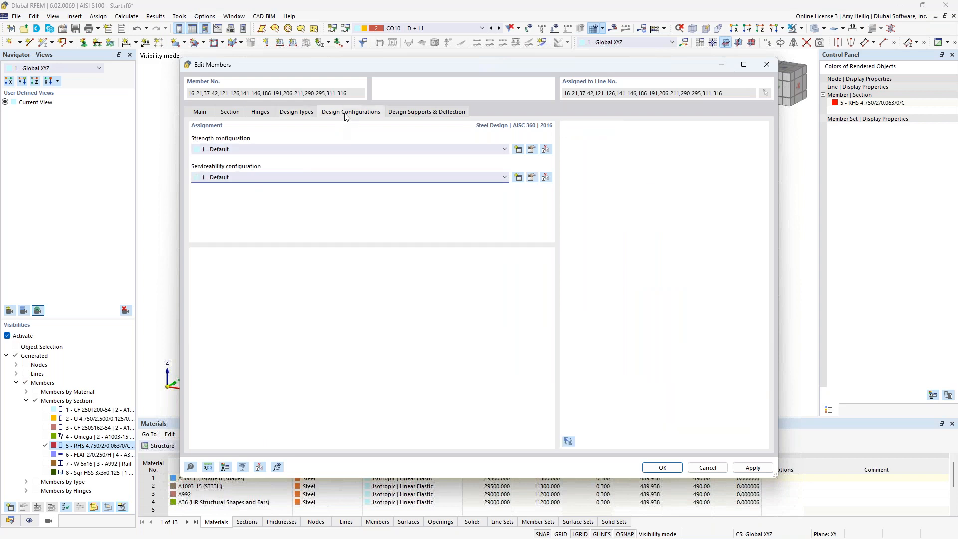
{"action": "left_click", "coordinate": [532, 150]}
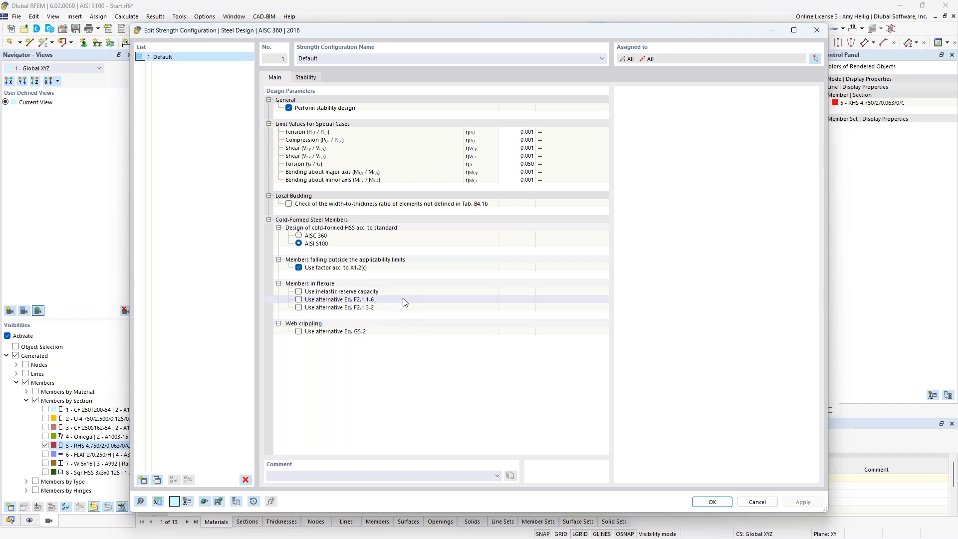
{"action": "left_click", "coordinate": [712, 502]}
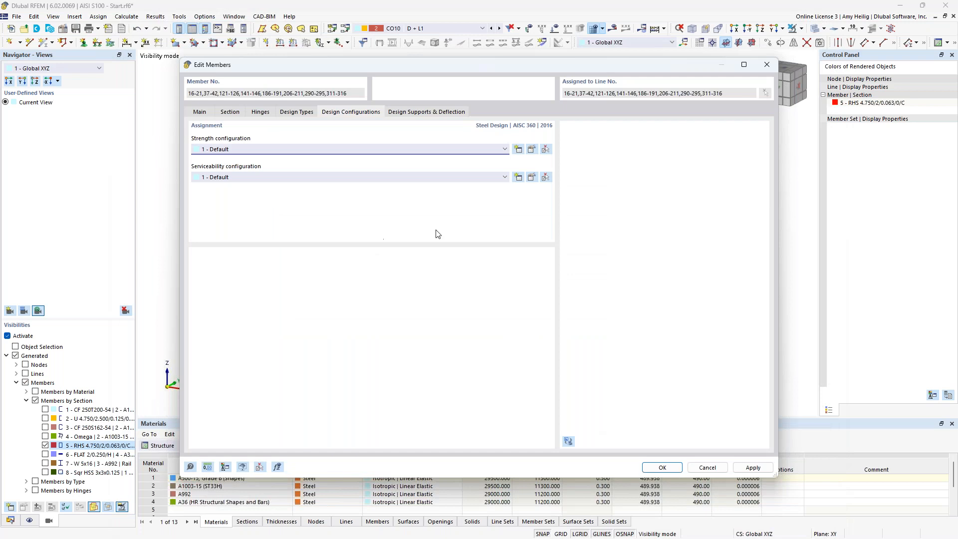
{"action": "left_click", "coordinate": [532, 178]}
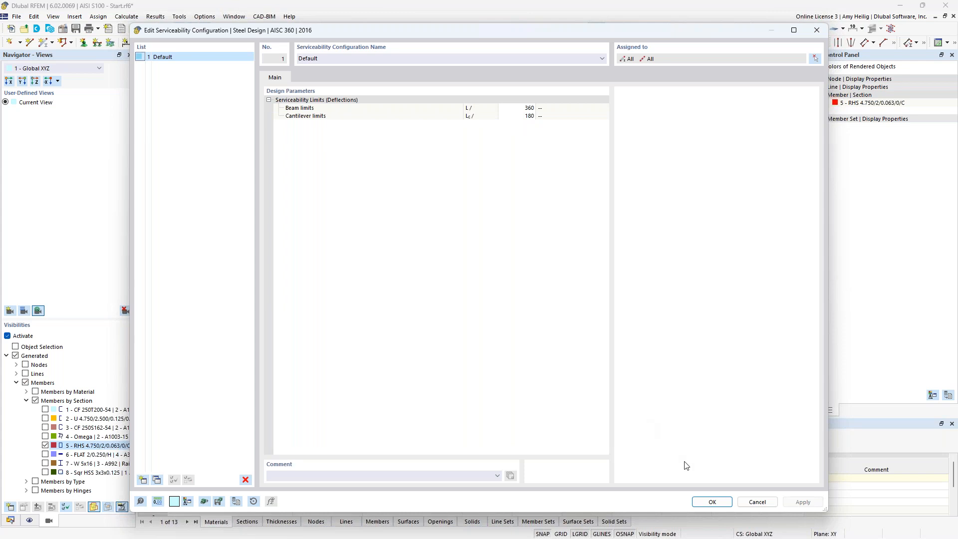
{"action": "left_click", "coordinate": [711, 502]}
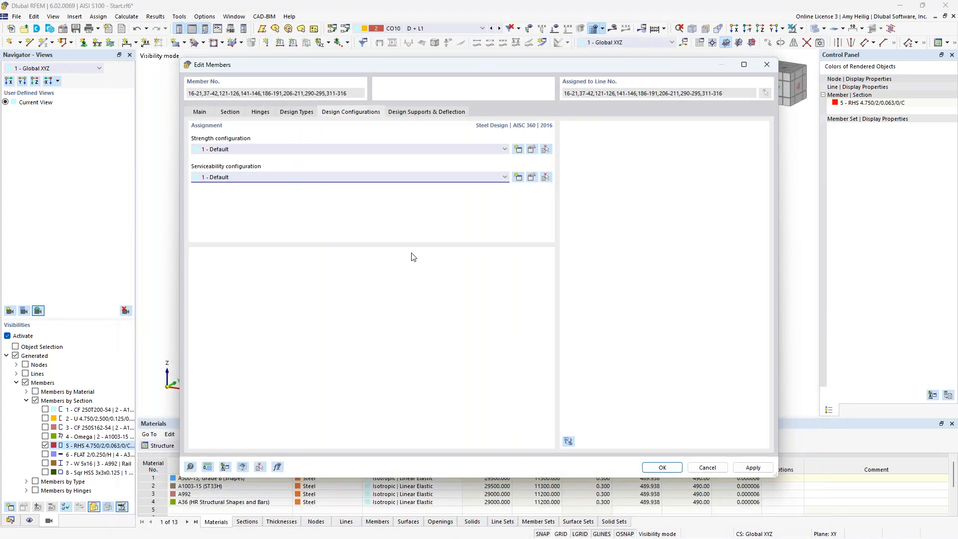
Step: Check the beams' design support and deflection settings and accept the member edits
{"action": "left_click", "coordinate": [426, 113]}
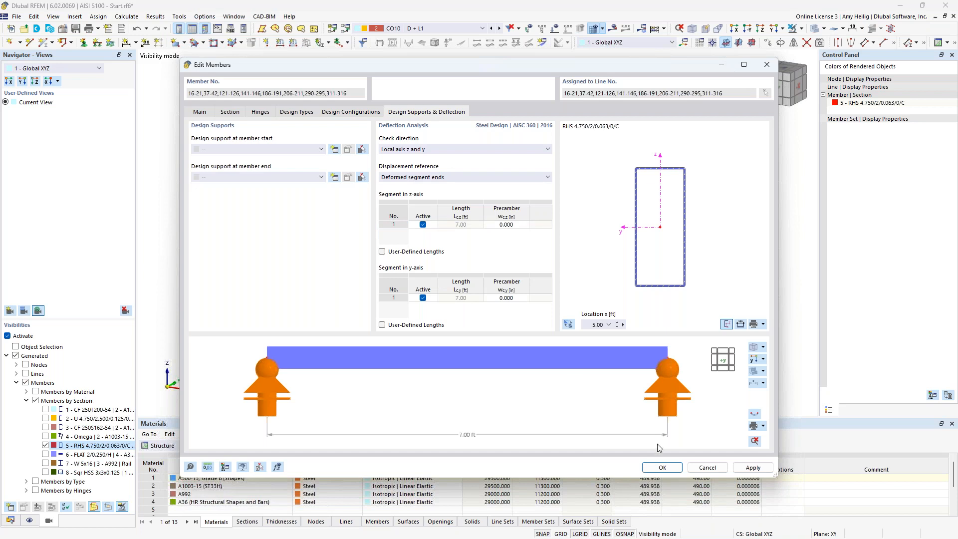
{"action": "left_click", "coordinate": [661, 468]}
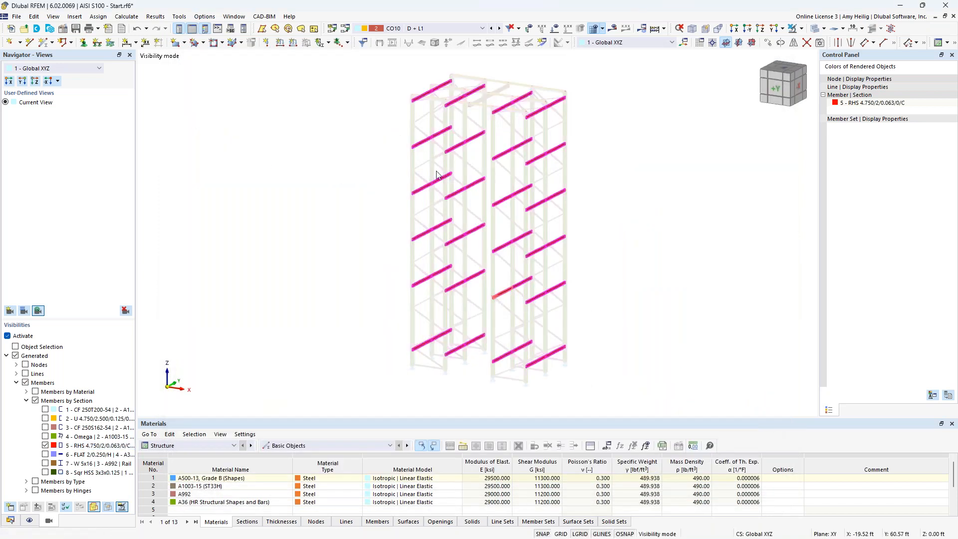
Step: Deselect the beams, deactivate the visibilities to show the whole rack, and return to the project data
{"action": "left_click", "coordinate": [387, 205]}
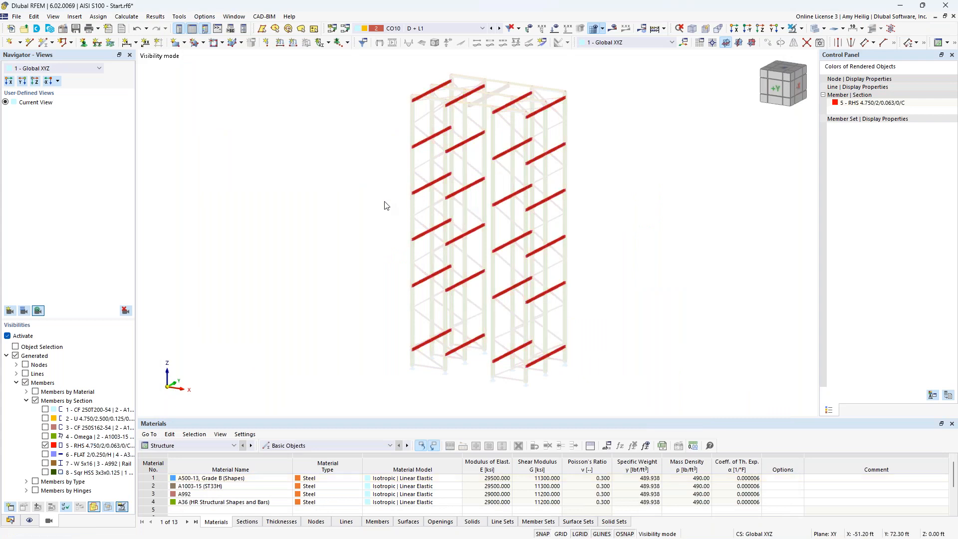
{"action": "left_click", "coordinate": [8, 335]}
{"action": "left_click", "coordinate": [10, 521]}
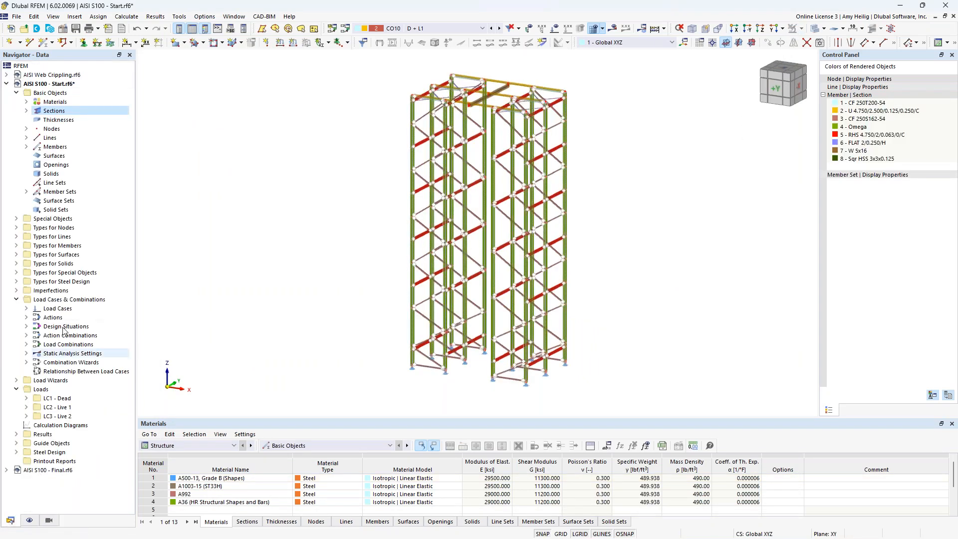
Step: List the rack's member sets and open them for editing
{"action": "left_click", "coordinate": [26, 193]}
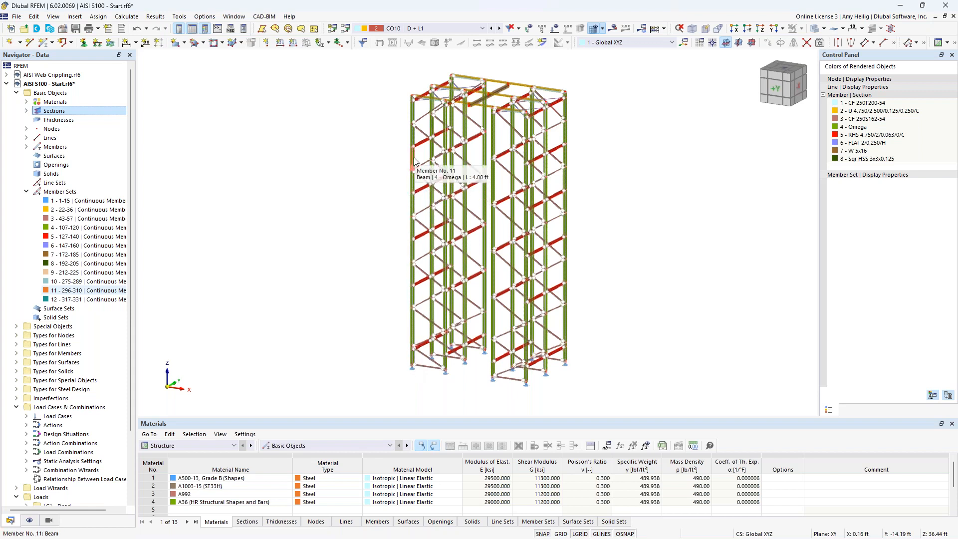
{"action": "right_click", "coordinate": [71, 193]}
{"action": "left_click", "coordinate": [97, 199]}
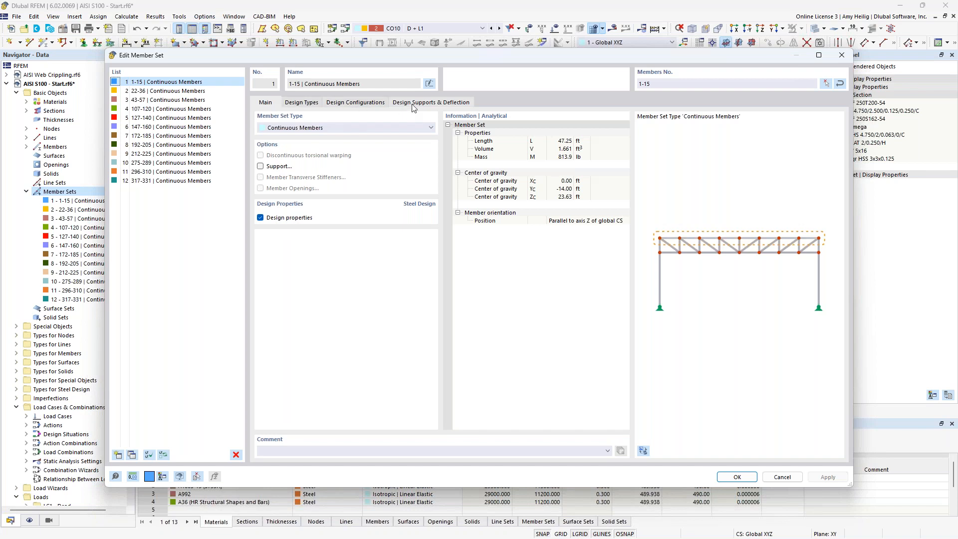
Step: Open the effective lengths assigned to member set 1-15 and examine the AISI S100 settings with the uprights shown in the model preview
{"action": "left_click", "coordinate": [307, 102]}
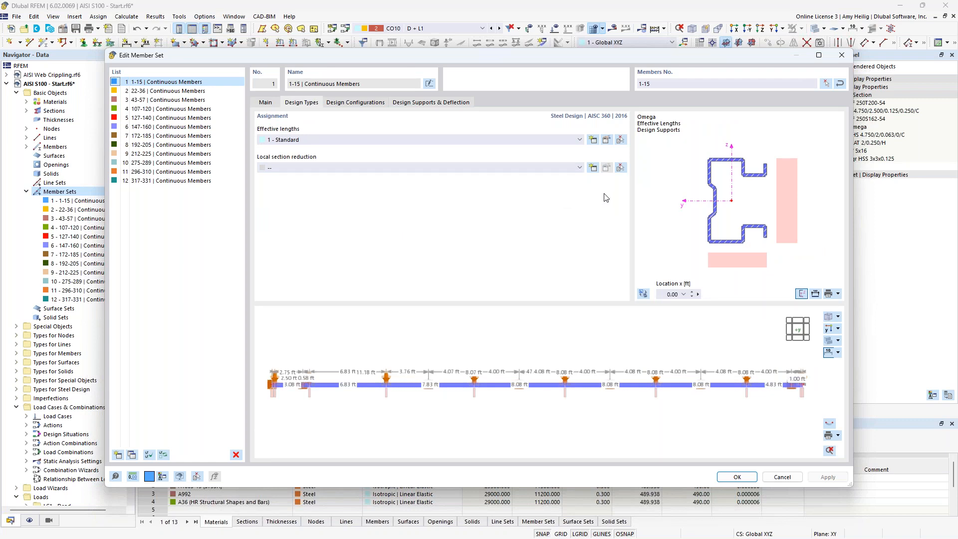
{"action": "left_click", "coordinate": [607, 140]}
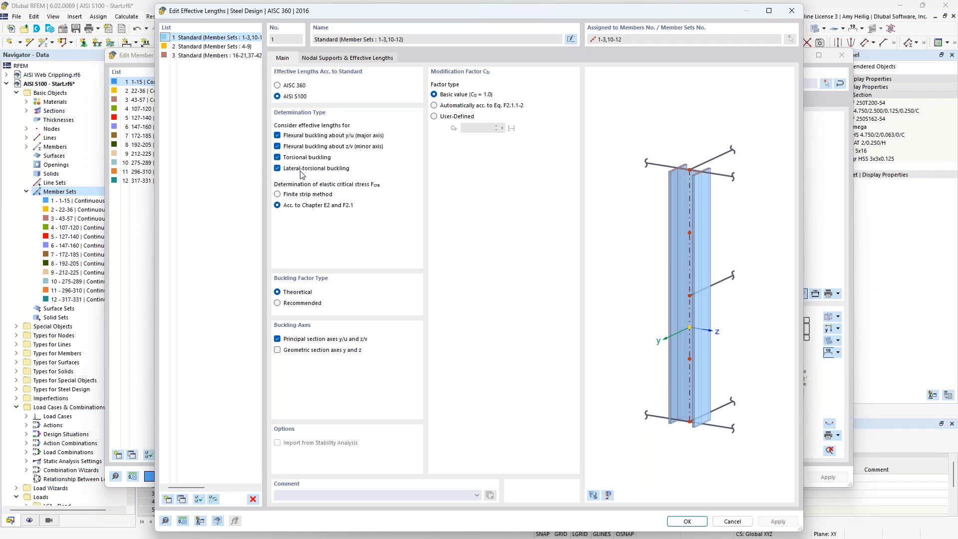
{"action": "left_click", "coordinate": [594, 496]}
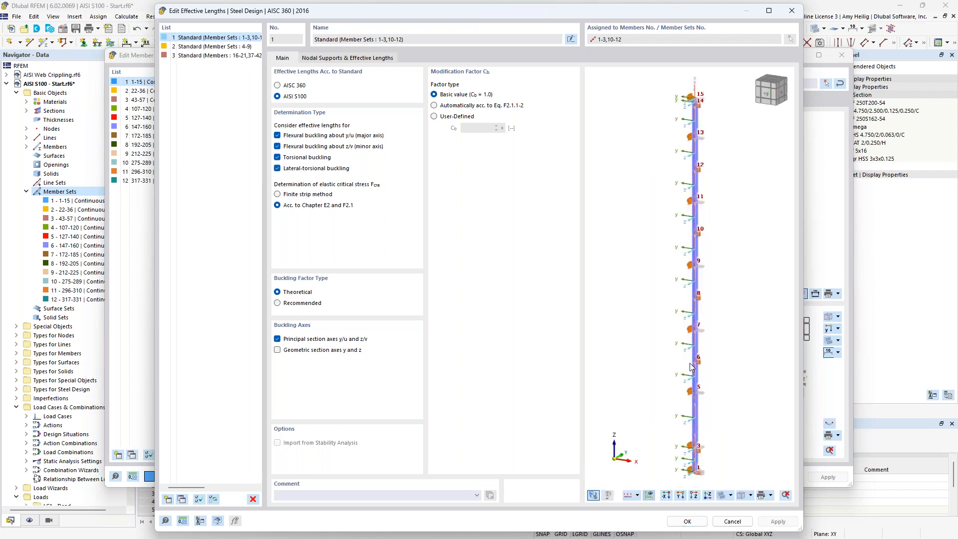
{"action": "middle_click_drag", "start_coordinate": [657, 318], "coordinate": [630, 310]}
{"action": "middle_click_drag", "start_coordinate": [655, 424], "coordinate": [654, 414]}
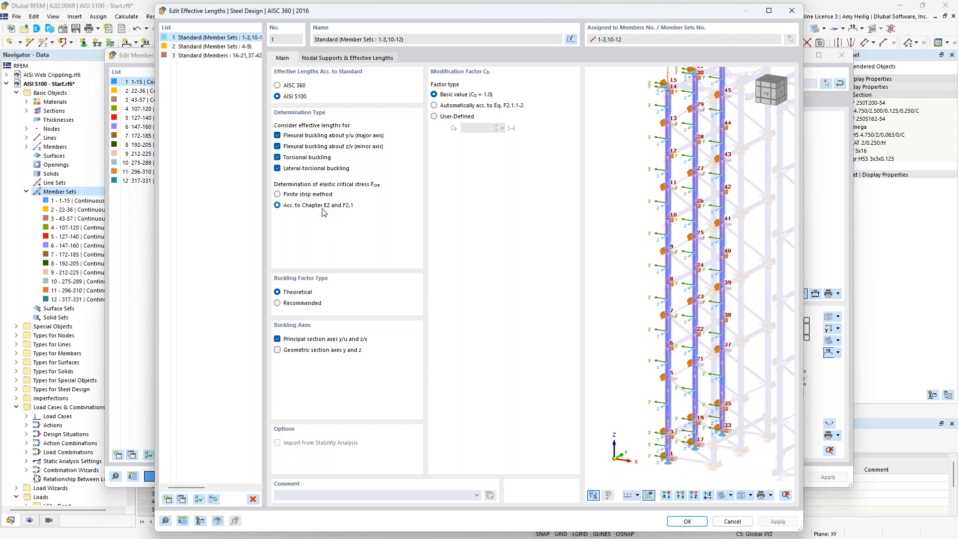
Step: Examine the nodal supports and effective length factors of effective lengths 1 along the uprights, and close the settings without changes
{"action": "left_click", "coordinate": [339, 60]}
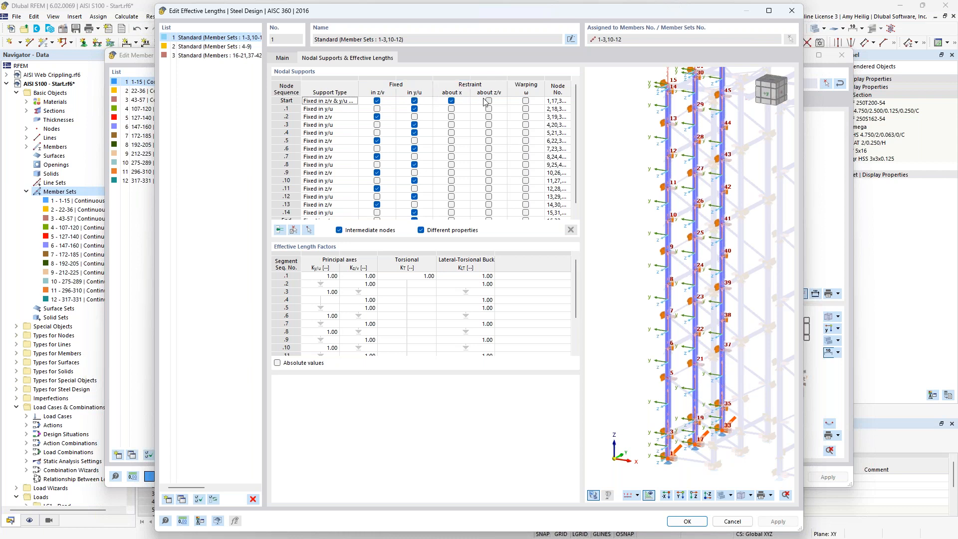
{"action": "scroll", "coordinate": [707, 312], "scroll_direction": "up", "scroll_amount": 5}
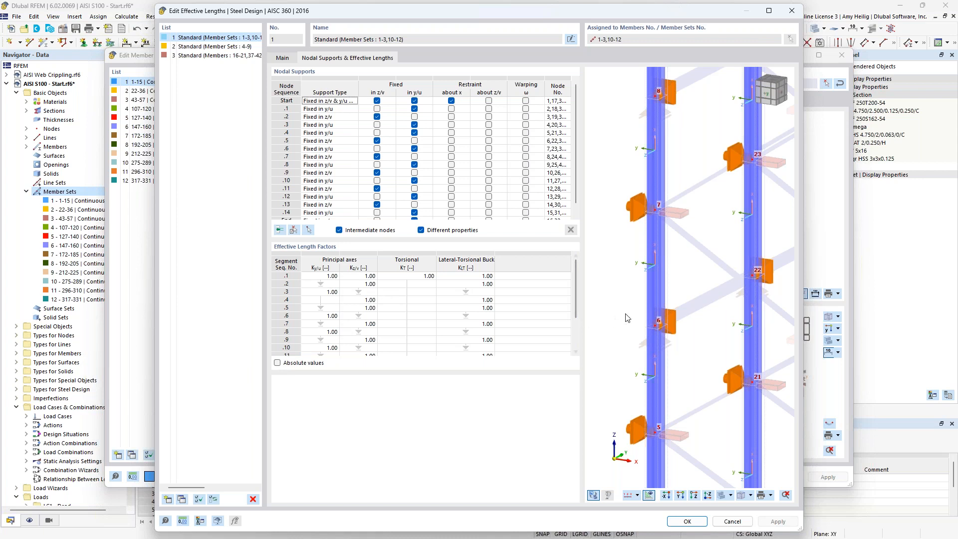
{"action": "scroll", "coordinate": [627, 318], "scroll_direction": "down", "scroll_amount": 3}
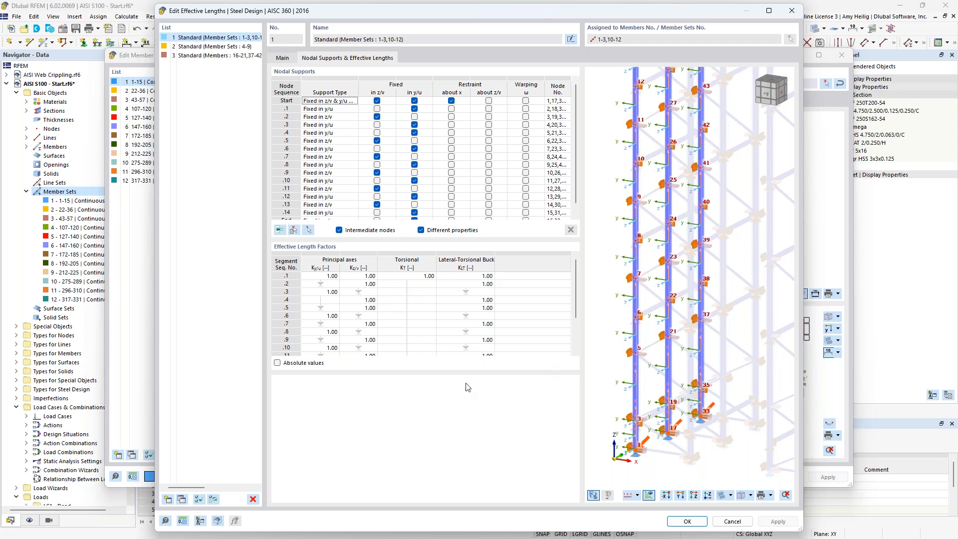
{"action": "left_click", "coordinate": [731, 522]}
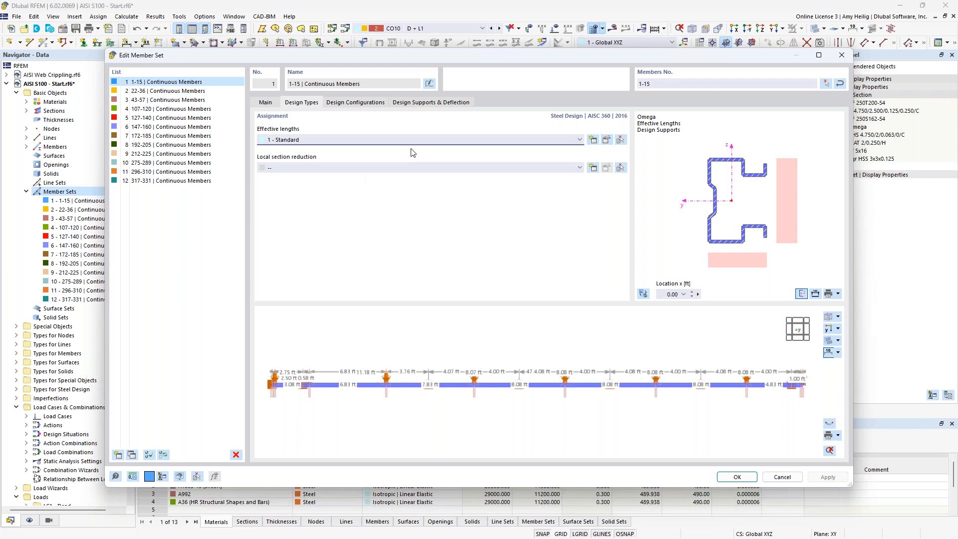
Step: Examine the design supports and deflection segments along member set 1-15, and accept the member set settings
{"action": "left_click", "coordinate": [426, 103]}
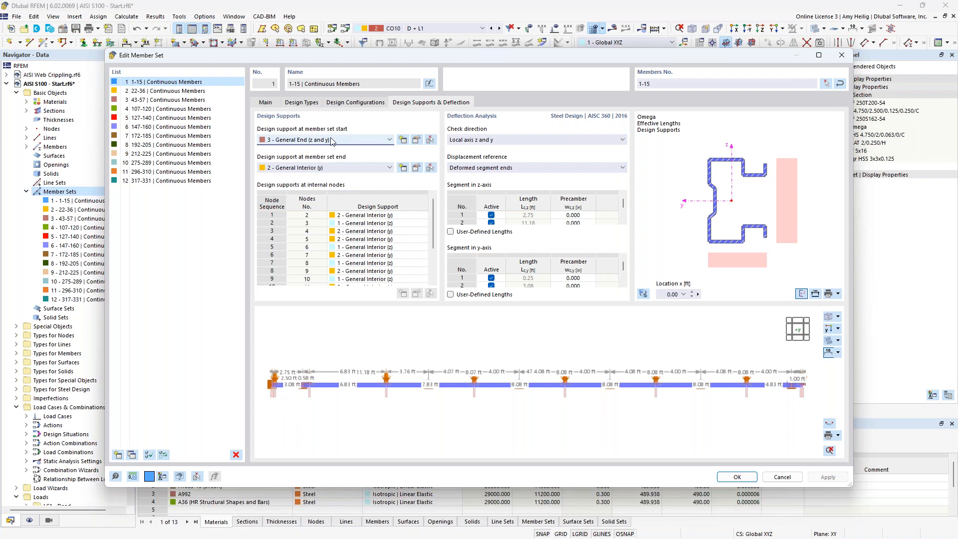
{"action": "scroll", "coordinate": [278, 402], "scroll_direction": "up", "scroll_amount": 2}
{"action": "scroll", "coordinate": [279, 403], "scroll_direction": "up", "scroll_amount": 1}
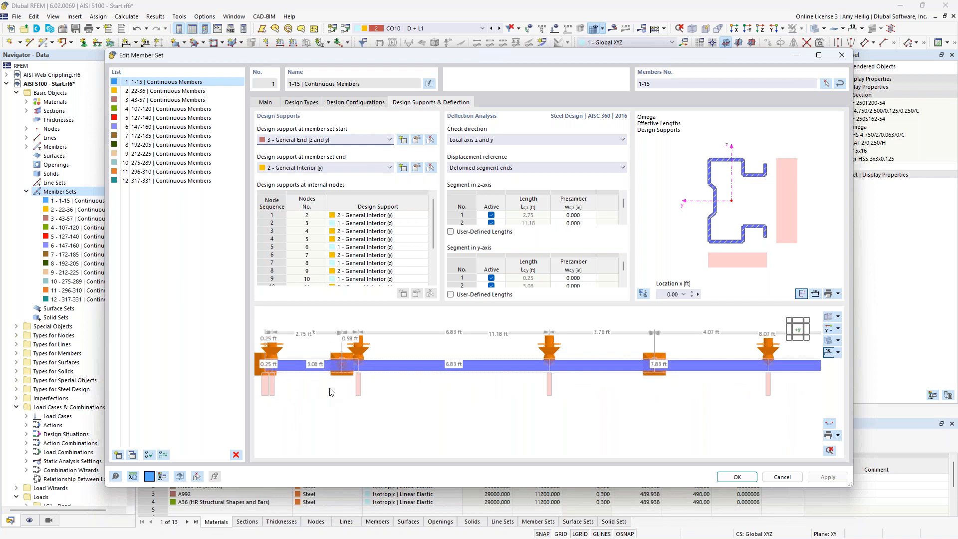
{"action": "scroll", "coordinate": [331, 392], "scroll_direction": "down", "scroll_amount": 2}
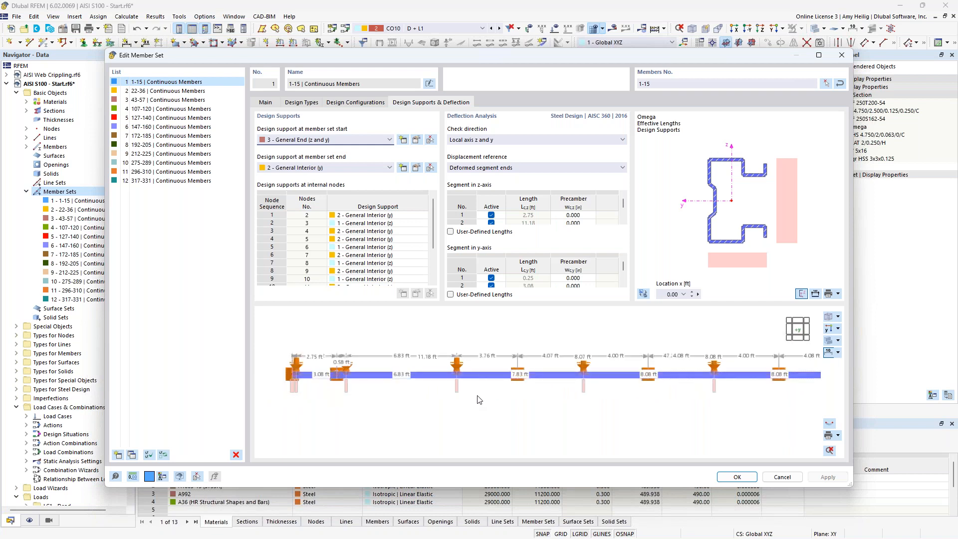
{"action": "scroll", "coordinate": [707, 399], "scroll_direction": "down", "scroll_amount": 2}
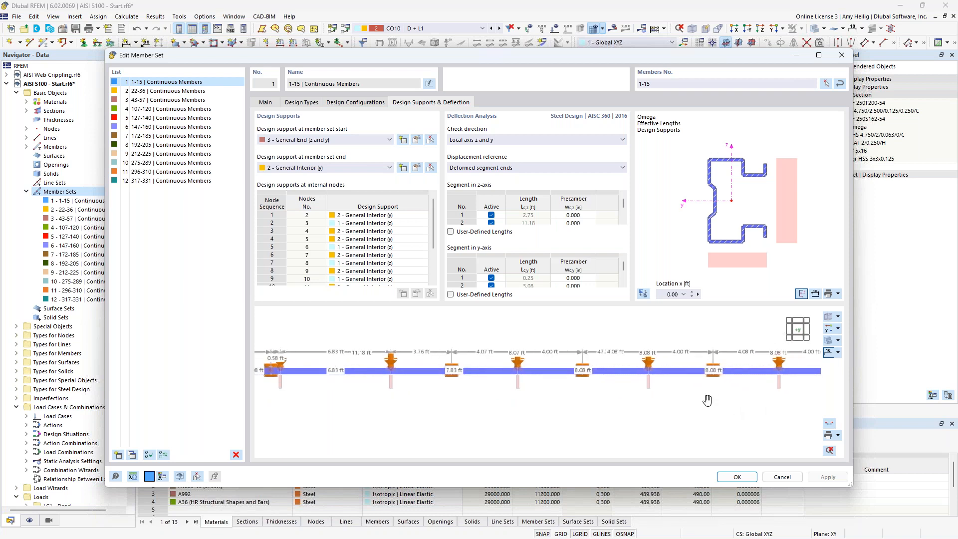
{"action": "middle_click_drag", "start_coordinate": [690, 401], "coordinate": [618, 393]}
{"action": "scroll", "coordinate": [618, 393], "scroll_direction": "down", "scroll_amount": 1}
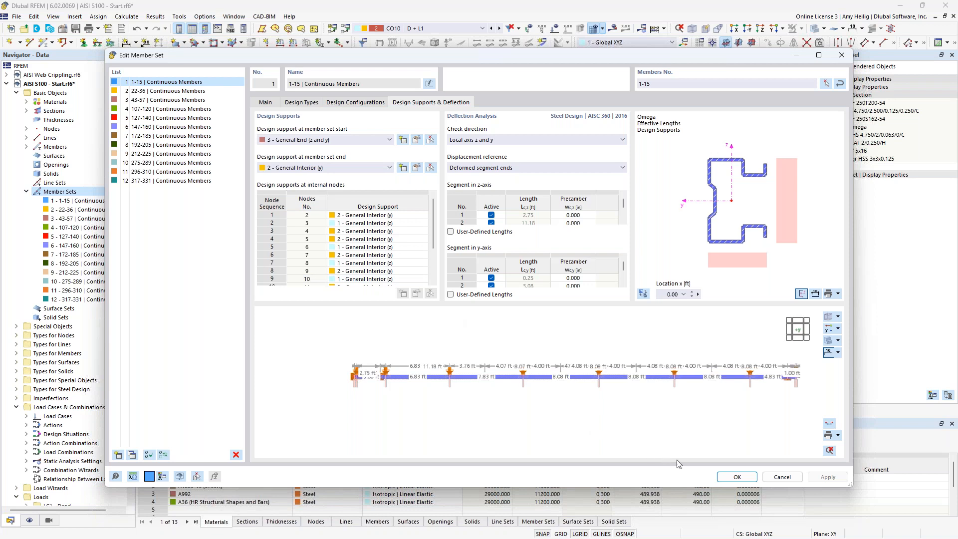
{"action": "left_click", "coordinate": [734, 478]}
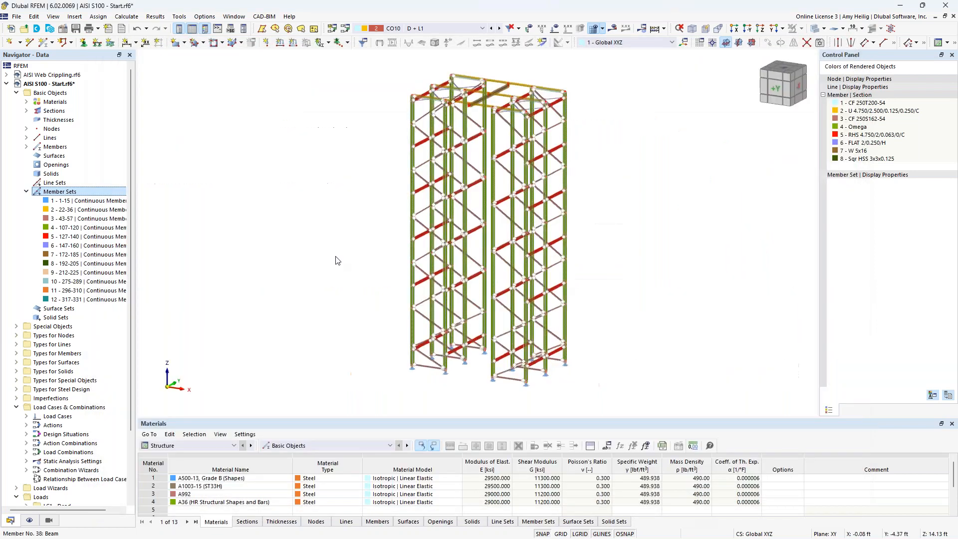
Step: Collapse the member sets list and display the Steel Design input data for design situations in an enlarged table area
{"action": "left_click", "coordinate": [26, 192]}
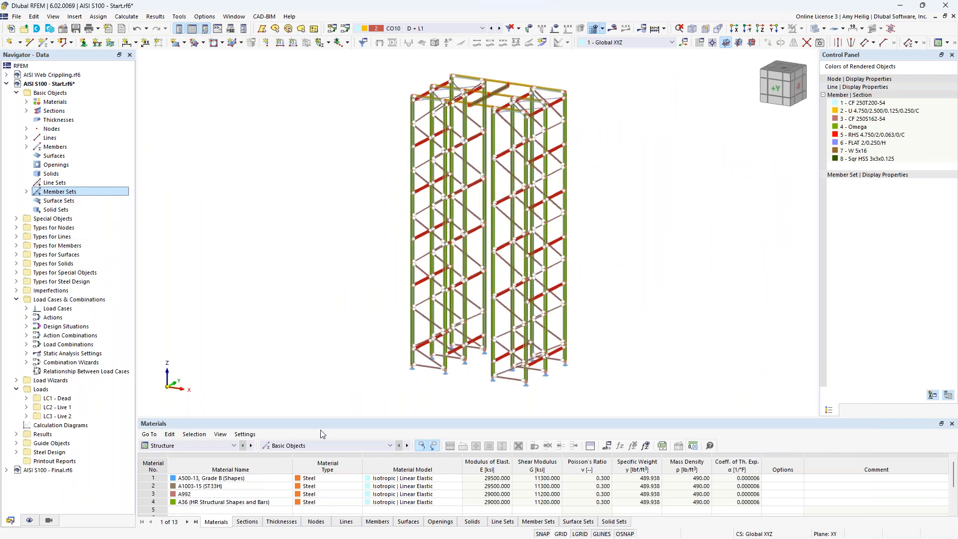
{"action": "left_click_drag", "start_coordinate": [320, 417], "coordinate": [320, 324]}
{"action": "left_click", "coordinate": [223, 352]}
{"action": "left_click", "coordinate": [198, 409]}
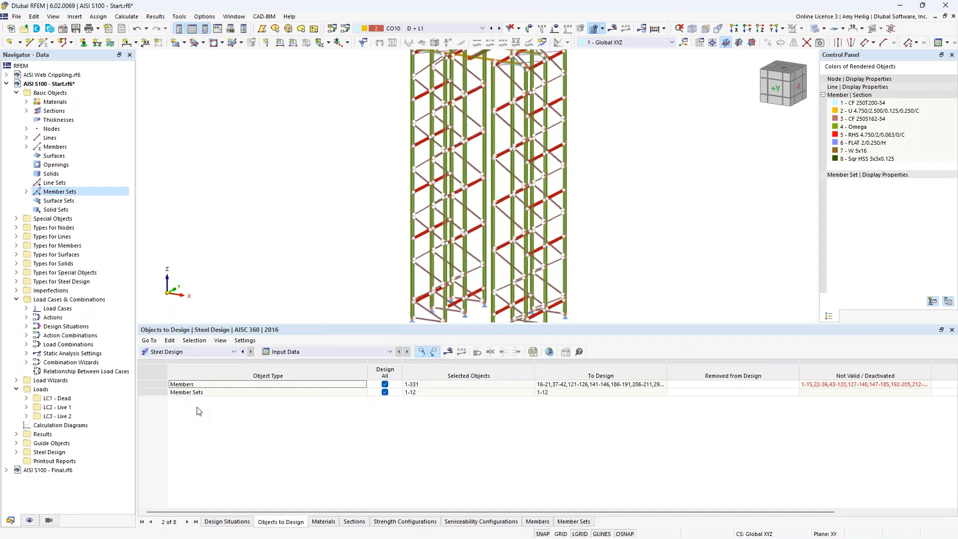
{"action": "left_click", "coordinate": [215, 522]}
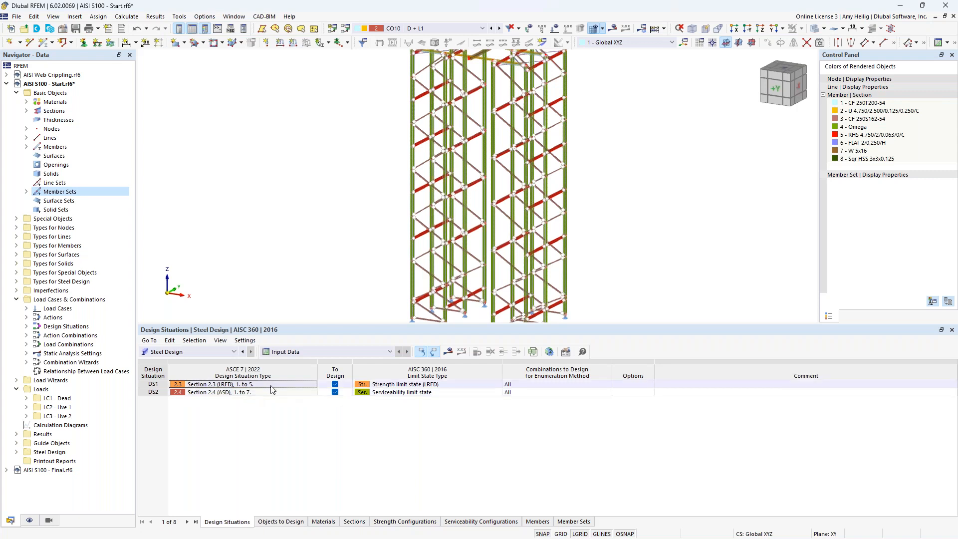
Step: Check the limit state type options of DS1 and DS2, keeping Strength limit state (LRFD) and Serviceability limit state respectively
{"action": "left_click", "coordinate": [433, 385]}
{"action": "left_click", "coordinate": [434, 386]}
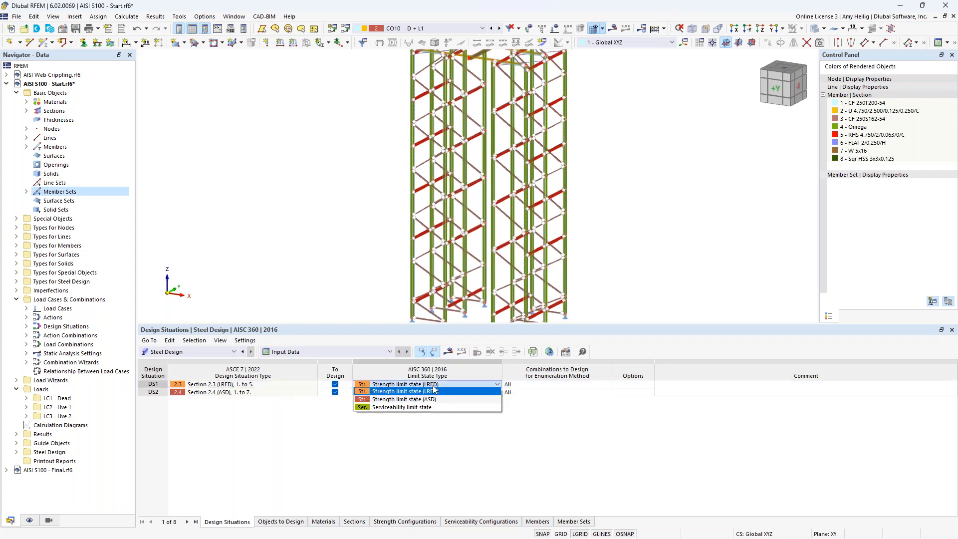
{"action": "left_click", "coordinate": [404, 392]}
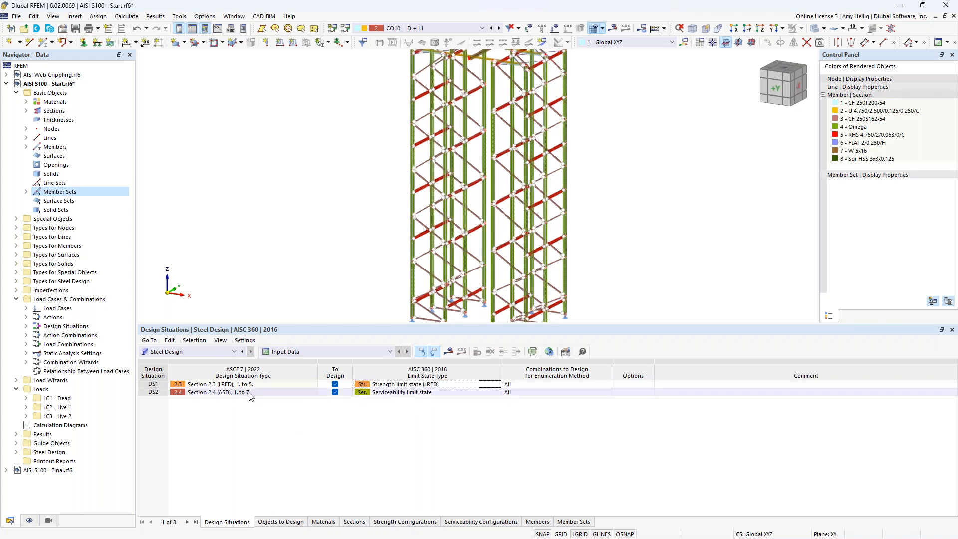
{"action": "left_click", "coordinate": [396, 394]}
{"action": "left_click", "coordinate": [395, 394]}
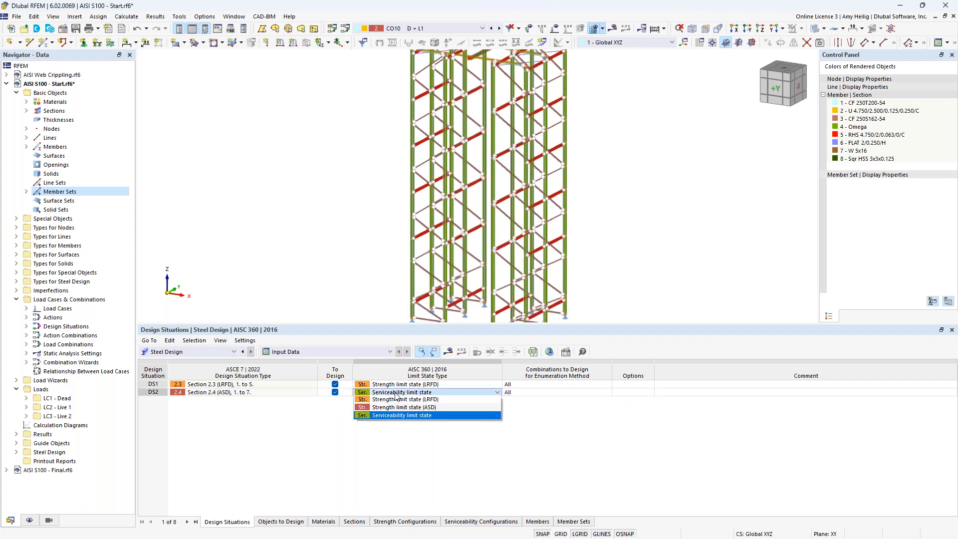
{"action": "left_click", "coordinate": [300, 419]}
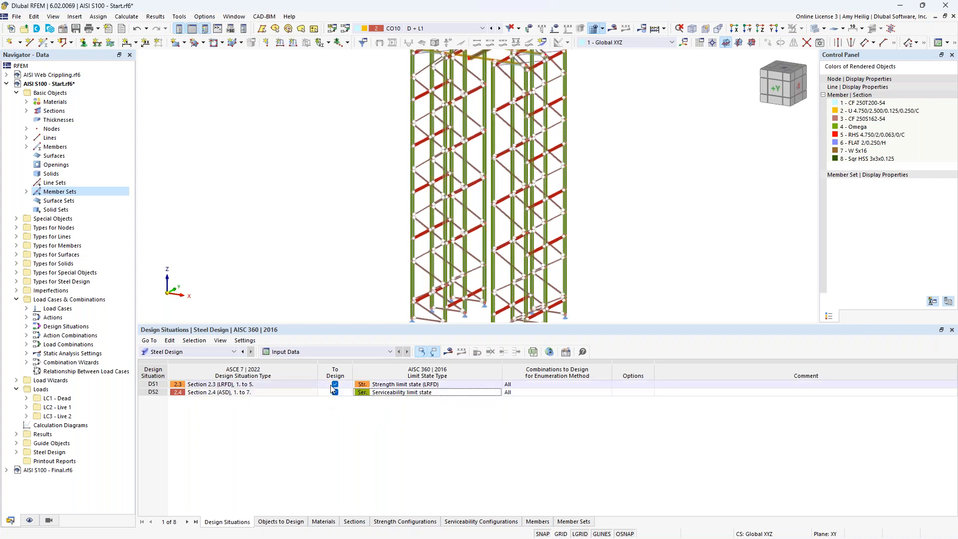
{"action": "left_click", "coordinate": [397, 394]}
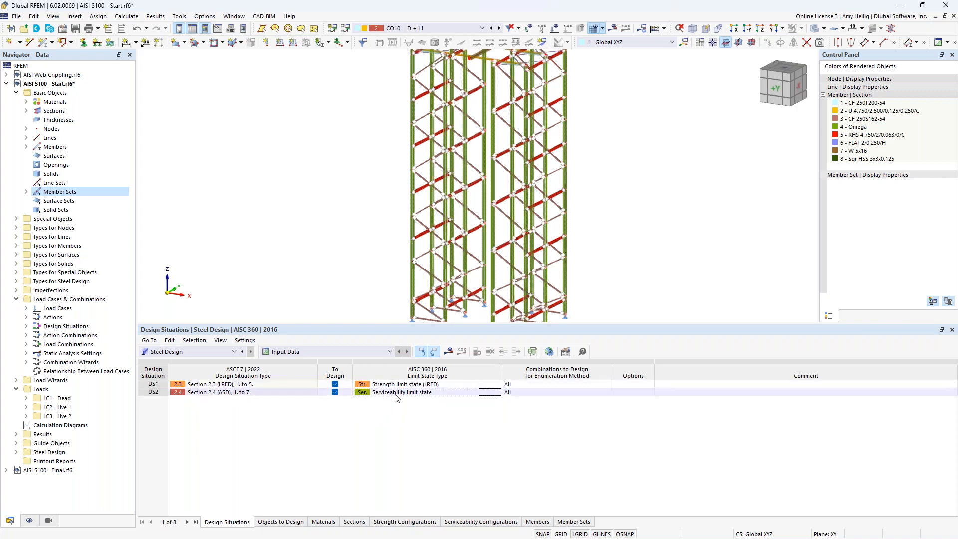
{"action": "left_click", "coordinate": [399, 394]}
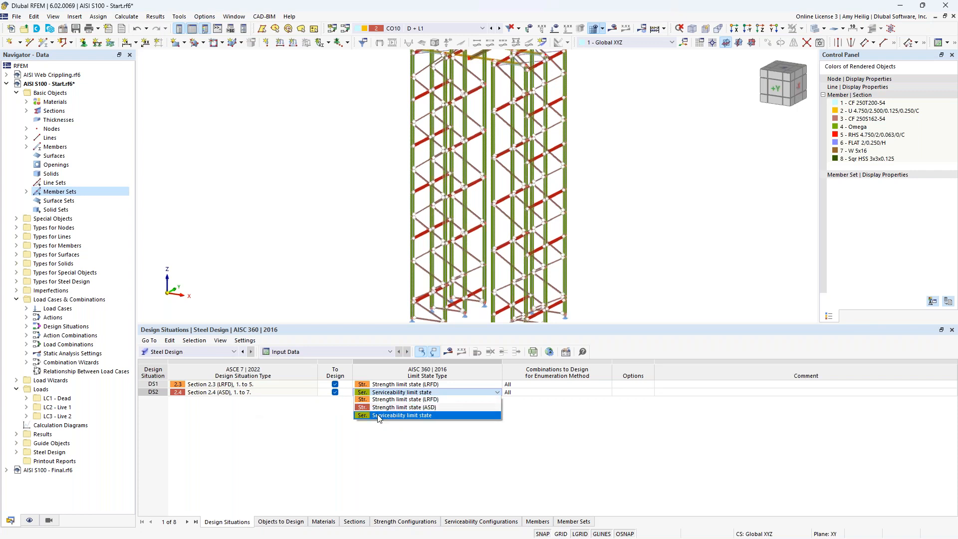
{"action": "left_click", "coordinate": [241, 437]}
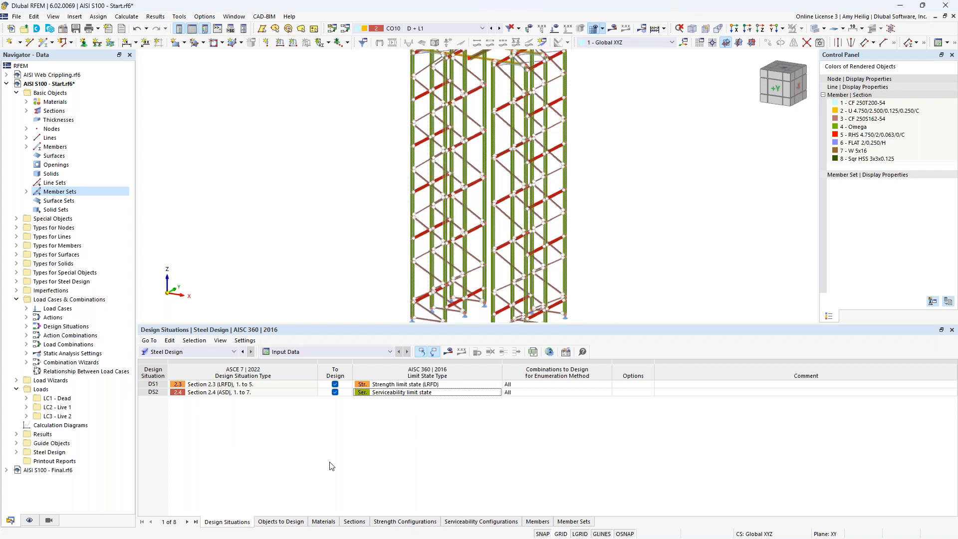
Step: Turn off designing all members in the objects to design, and clear the selected members in the assignment
{"action": "left_click", "coordinate": [281, 522]}
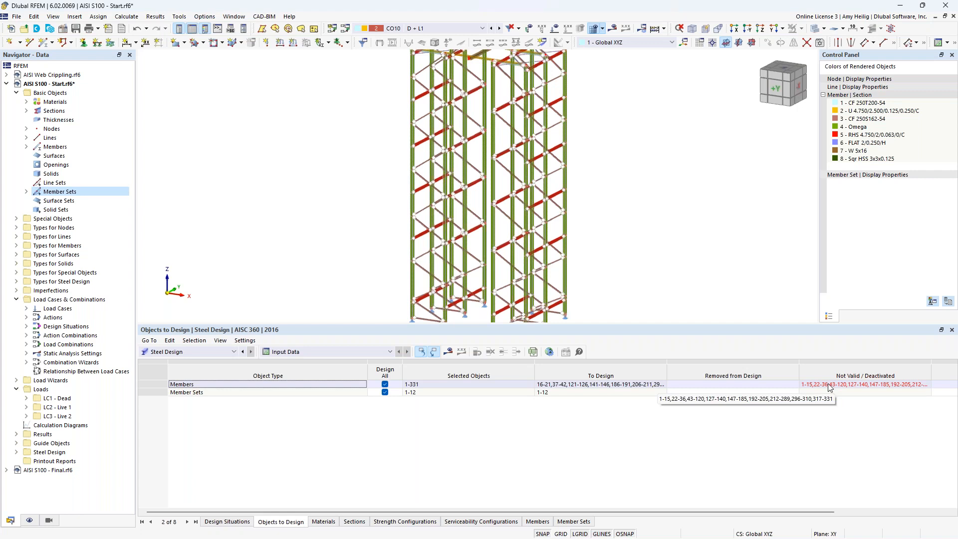
{"action": "left_click", "coordinate": [385, 385]}
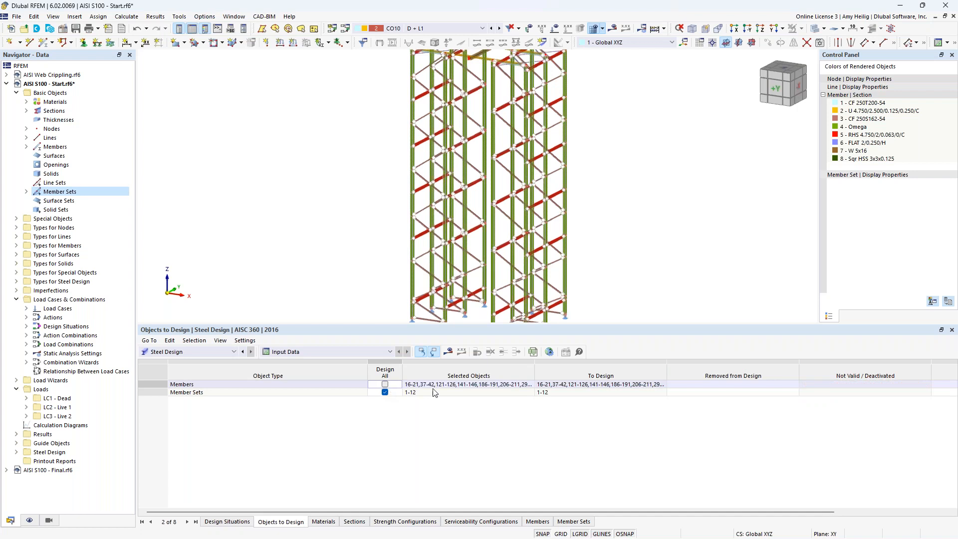
{"action": "double_click", "coordinate": [532, 386]}
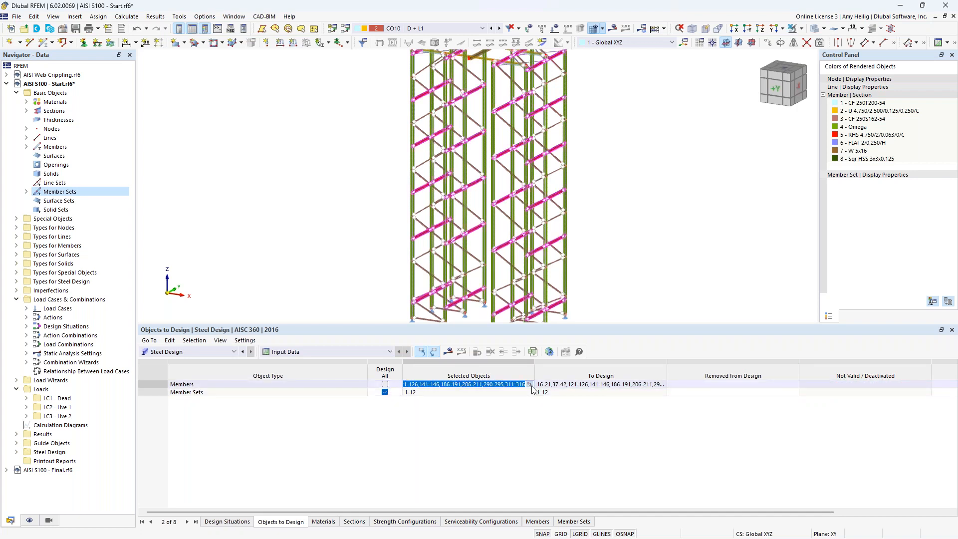
{"action": "left_click", "coordinate": [530, 385]}
{"action": "left_click", "coordinate": [208, 127]}
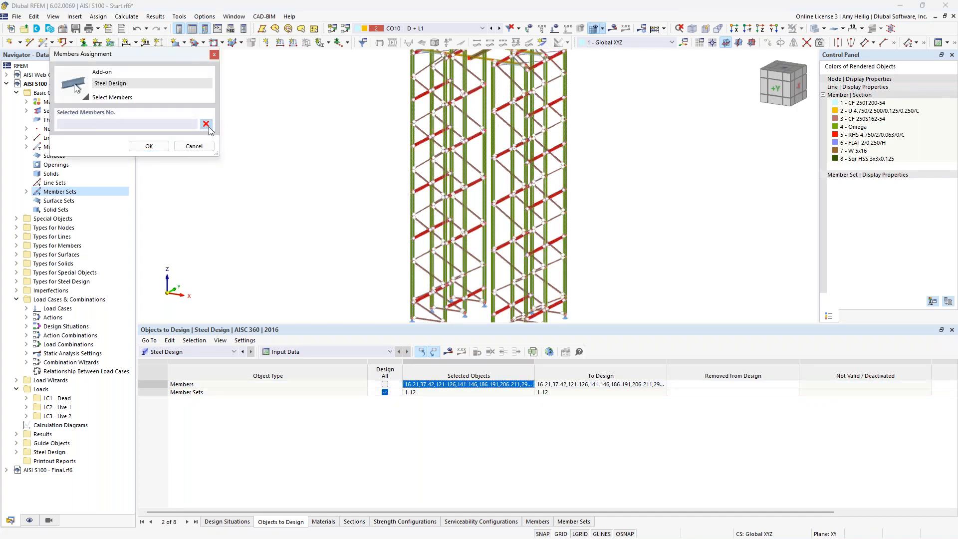
Step: Isolate the RHS 4.750/2/0.063/0/C beams in the model and assign all of them as the members to design
{"action": "left_click", "coordinate": [52, 521]}
{"action": "left_click", "coordinate": [46, 446]}
{"action": "left_click", "coordinate": [45, 446]}
{"action": "left_click_drag", "start_coordinate": [540, 305], "coordinate": [351, 86]}
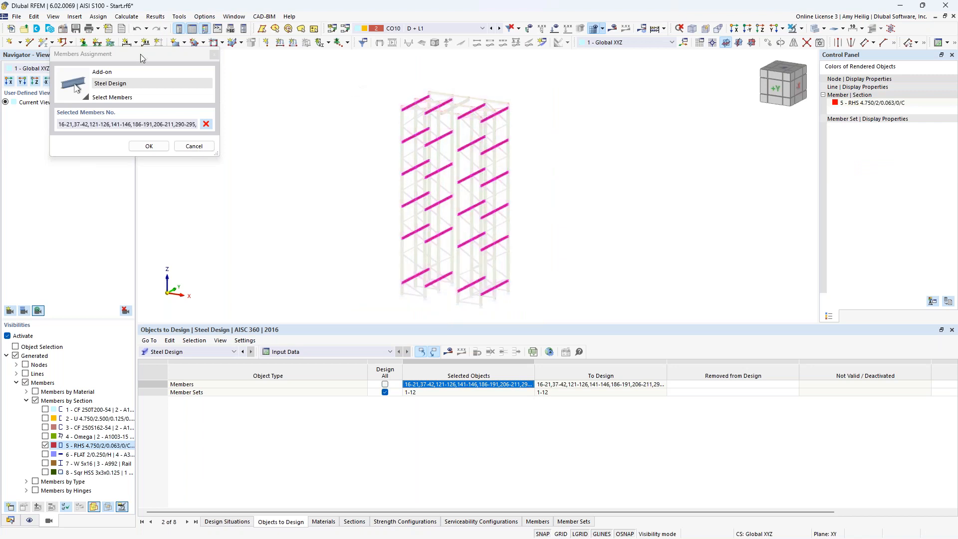
{"action": "left_click", "coordinate": [145, 146]}
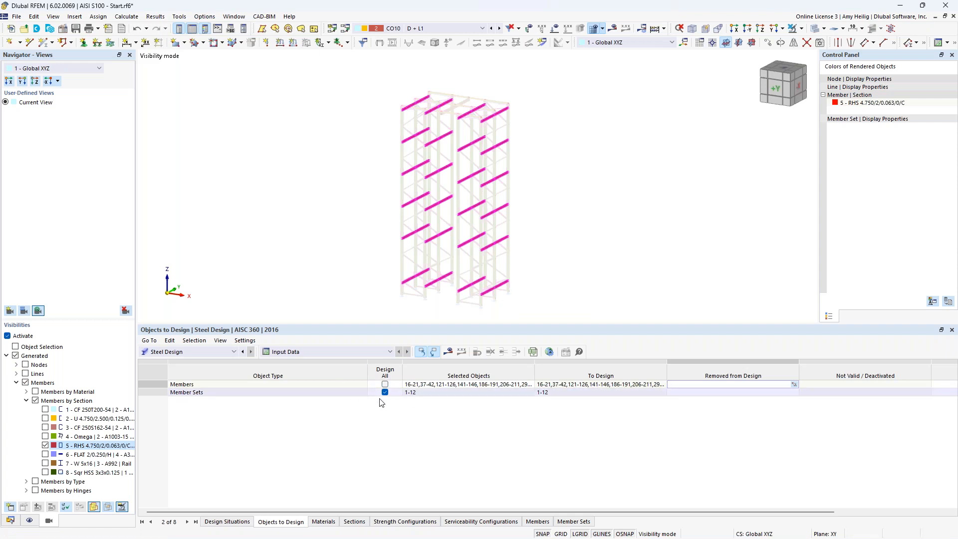
Step: Switch to the model AISI S100 - Final.rf6 and display its Steel Design results in the navigator
{"action": "left_click", "coordinate": [128, 16]}
{"action": "left_click", "coordinate": [361, 116]}
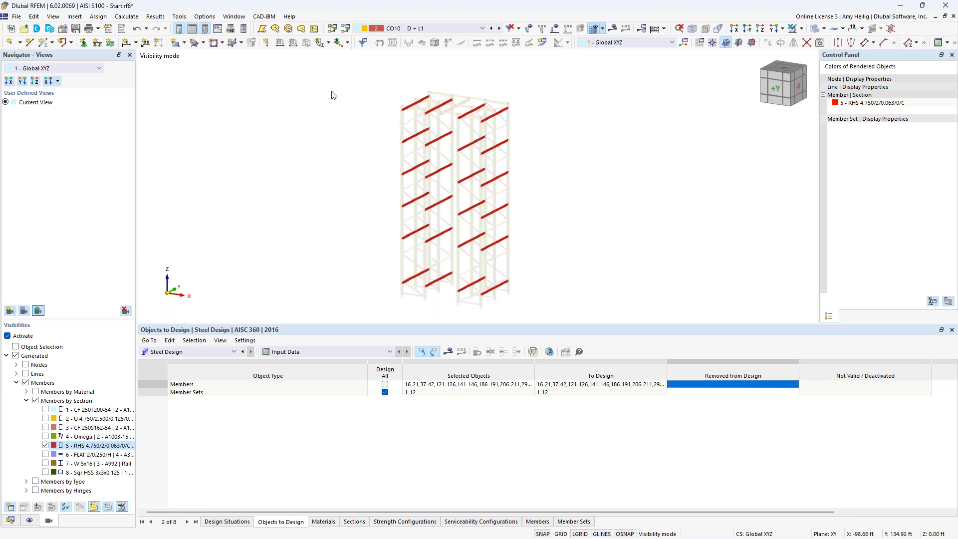
{"action": "left_click", "coordinate": [234, 16]}
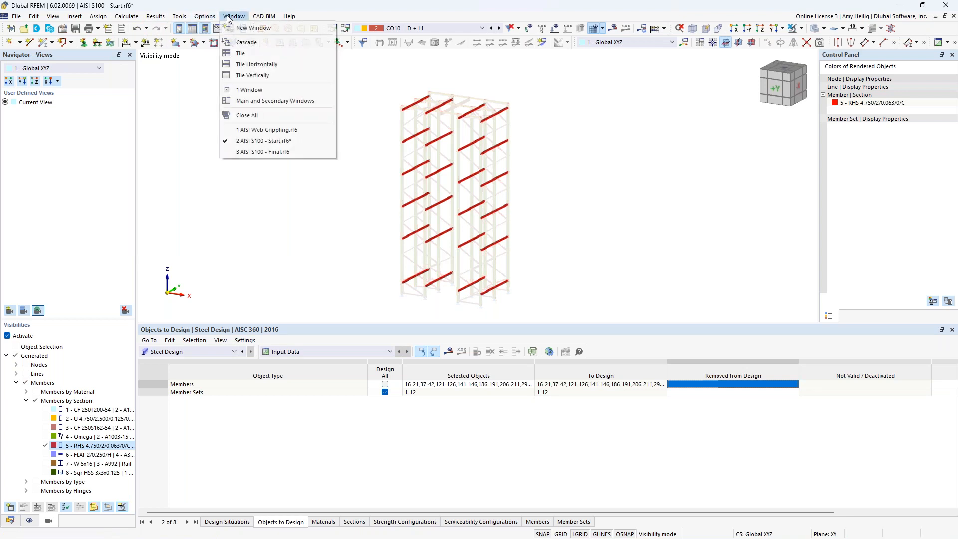
{"action": "left_click", "coordinate": [262, 148]}
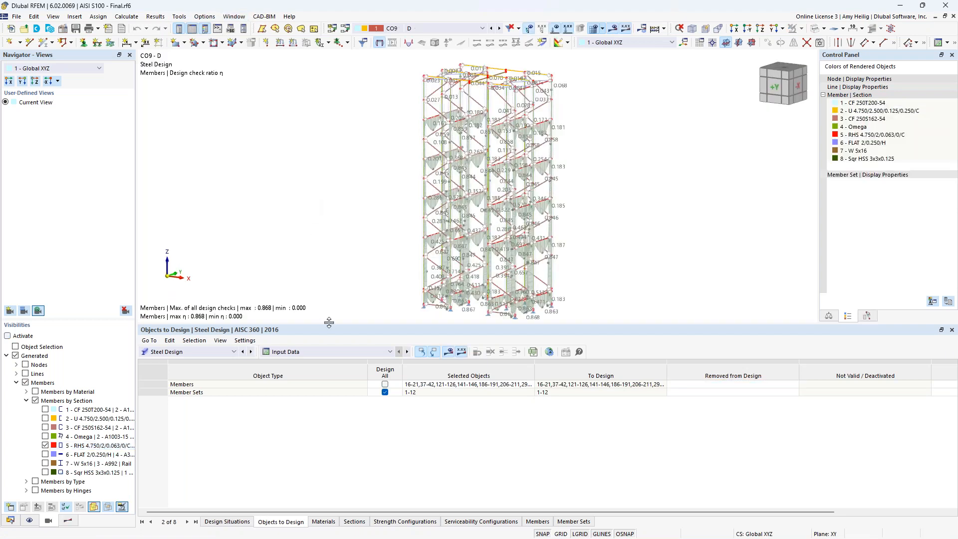
{"action": "left_click_drag", "start_coordinate": [329, 325], "coordinate": [329, 372]}
{"action": "left_click", "coordinate": [68, 521]}
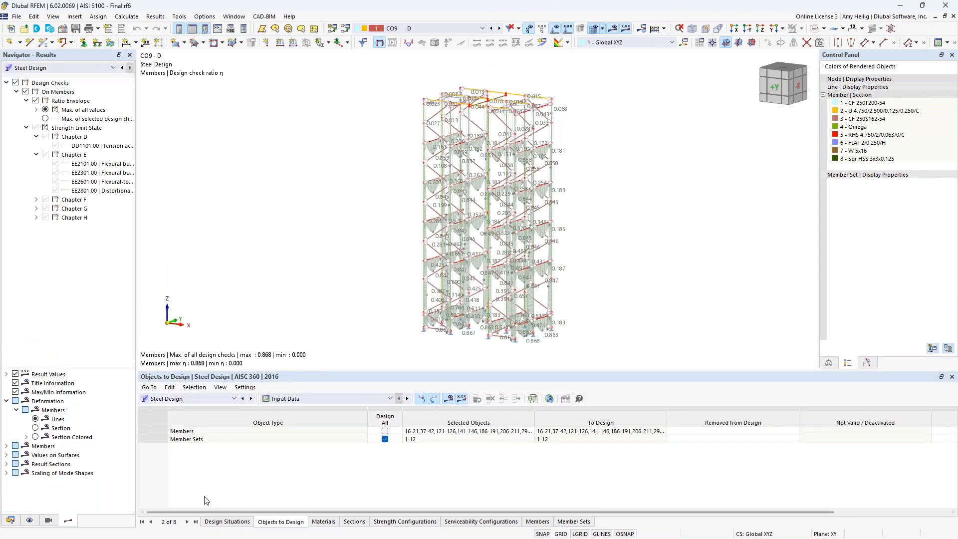
Step: List the Steel Design ratios on members by member in an enlarged table, and review the AISI S100 checks of member 1
{"action": "left_click", "coordinate": [184, 398]}
{"action": "left_click", "coordinate": [185, 399]}
{"action": "left_click", "coordinate": [282, 398]}
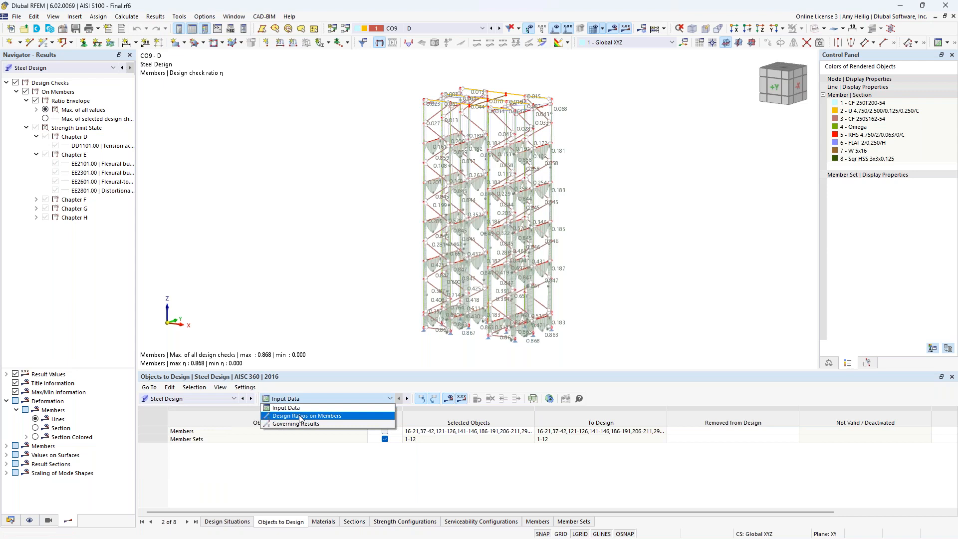
{"action": "left_click", "coordinate": [301, 419]}
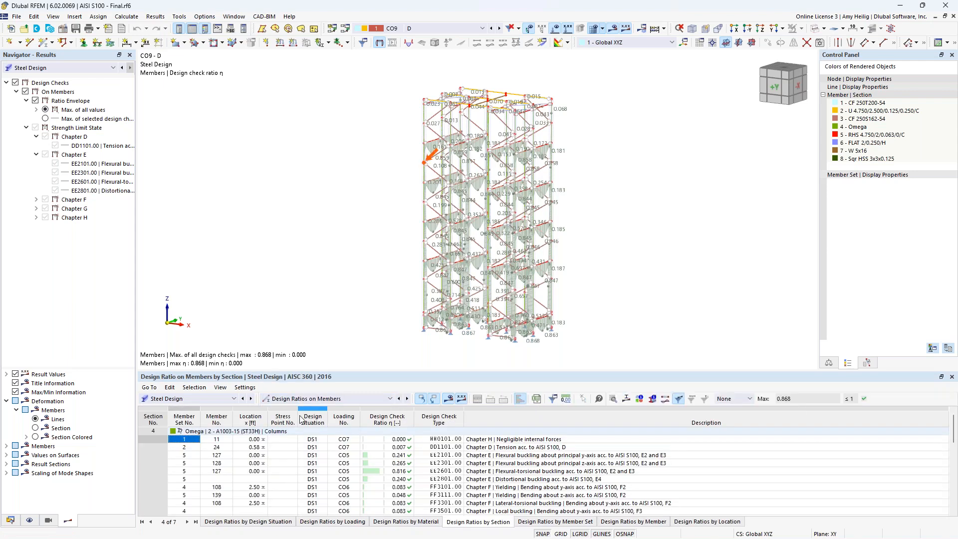
{"action": "left_click", "coordinate": [607, 522]}
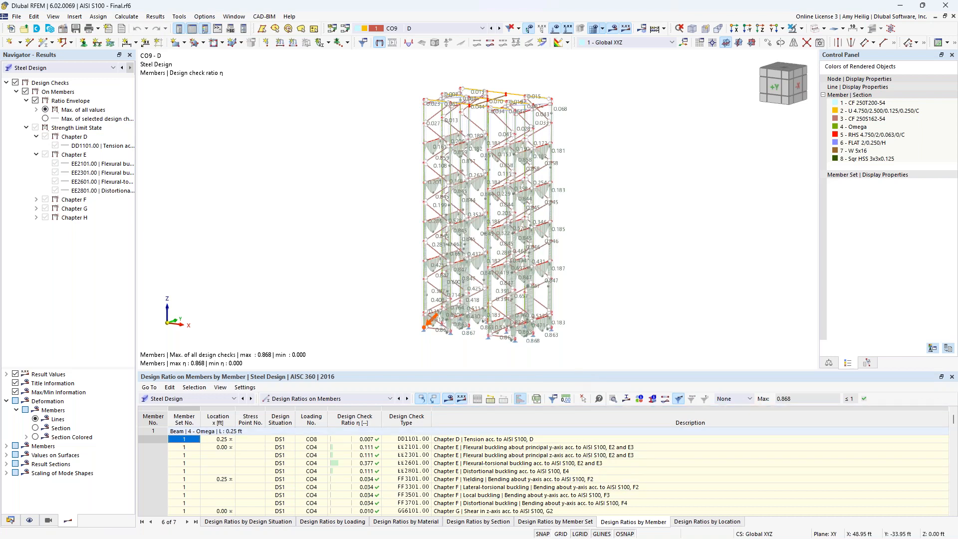
{"action": "left_click_drag", "start_coordinate": [579, 368], "coordinate": [577, 320]}
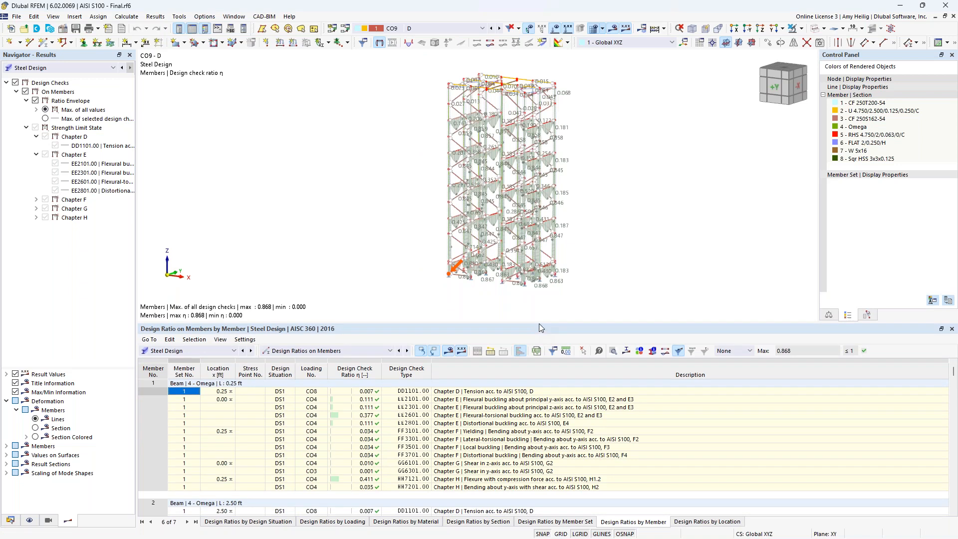
{"action": "left_click_drag", "start_coordinate": [542, 324], "coordinate": [544, 283]}
{"action": "scroll", "coordinate": [539, 439], "scroll_direction": "down", "scroll_amount": 3}
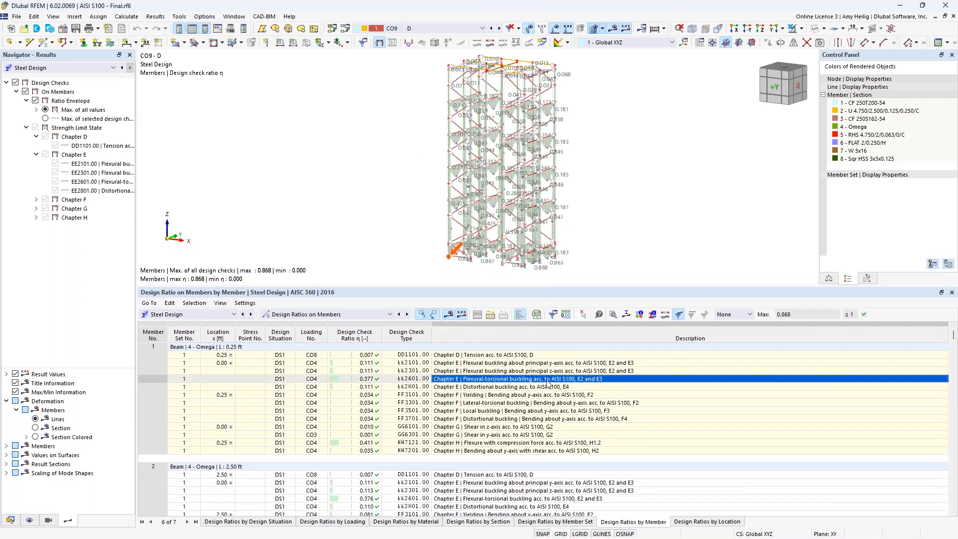
Step: Examine the AISI S100 design checks in the by-member table from member 1 through member 4
{"action": "left_click", "coordinate": [537, 451]}
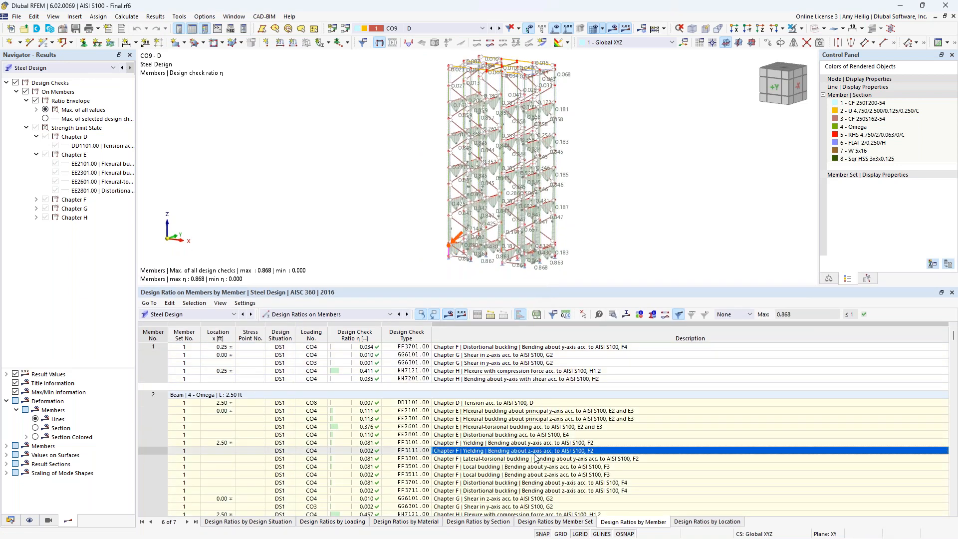
{"action": "scroll", "coordinate": [536, 457], "scroll_direction": "down", "scroll_amount": 6}
{"action": "left_click", "coordinate": [534, 466]}
{"action": "key", "text": "Down"}
{"action": "key", "text": "Down"}
{"action": "key", "text": "Down"}
{"action": "key", "text": "Down"}
{"action": "key", "text": "Down"}
{"action": "key", "text": "Down"}
{"action": "key", "text": "Down"}
{"action": "key", "text": "Down"}
{"action": "key", "text": "Down"}
{"action": "key", "text": "Down"}
{"action": "key", "text": "Down"}
{"action": "key", "text": "Down"}
{"action": "key", "text": "Down"}
{"action": "key", "text": "Down"}
{"action": "key", "text": "Down"}
{"action": "key", "text": "Down"}
{"action": "key", "text": "Down"}
{"action": "key", "text": "Down"}
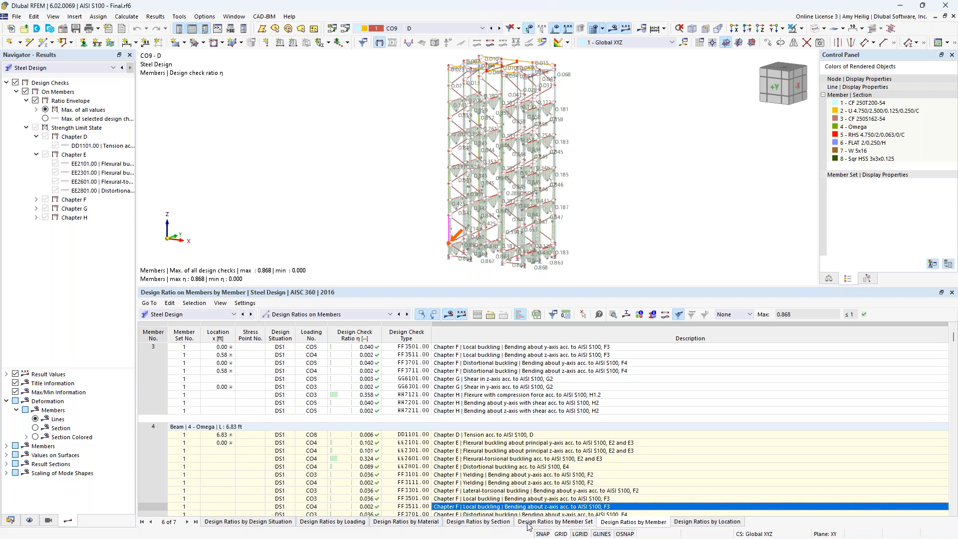
Step: List the design ratios by section in an enlarged table, and review the checks of the Omega columns and RHS beams
{"action": "left_click", "coordinate": [493, 525]}
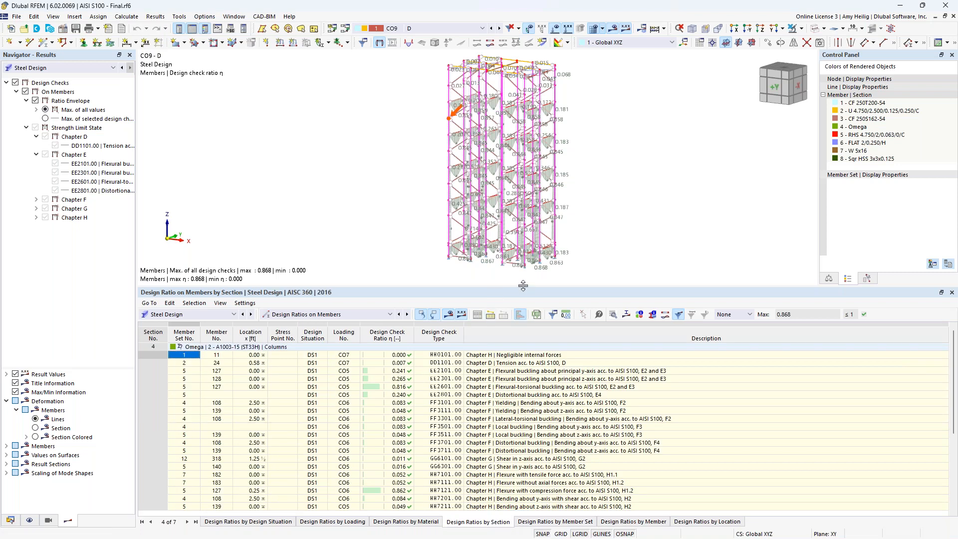
{"action": "left_click_drag", "start_coordinate": [524, 287], "coordinate": [522, 246]}
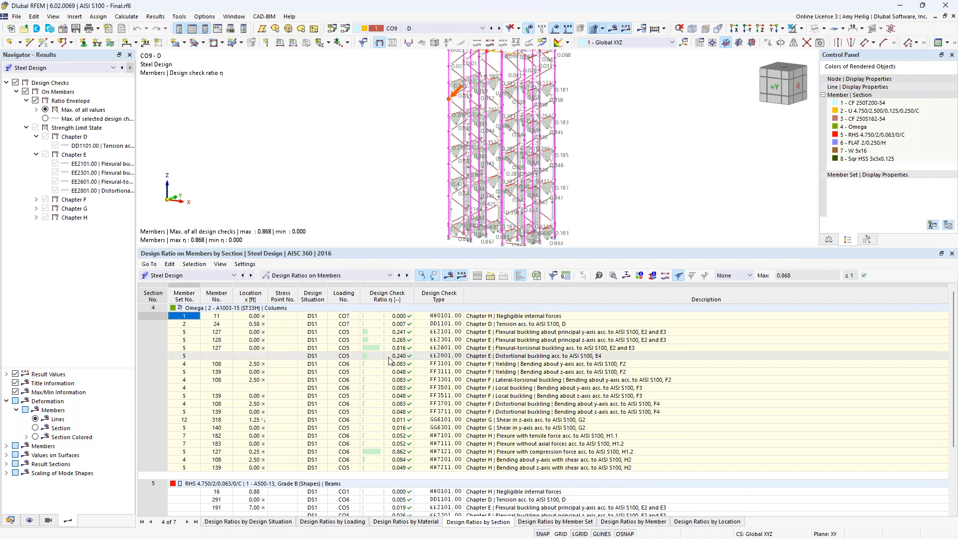
{"action": "scroll", "coordinate": [388, 363], "scroll_direction": "down", "scroll_amount": 3}
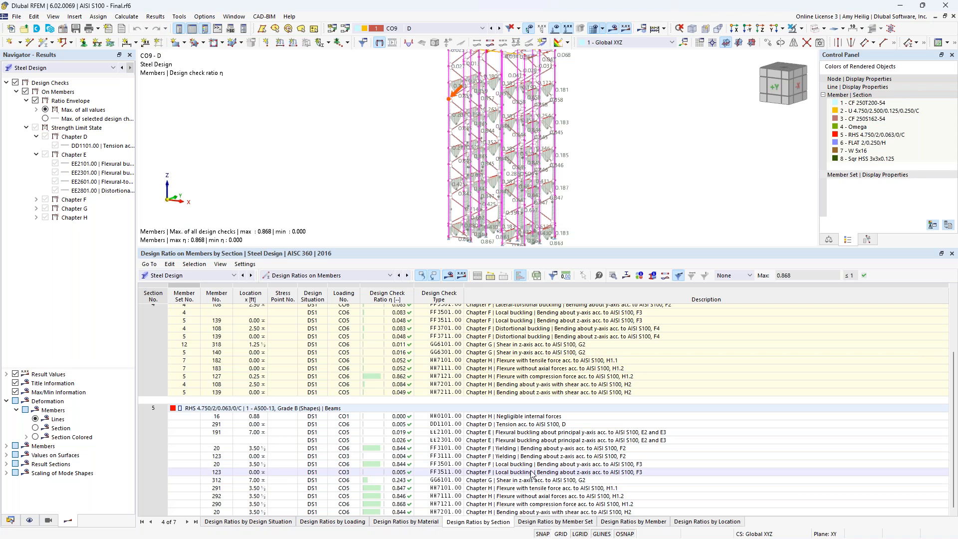
{"action": "scroll", "coordinate": [524, 399], "scroll_direction": "up", "scroll_amount": 3}
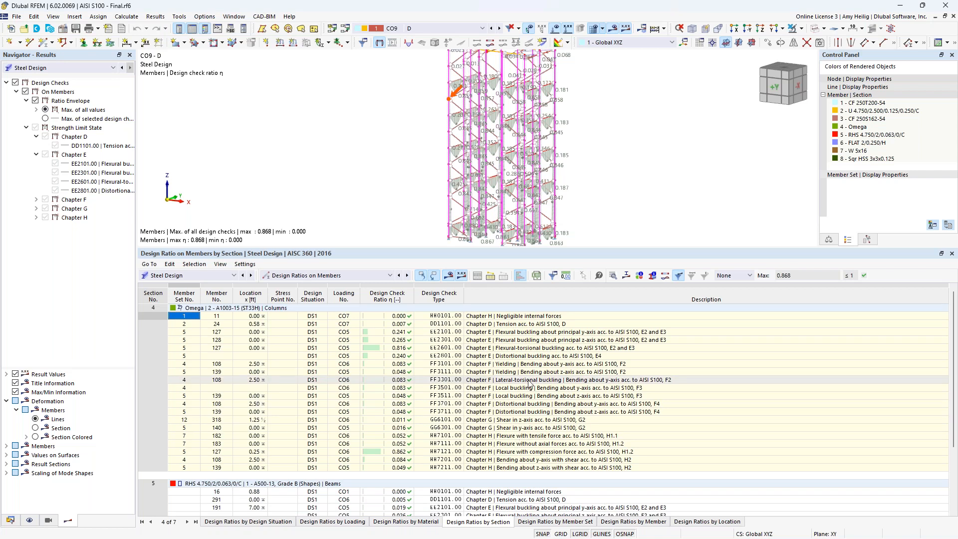
Step: Filter the by-section results to Max to view only the governing checks, and reset the filter to None
{"action": "left_click", "coordinate": [751, 276]}
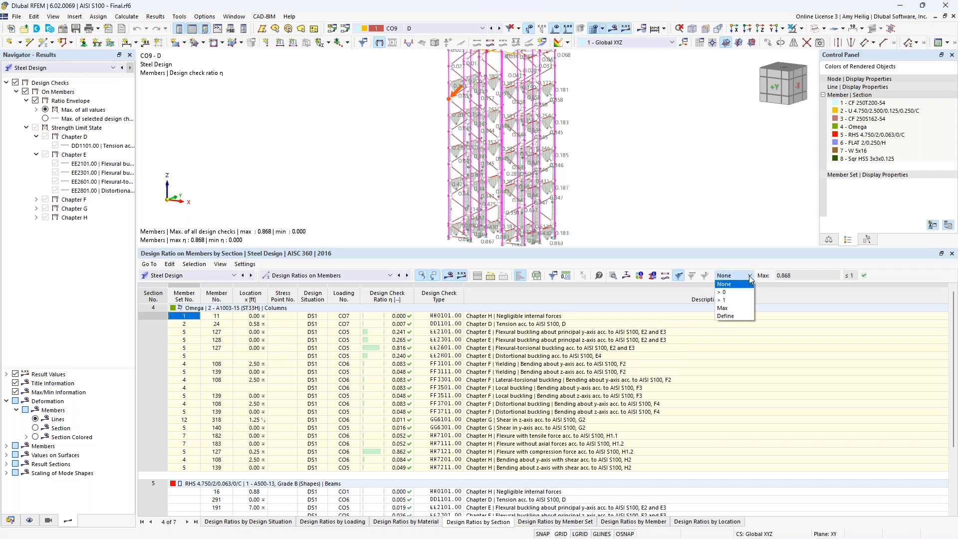
{"action": "left_click", "coordinate": [735, 308]}
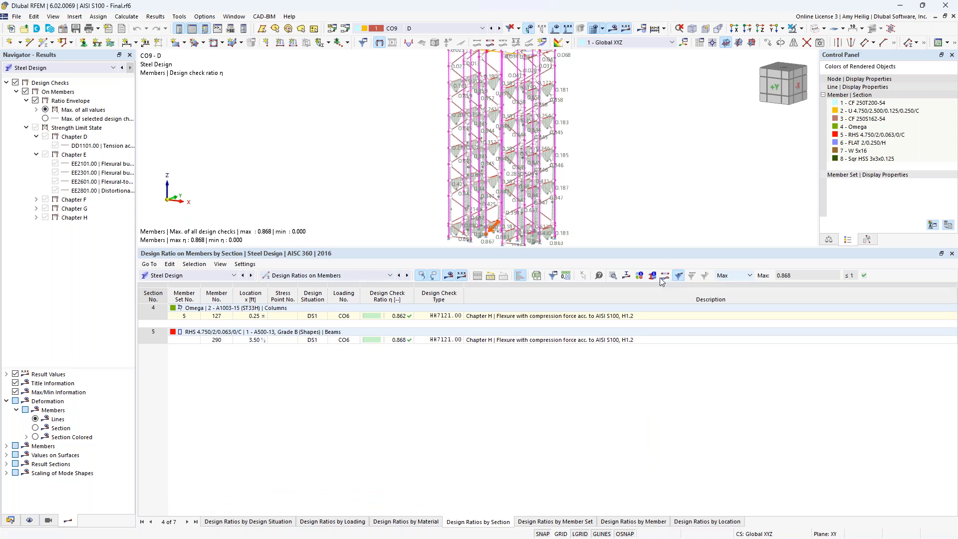
{"action": "left_click", "coordinate": [747, 277]}
{"action": "left_click", "coordinate": [749, 284]}
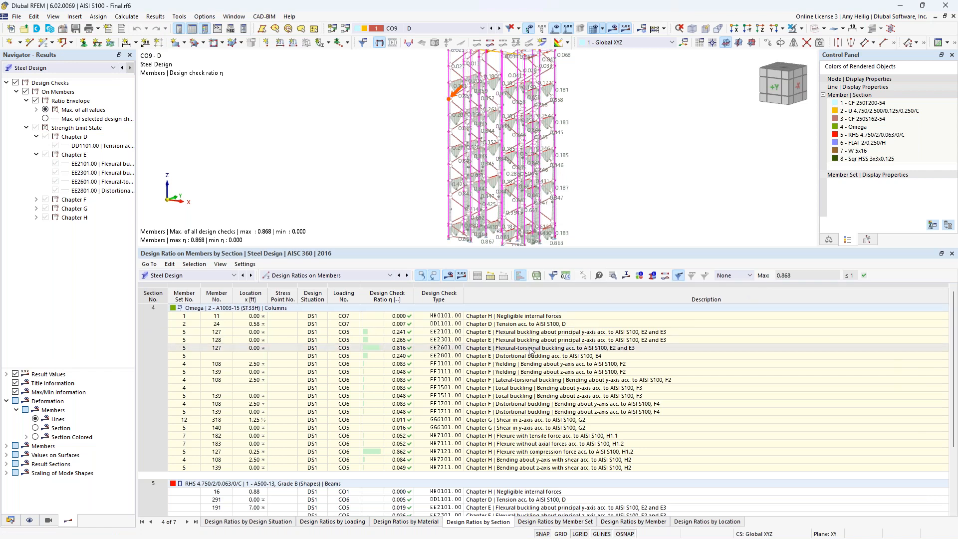
Step: Open the details of the Omega section's flexural-torsional buckling check EE2601 and review its enlarged equations and symbol definitions
{"action": "left_click", "coordinate": [530, 351]}
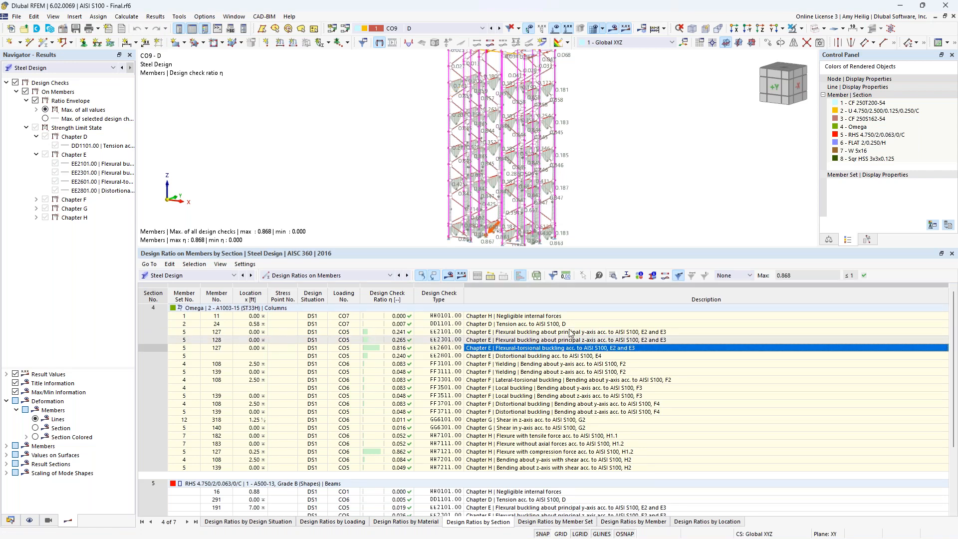
{"action": "left_click", "coordinate": [613, 276]}
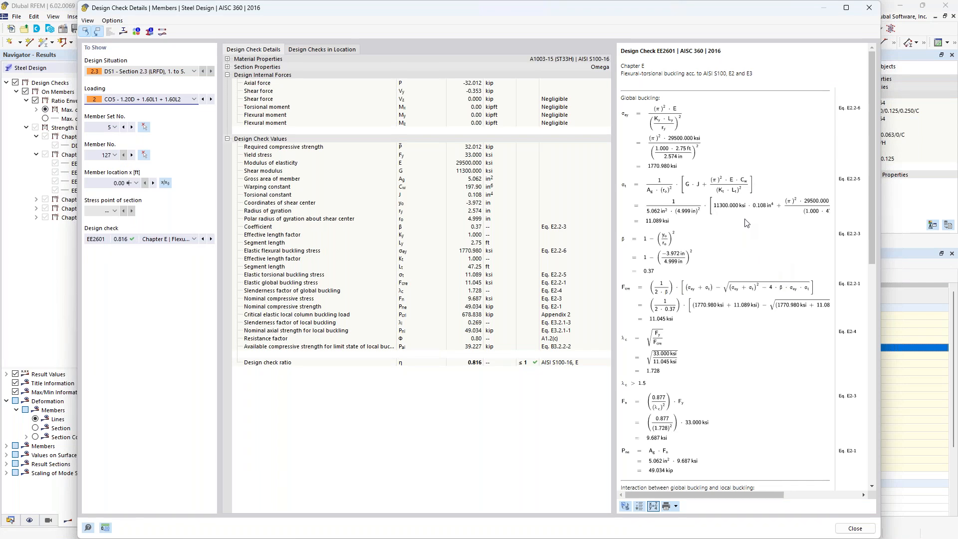
{"action": "scroll", "coordinate": [748, 224], "scroll_direction": "up", "scroll_amount": 3, "text": "ctrl"}
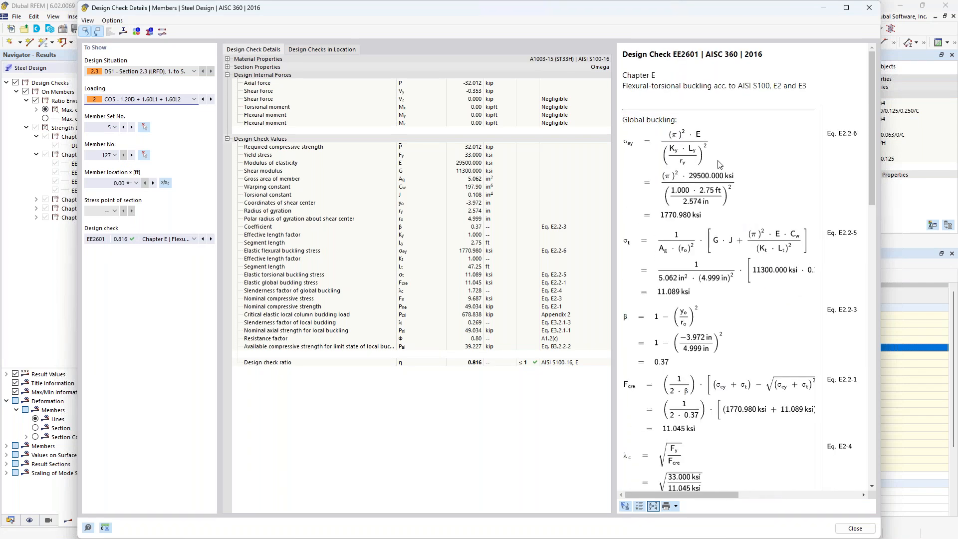
{"action": "scroll", "coordinate": [694, 200], "scroll_direction": "down", "scroll_amount": 4}
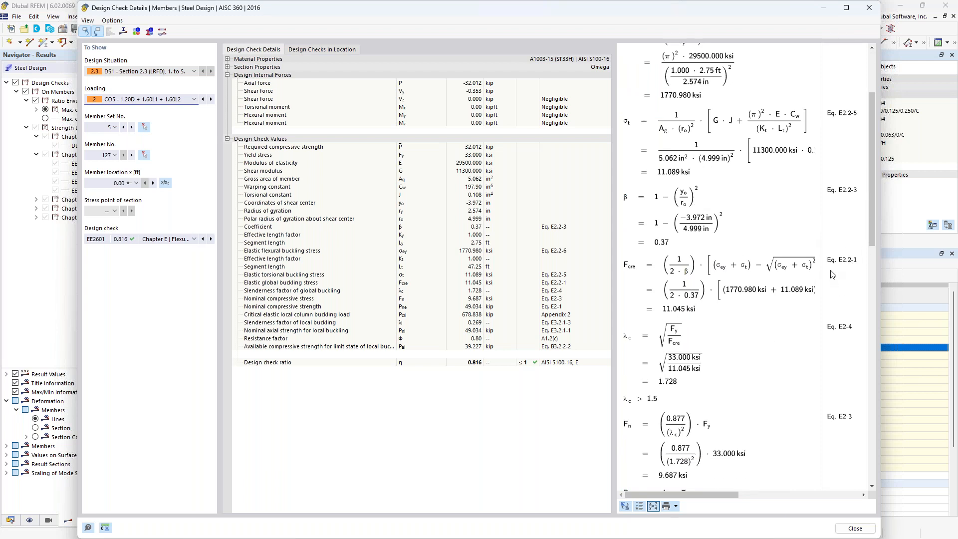
{"action": "scroll", "coordinate": [733, 292], "scroll_direction": "down", "scroll_amount": 17}
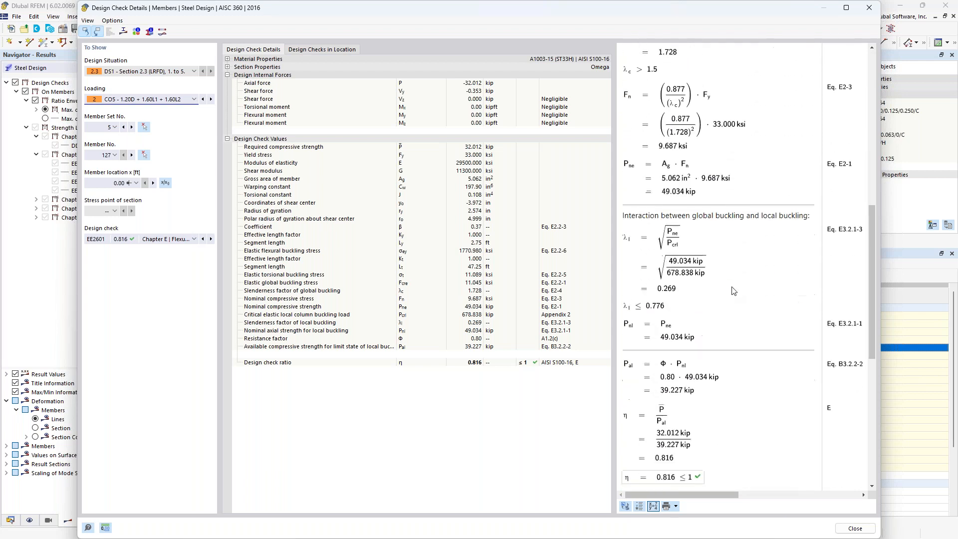
{"action": "scroll", "coordinate": [733, 292], "scroll_direction": "down", "scroll_amount": 2}
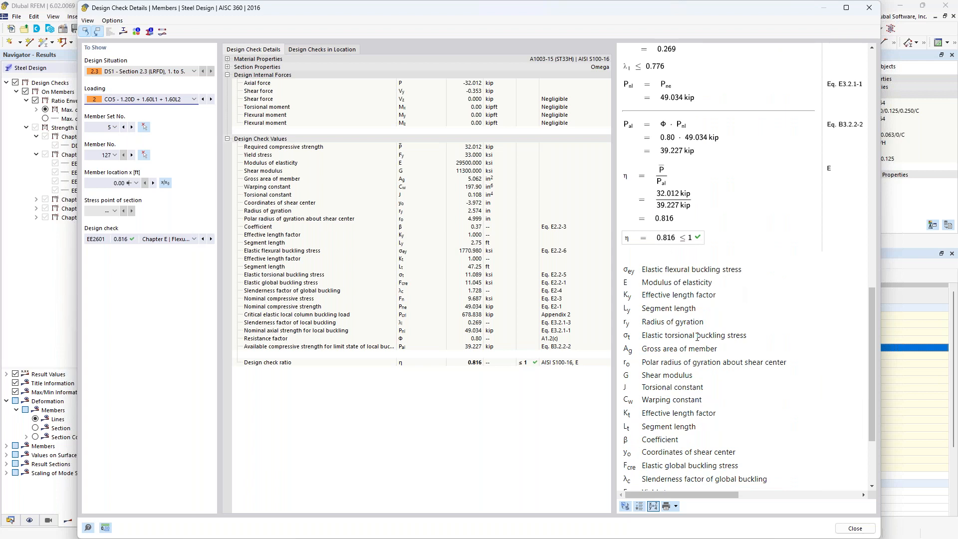
{"action": "scroll", "coordinate": [697, 337], "scroll_direction": "up", "scroll_amount": 1}
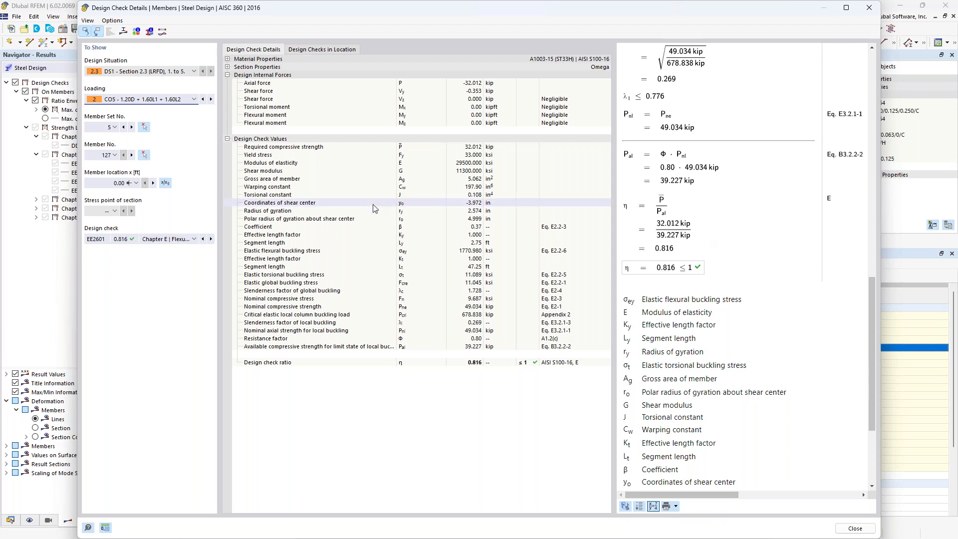
Step: Switch the check details to EE2101, flexural buckling about the principal y-axis, and review its equations
{"action": "left_click", "coordinate": [195, 239]}
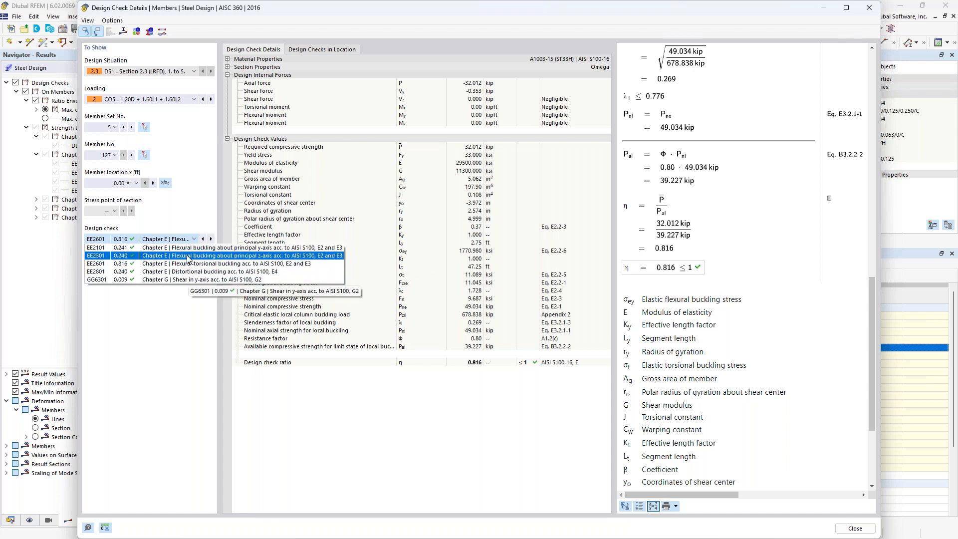
{"action": "left_click", "coordinate": [189, 249]}
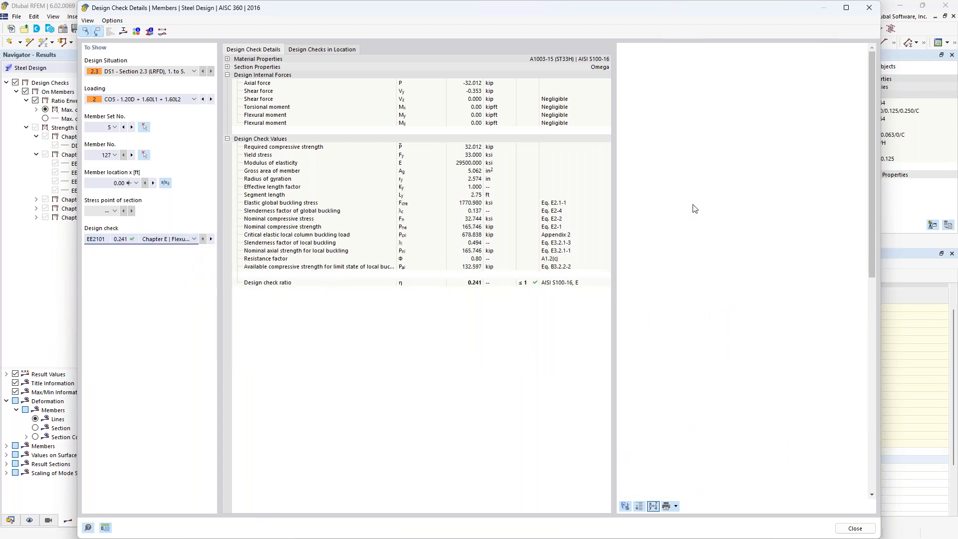
{"action": "scroll", "coordinate": [693, 207], "scroll_direction": "down", "scroll_amount": 3}
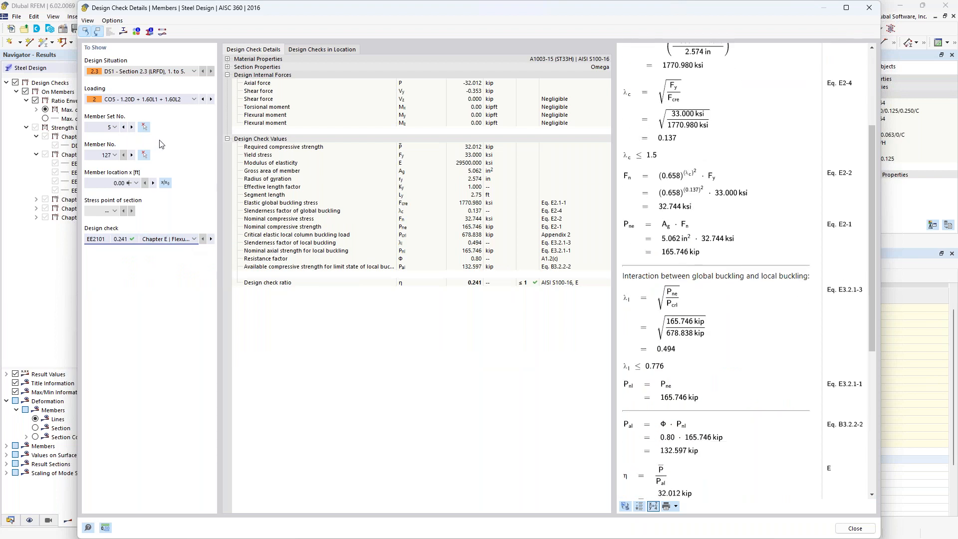
Step: View the Omega section's stress diagrams for total normal stress, total shear stress and von Mises equivalent stress, and close the diagrams
{"action": "left_click", "coordinate": [123, 31]}
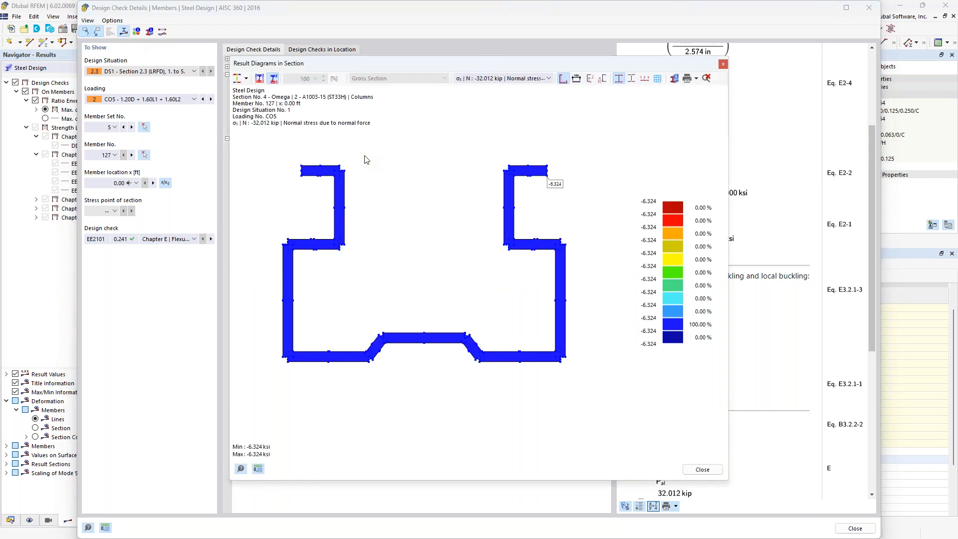
{"action": "left_click", "coordinate": [247, 79]}
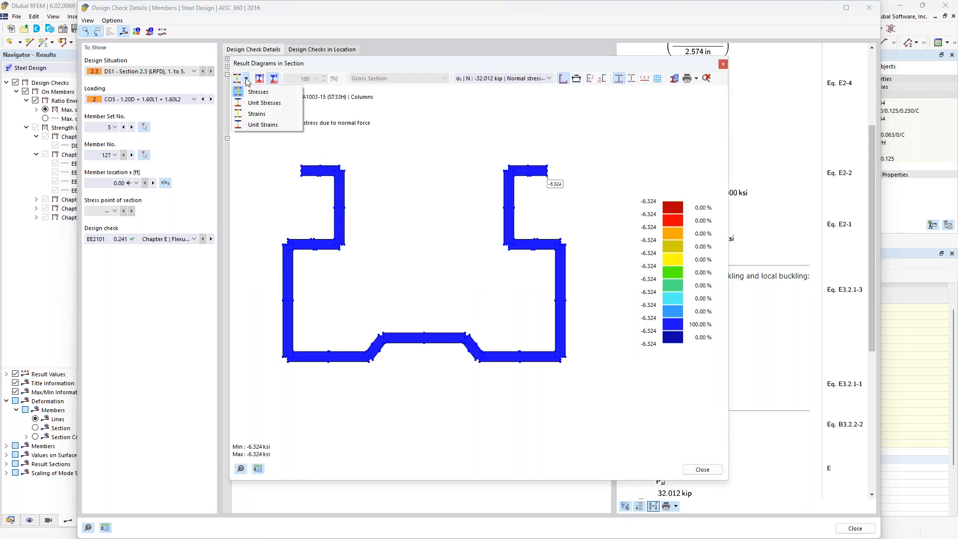
{"action": "left_click", "coordinate": [283, 93]}
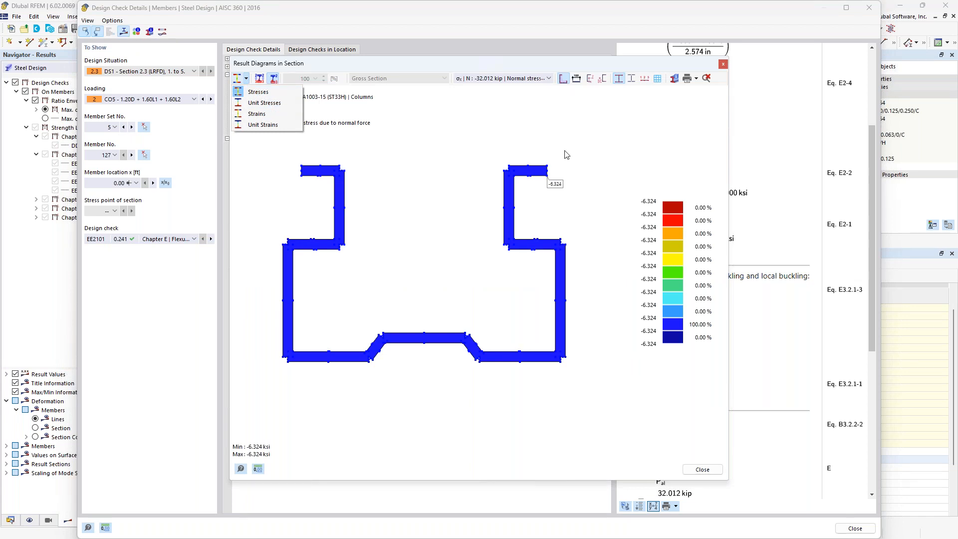
{"action": "left_click", "coordinate": [549, 79]}
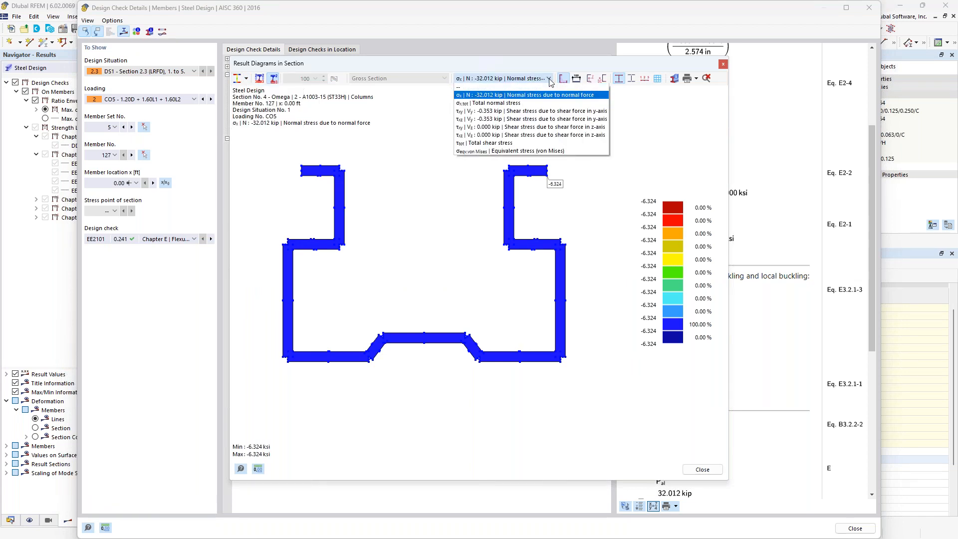
{"action": "left_click", "coordinate": [528, 104]}
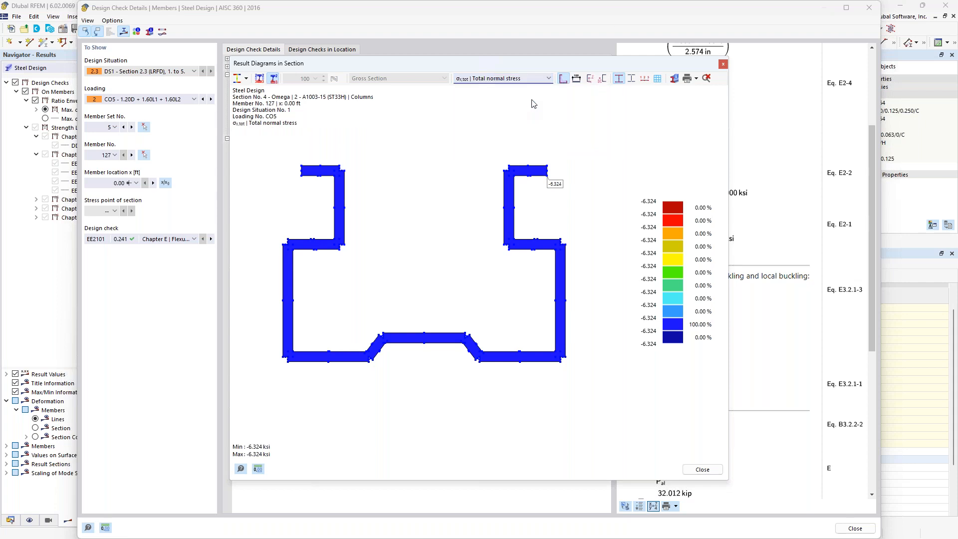
{"action": "left_click", "coordinate": [549, 79]}
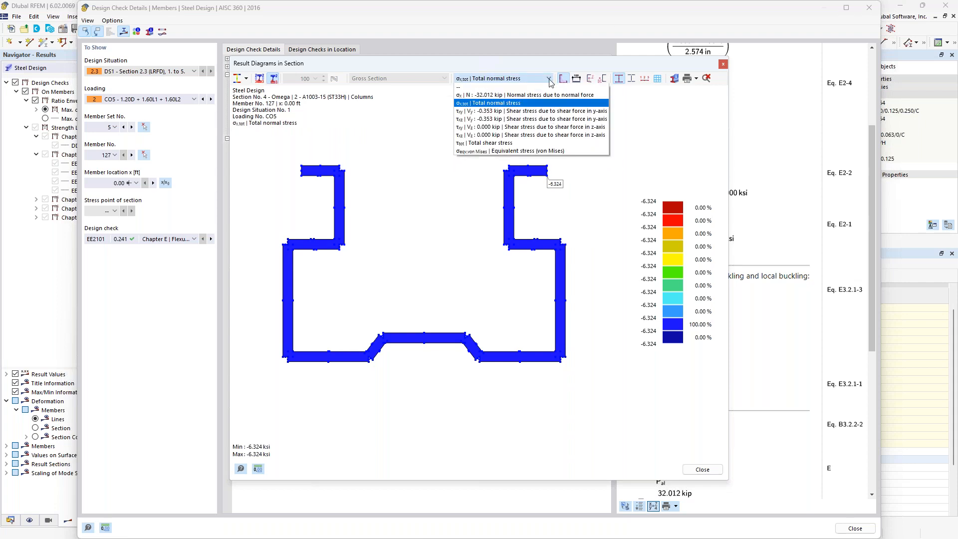
{"action": "left_click", "coordinate": [523, 143]}
{"action": "left_click", "coordinate": [549, 79]}
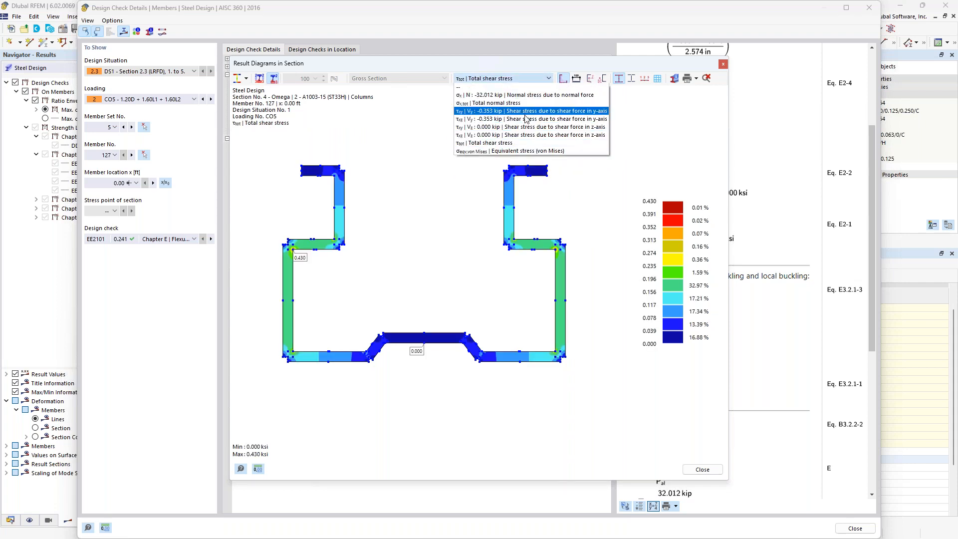
{"action": "left_click", "coordinate": [513, 152]}
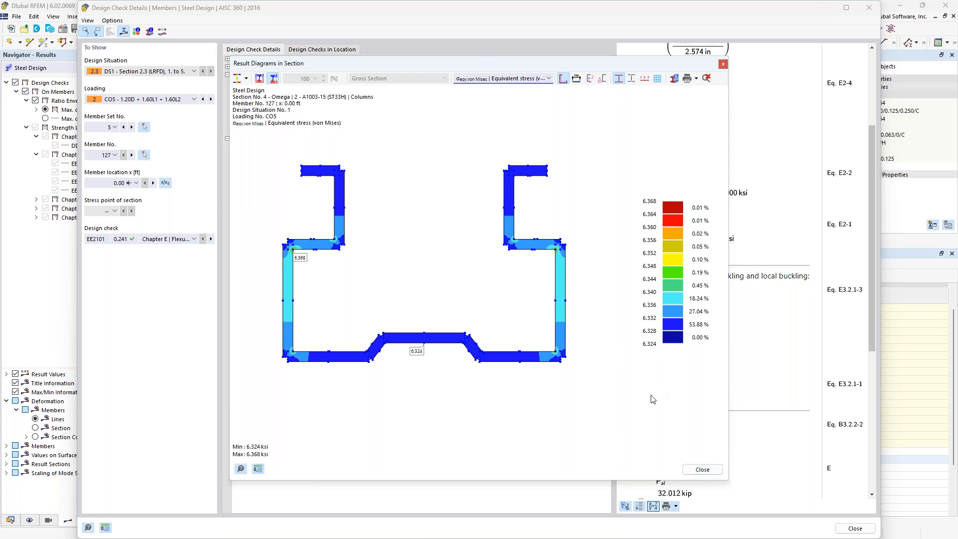
{"action": "left_click", "coordinate": [703, 470]}
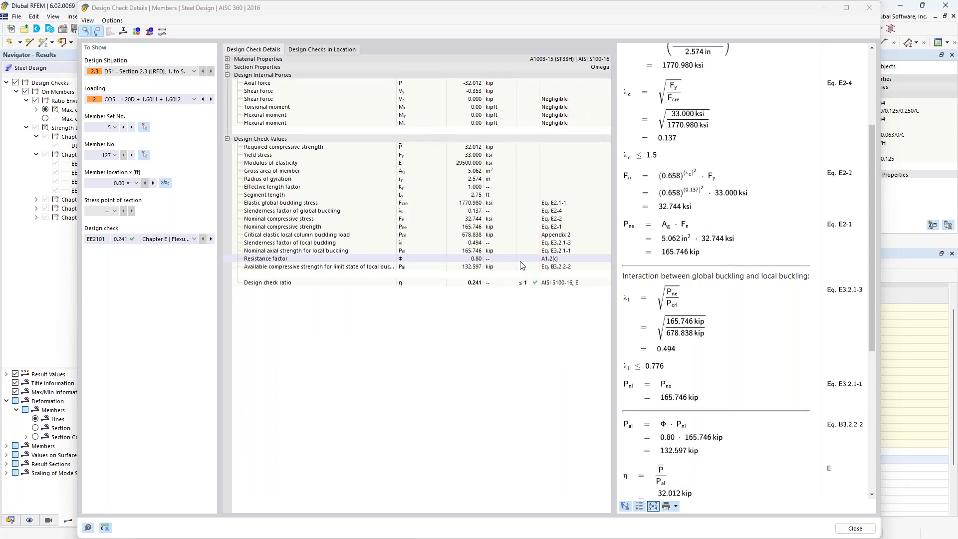
Step: Close the design check details, and expand the Chapter F checks in the results navigator with a larger model view
{"action": "left_click", "coordinate": [847, 530]}
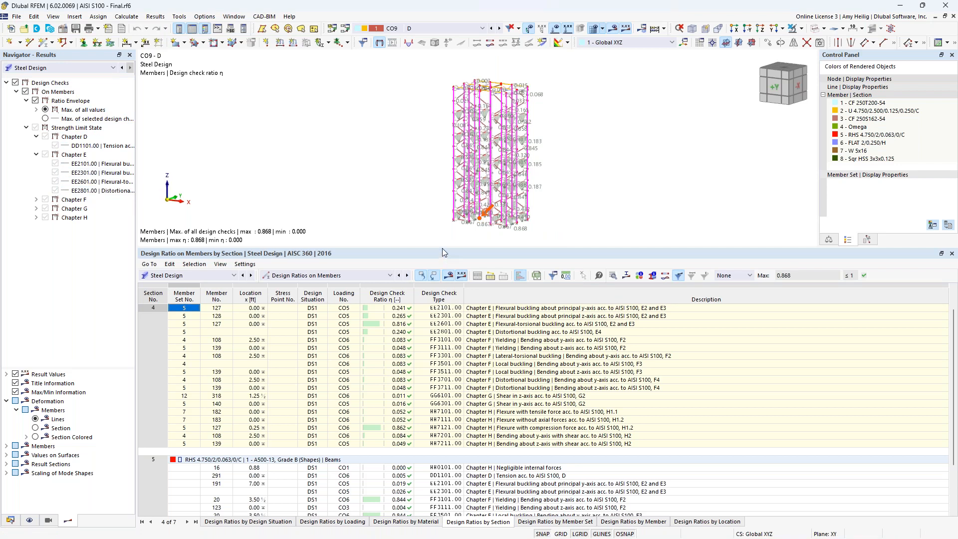
{"action": "left_click_drag", "start_coordinate": [443, 247], "coordinate": [443, 367]}
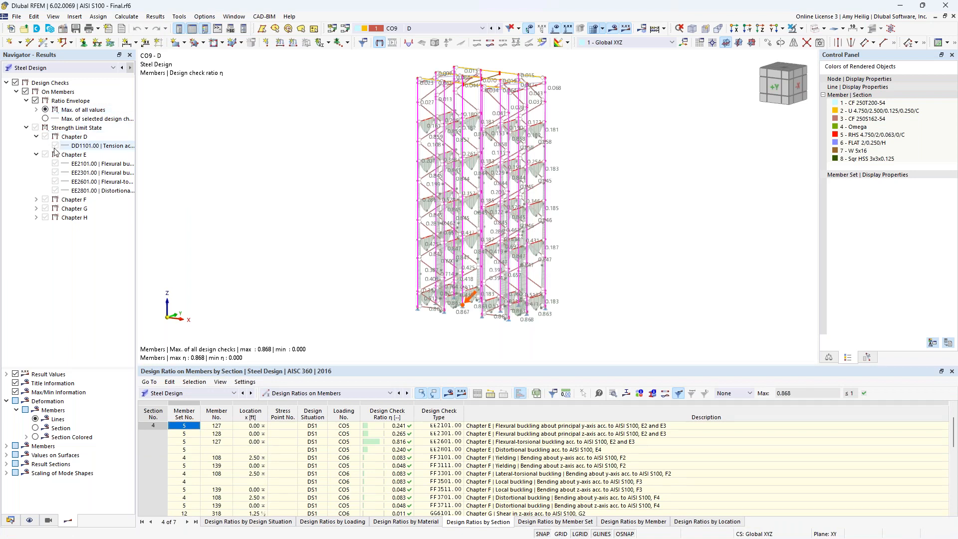
{"action": "left_click", "coordinate": [35, 200]}
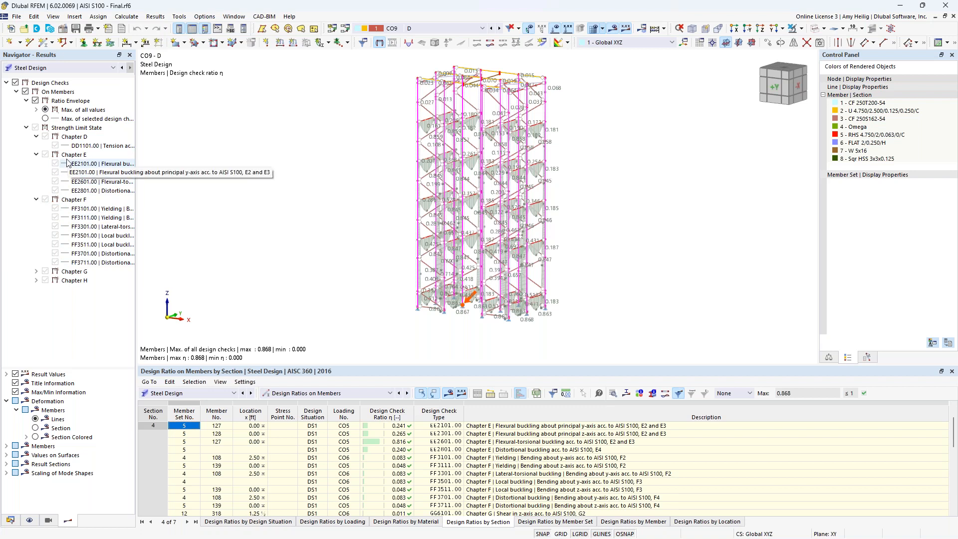
Step: Display the Static Analysis results for load combination CO5 (1.20D + 1.60L1 + 1.60L2) with the loads and imperfections hidden
{"action": "left_click", "coordinate": [58, 68]}
{"action": "left_click", "coordinate": [58, 77]}
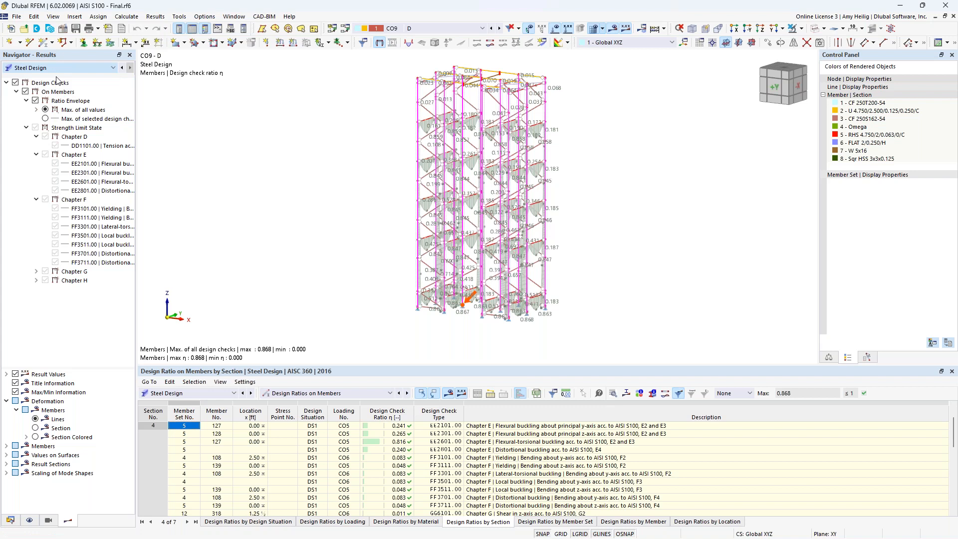
{"action": "left_click", "coordinate": [429, 28]}
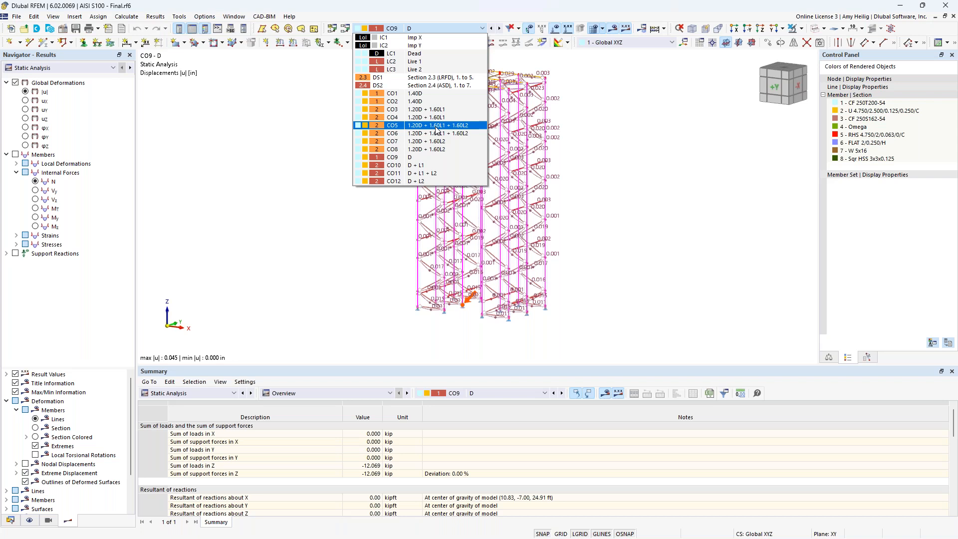
{"action": "left_click", "coordinate": [435, 127]}
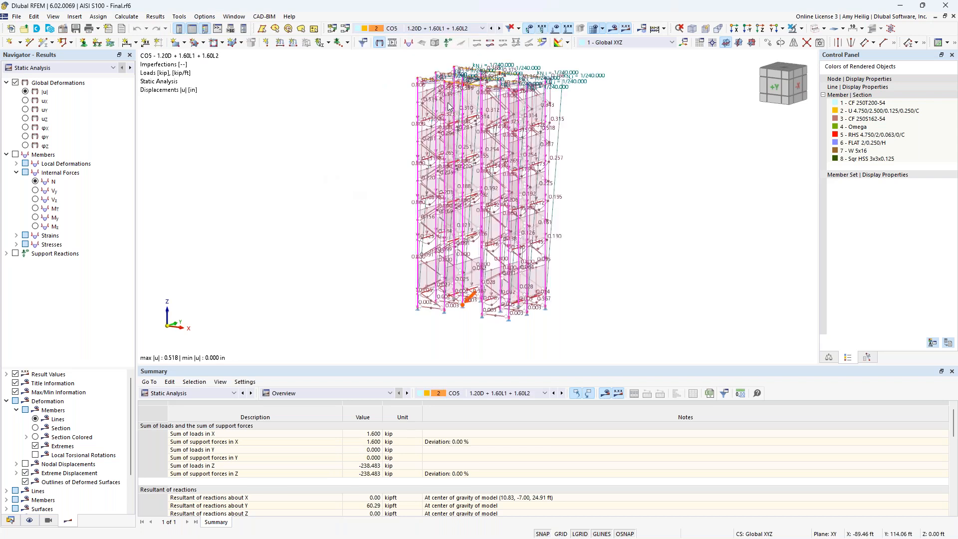
{"action": "left_click", "coordinate": [530, 31]}
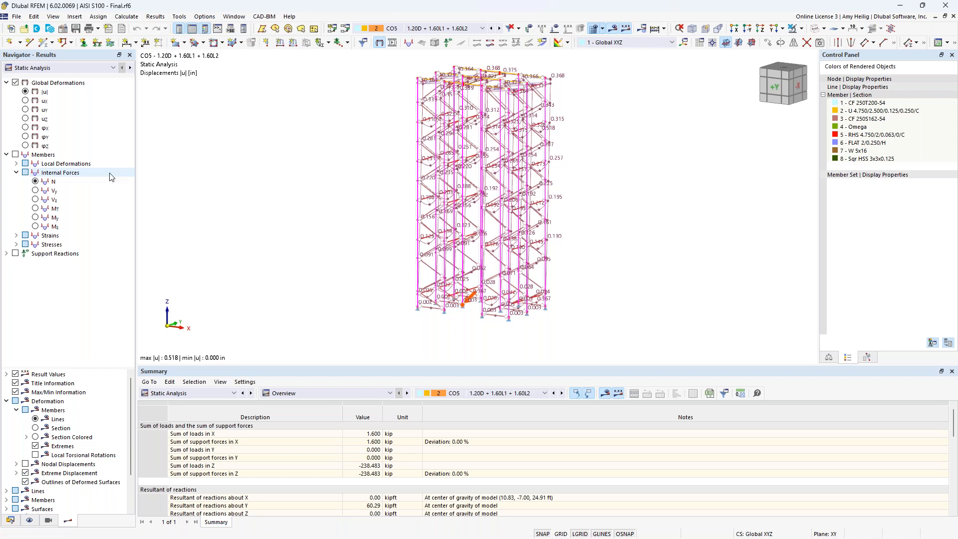
Step: Render the deformations with coloured sections, and show the member internal forces N, Vz and My in place of the global deformations
{"action": "left_click", "coordinate": [35, 437]}
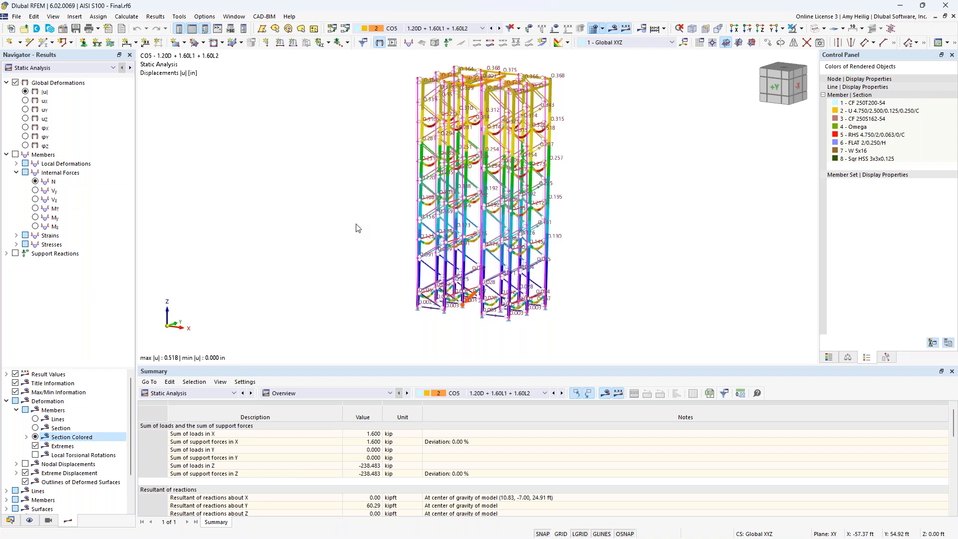
{"action": "left_click", "coordinate": [16, 155]}
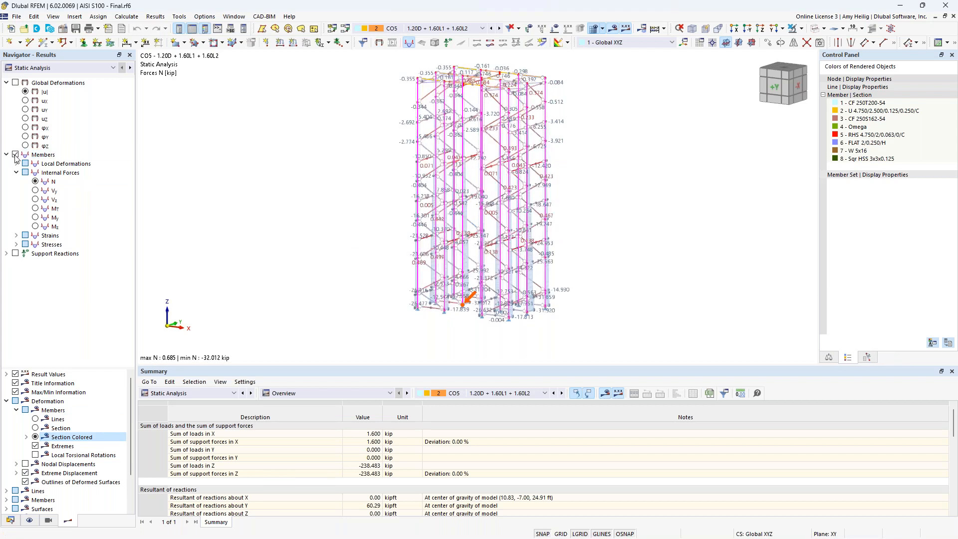
{"action": "left_click", "coordinate": [35, 200]}
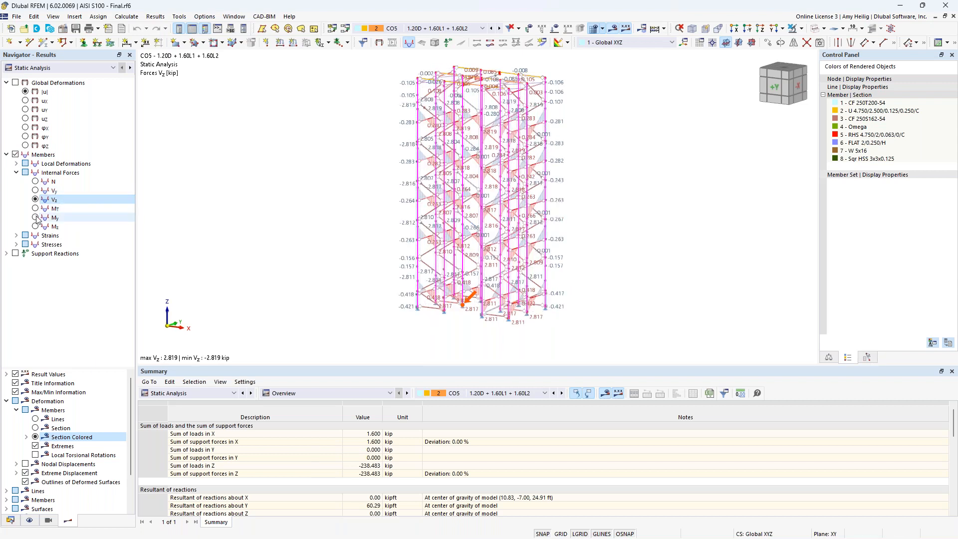
{"action": "left_click", "coordinate": [35, 217]}
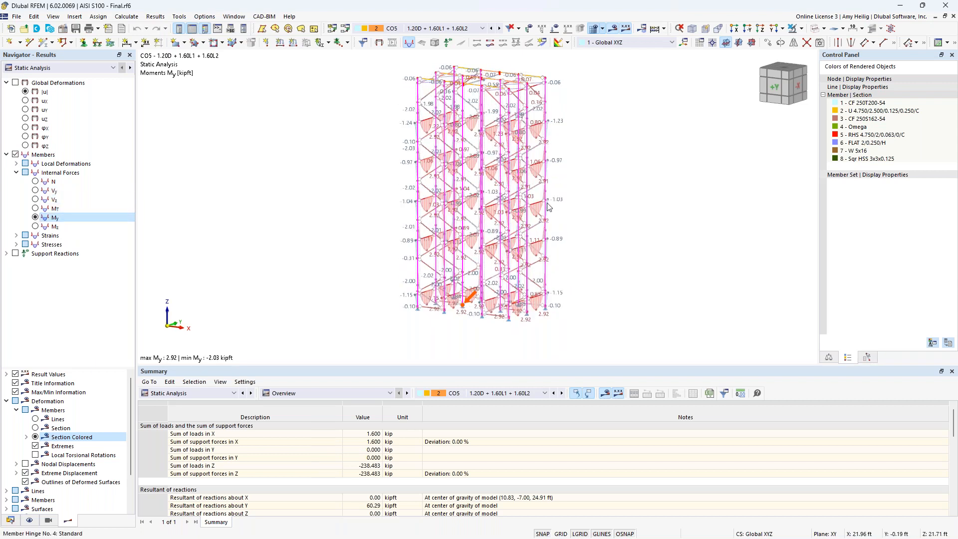
Step: Open the result diagrams for beam member 313 and add the axial force N and shear force Vz diagrams
{"action": "scroll", "coordinate": [544, 201], "scroll_direction": "up", "scroll_amount": 5}
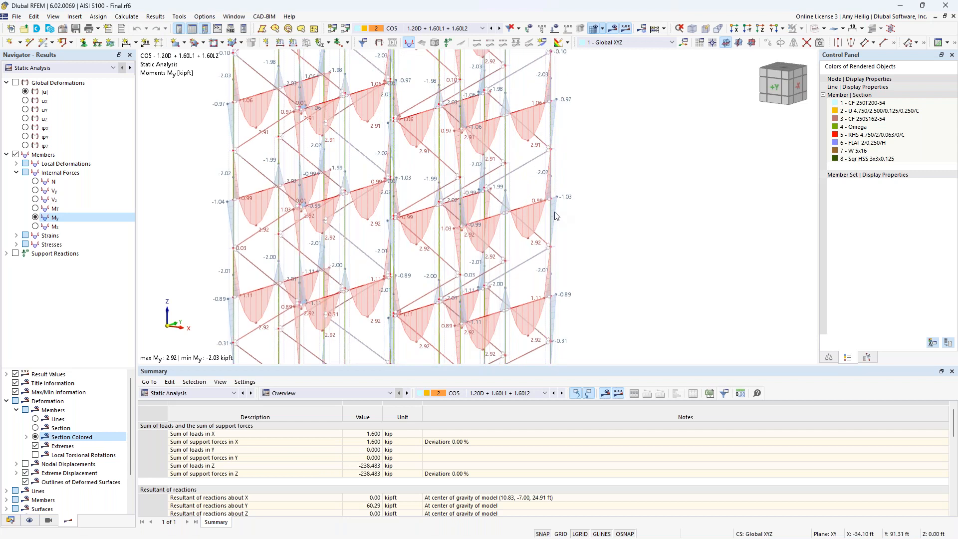
{"action": "right_click", "coordinate": [533, 206]}
{"action": "mouse_move", "coordinate": [748, 238]}
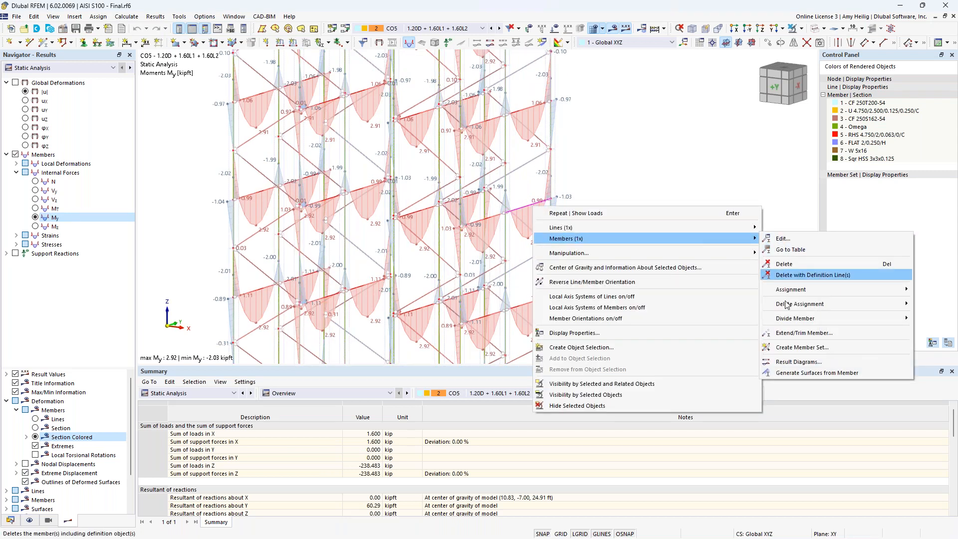
{"action": "left_click", "coordinate": [791, 366]}
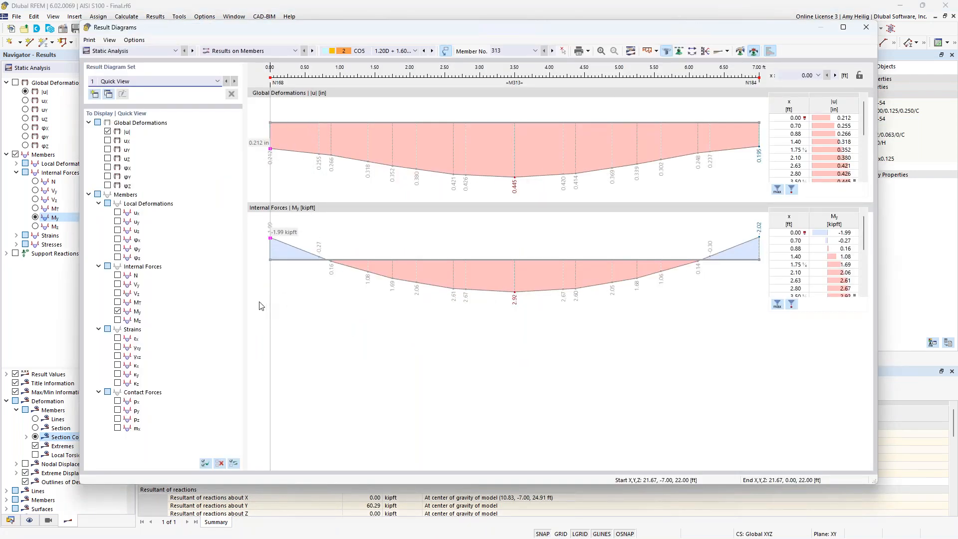
{"action": "left_click", "coordinate": [118, 276]}
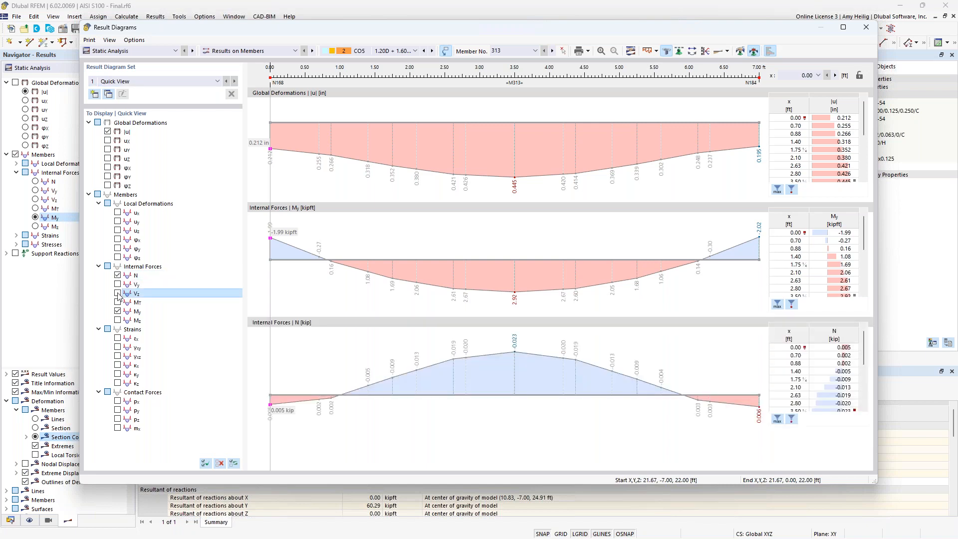
{"action": "left_click", "coordinate": [117, 293]}
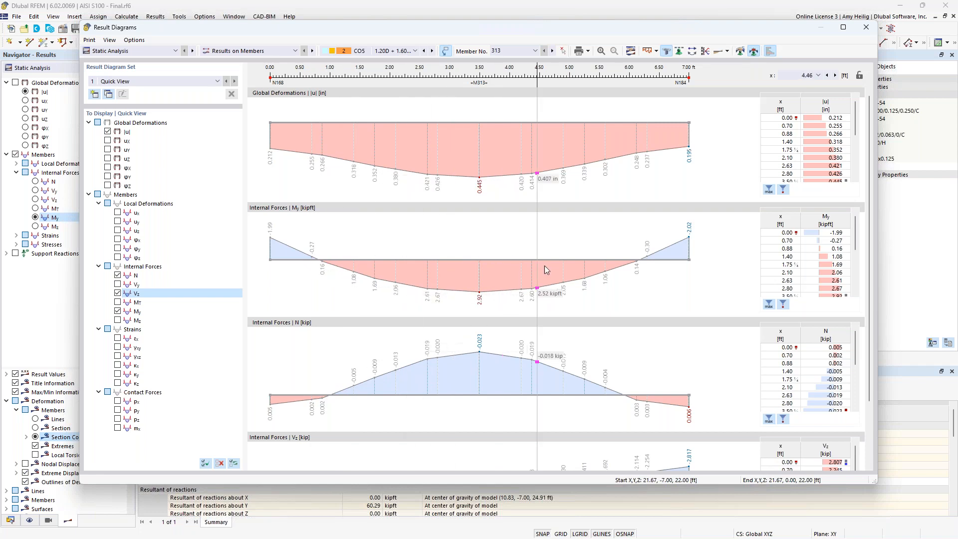
Step: Switch the beam's result diagrams to load combination CO3, and close the diagrams
{"action": "left_click", "coordinate": [400, 51]}
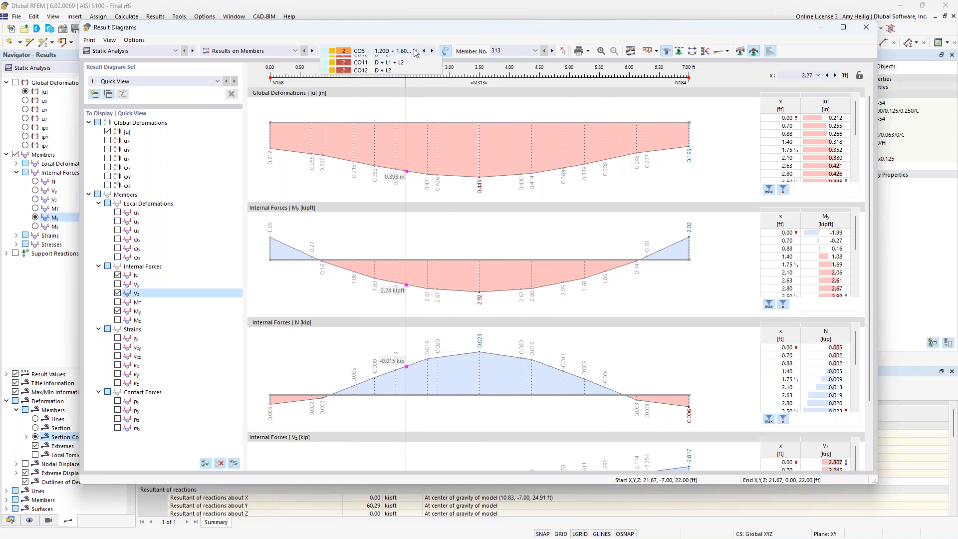
{"action": "left_click", "coordinate": [413, 93]}
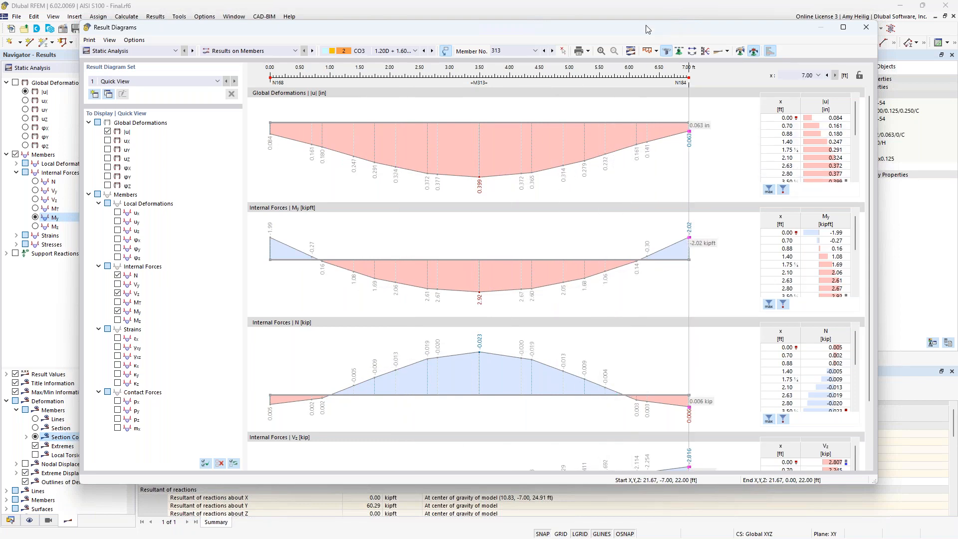
{"action": "left_click_drag", "start_coordinate": [610, 32], "coordinate": [585, 56]}
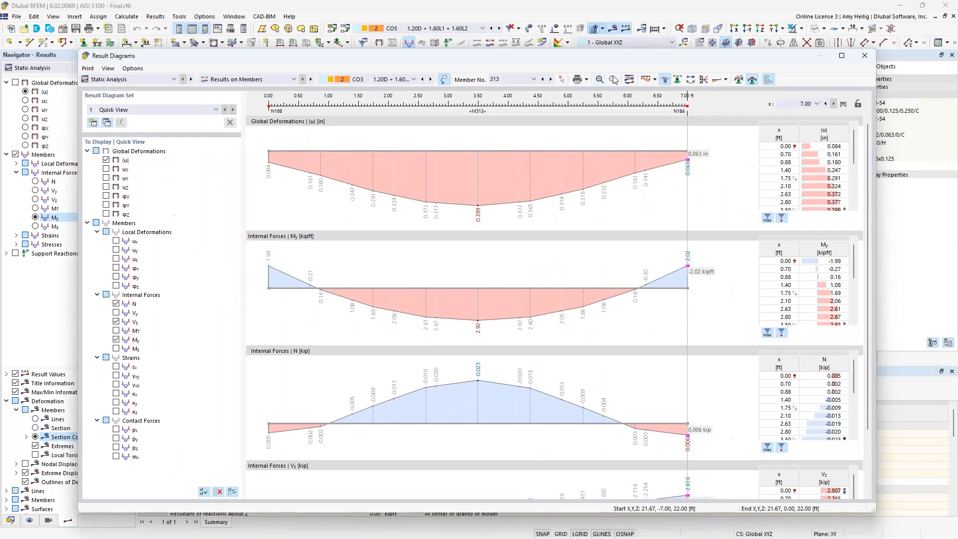
{"action": "left_click", "coordinate": [865, 56]}
Step: List the static analysis internal forces by member in an enlarged results table, review members 1 and 2, and shrink the table again
{"action": "scroll", "coordinate": [604, 224], "scroll_direction": "down", "scroll_amount": 5}
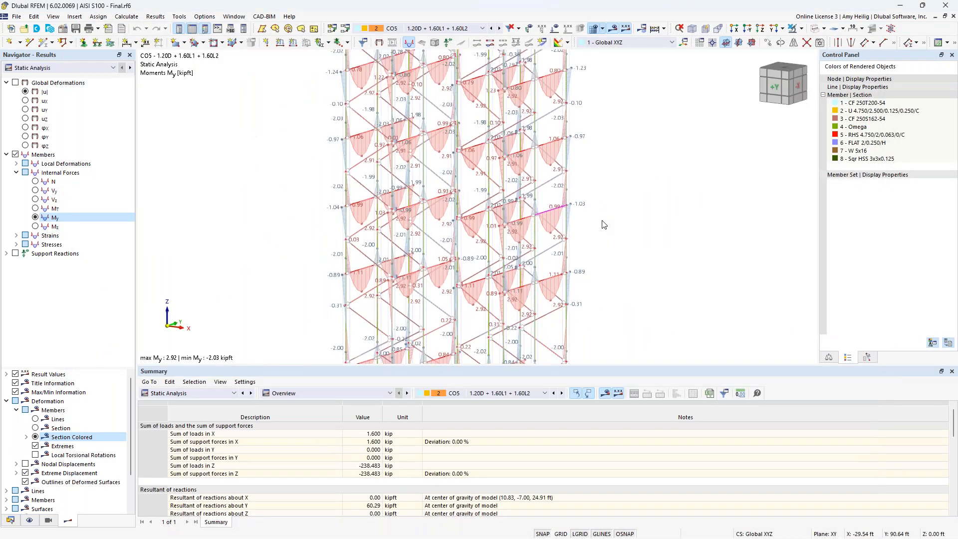
{"action": "middle_click_drag", "start_coordinate": [614, 252], "coordinate": [550, 231]}
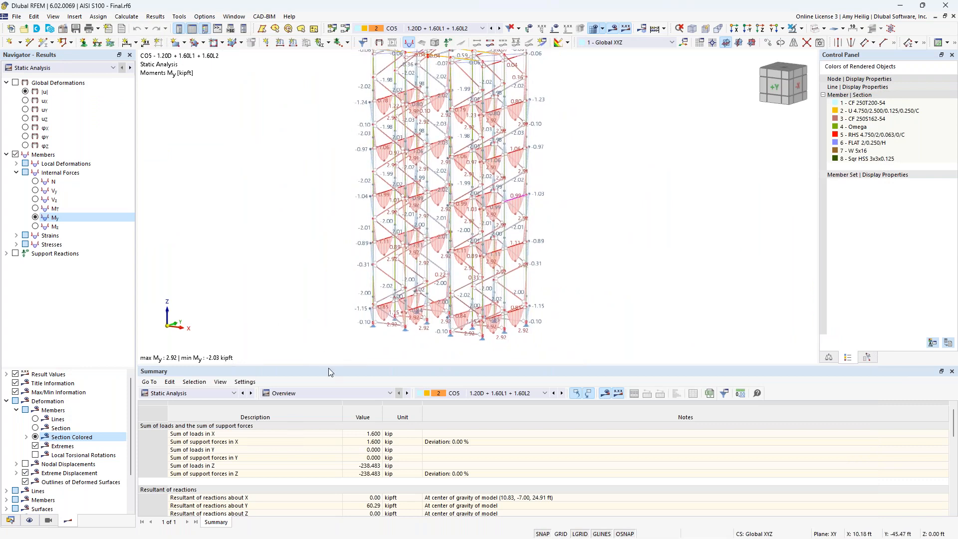
{"action": "left_click_drag", "start_coordinate": [328, 367], "coordinate": [323, 303]}
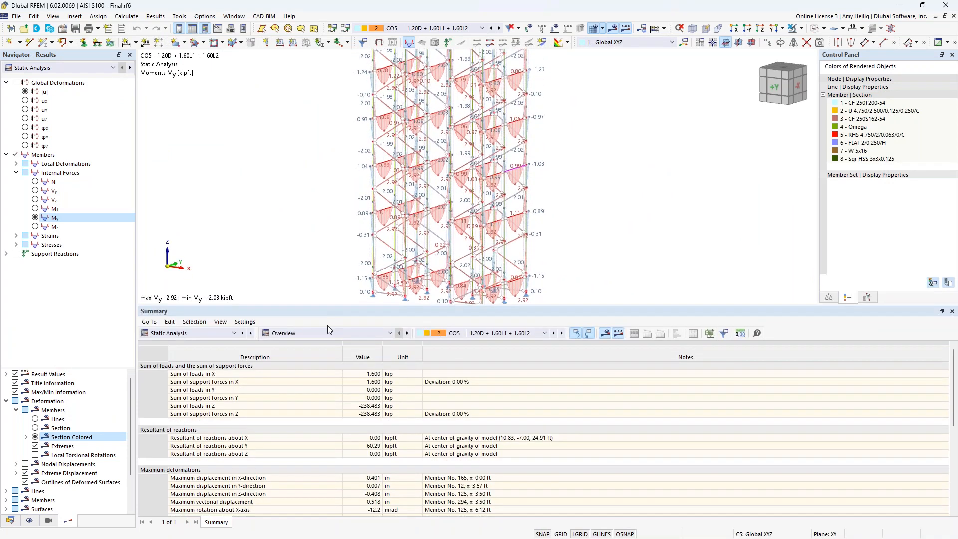
{"action": "left_click", "coordinate": [321, 334]}
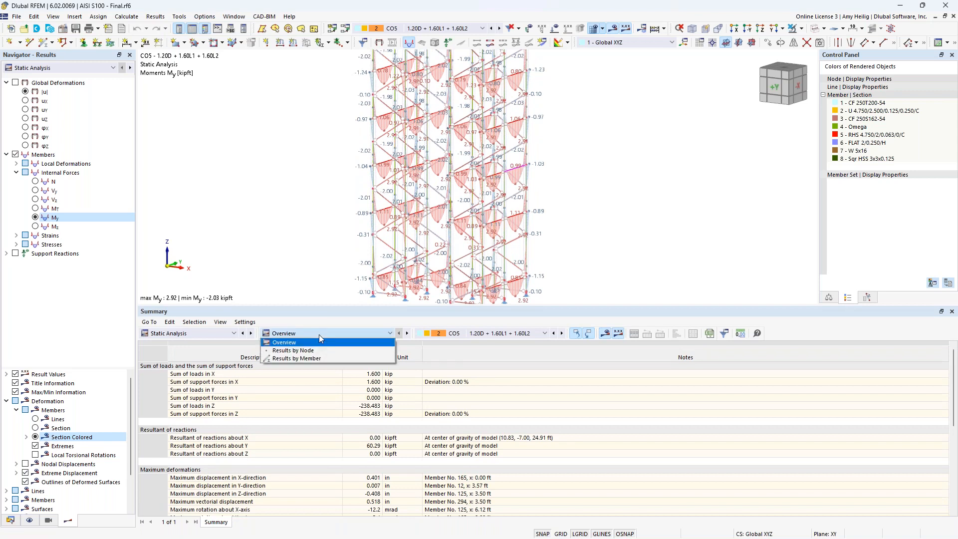
{"action": "left_click", "coordinate": [319, 356]}
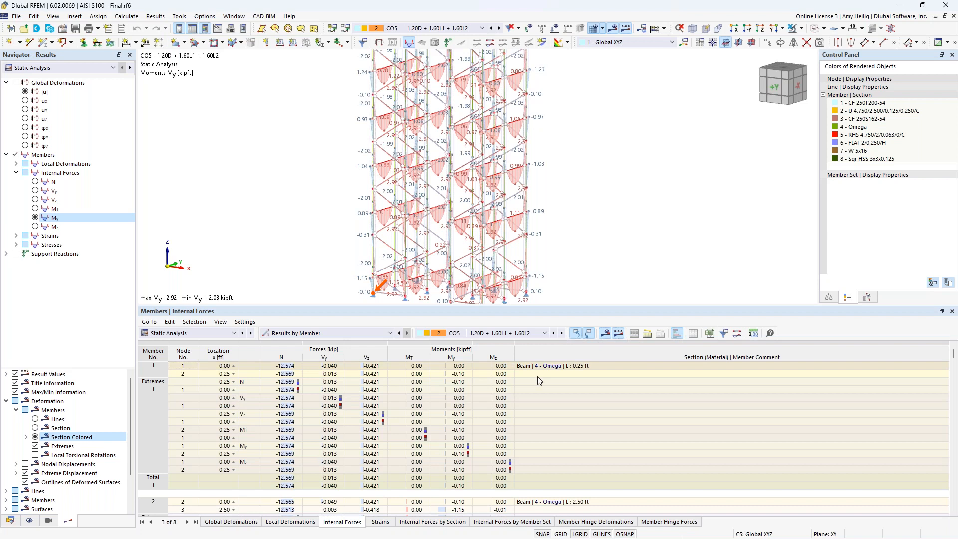
{"action": "scroll", "coordinate": [535, 394], "scroll_direction": "down", "scroll_amount": 5}
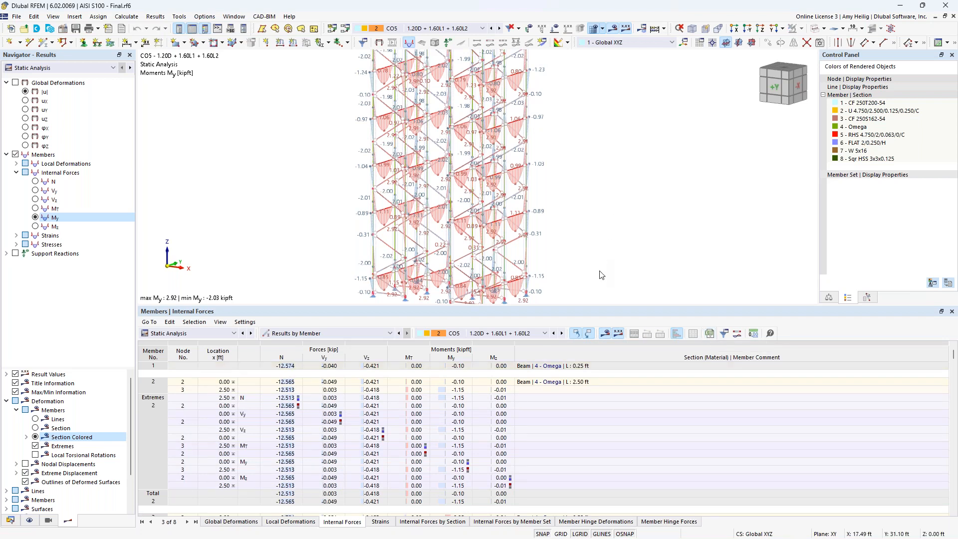
{"action": "left_click_drag", "start_coordinate": [593, 306], "coordinate": [599, 378]}
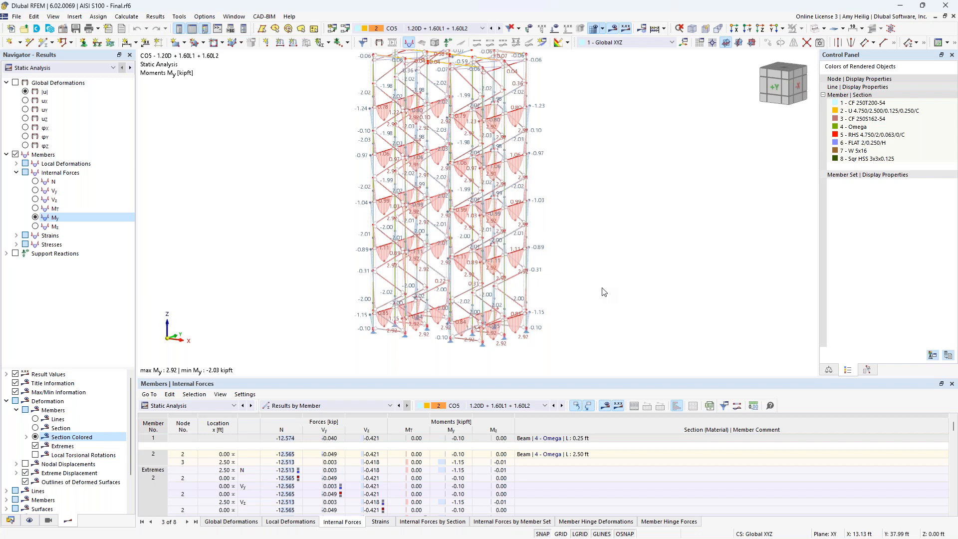
Step: Switch to the PowerPoint slide show at the Web Crippling Design slide
{"action": "key", "text": "super+Tab"}
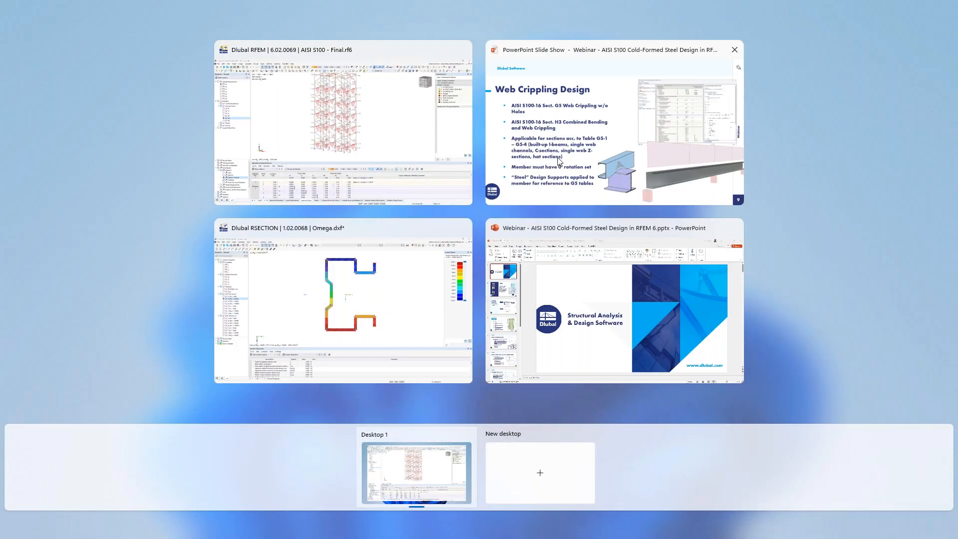
{"action": "left_click", "coordinate": [560, 161]}
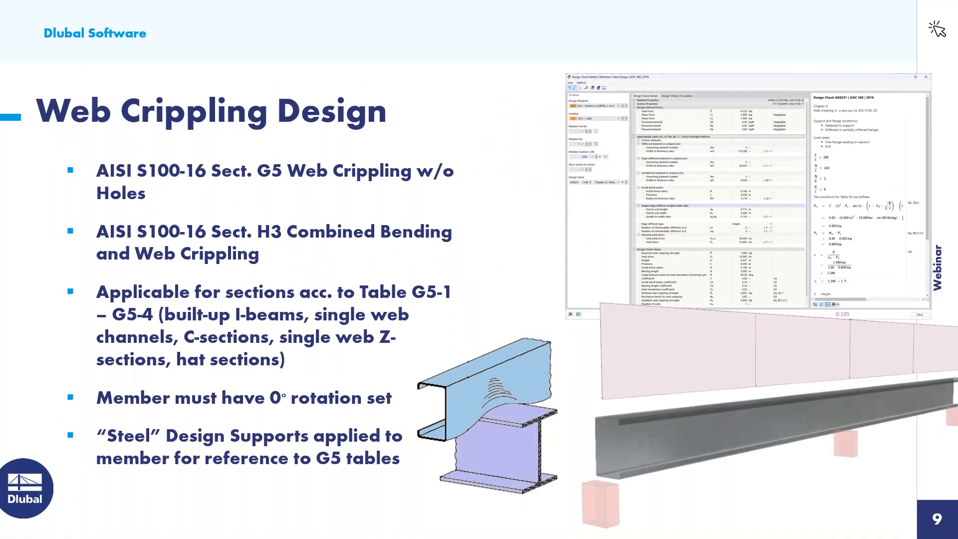
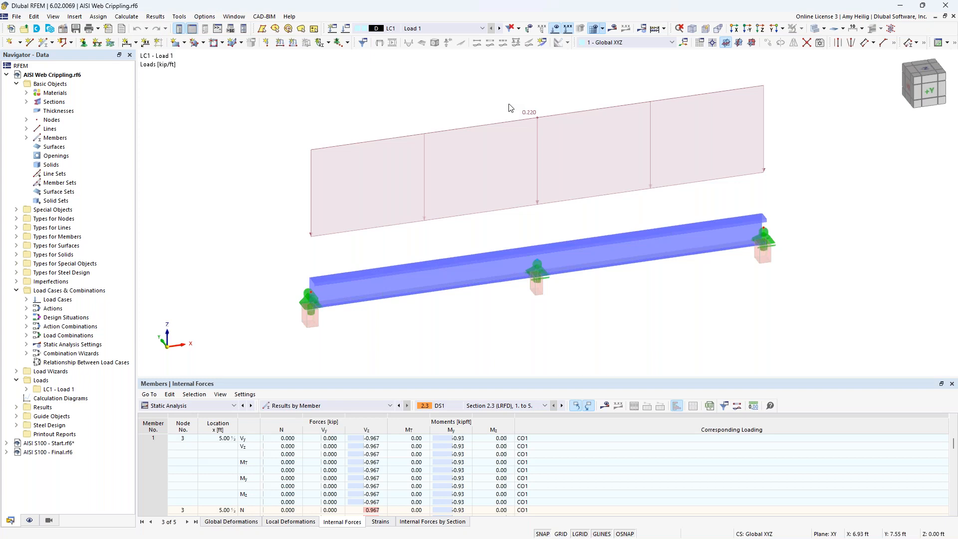
Step: Open the C-section beam's design supports and deflection settings, and open the definition of its End Support
{"action": "double_click", "coordinate": [473, 278]}
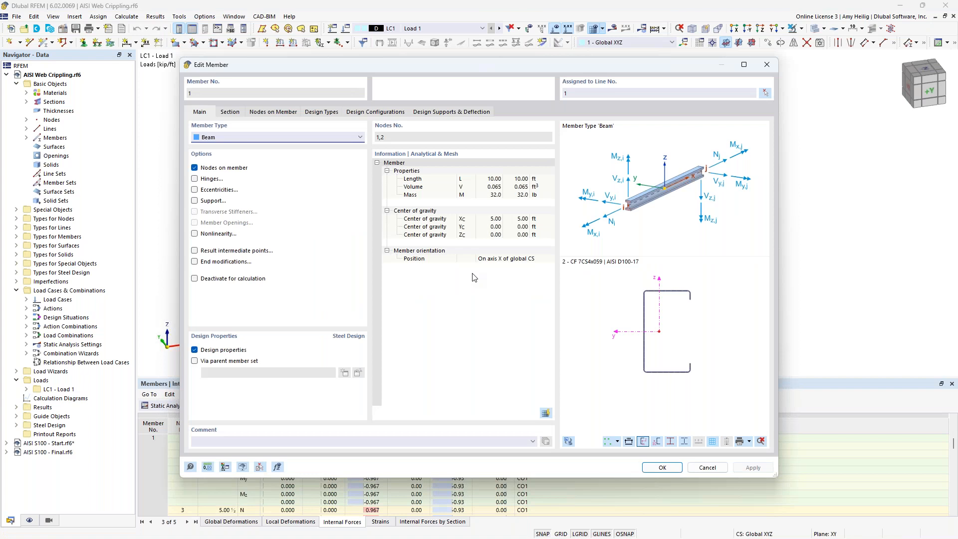
{"action": "left_click", "coordinate": [446, 114]}
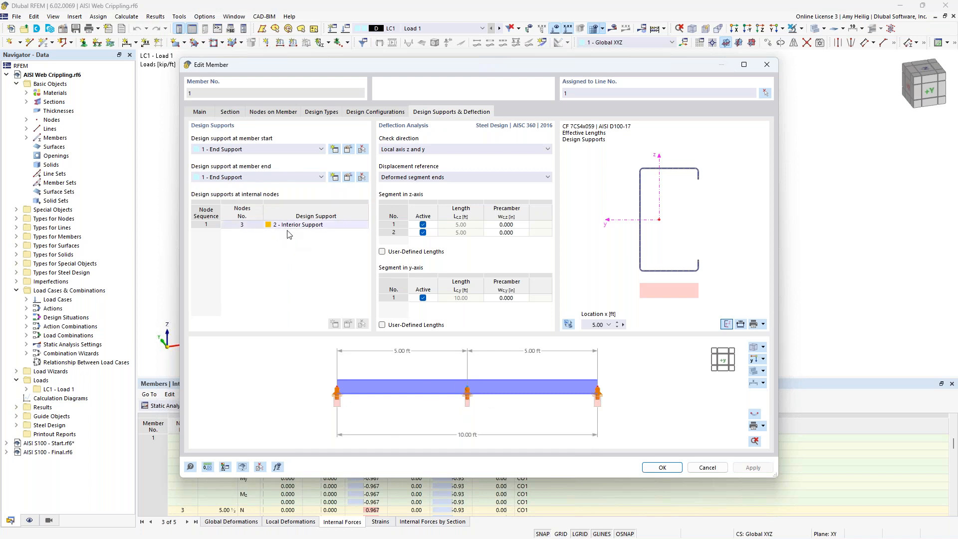
{"action": "left_click", "coordinate": [348, 150]}
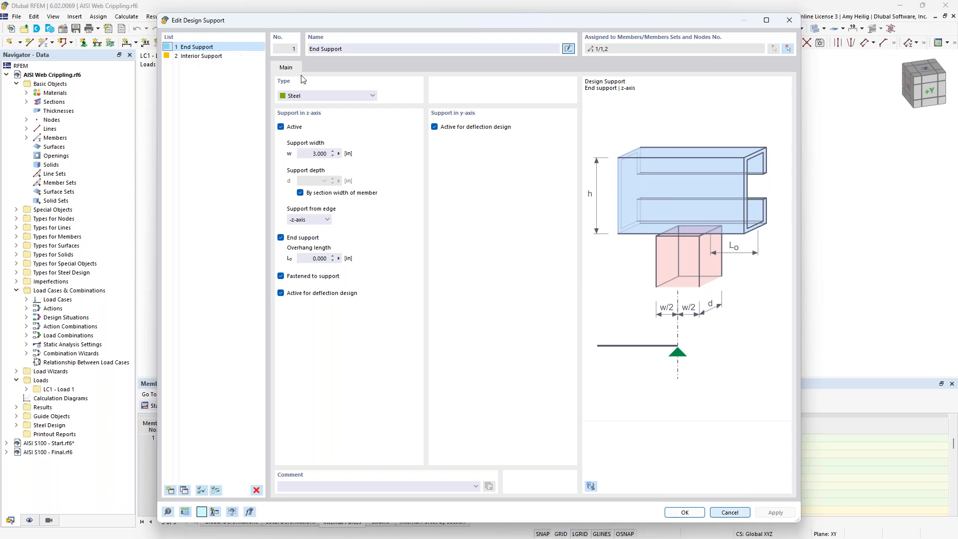
Step: Review the support type options and width of the End Support, inspect the Interior Support's settings, and close the definitions without changes
{"action": "left_click", "coordinate": [348, 97]}
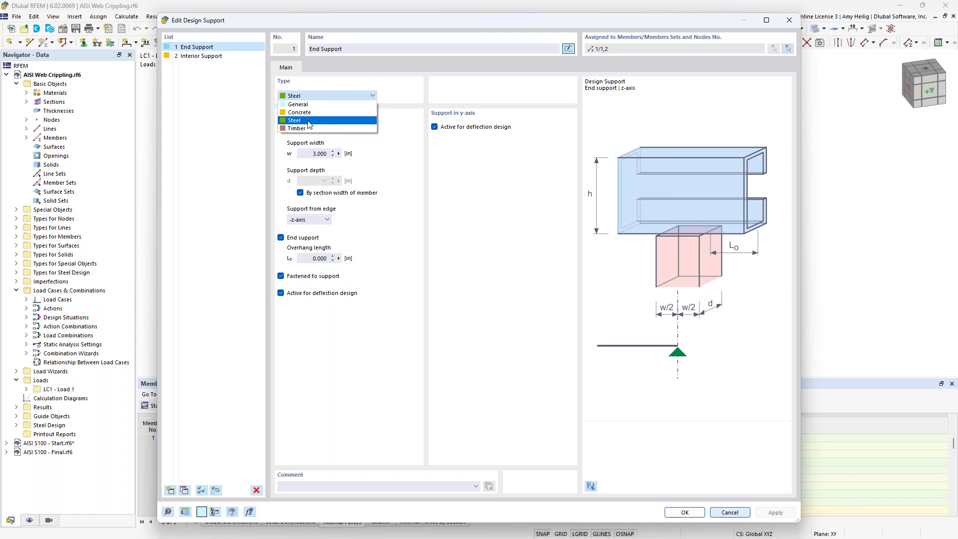
{"action": "left_click", "coordinate": [402, 163]}
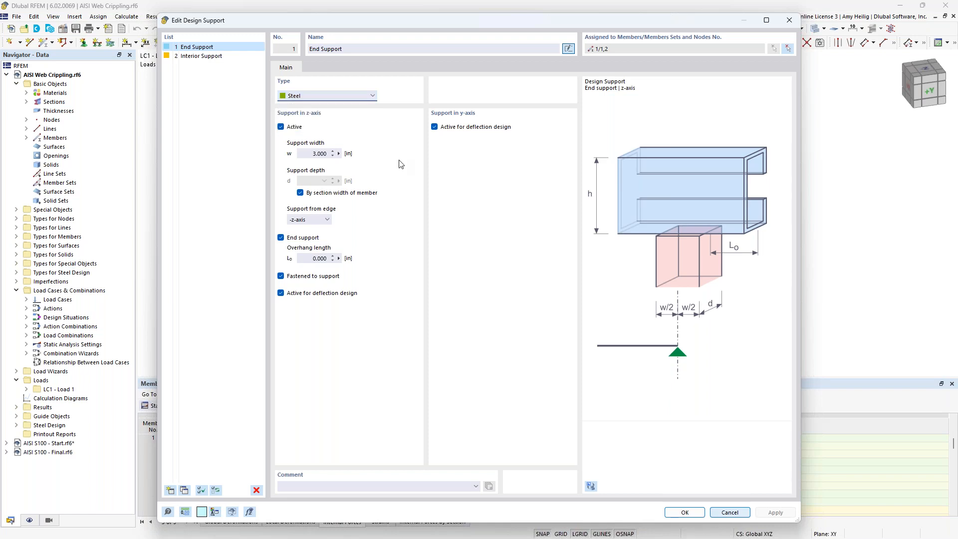
{"action": "left_click", "coordinate": [310, 154]}
{"action": "left_click", "coordinate": [220, 57]}
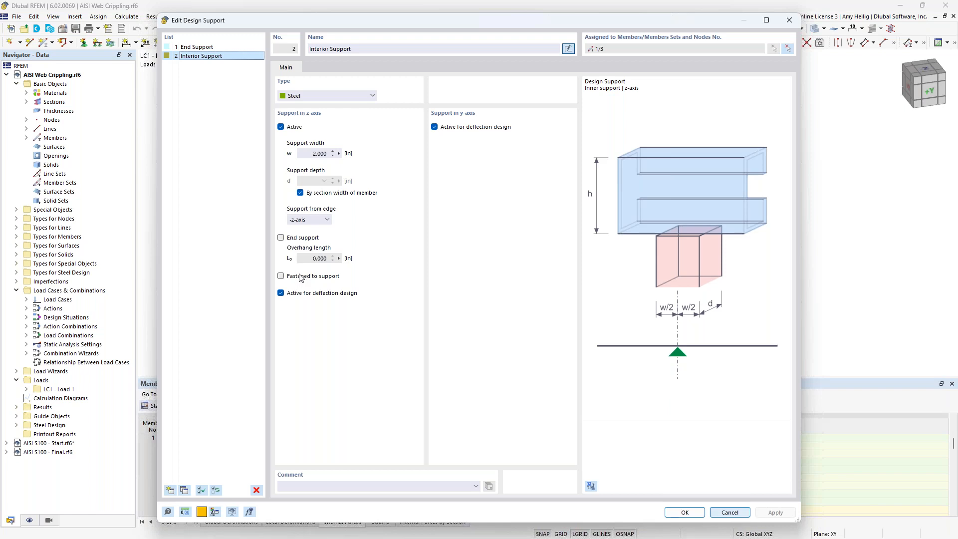
{"action": "left_click", "coordinate": [732, 514]}
Step: View the design supports available for the member start, and leave the member's settings without changes
{"action": "left_click", "coordinate": [272, 149]}
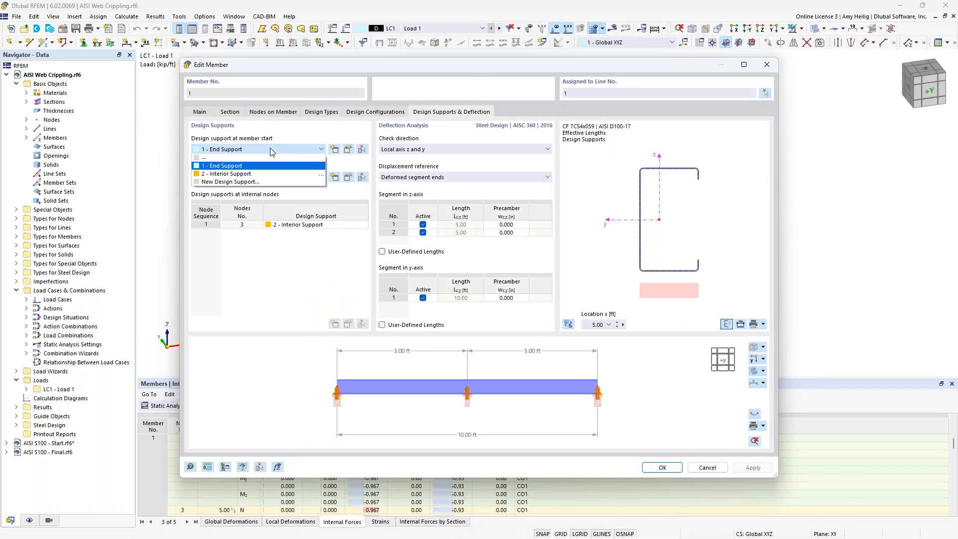
{"action": "left_click", "coordinate": [285, 134]}
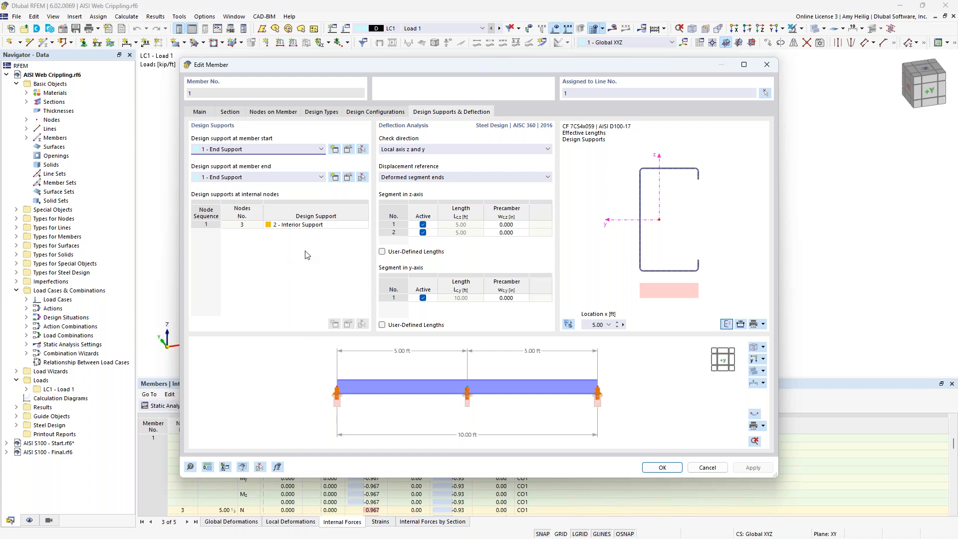
{"action": "left_click", "coordinate": [708, 467]}
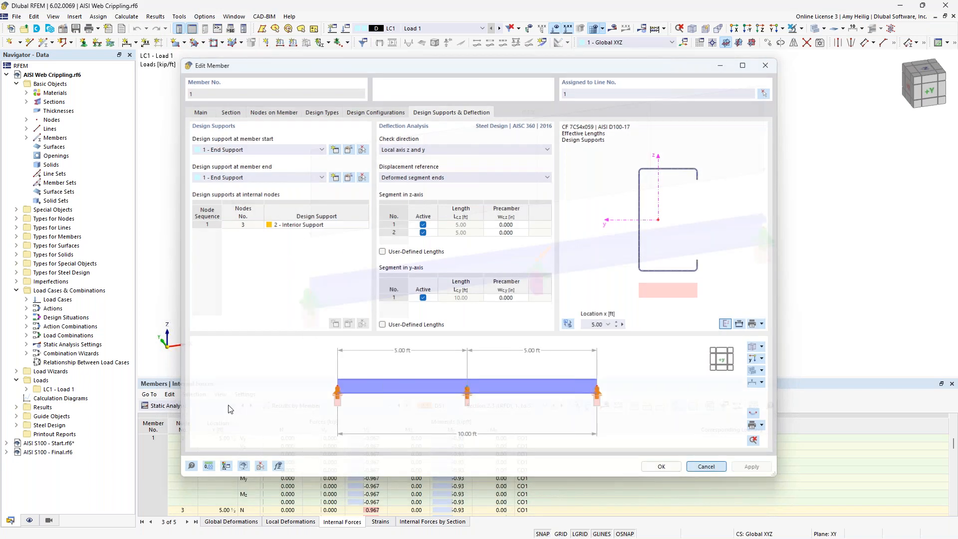
Step: Switch the results table to Steel Design and enlarge it to show the design ratios on members by section
{"action": "left_click", "coordinate": [200, 405]}
{"action": "left_click", "coordinate": [189, 471]}
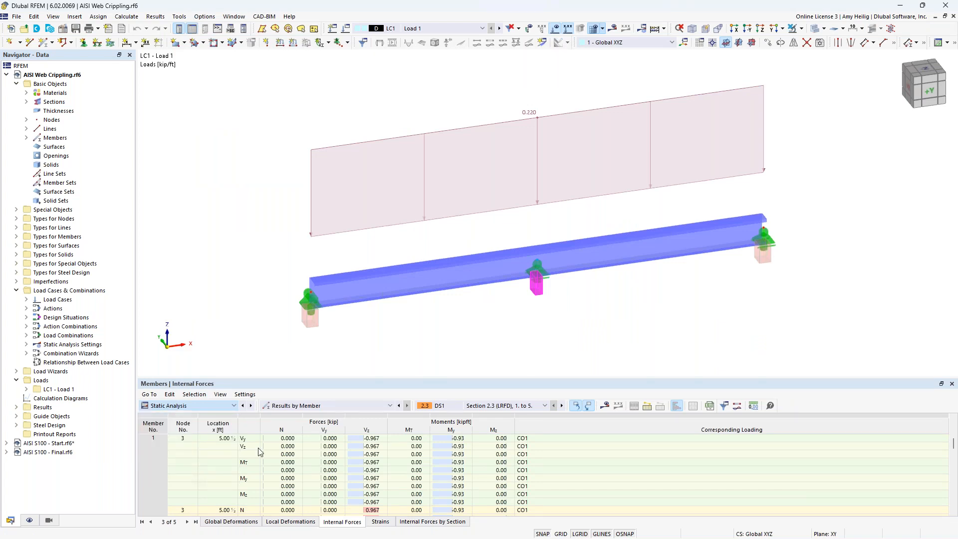
{"action": "left_click_drag", "start_coordinate": [363, 378], "coordinate": [364, 329]}
{"action": "middle_click_drag", "start_coordinate": [421, 293], "coordinate": [417, 261]}
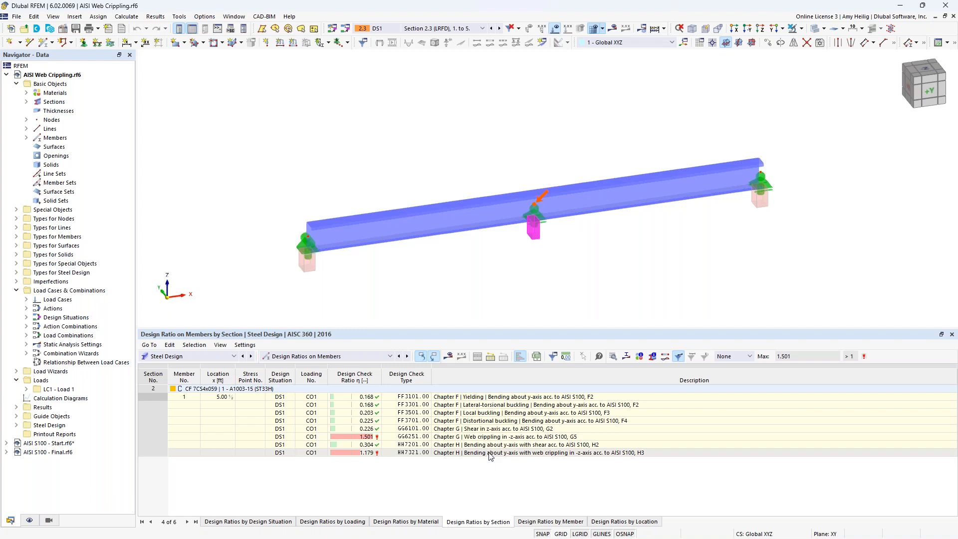
Step: Open the design check details for GG6251, web crippling in the -z-axis according to AISI S100 G5, and review its equations
{"action": "left_click", "coordinate": [497, 437]}
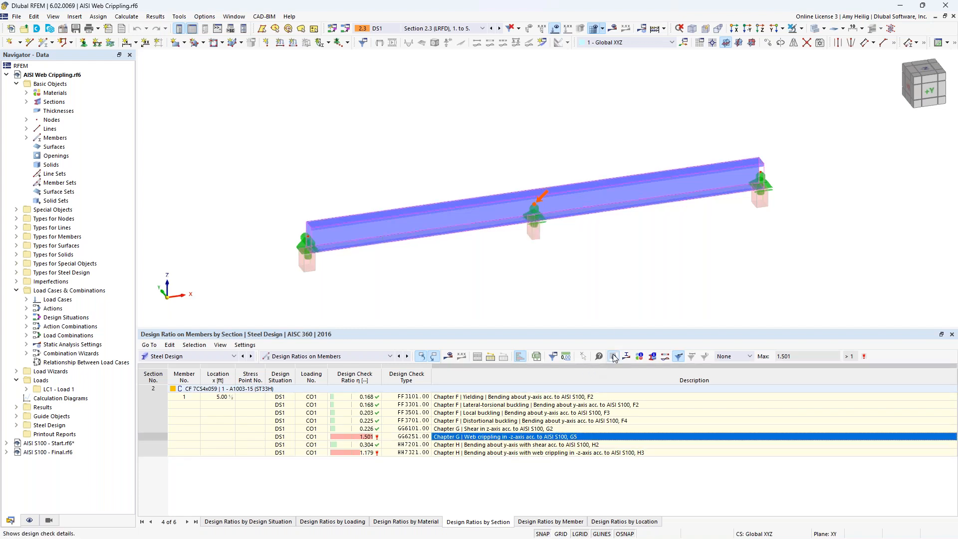
{"action": "left_click", "coordinate": [600, 356]}
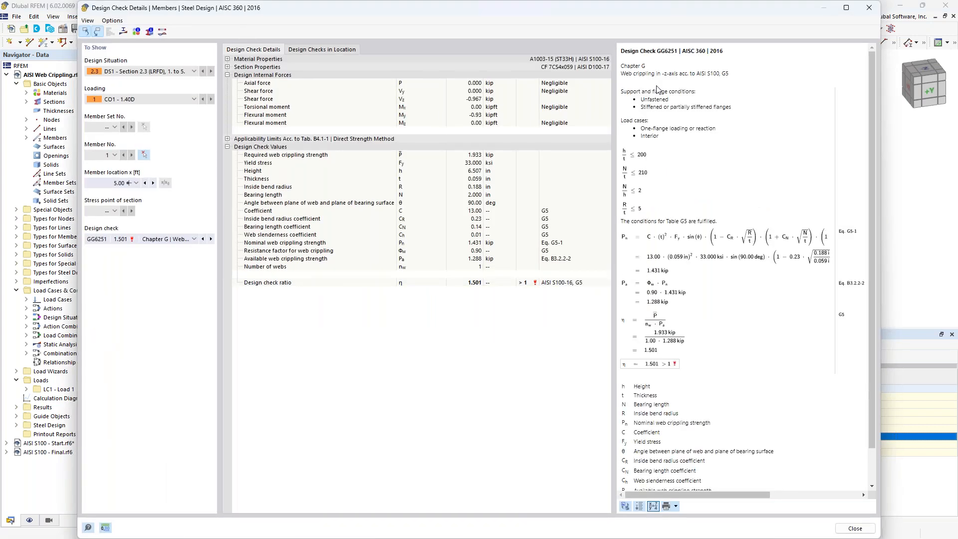
{"action": "scroll", "coordinate": [689, 144], "scroll_direction": "down", "scroll_amount": 1}
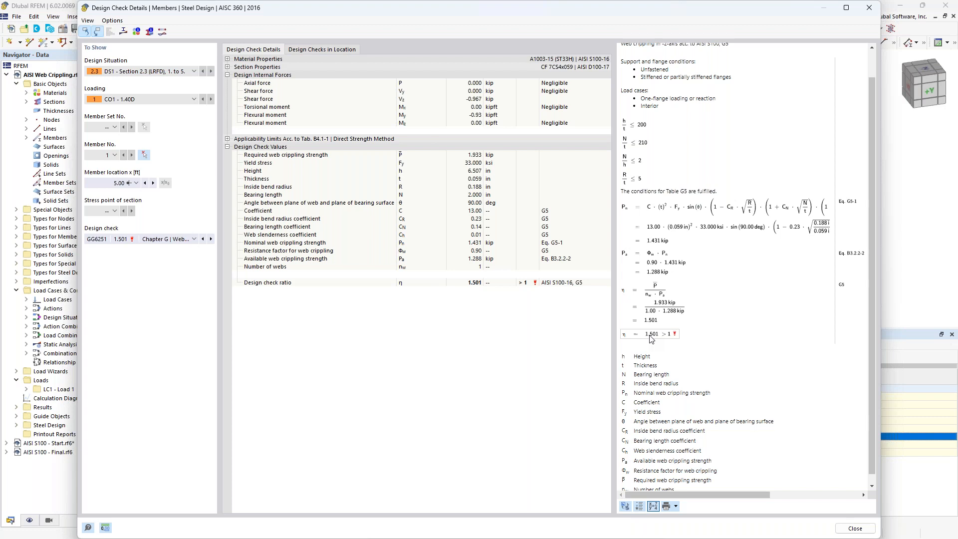
Step: Return to the PowerPoint slide show and advance from Web Crippling Design to the Dlubal Software Information slide
{"action": "key", "text": "super+Tab"}
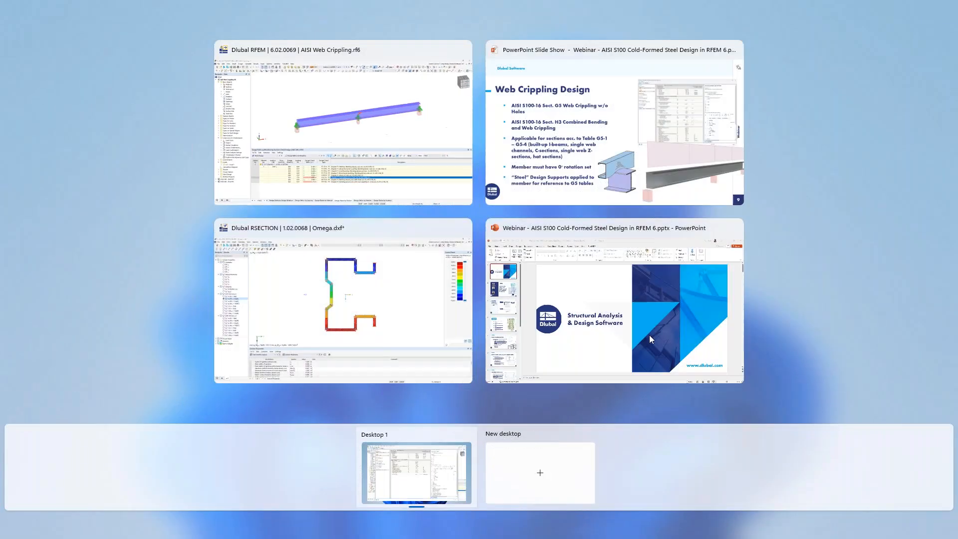
{"action": "left_click", "coordinate": [568, 131]}
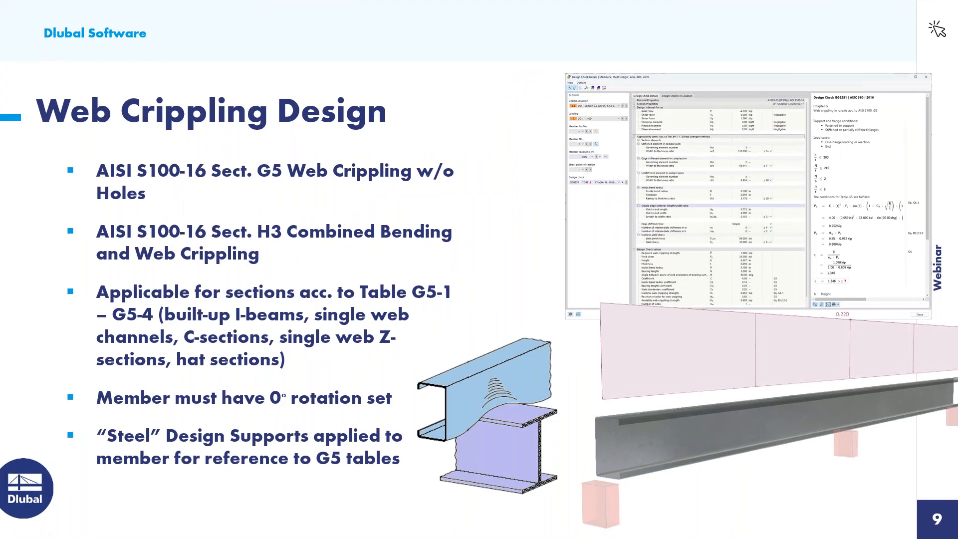
{"action": "key", "text": "Right"}
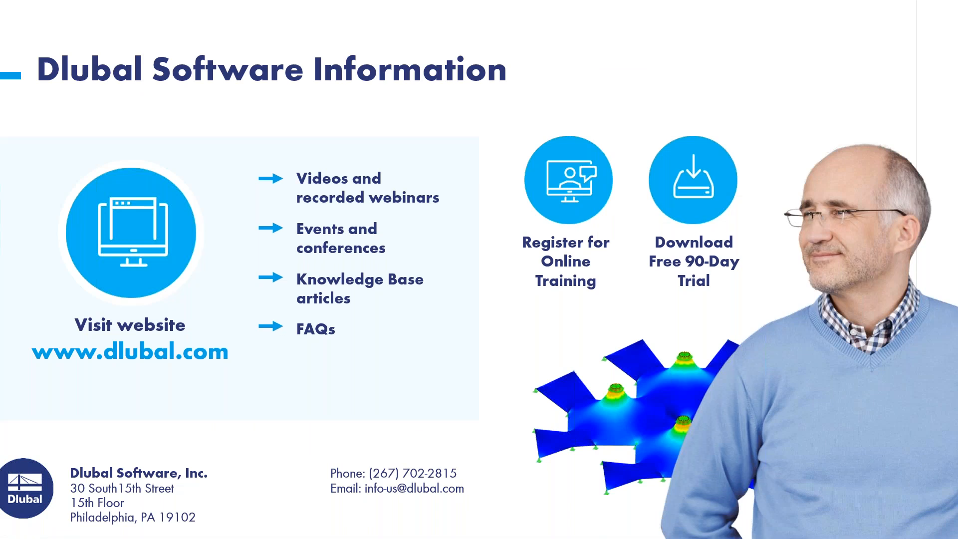